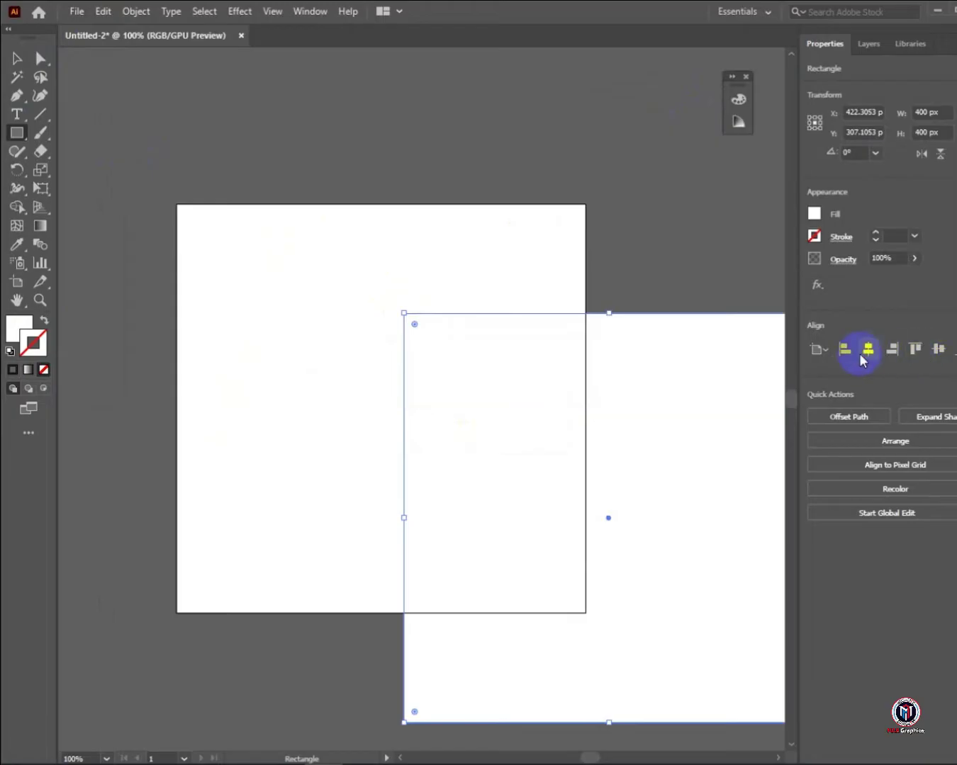
Centre the white 400 × 400 px square on the artboard and create inset margin guides from an inward offset of its path
click(869, 348)
click(937, 350)
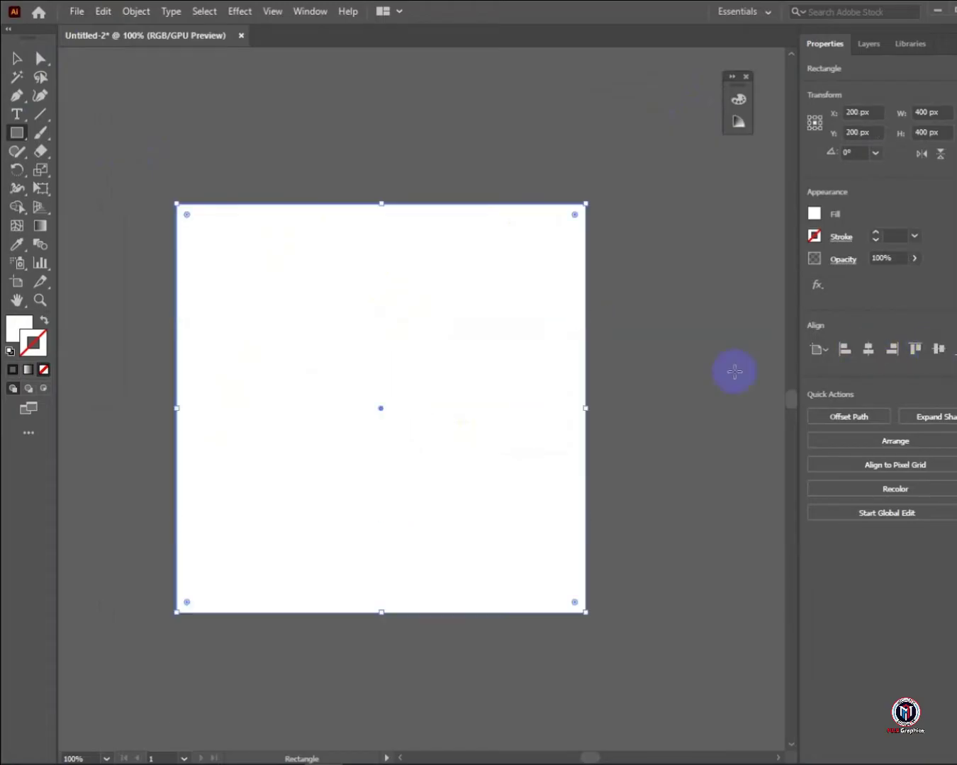
click(135, 11)
mouse_move(224, 384)
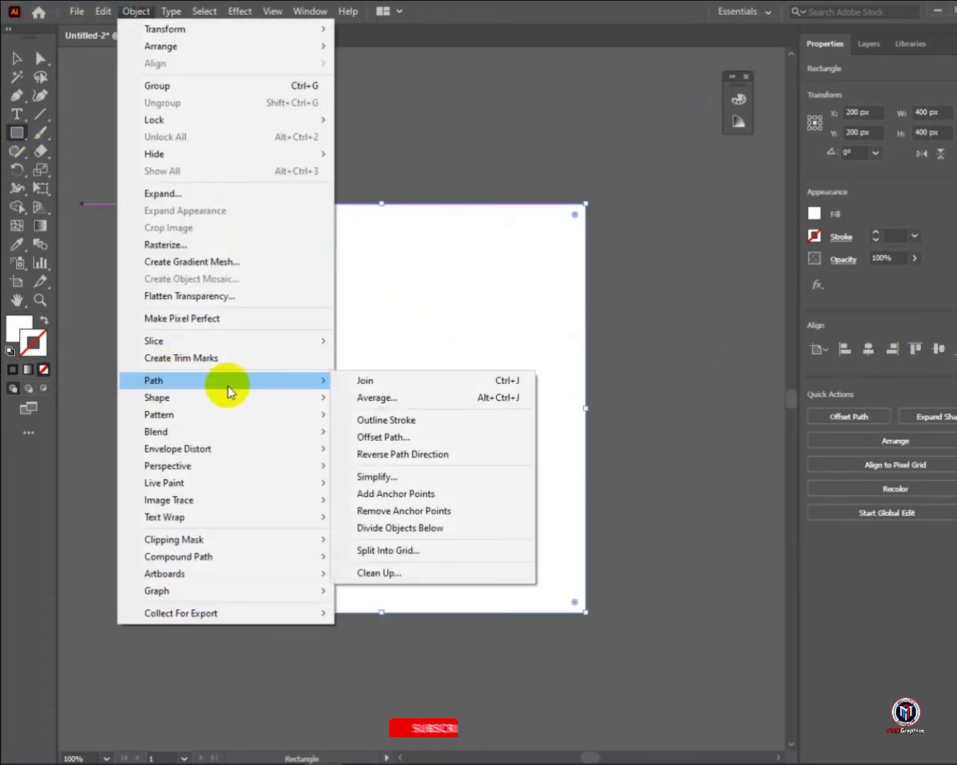
click(405, 436)
click(869, 353)
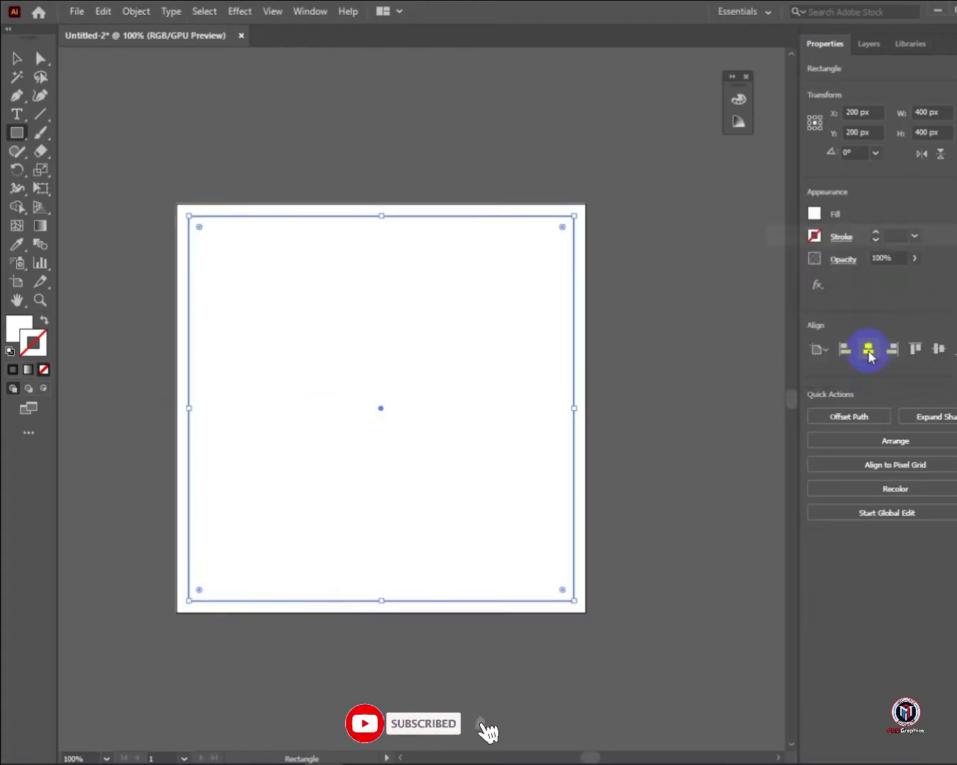
click(735, 384)
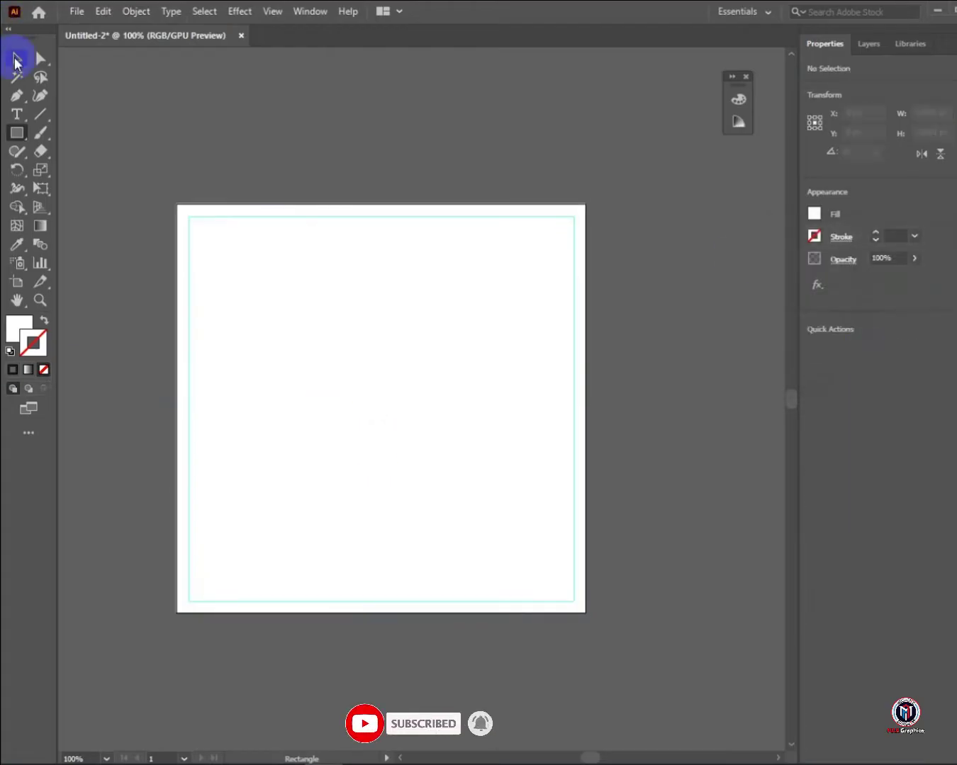
Show the rulers and place a vertical guide at about 260 px across the artboard
click(16, 60)
key(ctrl+r)
key(ctrl+a)
drag(64, 289, 441, 292)
drag(515, 133, 195, 366)
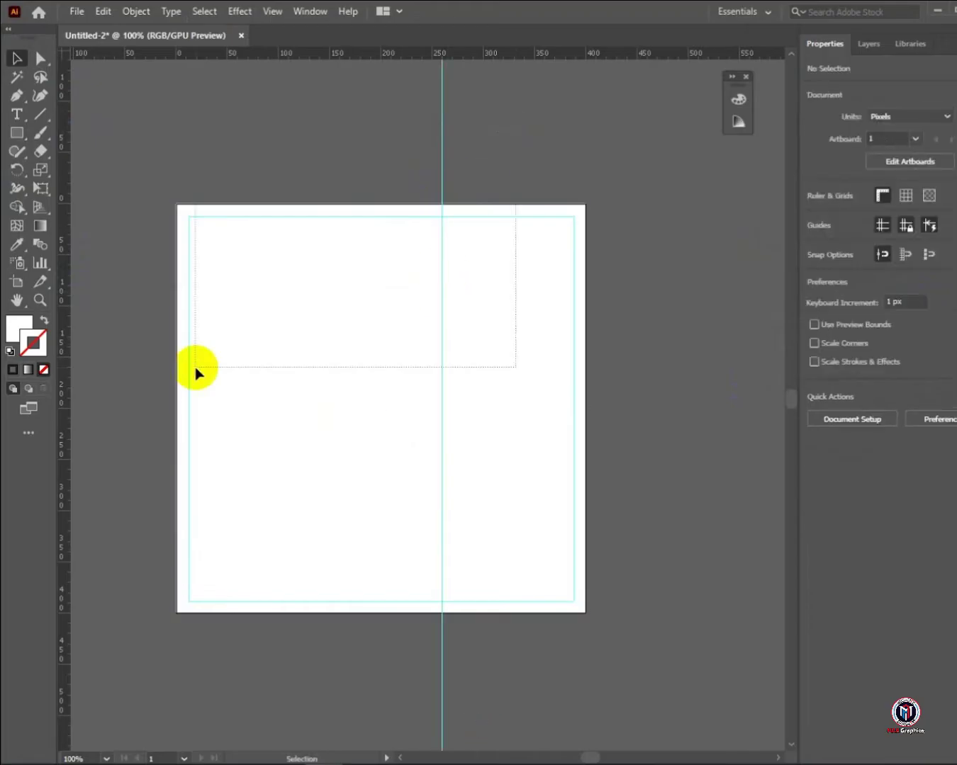
Draw a rectangle about 259 px wide and 400 px tall from the artboard's left edge to the vertical guide
scroll(474, 139, down, 1)
key(m)
mouse_move(275, 182)
mouse_down()
mouse_move(328, 362)
mouse_move(439, 432)
mouse_move(451, 453)
mouse_up()
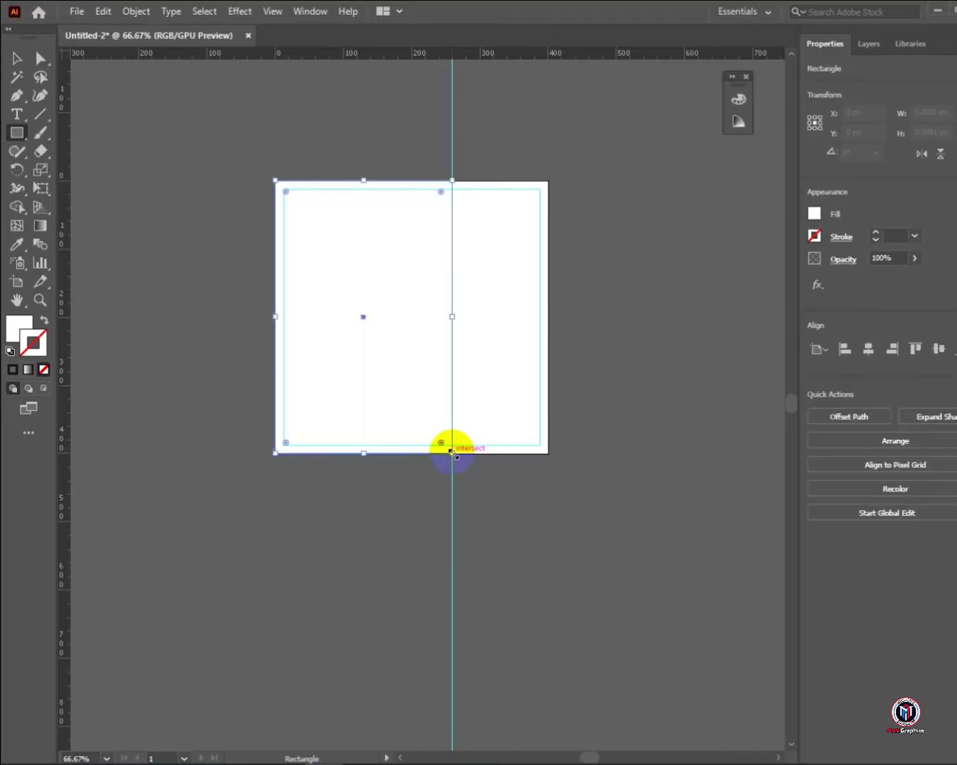
Fill the new rectangle with the colour 012a35
click(19, 325)
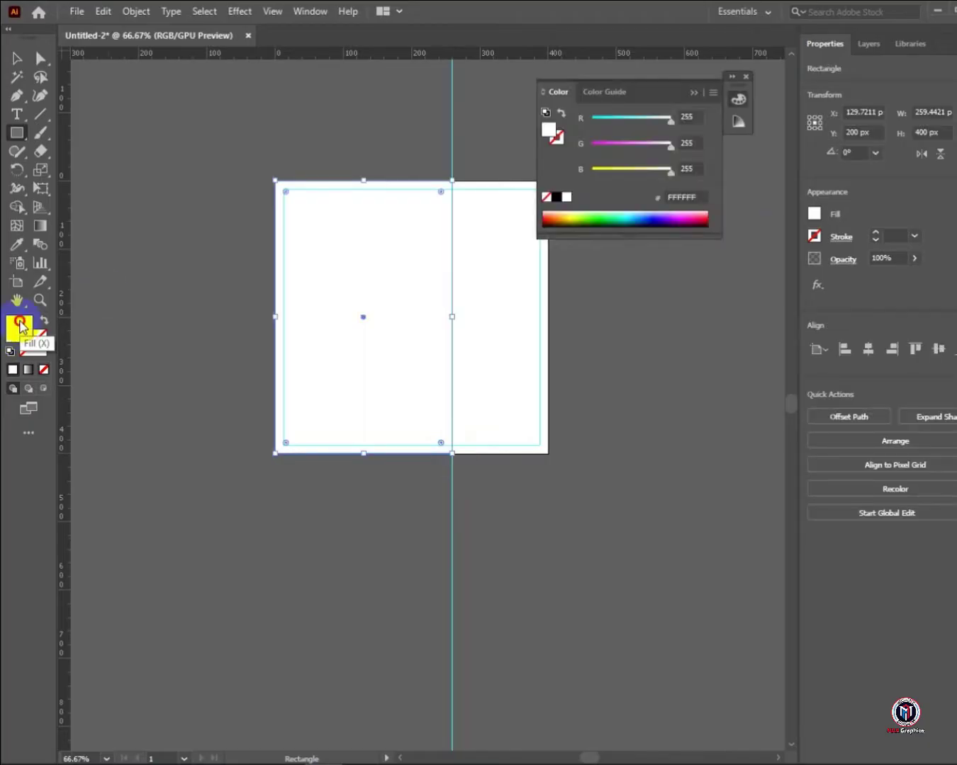
double_click(20, 325)
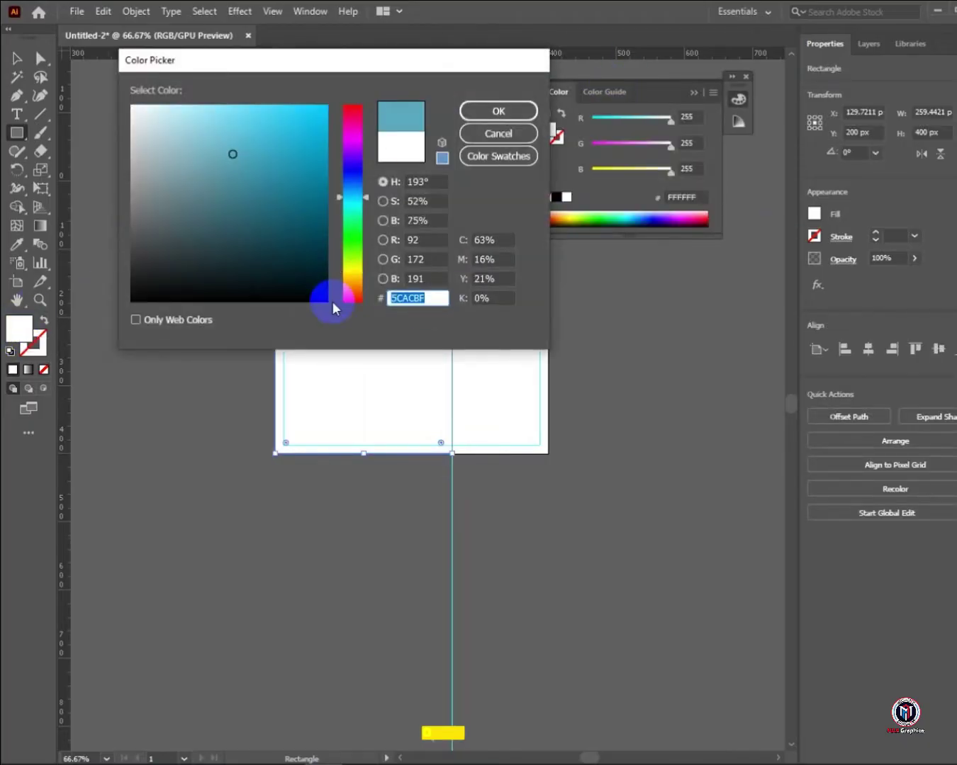
text(0)
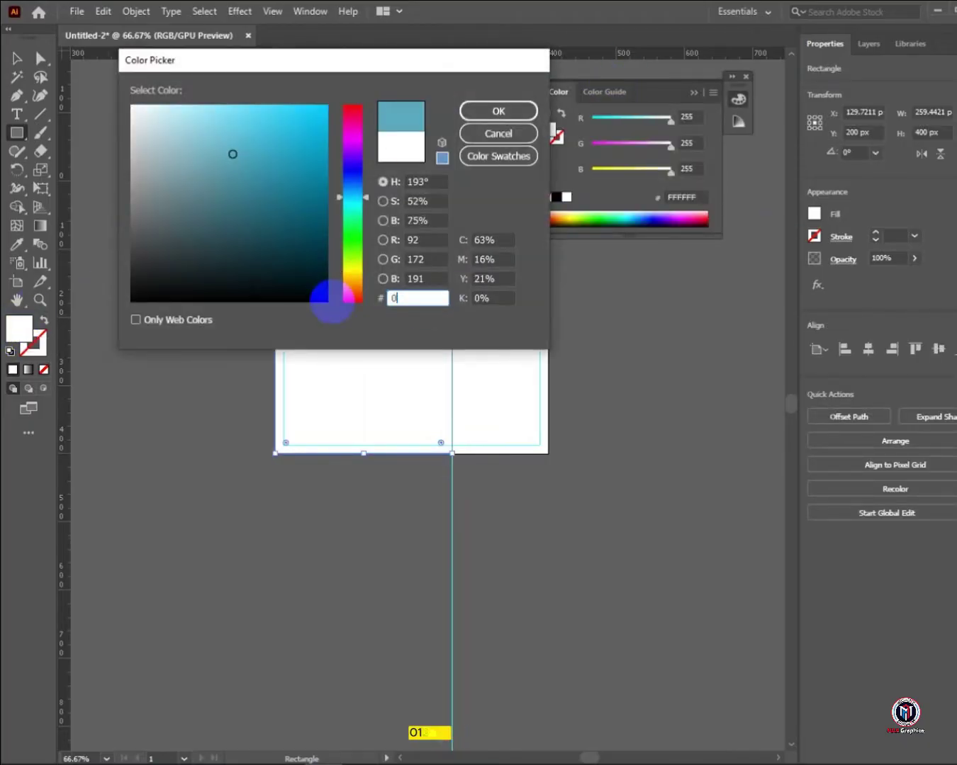
text(12a35)
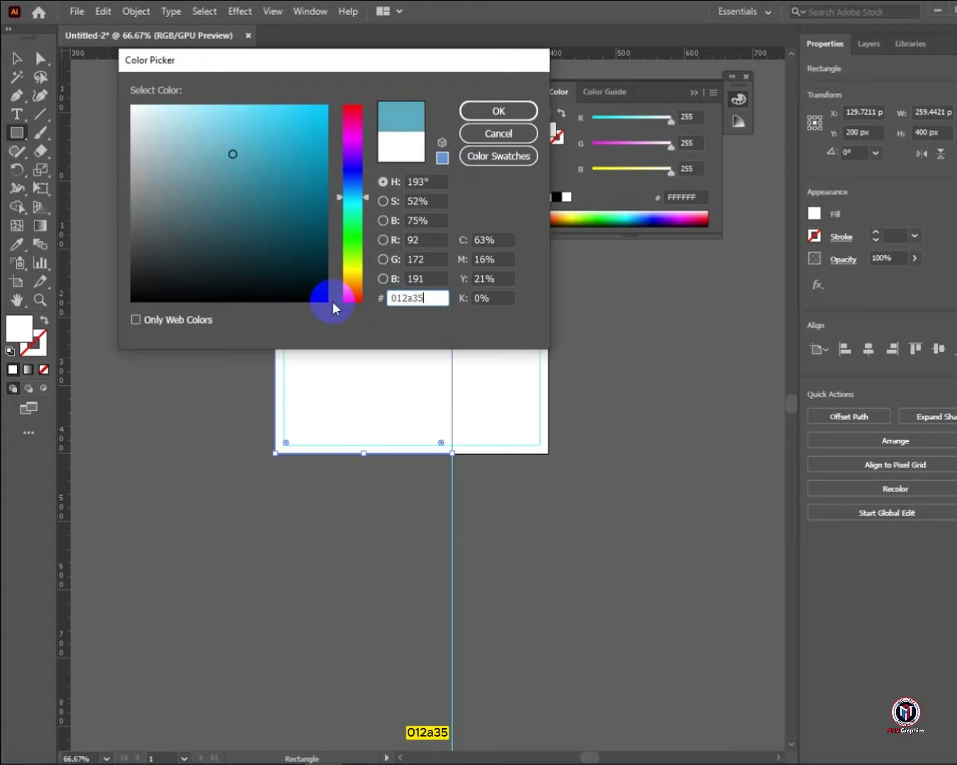
key(Return)
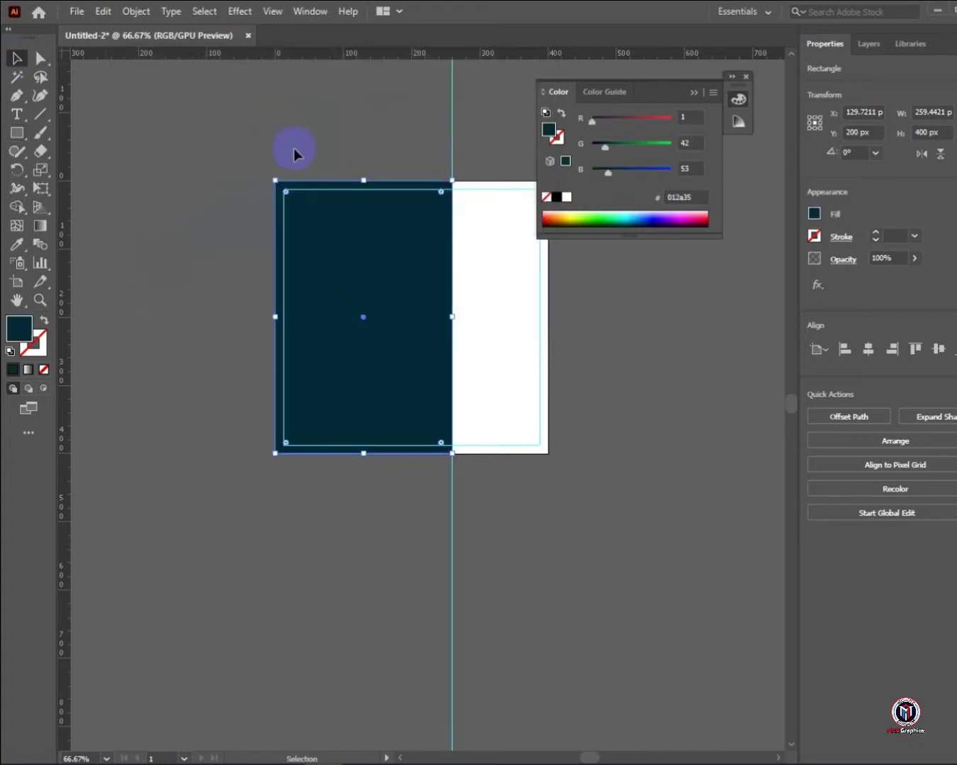
click(294, 155)
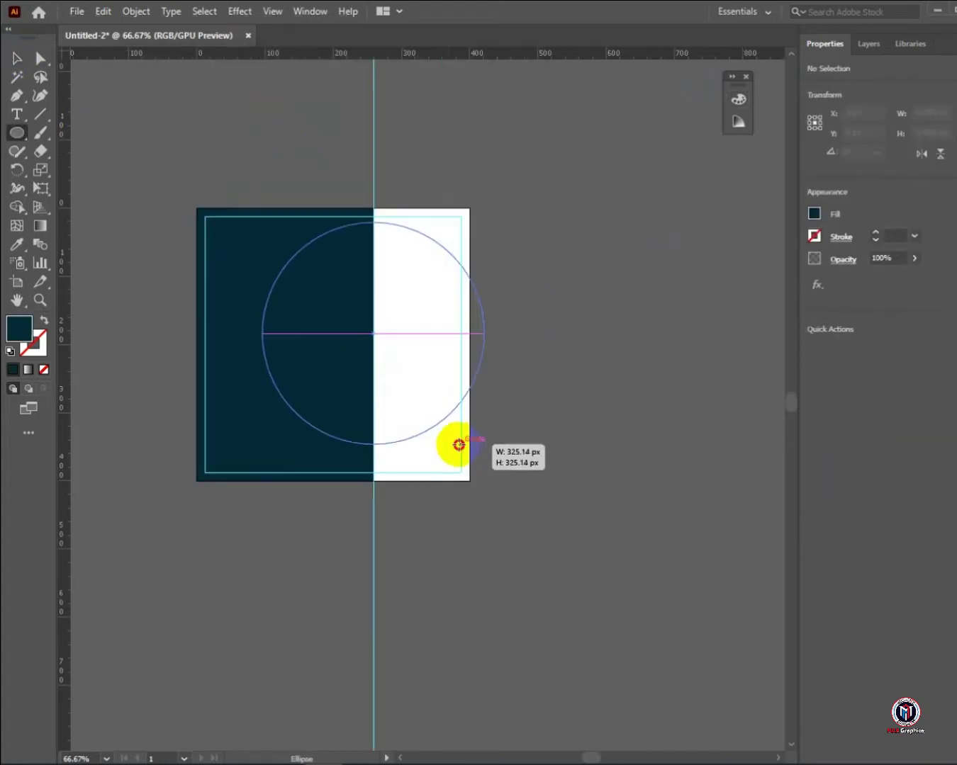
Draw a circle about 237 px in diameter and centre it horizontally and vertically on the artboard
drag(455, 443, 415, 396)
scroll(397, 377, up, 2)
drag(494, 426, 548, 450)
key(ctrl+0)
click(202, 110)
click(434, 352)
click(868, 349)
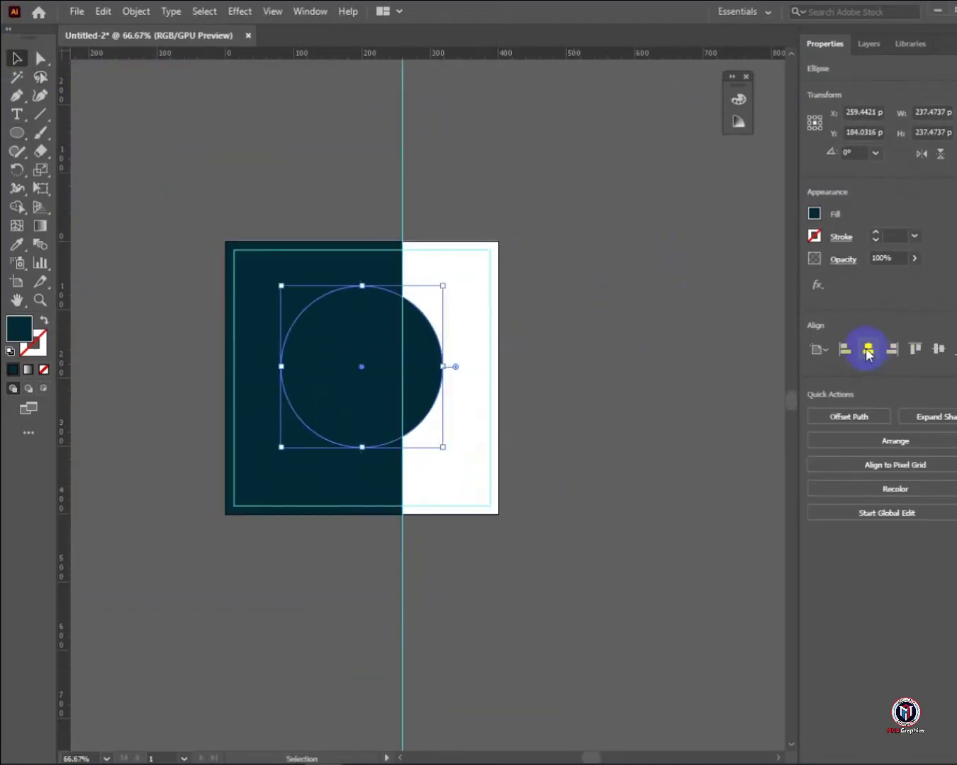
click(938, 348)
Resize the circle to about 201 px in diameter and position it right of the artboard's centre, vertically centred
drag(423, 371, 470, 374)
scroll(420, 363, up, 1)
drag(521, 490, 494, 461)
scroll(415, 361, up, 2)
drag(459, 374, 413, 375)
drag(448, 411, 419, 341)
drag(518, 490, 540, 511)
drag(372, 359, 382, 392)
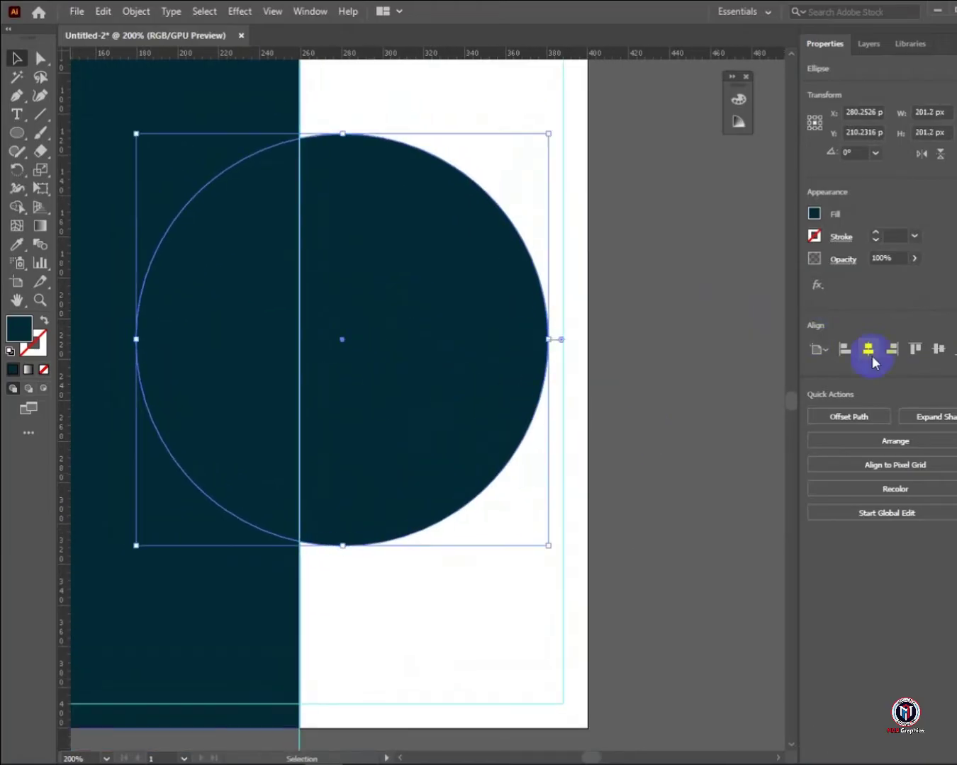
click(938, 348)
click(658, 298)
Nudge the circle down until its centre is at Y 216 px
scroll(423, 373, down, 3)
scroll(393, 392, up, 2)
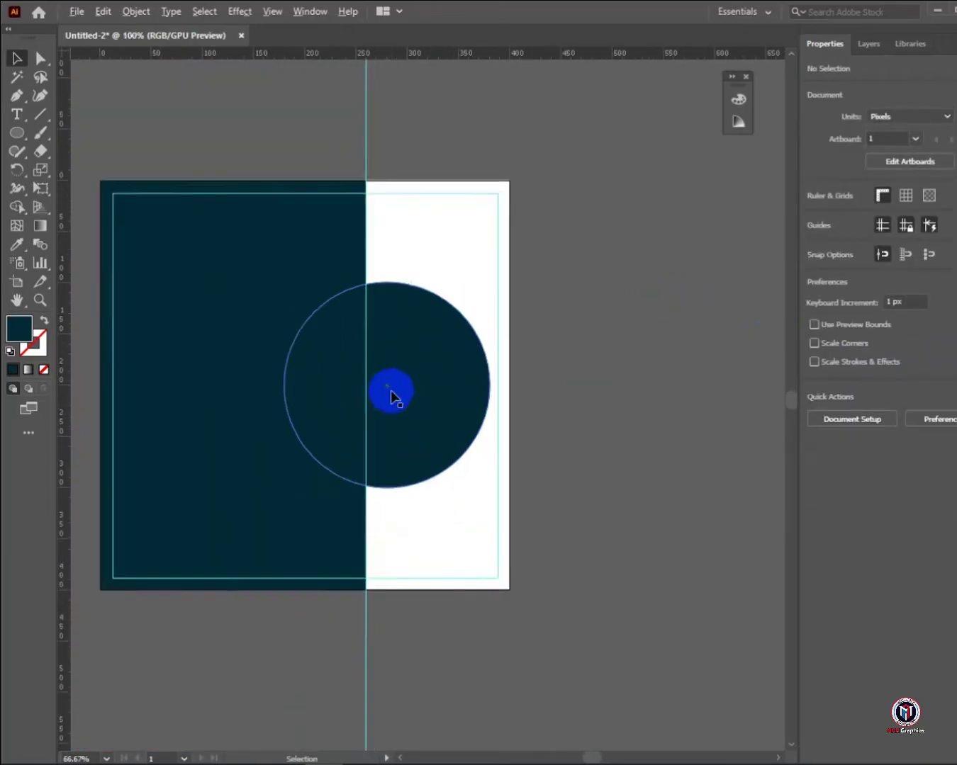
click(412, 388)
key(shift+Down)
key(Up)
key(Down)
key(Down)
key(Down)
key(Down)
key(Down)
key(Down)
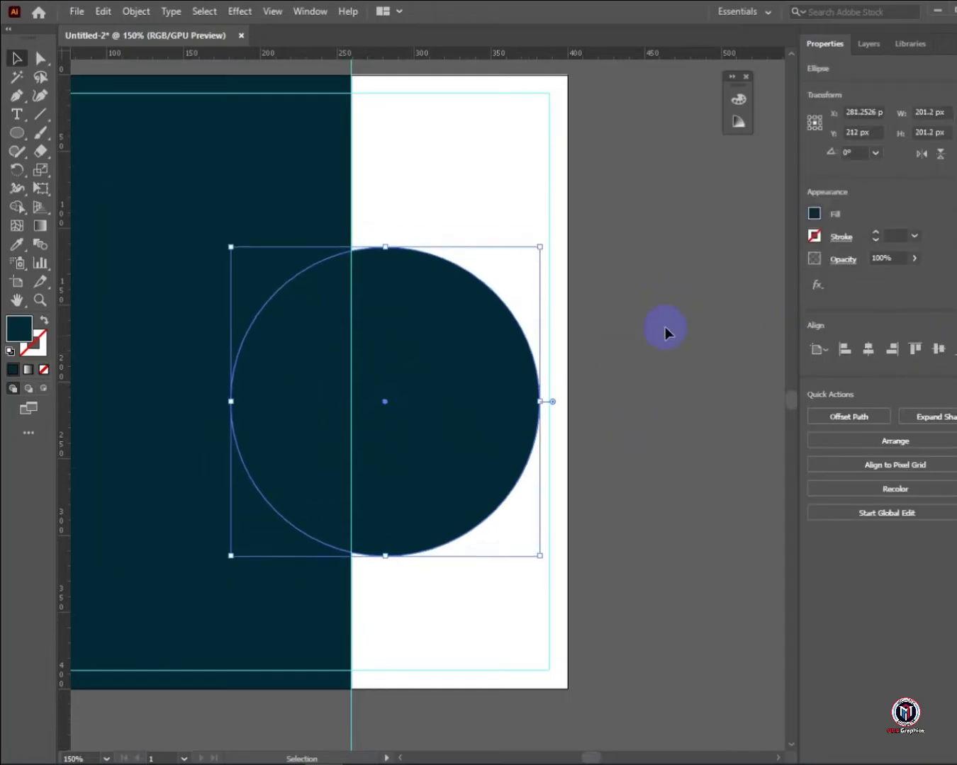
click(644, 323)
Fill the circle with the green swatch
drag(405, 401, 464, 390)
click(464, 389)
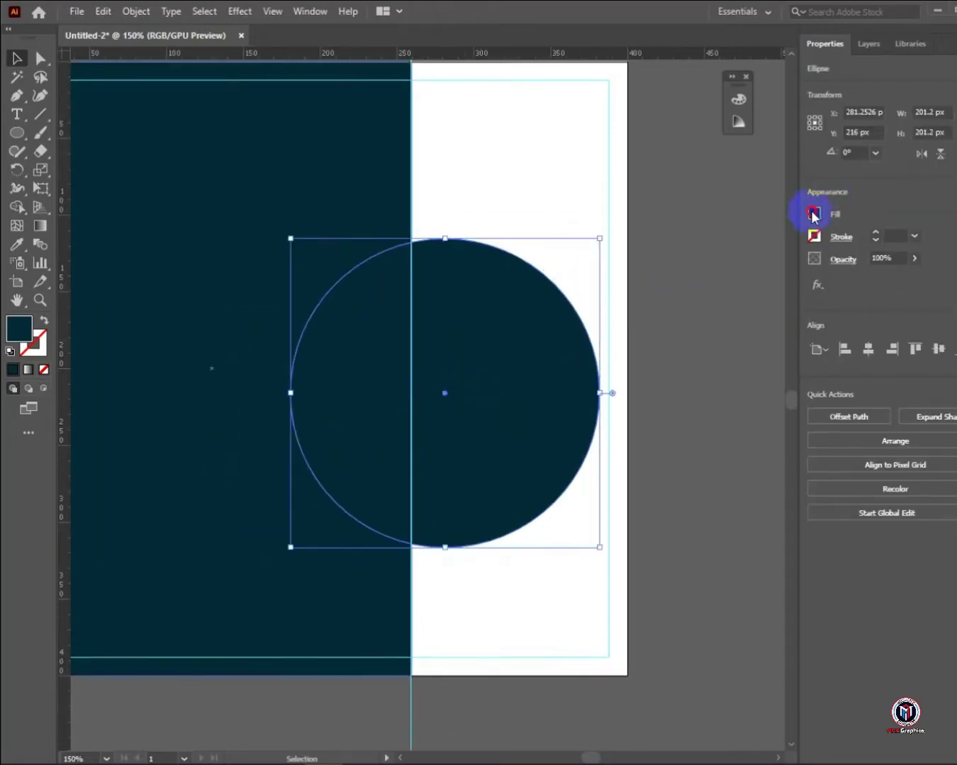
click(813, 215)
click(718, 270)
click(627, 358)
click(493, 480)
Enlarge the green circle from its centre to about 209 px in diameter and nudge it 6 px left
drag(600, 549, 600, 570)
key(Left)
key(Left)
key(Left)
key(Left)
key(Left)
key(Left)
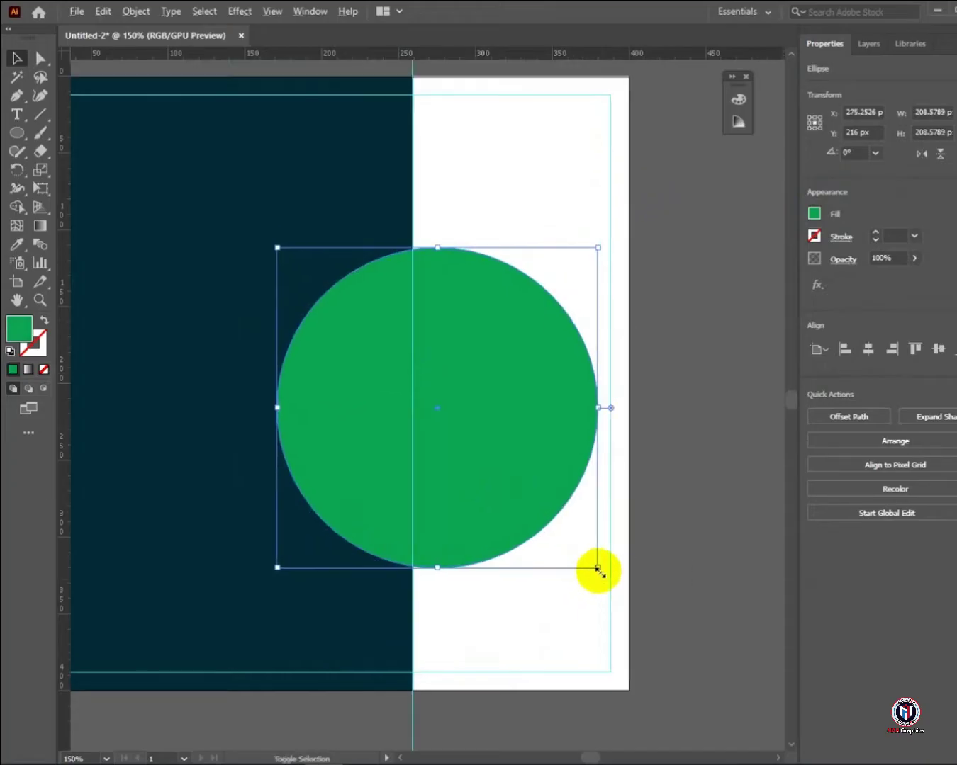
click(594, 567)
Offset the green circle's path outward by 12 px and fill the larger offset circle with teal
click(477, 410)
click(136, 11)
mouse_move(178, 383)
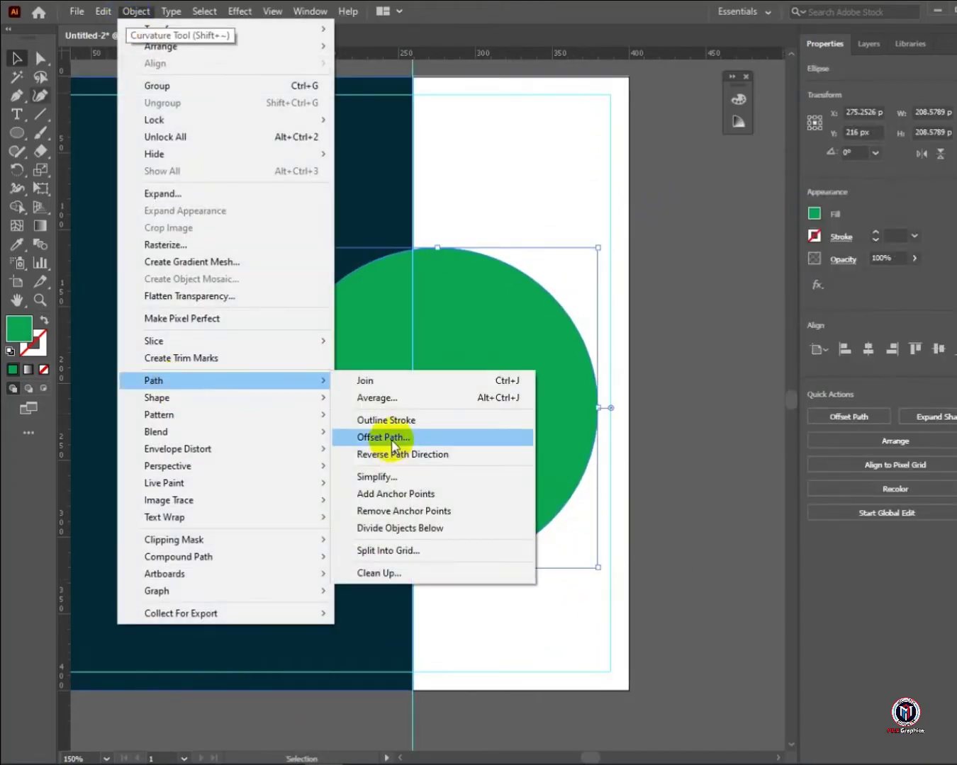
click(392, 441)
scroll(860, 268, up, 9)
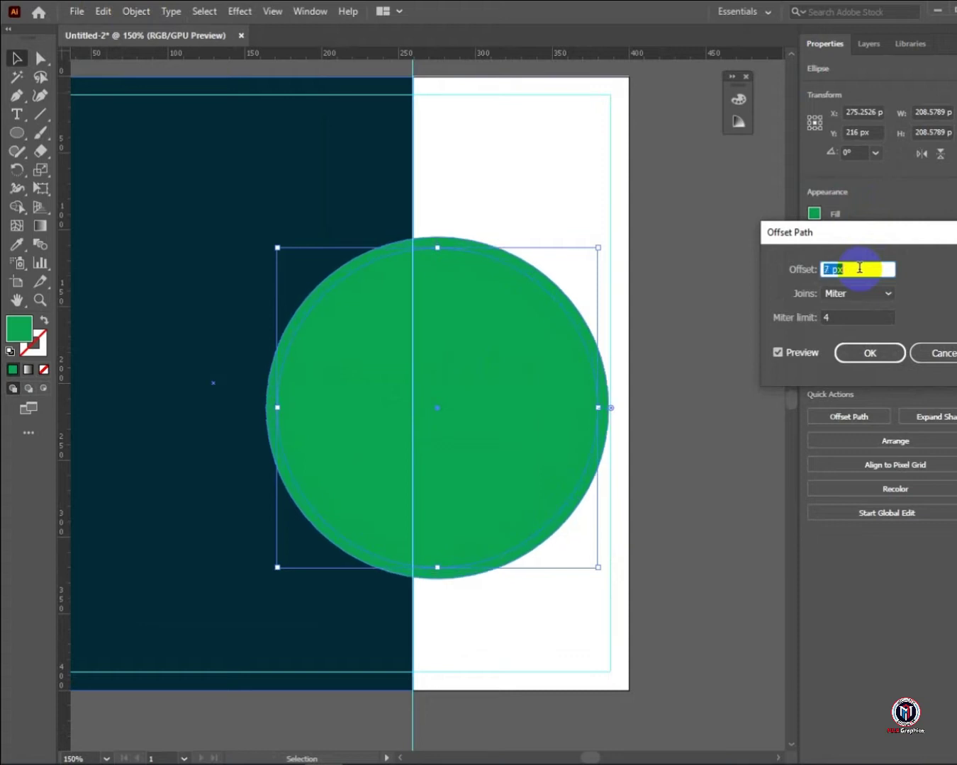
scroll(859, 268, up, 3)
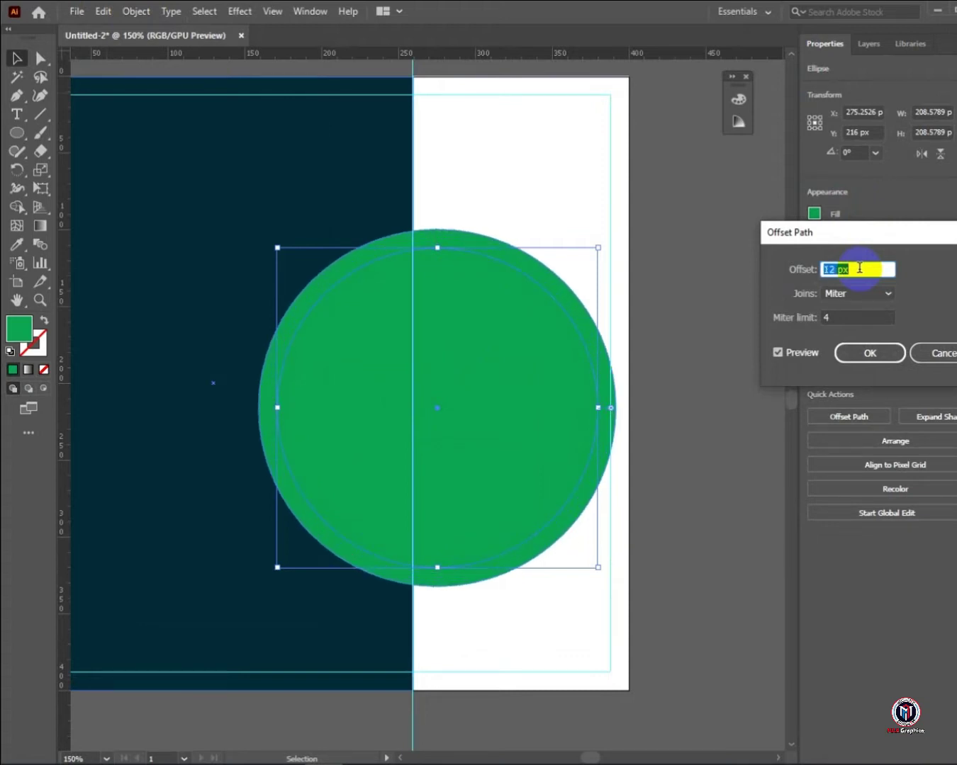
click(871, 354)
click(813, 213)
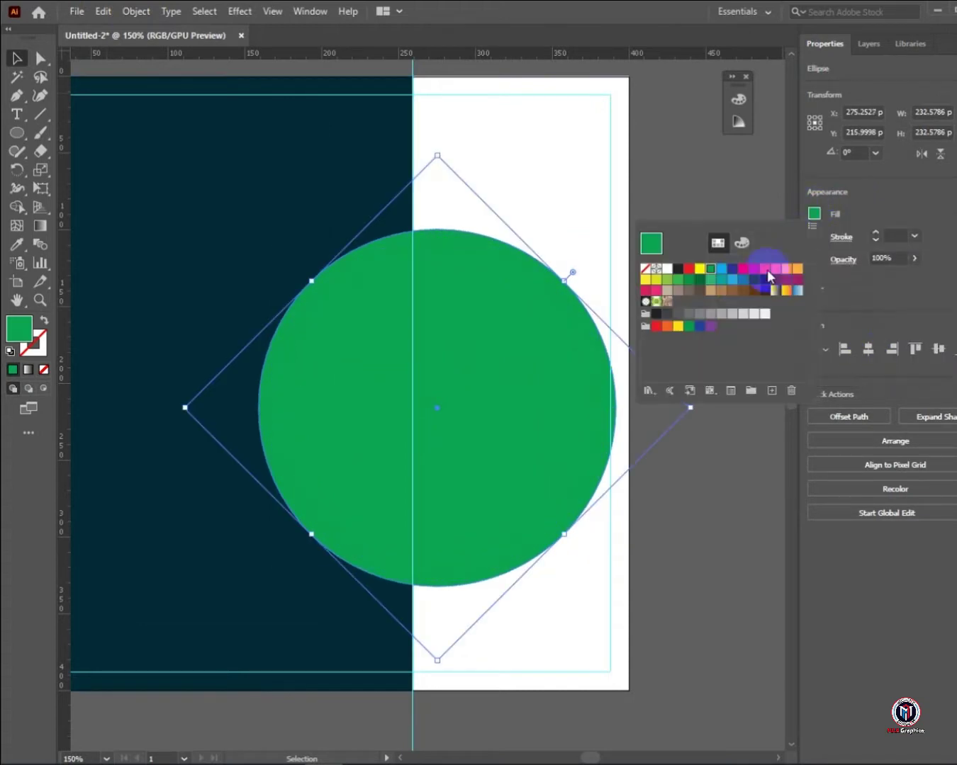
click(723, 281)
Use Shape Builder to cut away the teal ring on both sides of the guide, leaving a gap around the green circle
key(ctrl+a)
drag(554, 272, 484, 262)
key(ctrl+minus)
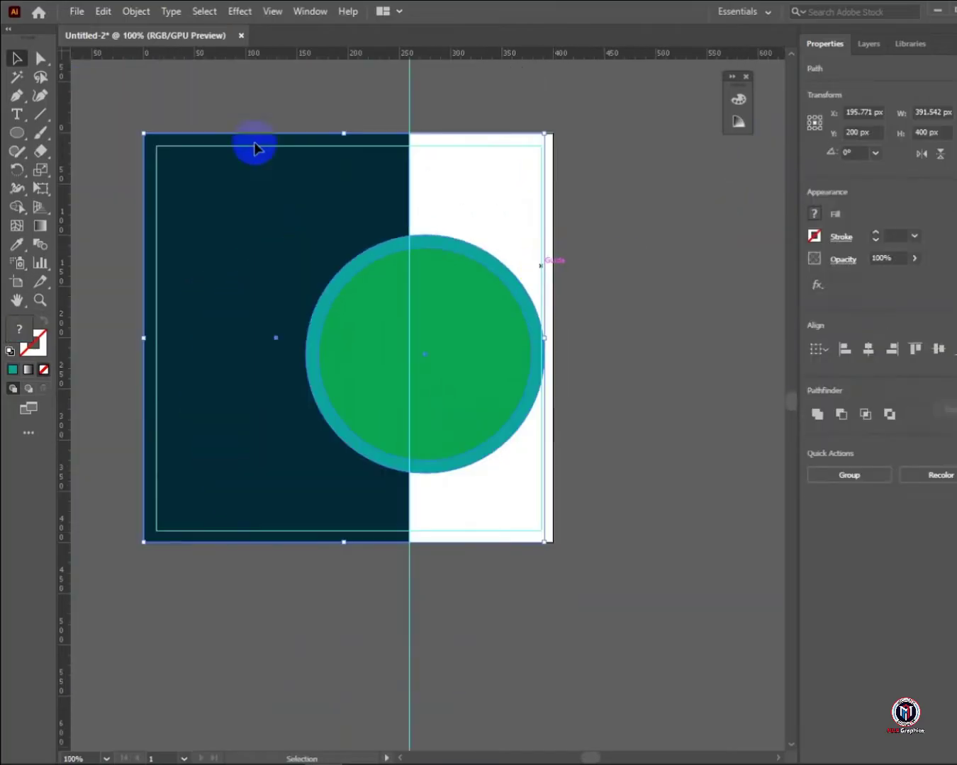
click(17, 208)
alt+click(458, 246)
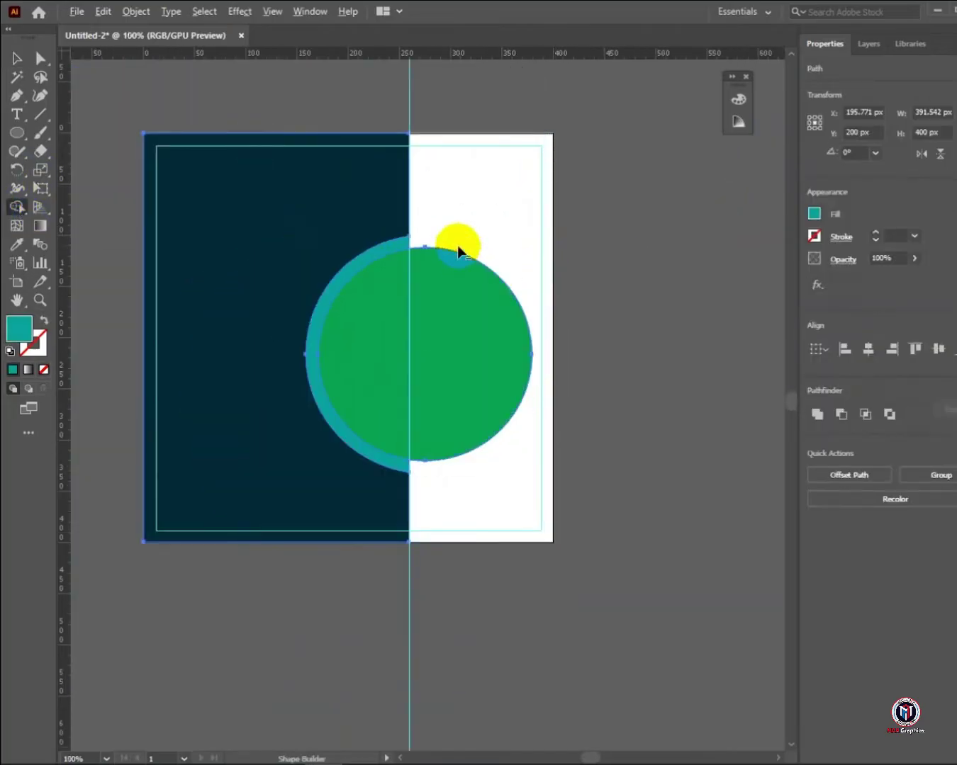
alt+click(378, 248)
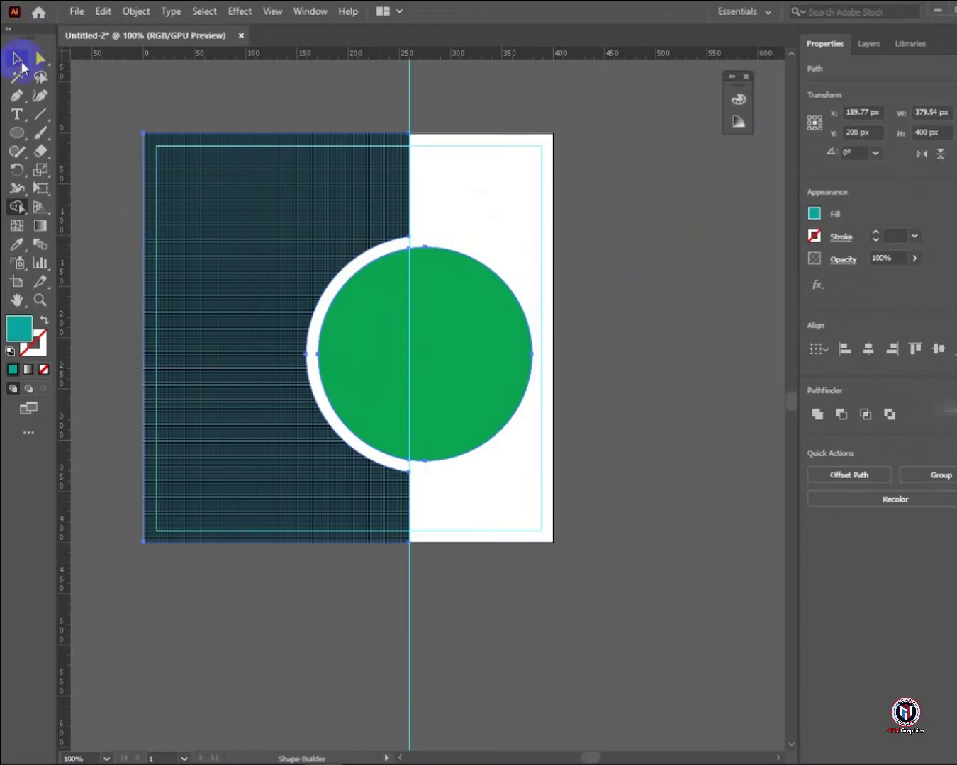
Fill the white background square with a light grey swatch
click(19, 61)
click(549, 154)
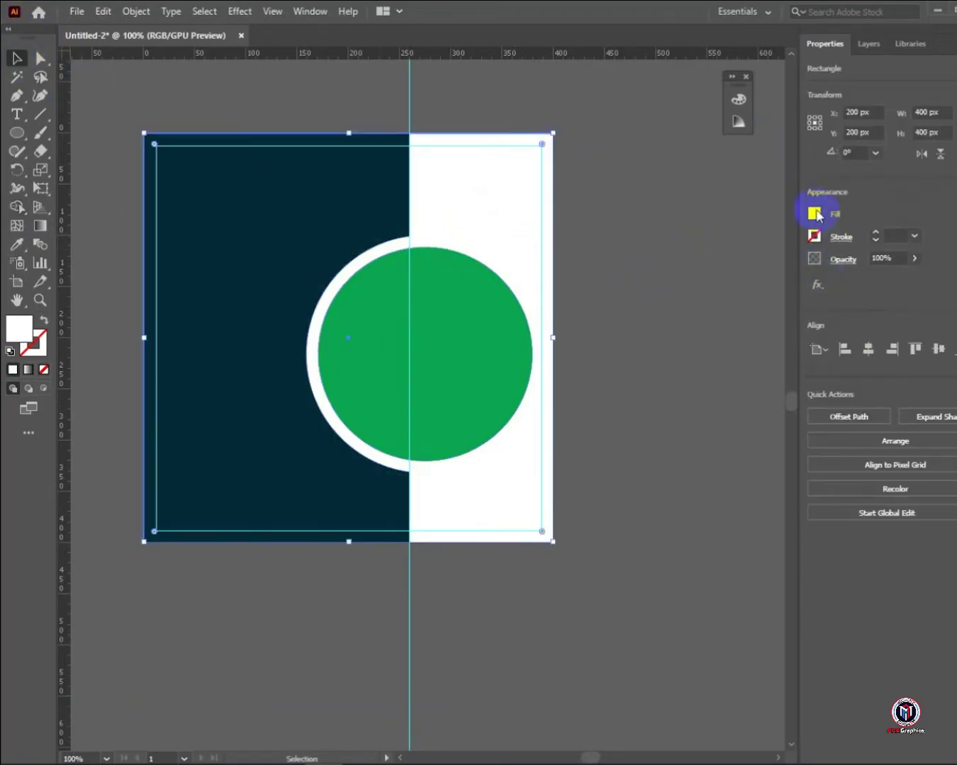
click(814, 213)
click(762, 315)
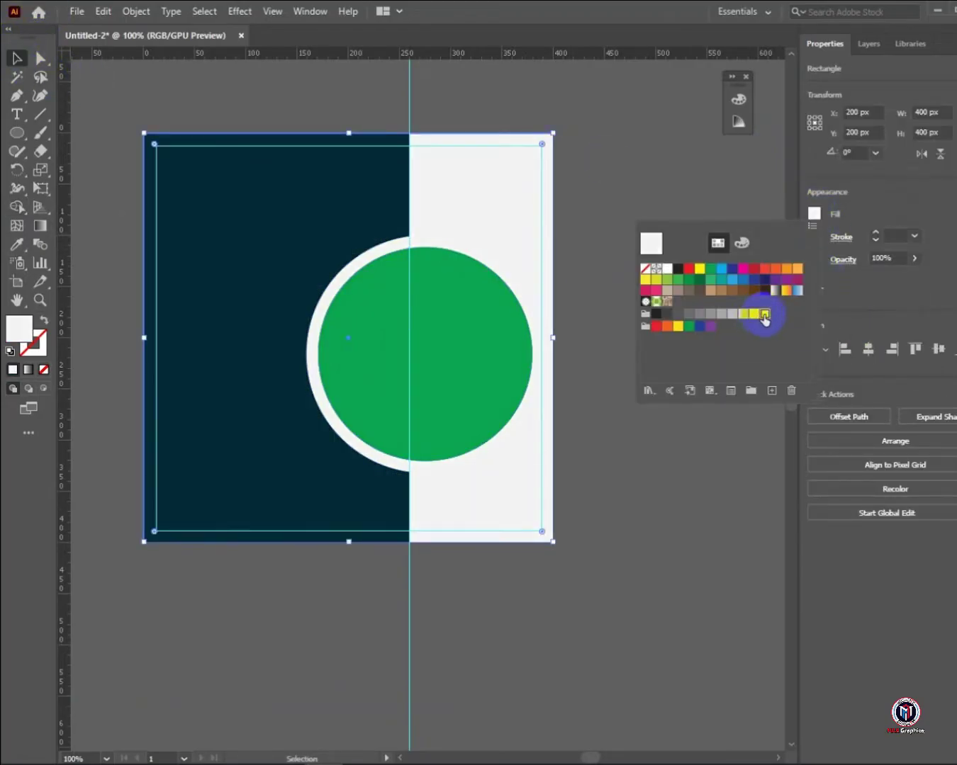
click(753, 315)
Round the two corners where the dark panel's vertical edge meets its circular cut-out
click(501, 274)
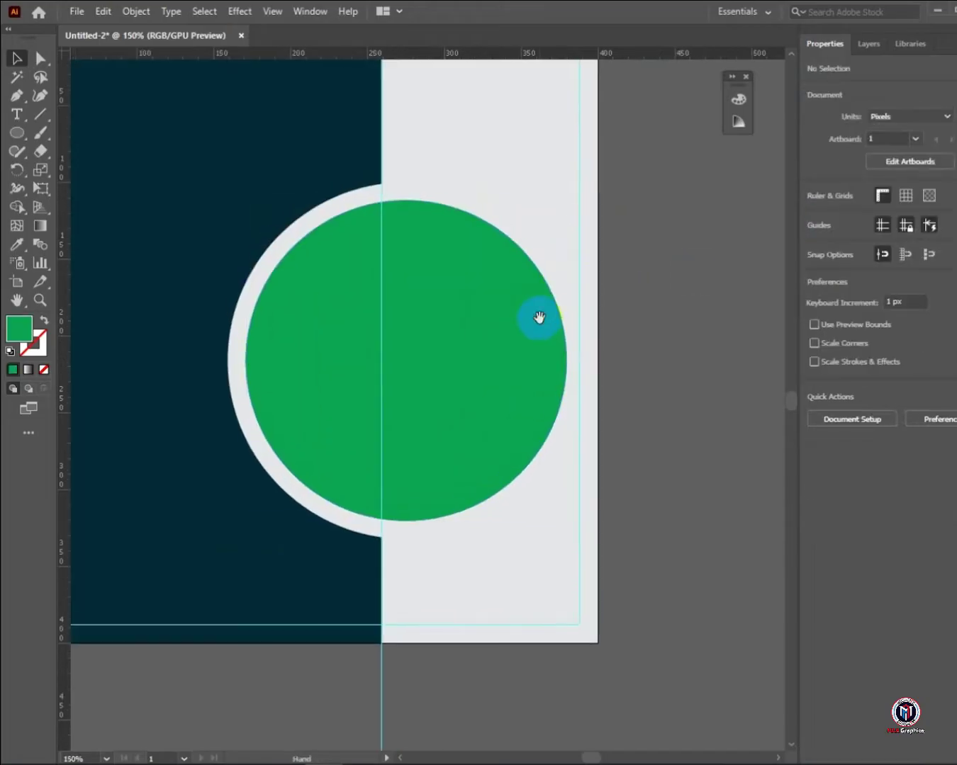
click(538, 319)
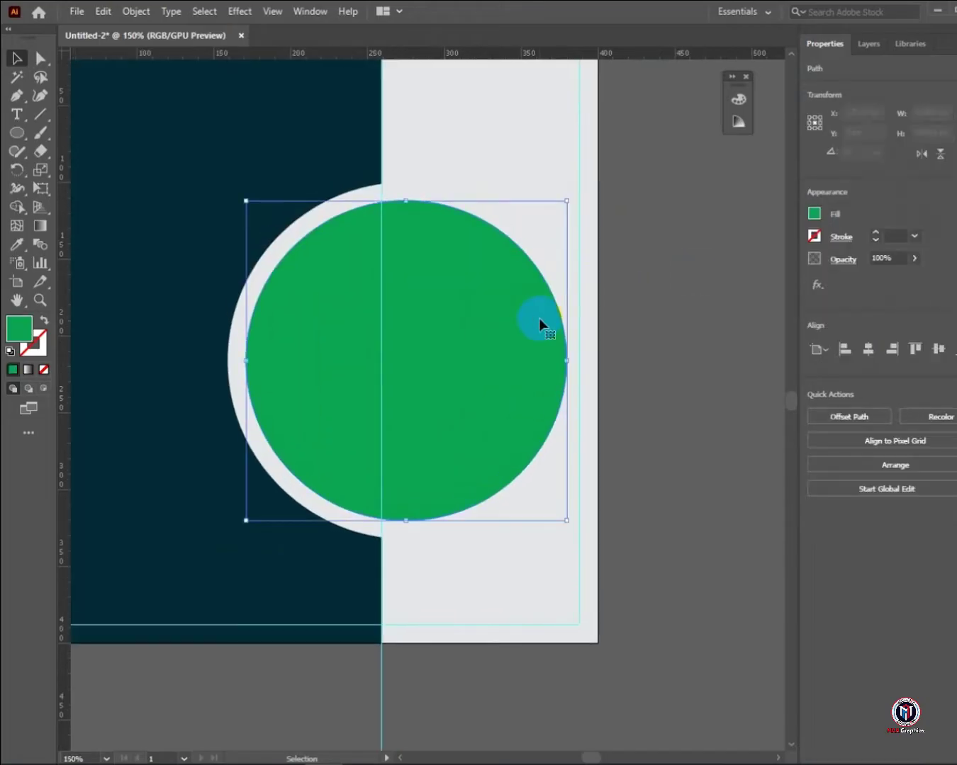
drag(388, 267, 531, 322)
click(766, 245)
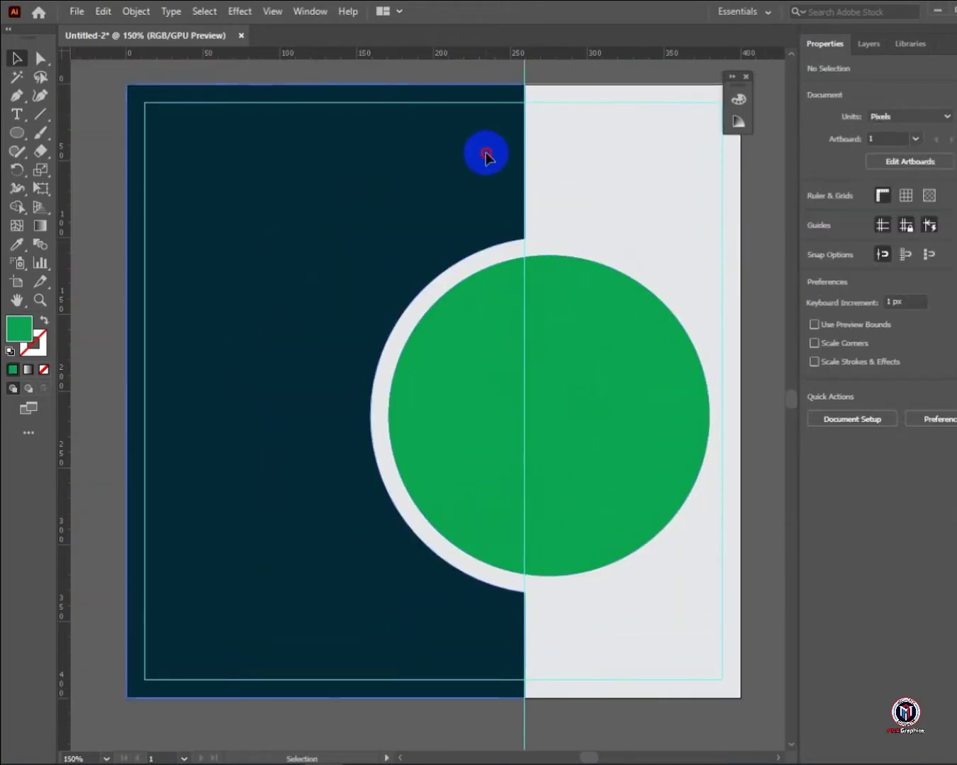
click(487, 155)
click(40, 58)
click(512, 230)
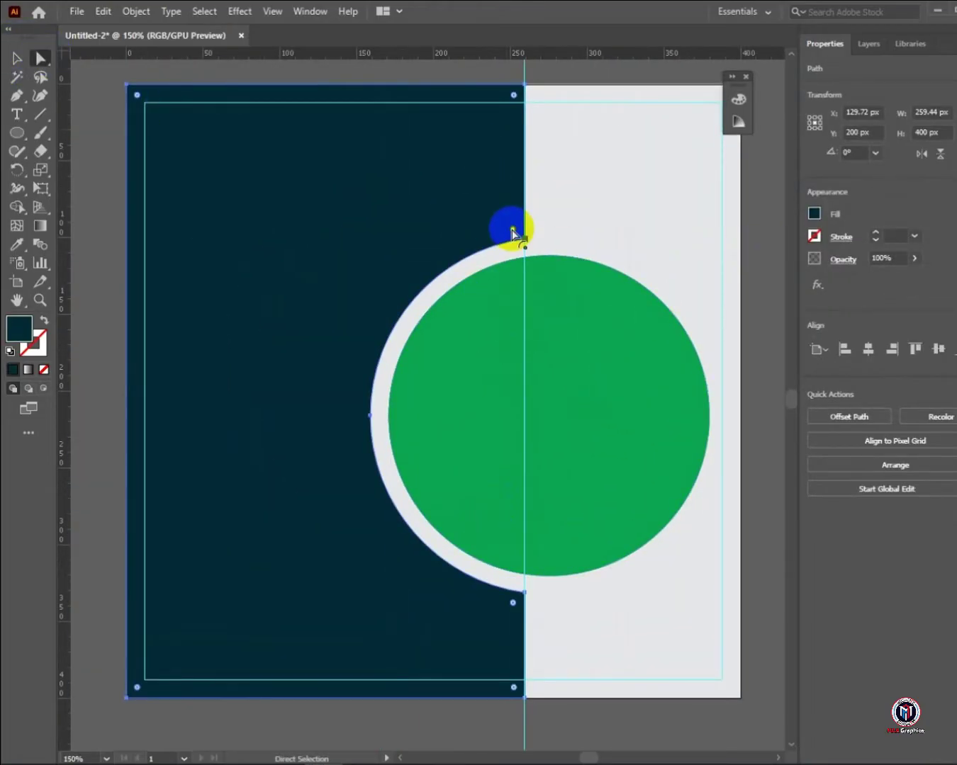
drag(512, 604, 483, 638)
scroll(482, 637, down, 1)
click(657, 244)
Duplicate the green circle in place as a teal copy and shrink the copy from its centre to leave a green ring
click(456, 292)
scroll(456, 292, up, 2)
drag(428, 228, 457, 301)
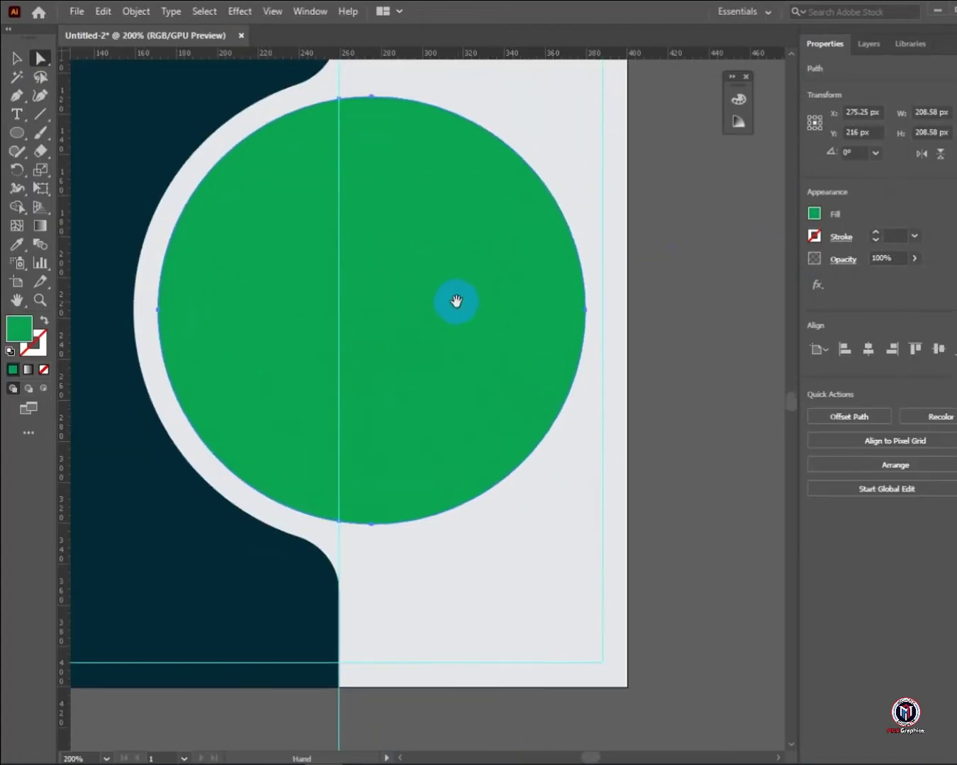
click(813, 213)
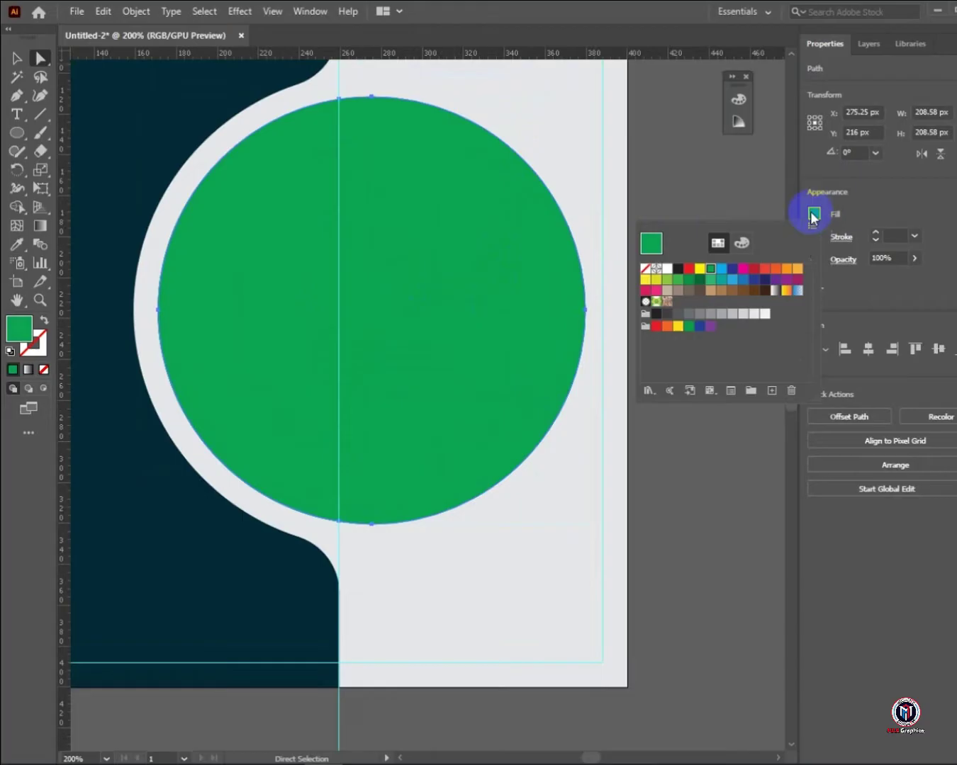
click(719, 280)
click(523, 271)
key(v)
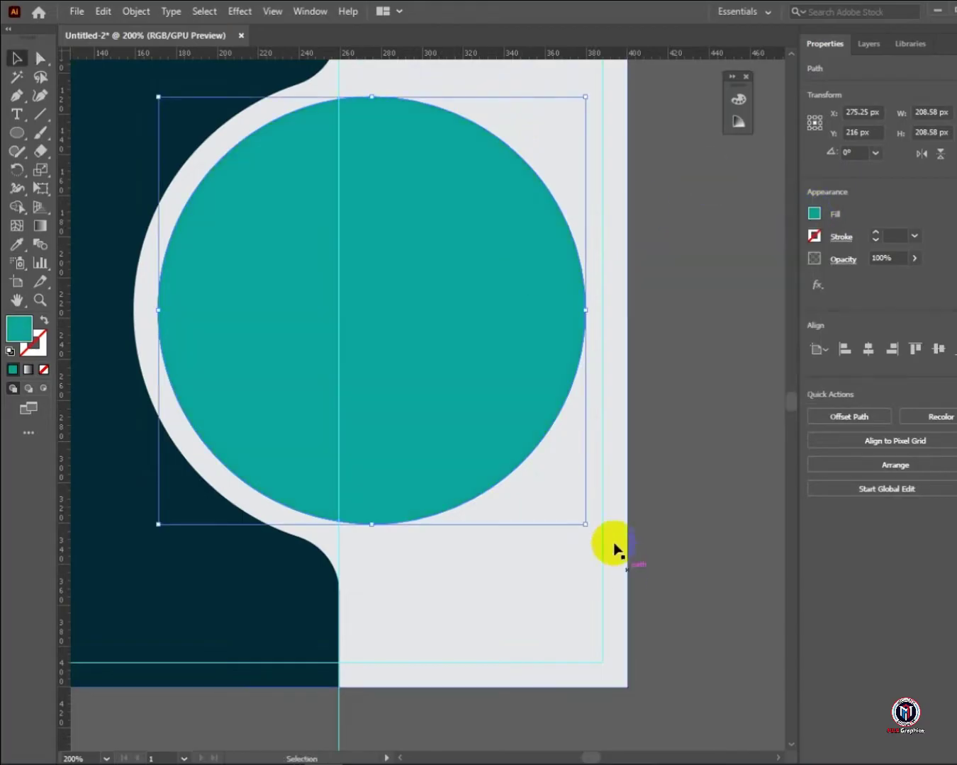
drag(585, 525, 567, 506)
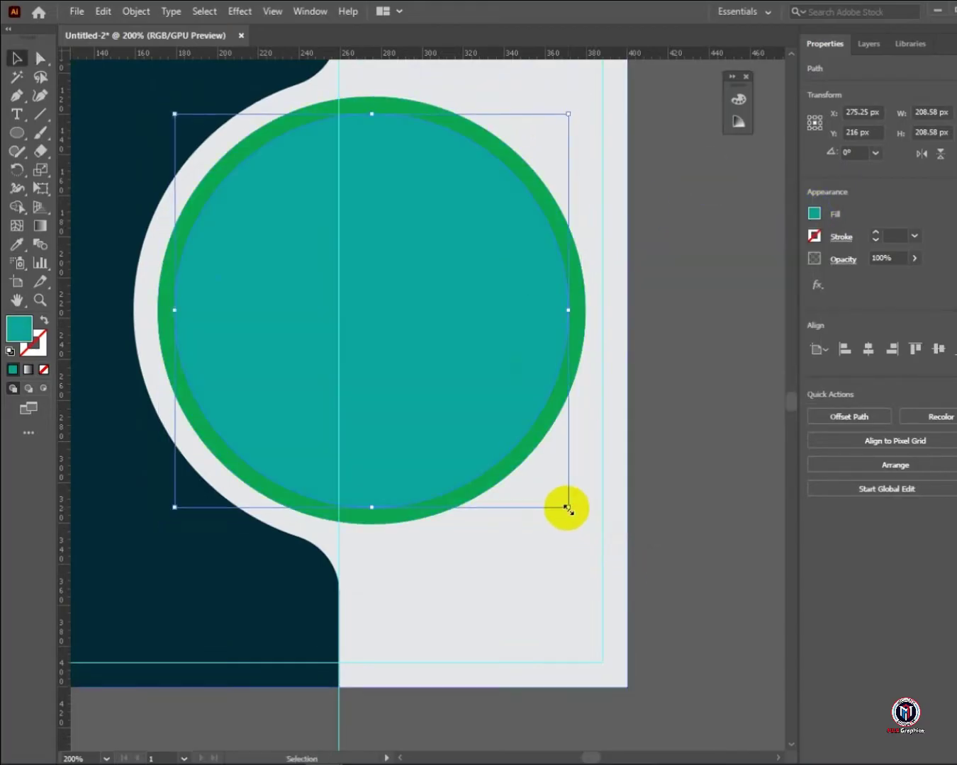
Duplicate the teal circle in place, shrink the copy from its centre to about 174 px wide, and fill it green
click(652, 386)
drag(500, 362, 560, 344)
click(560, 344)
drag(628, 489, 610, 477)
click(815, 215)
click(713, 274)
click(746, 161)
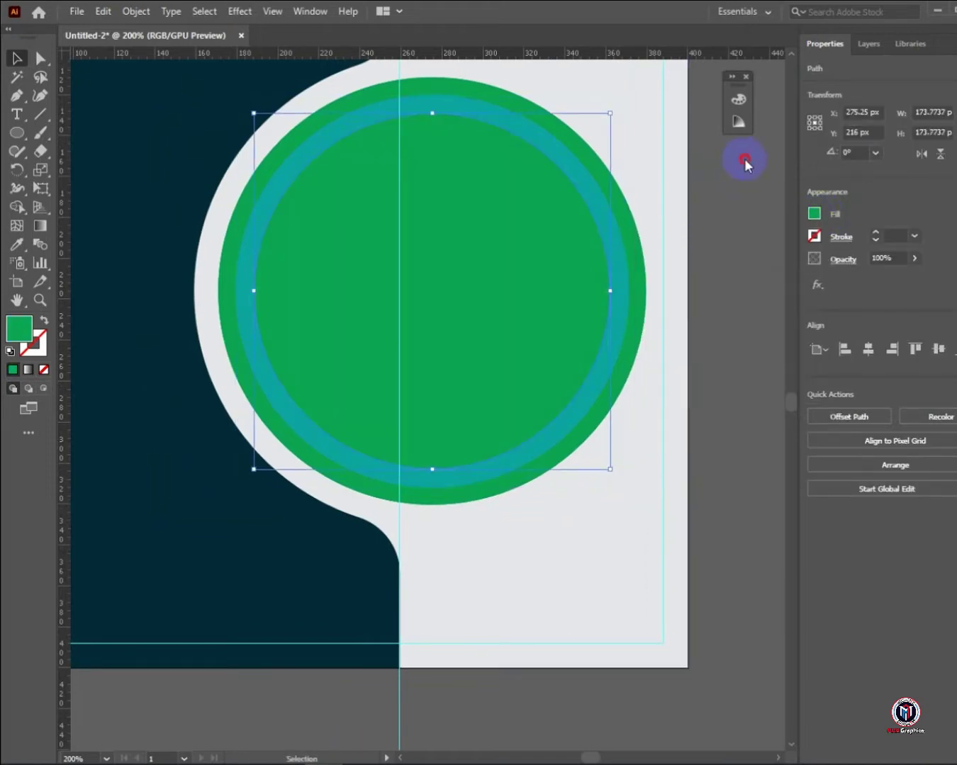
Fill the outermost green circle with white
drag(542, 116, 590, 185)
click(591, 184)
click(813, 209)
click(659, 271)
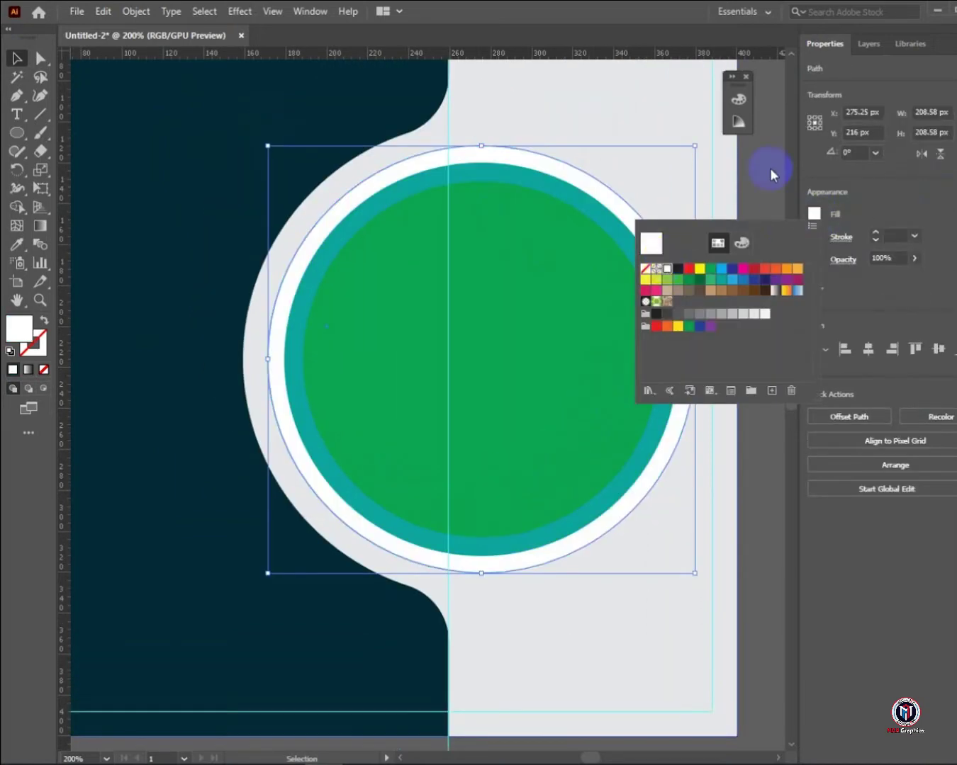
click(770, 169)
Set the fill of the middle teal circle to the colour 4E7B7F
drag(550, 368, 537, 364)
click(281, 353)
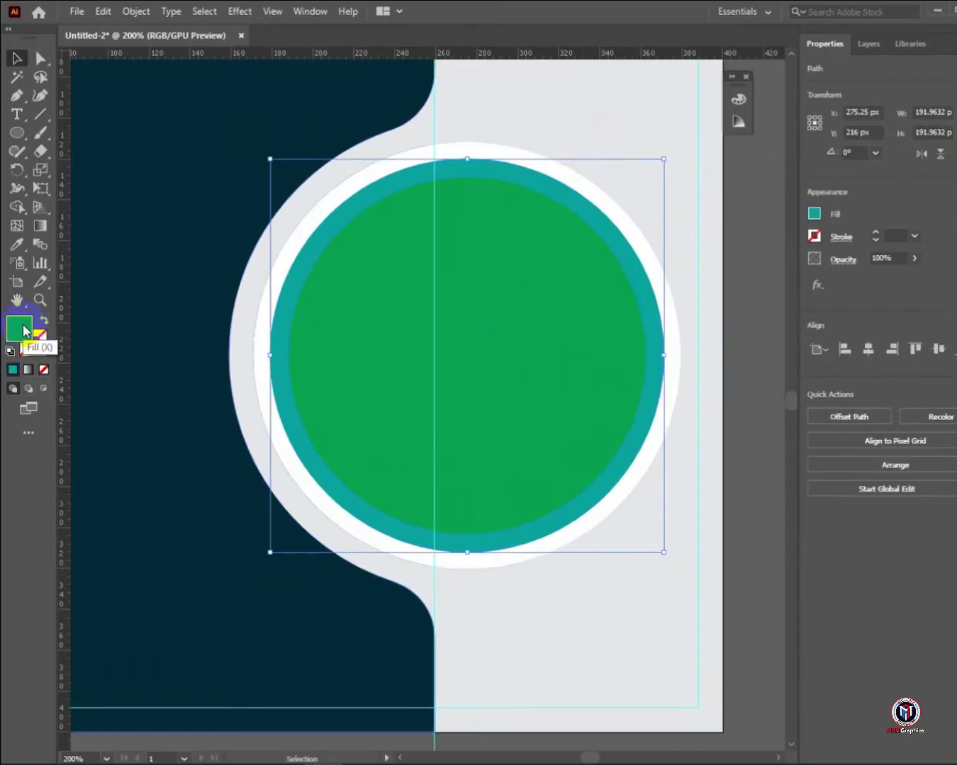
double_click(25, 332)
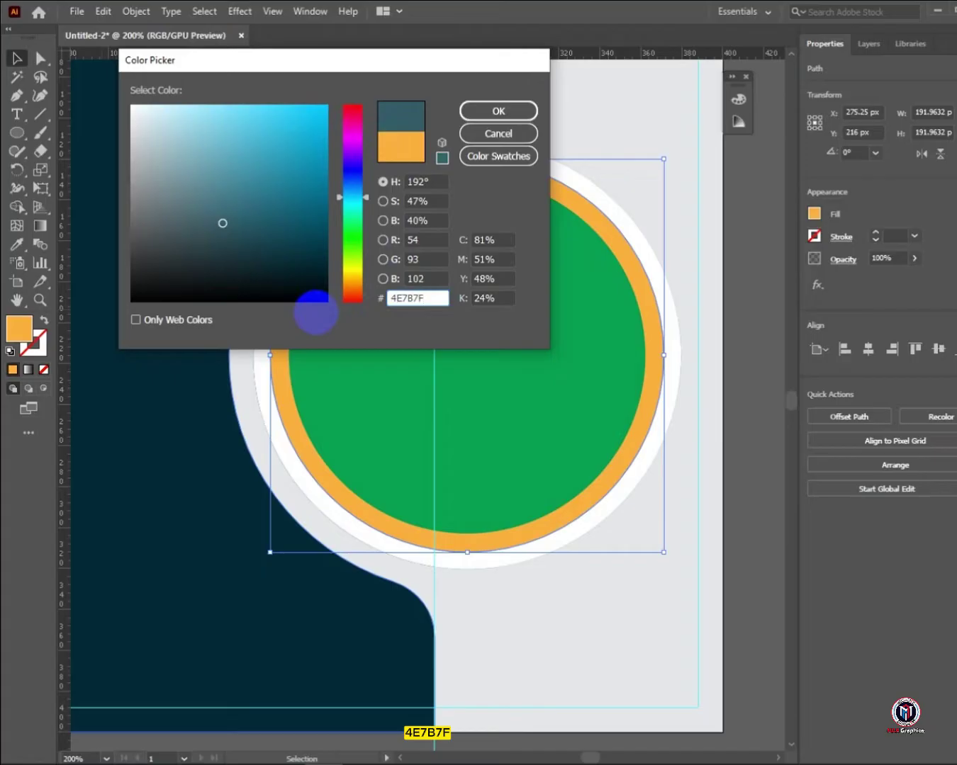
click(499, 116)
click(477, 111)
click(537, 239)
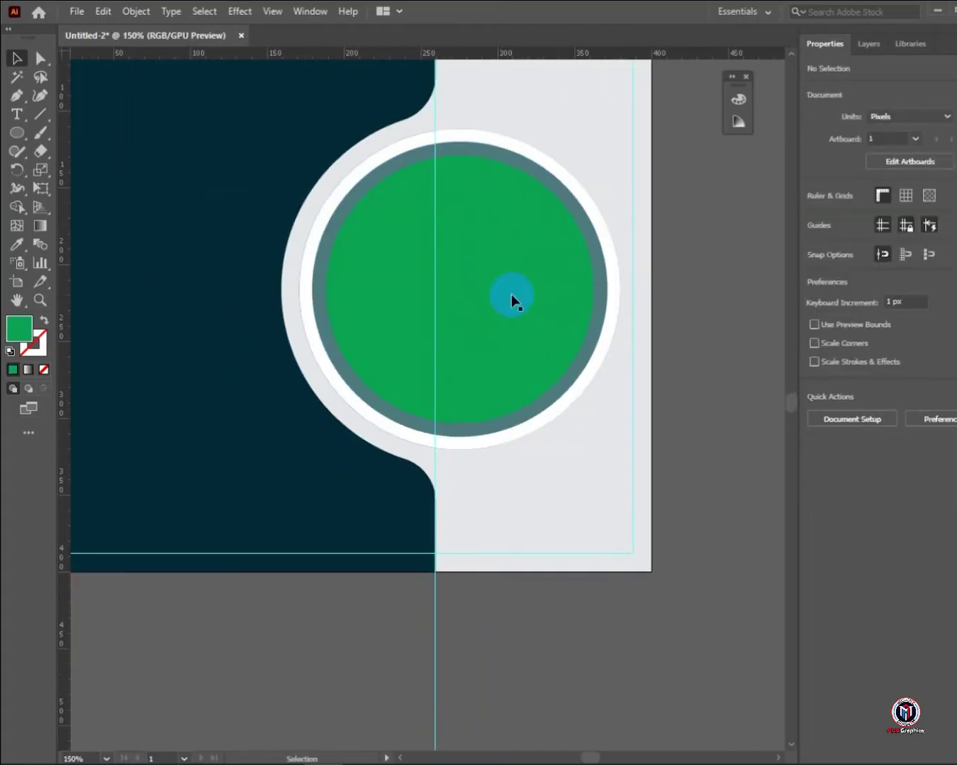
Place the image holiday-dinner-with-roasted-chicken-potatoes-food-photography from Downloads onto the canvas, about 376 px wide
scroll(512, 294, down, 2)
click(76, 11)
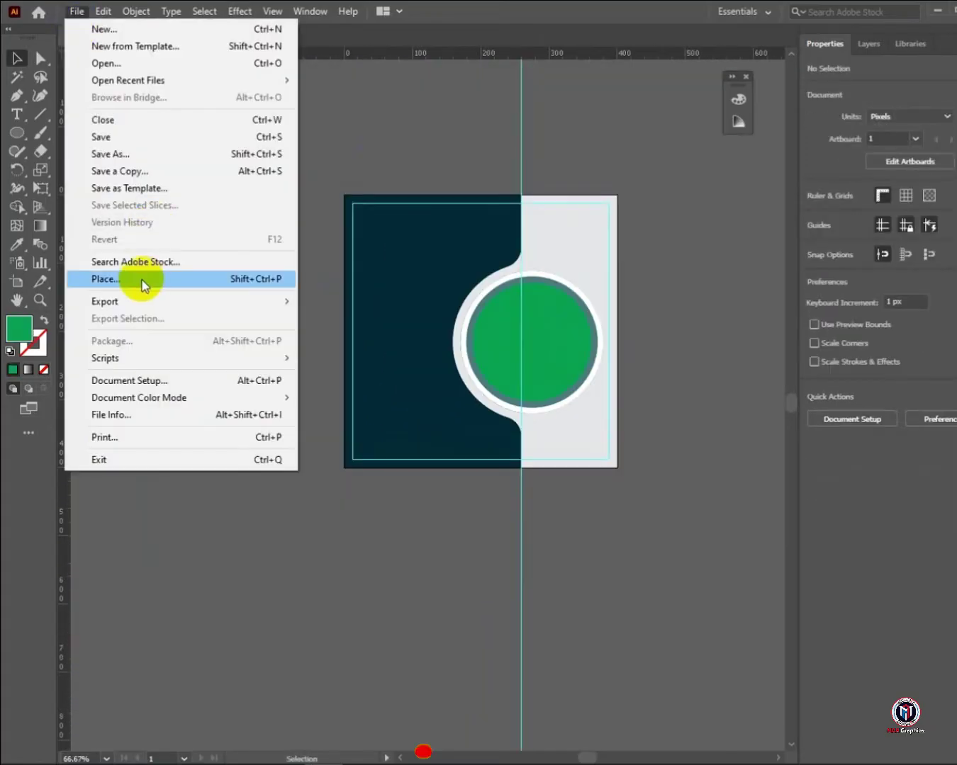
click(171, 280)
click(192, 161)
click(858, 737)
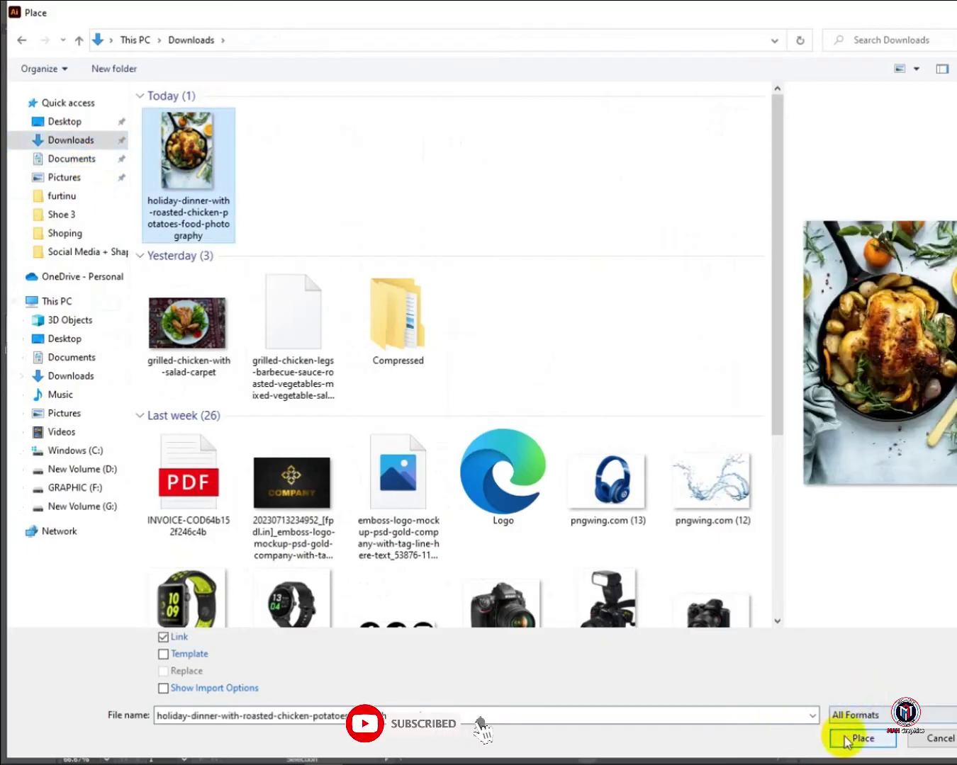
drag(171, 354, 426, 738)
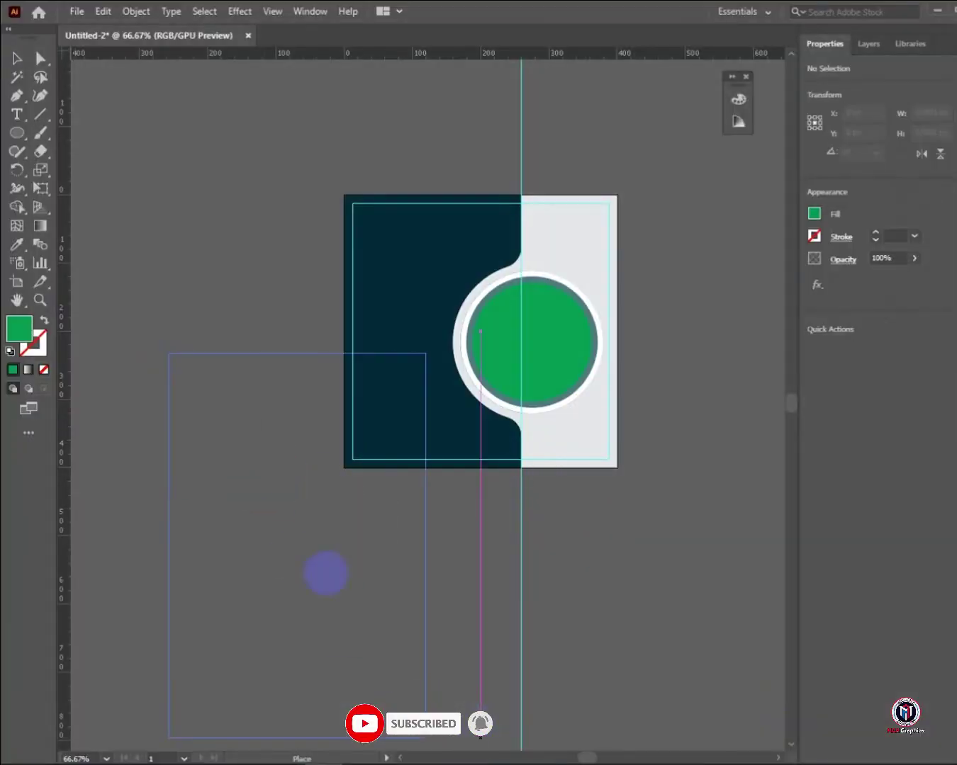
Centre the chicken photo over the circles and reduce its opacity to 22%
drag(297, 562, 534, 361)
click(916, 259)
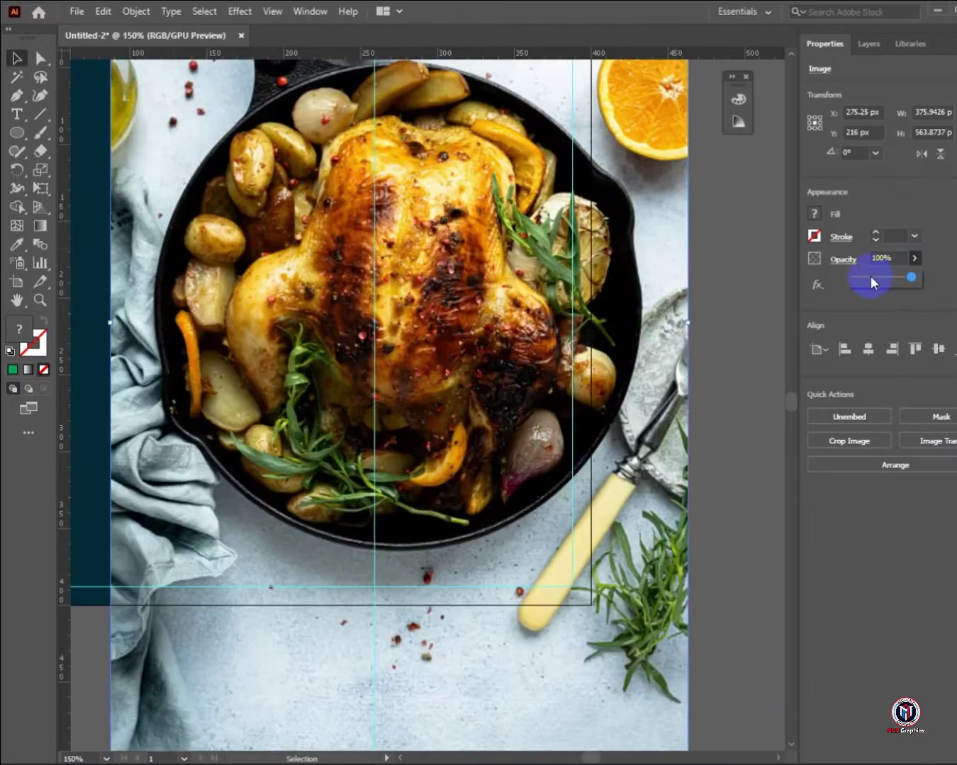
click(868, 276)
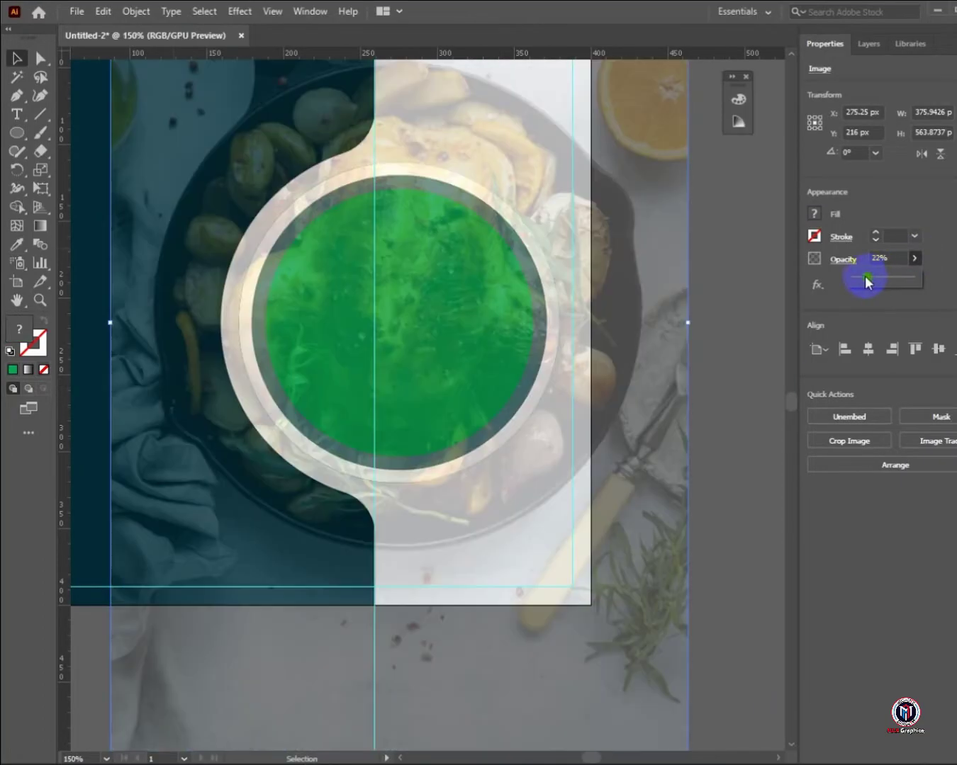
Scale the photo down from its centre to about 209 px wide so the pan roughly matches the circles
scroll(520, 455, up, 1)
scroll(567, 511, down, 2)
click(674, 532)
click(599, 593)
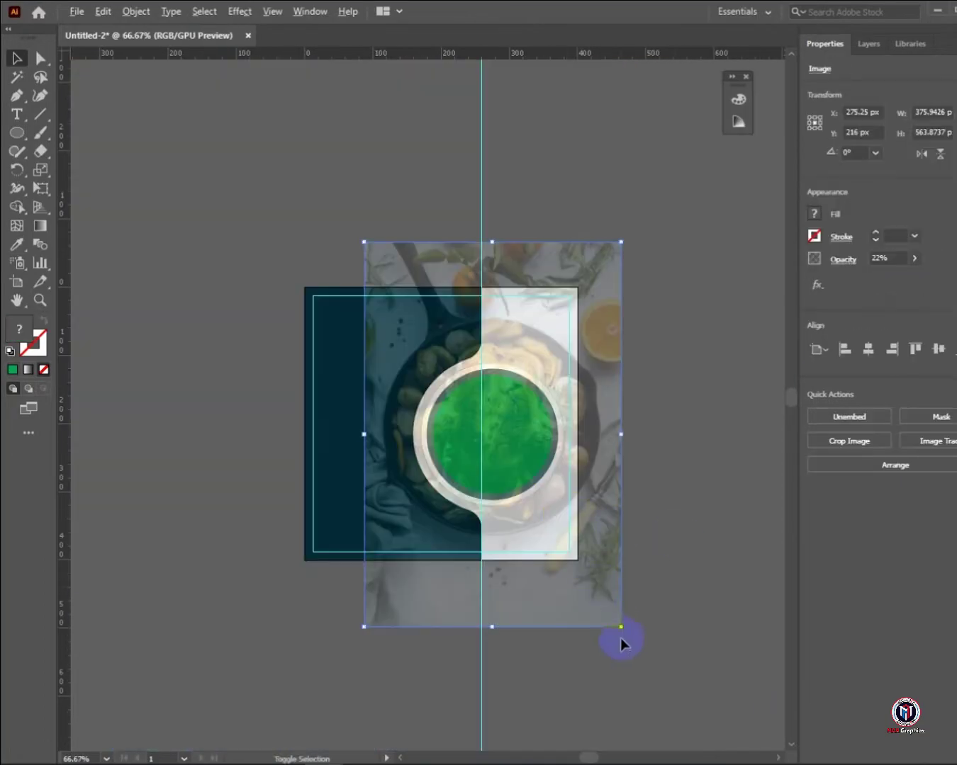
drag(622, 635, 565, 543)
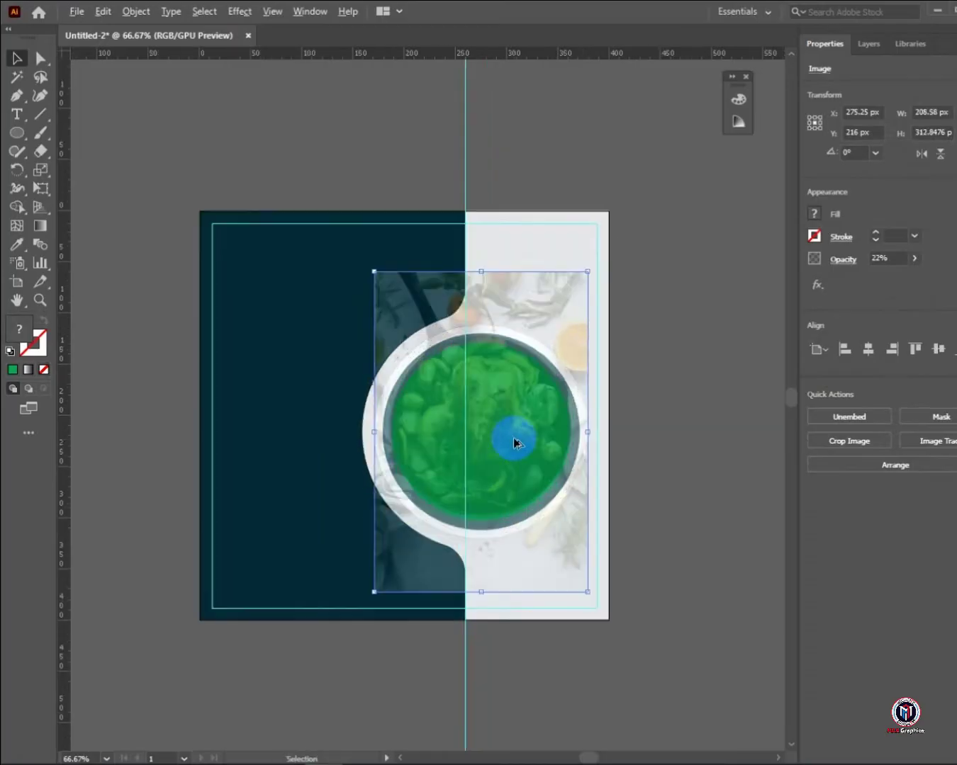
scroll(513, 438, up, 3)
Nudge the photo down about 6 px so the pan lines up with the green circle
drag(531, 441, 540, 447)
key(Down)
key(Down)
key(Down)
key(Down)
key(Down)
key(Down)
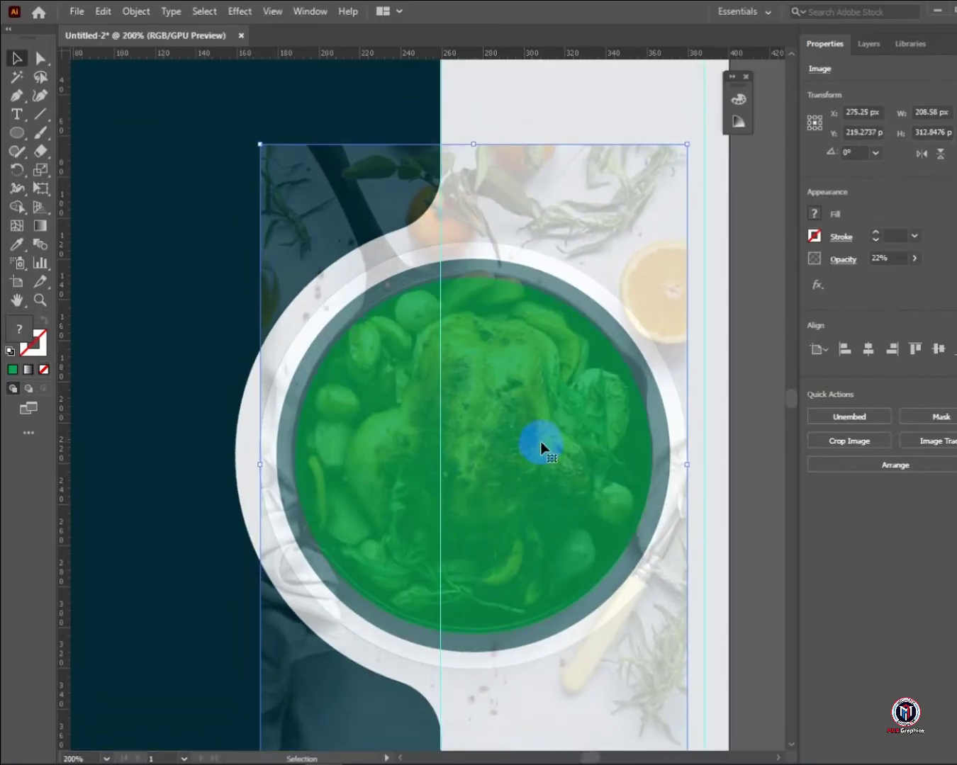
key(Left)
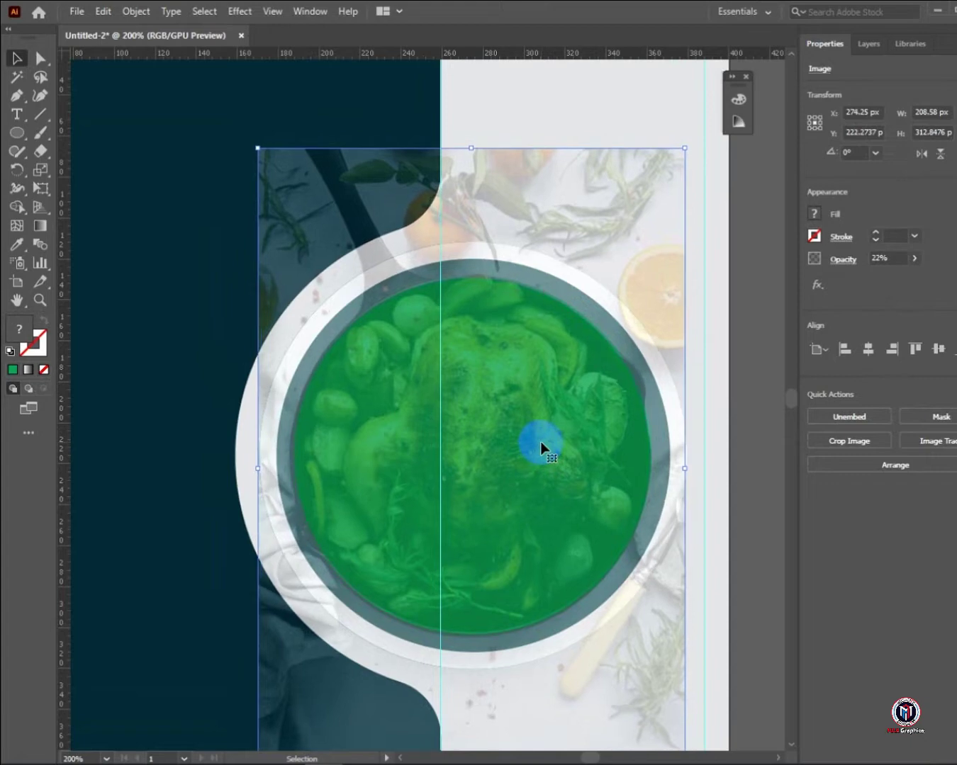
key(Right)
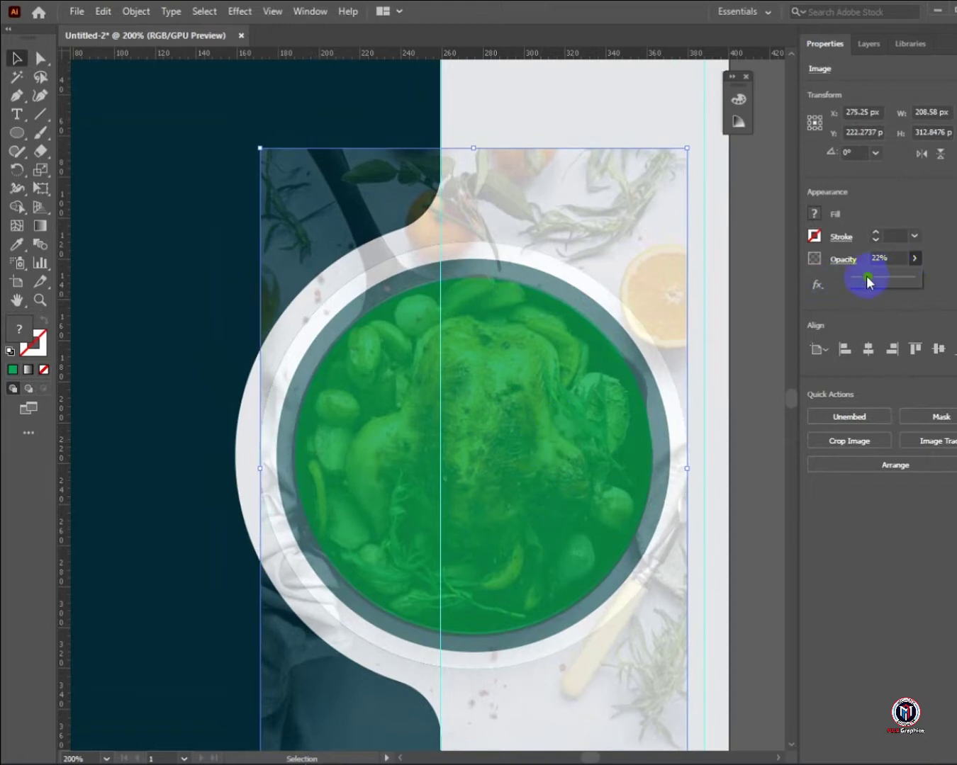
Restore the photo's opacity to 100% and send it one level back, behind the green circle
drag(867, 282, 946, 278)
scroll(551, 427, down, 3)
click(550, 354)
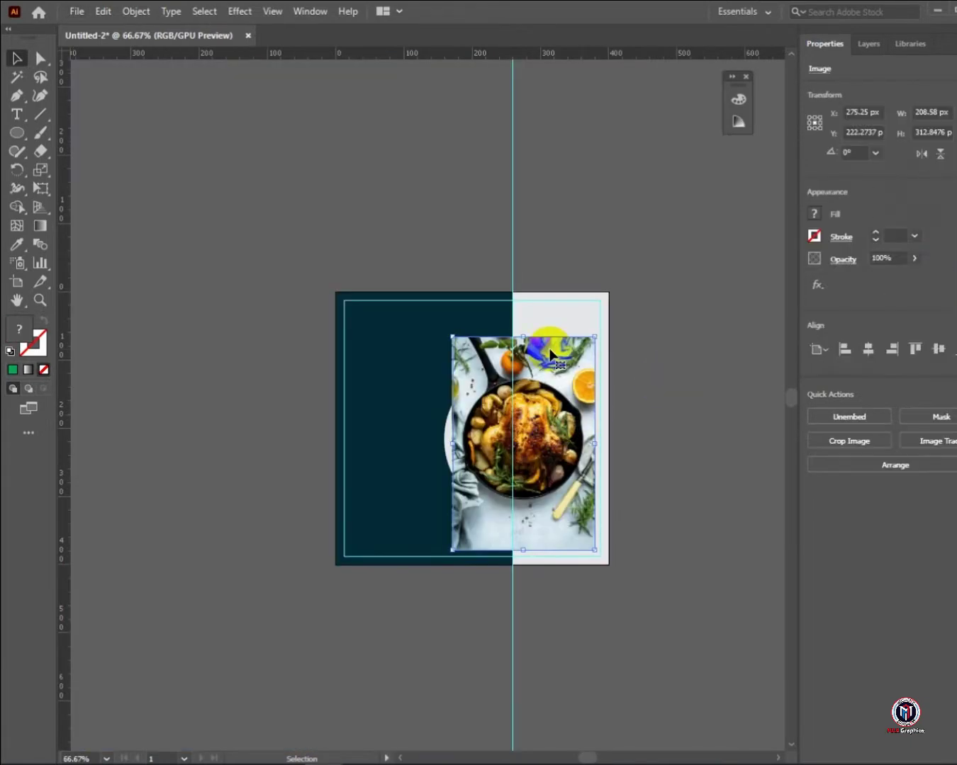
key(ctrl+[)
Set the green circle's opacity to 48% so the pan shows through it
scroll(550, 411, up, 4)
click(549, 404)
click(913, 259)
click(884, 277)
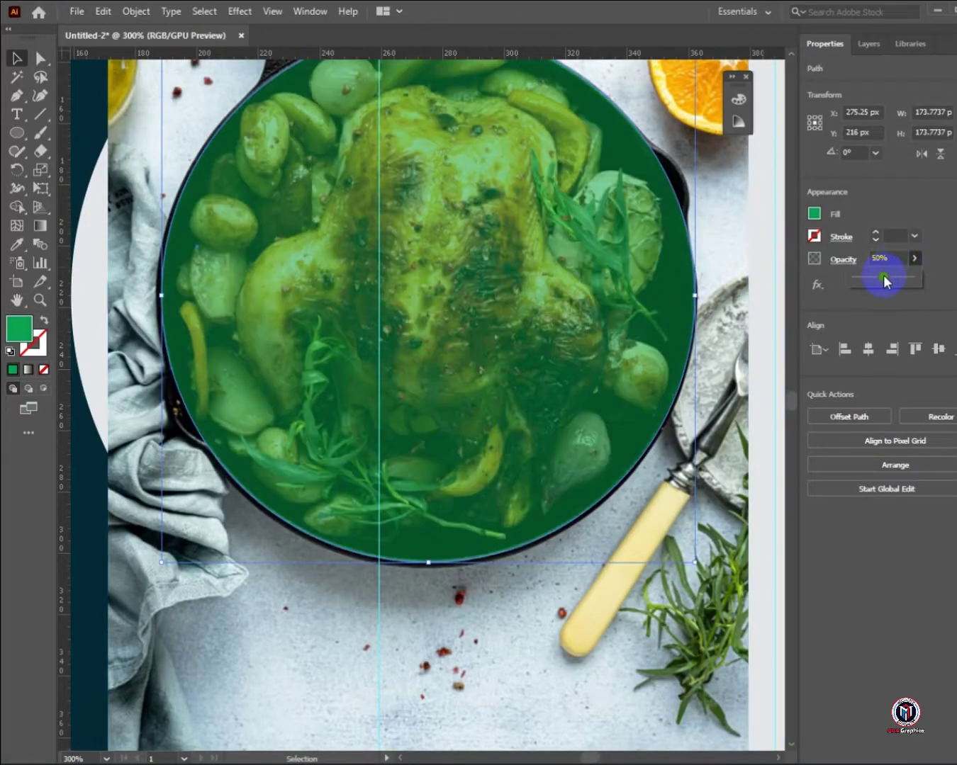
drag(883, 277, 881, 278)
Shrink the green circle to about 170 px and nudge it to fit inside the pan, centred at X 276.25 px, Y 216 px
click(473, 339)
key(Down)
key(space)
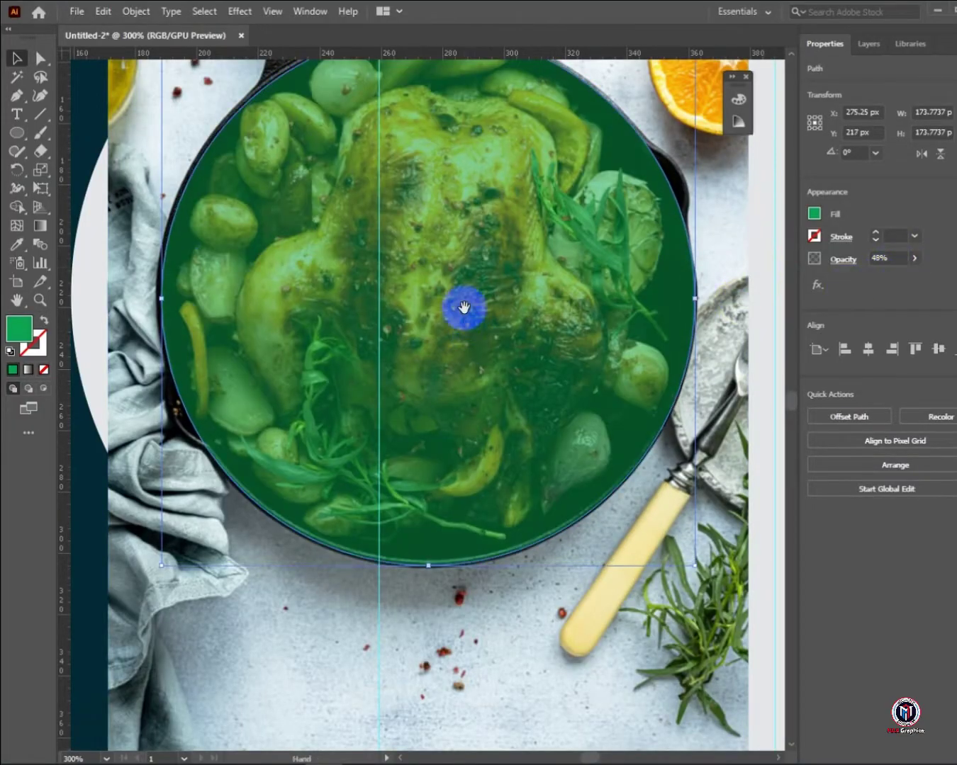
drag(464, 307, 459, 387)
key(Left)
key(Up)
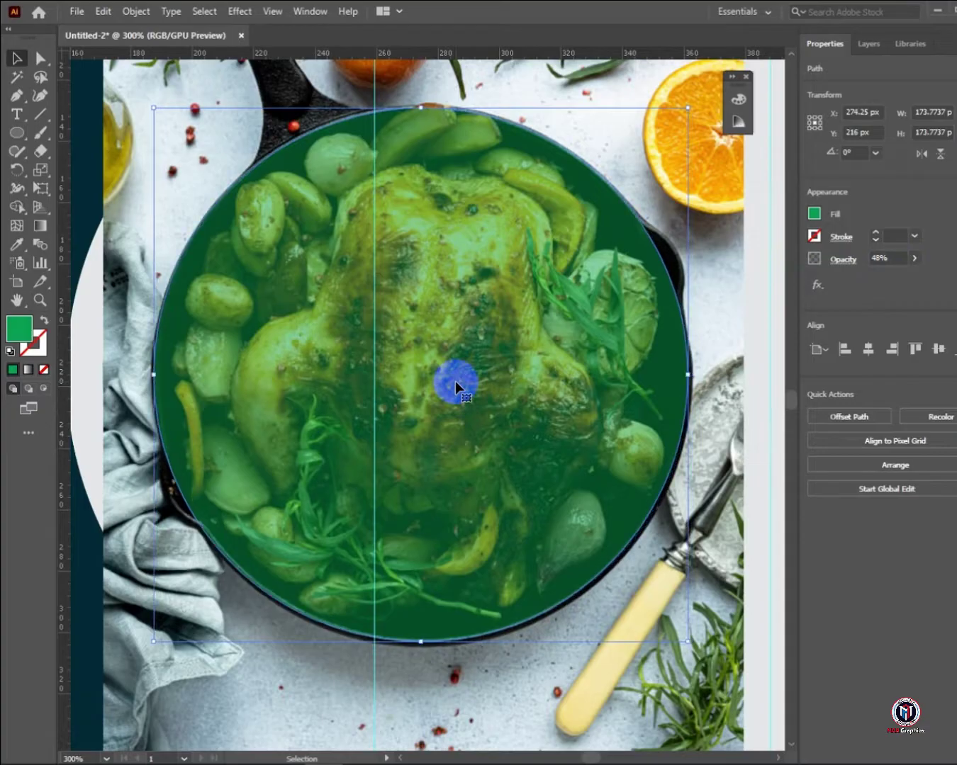
drag(688, 639, 666, 629)
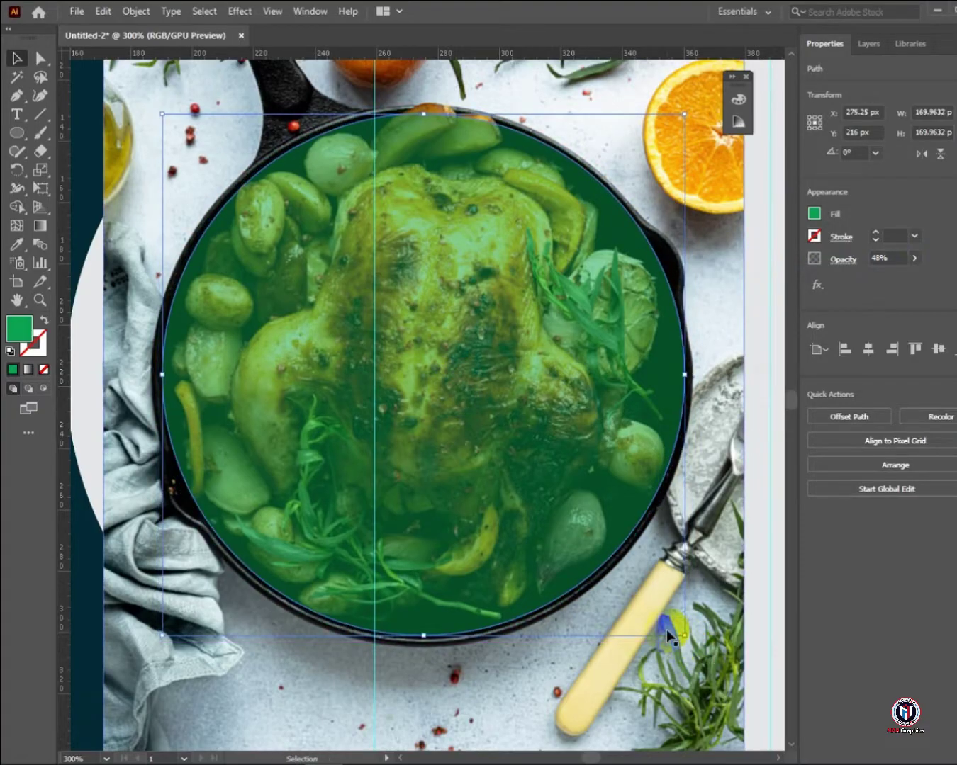
key(Right)
key(Left)
key(Right)
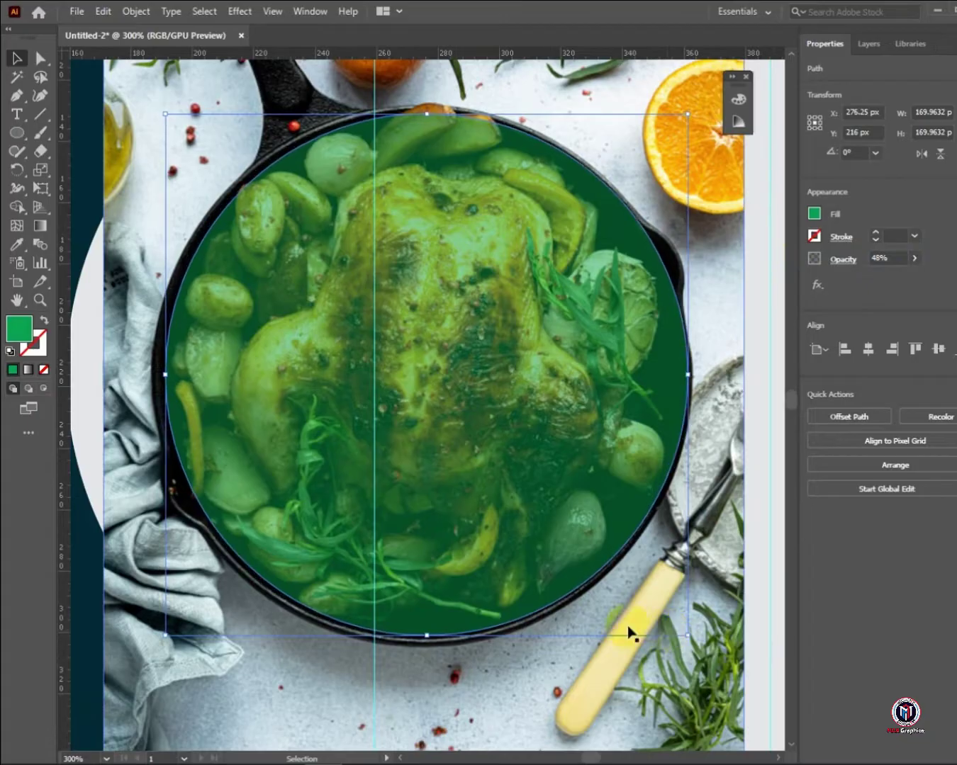
Return the green circle's opacity to 100%
scroll(421, 584, down, 4)
key(ctrl+shift+a)
scroll(418, 562, up, 3)
click(488, 432)
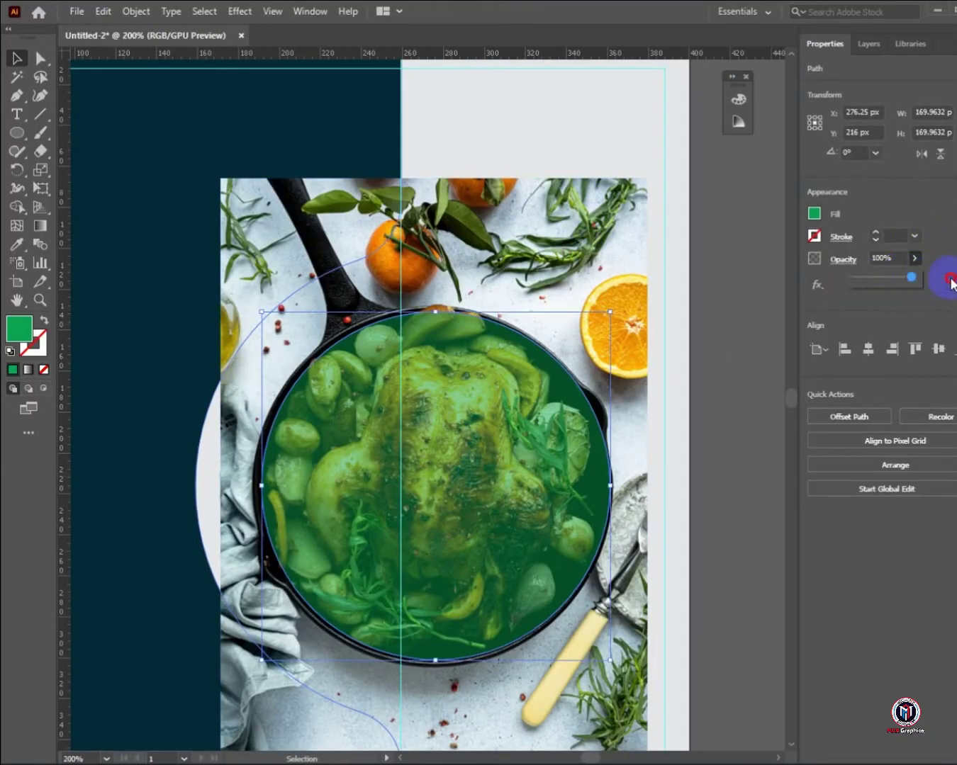
click(706, 140)
Make a clipping mask from the green circle and the photo to crop the dish to a circle
click(503, 403)
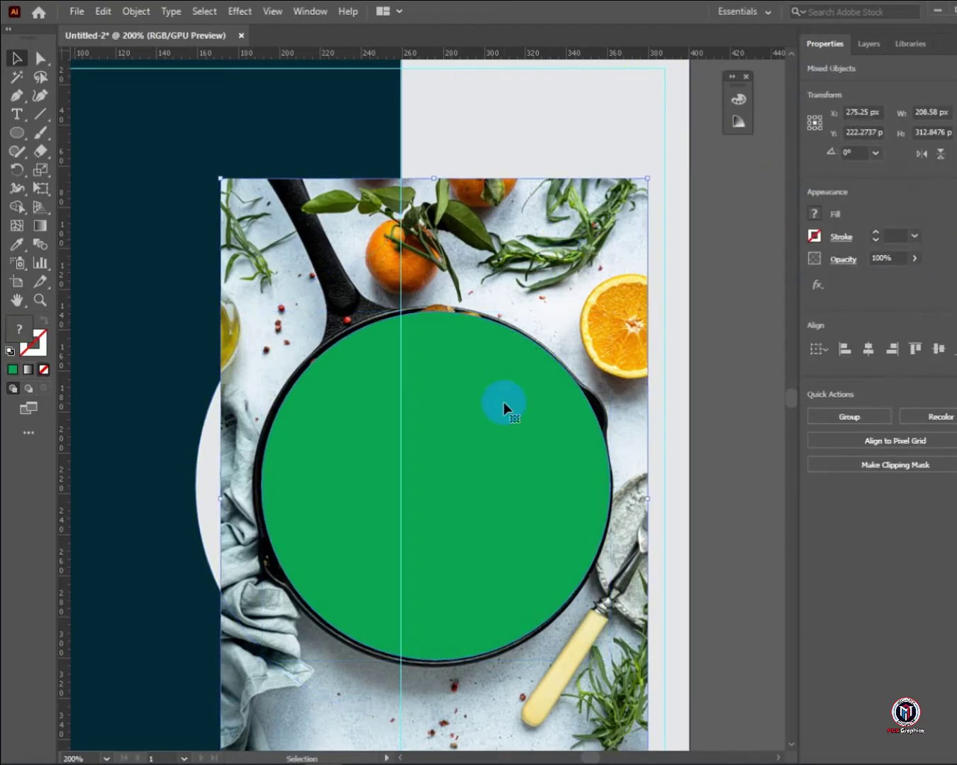
right_click(504, 403)
click(580, 536)
click(717, 419)
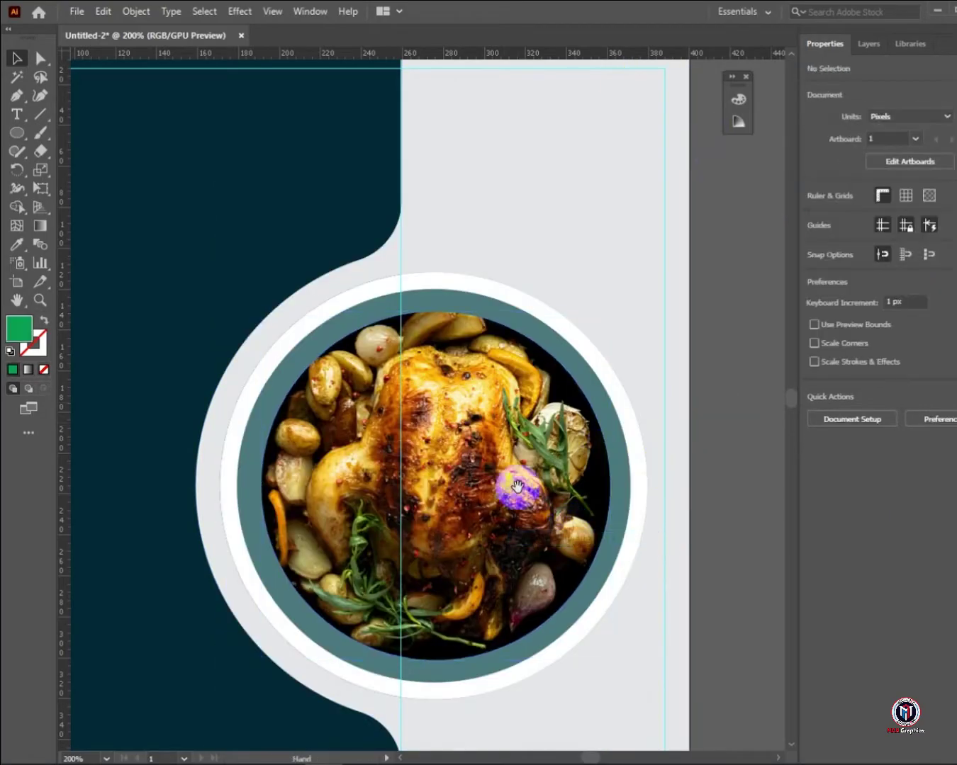
Start an Inner Glow effect on the grey-teal circle around the photo, with the glow coming from the edge
drag(518, 489, 526, 443)
scroll(487, 539, down, 2)
scroll(486, 463, up, 4)
drag(553, 257, 560, 348)
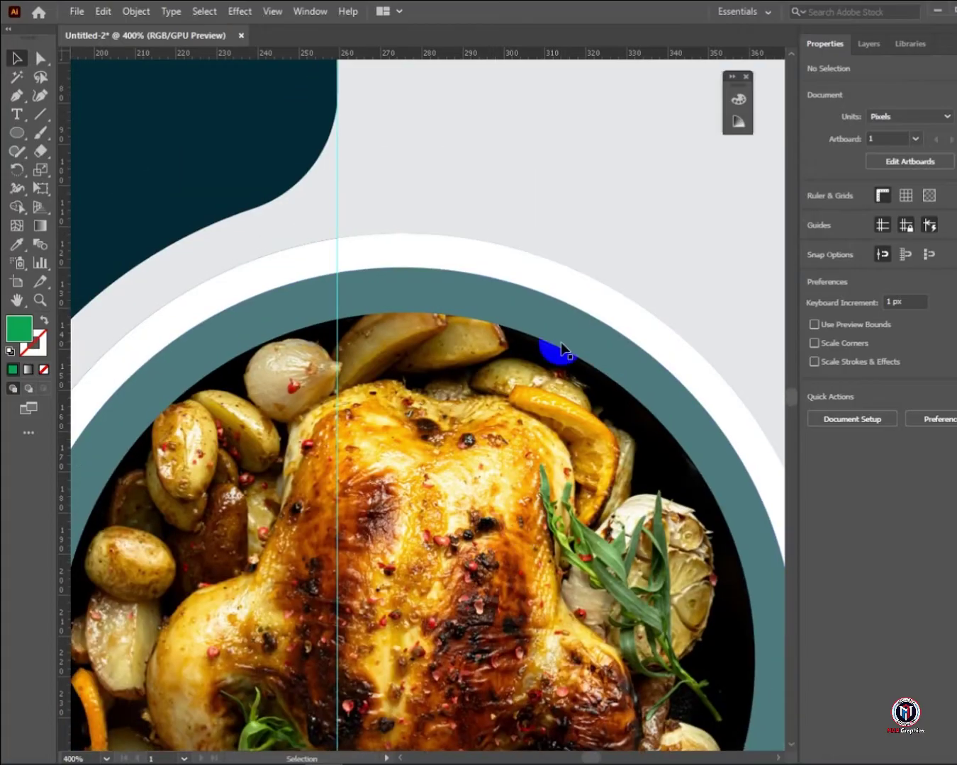
click(566, 324)
key(ctrl+minus)
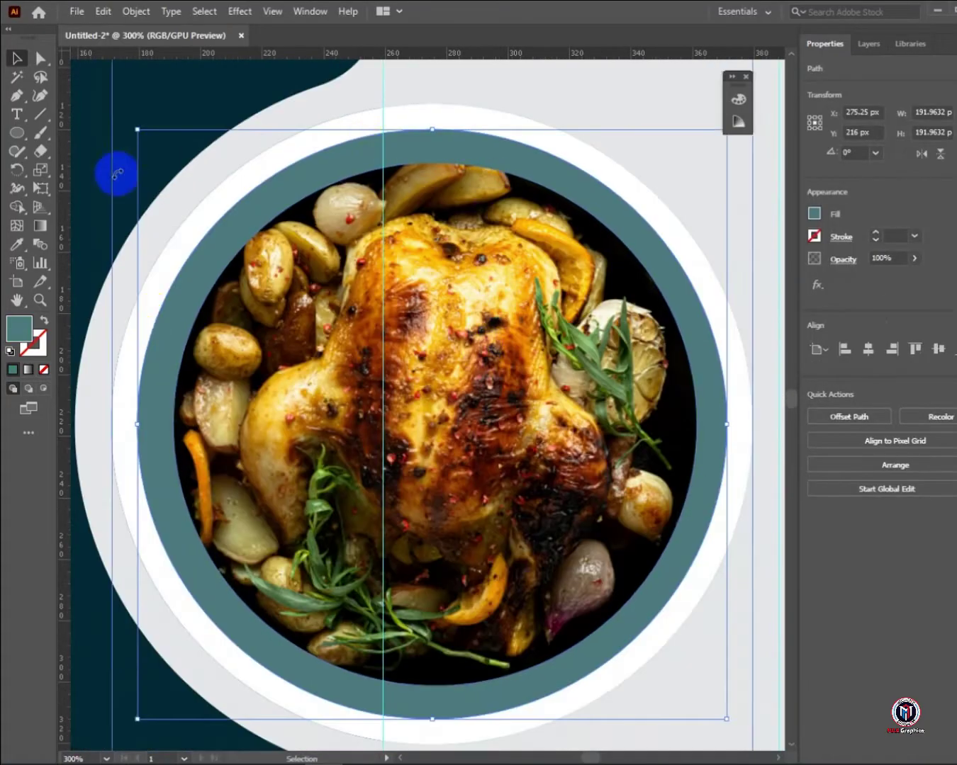
click(229, 18)
mouse_move(253, 188)
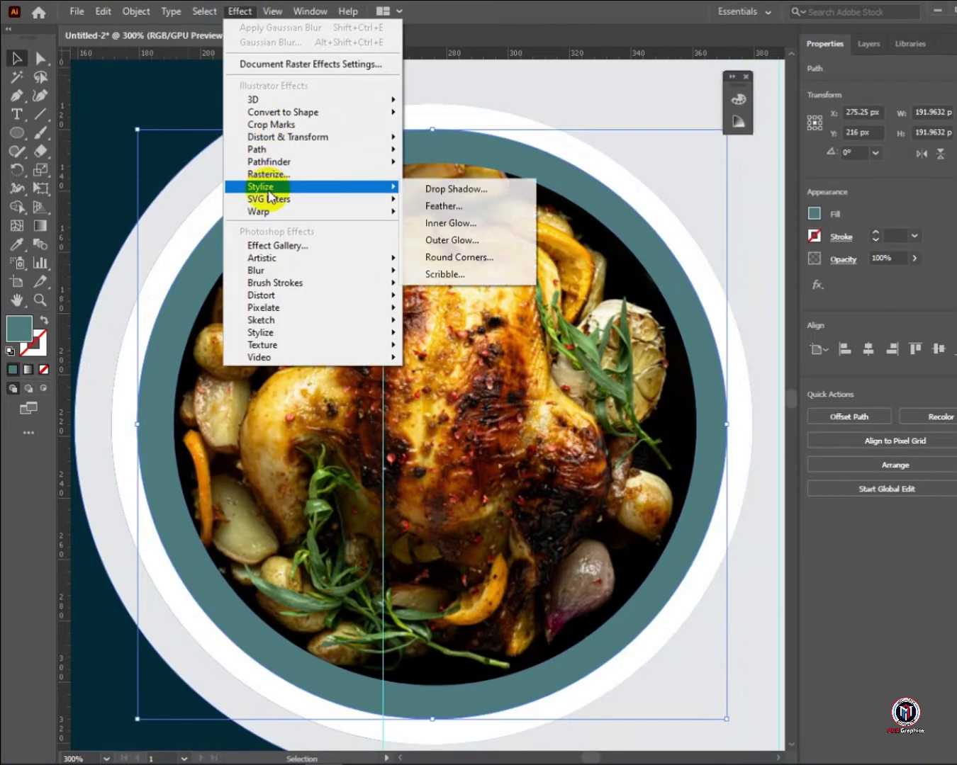
click(442, 225)
click(843, 327)
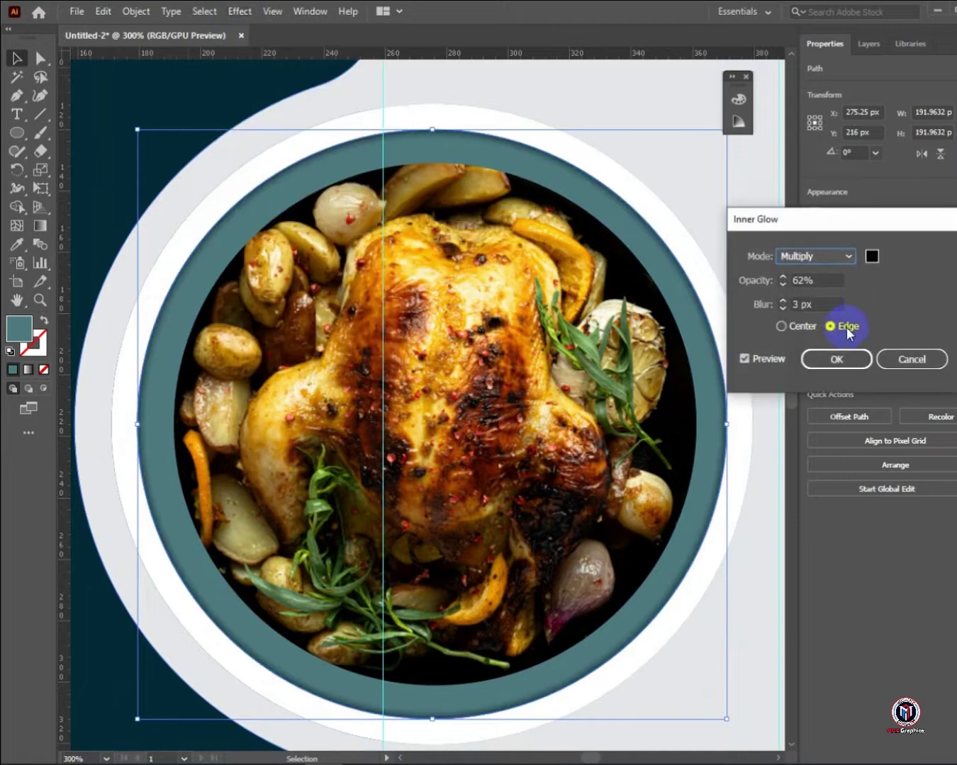
Set the inner glow to Normal mode with a 7 px blur and apply it
click(783, 301)
click(782, 300)
click(783, 301)
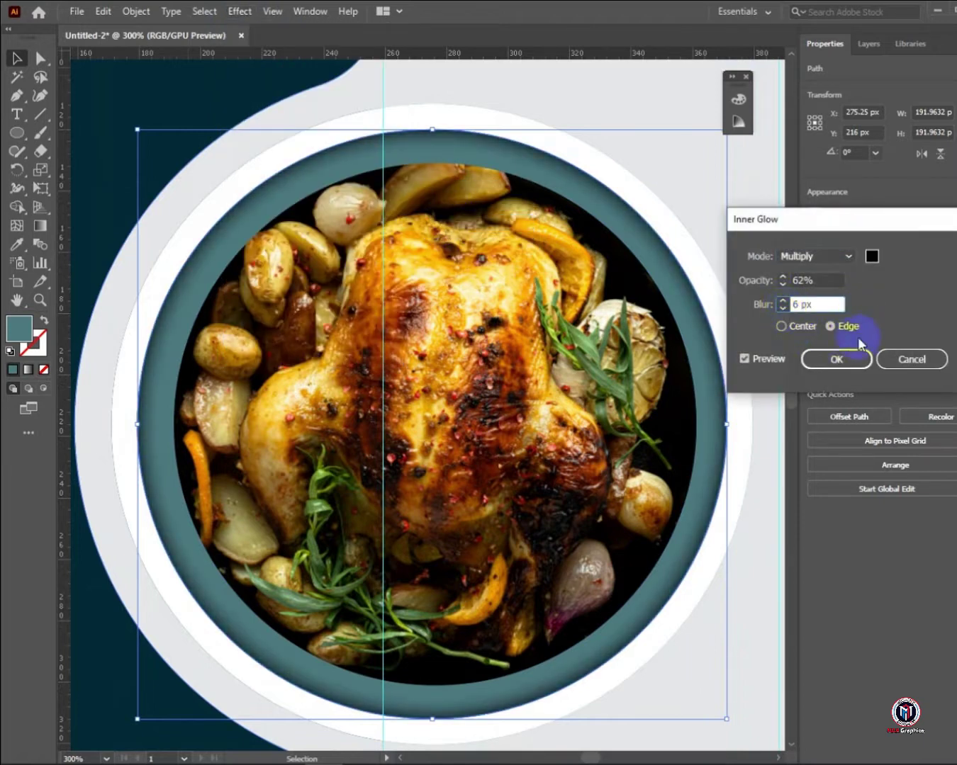
click(848, 256)
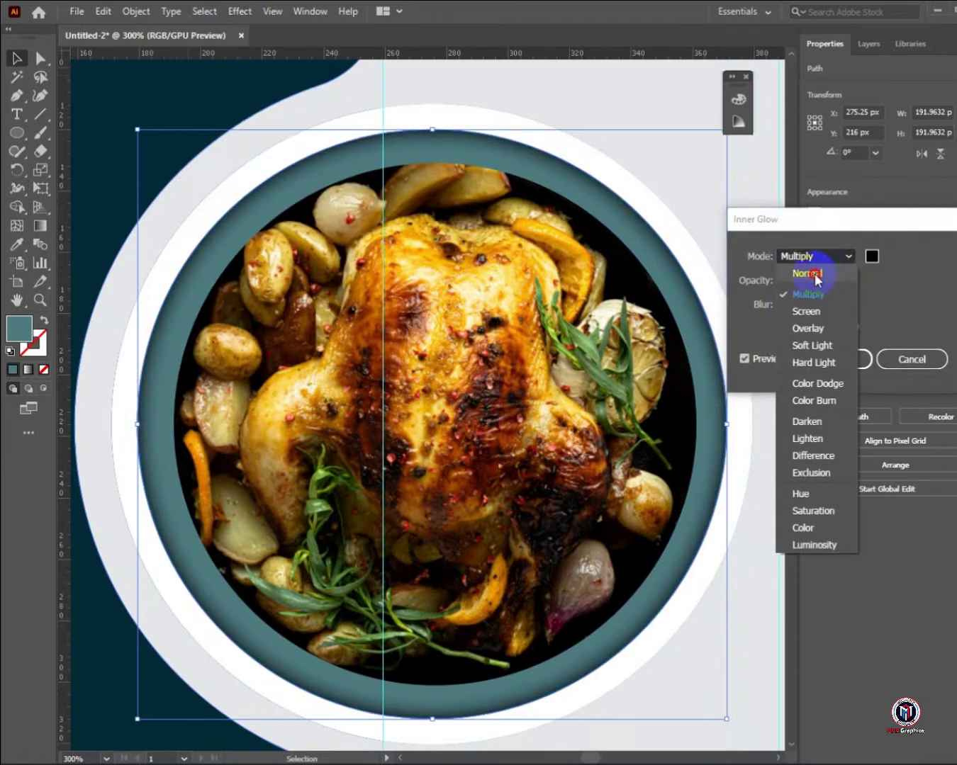
click(815, 275)
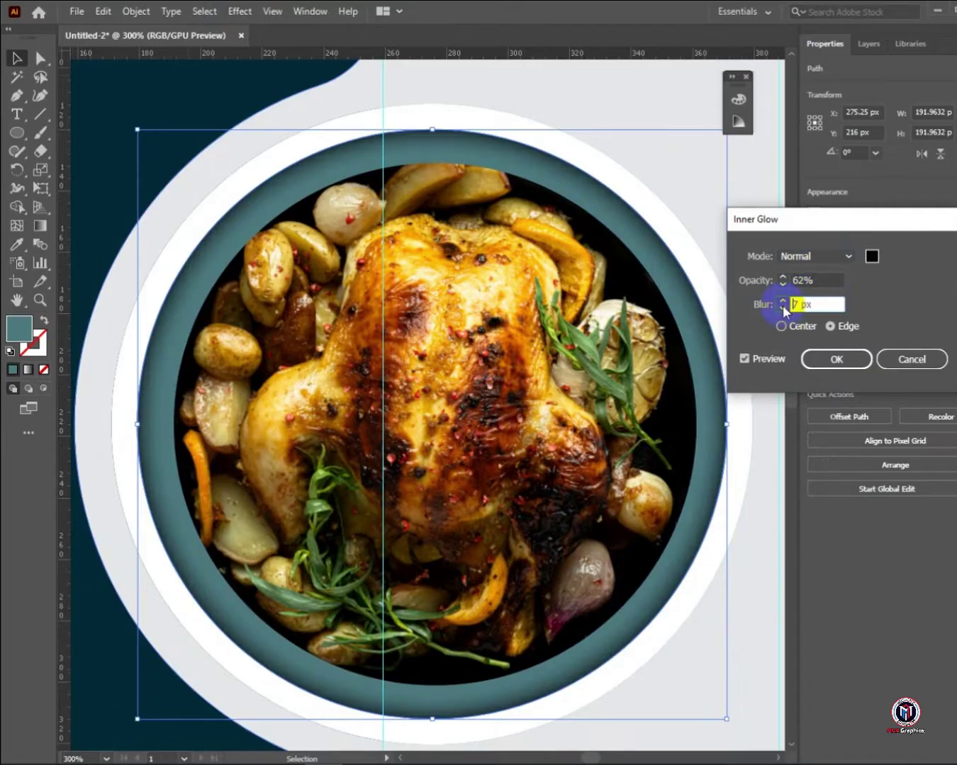
click(823, 363)
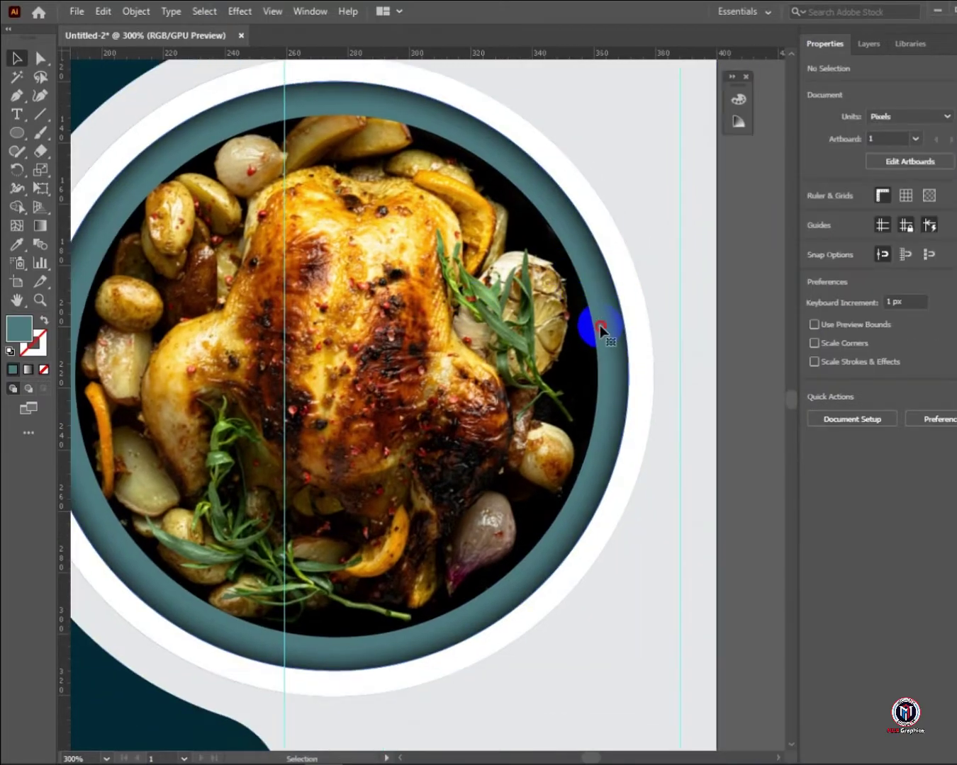
Enlarge the grey-teal circle and the clipped photo together slightly from their centre, narrowing the white ring
click(600, 328)
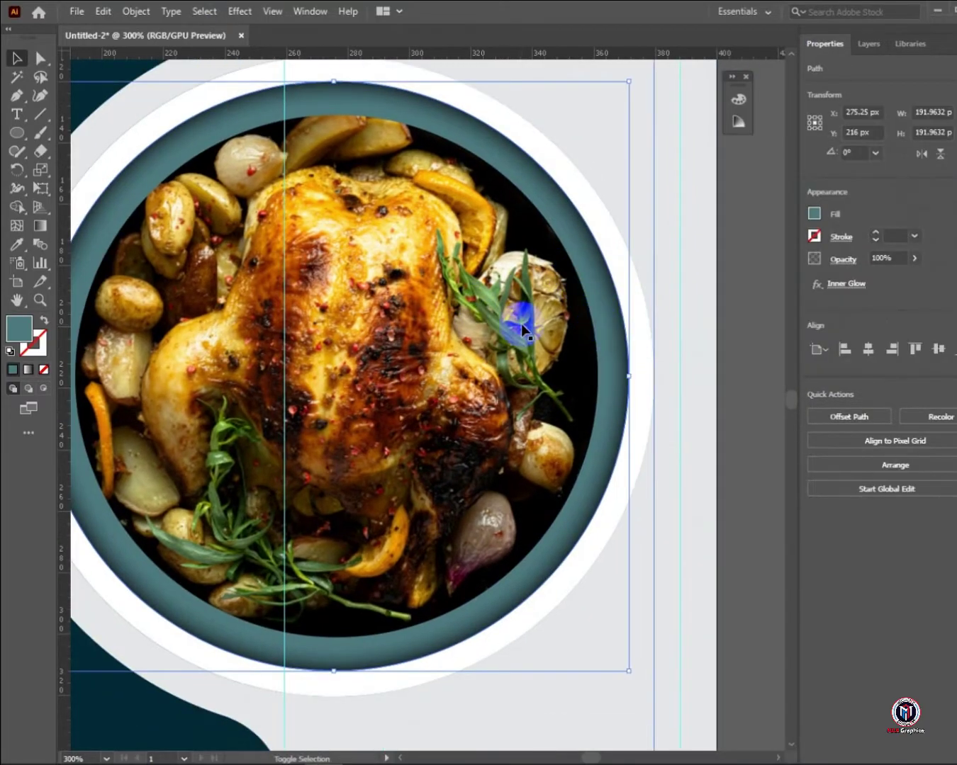
shift+click(520, 323)
drag(630, 669, 638, 680)
key(ctrl+minus)
key(ctrl+minus)
Select the white circle behind the photo and start a Drop Shadow effect on it
click(637, 454)
drag(581, 452, 473, 362)
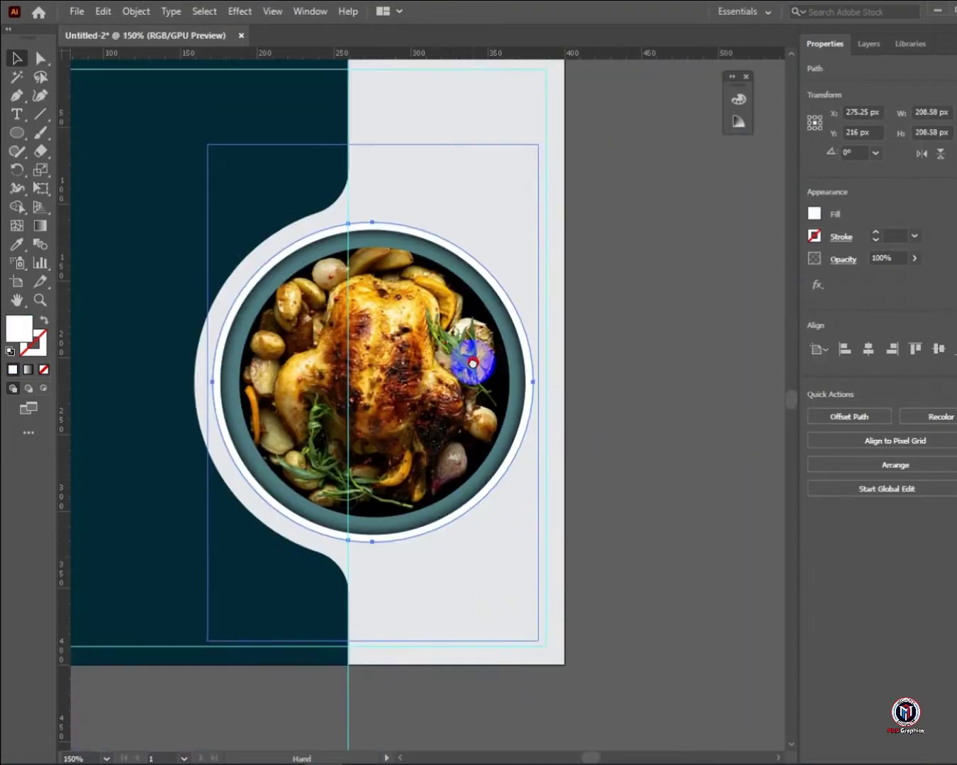
scroll(367, 340, up, 1)
drag(369, 341, 363, 336)
click(226, 9)
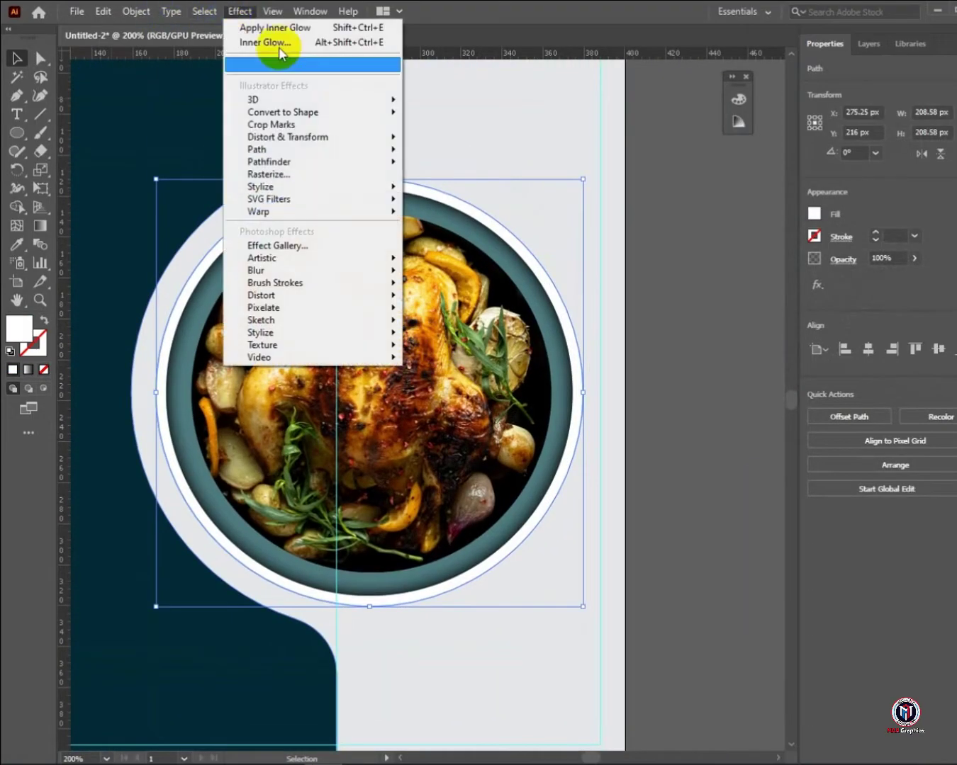
mouse_move(293, 187)
click(440, 189)
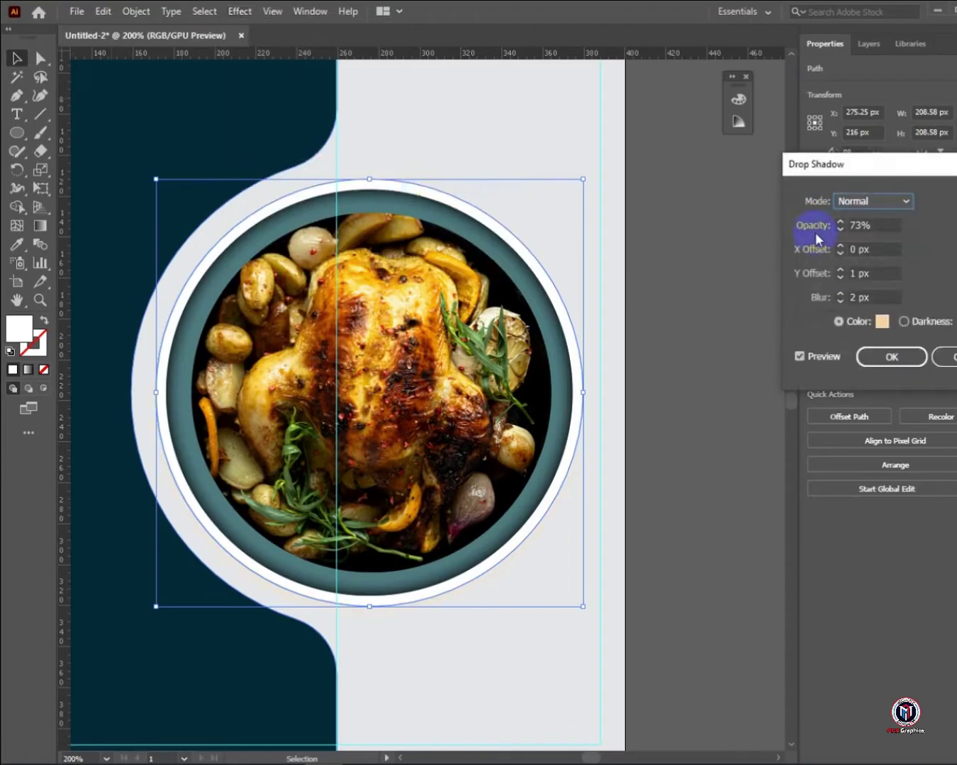
Set the drop shadow colour to black with C, M, Y and K all at 100%
click(882, 324)
drag(309, 279, 559, 277)
click(503, 242)
text(10)
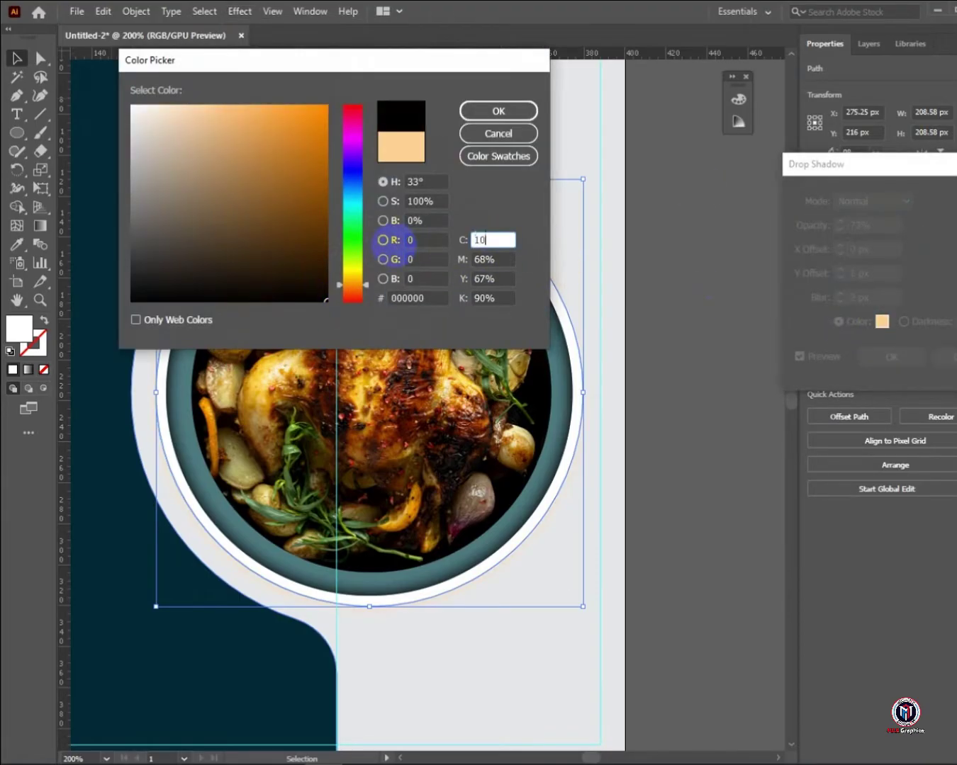
text(0)
key(Tab)
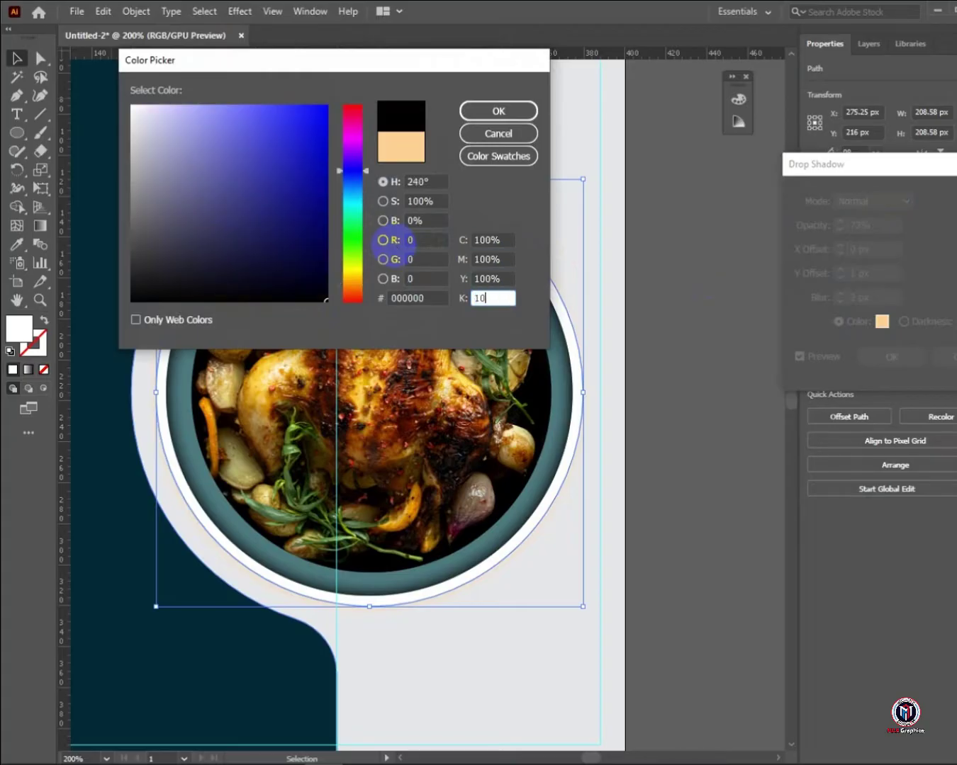
key(Return)
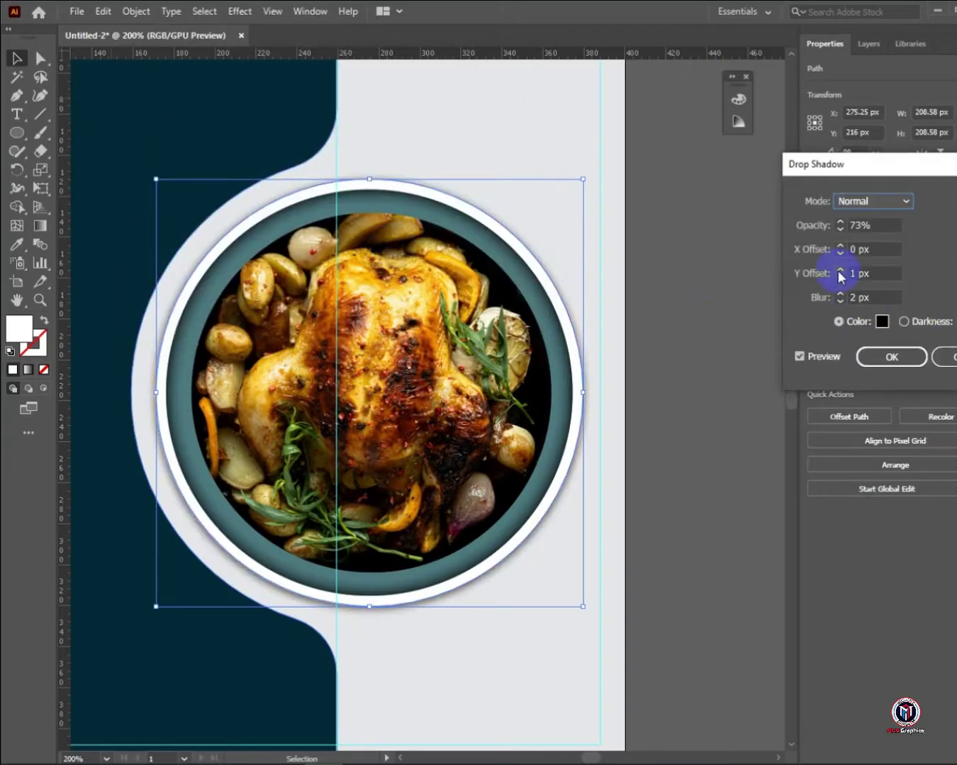
Increase the drop shadow's blur, adjust its Y offset and apply the effect to the white circle
click(841, 294)
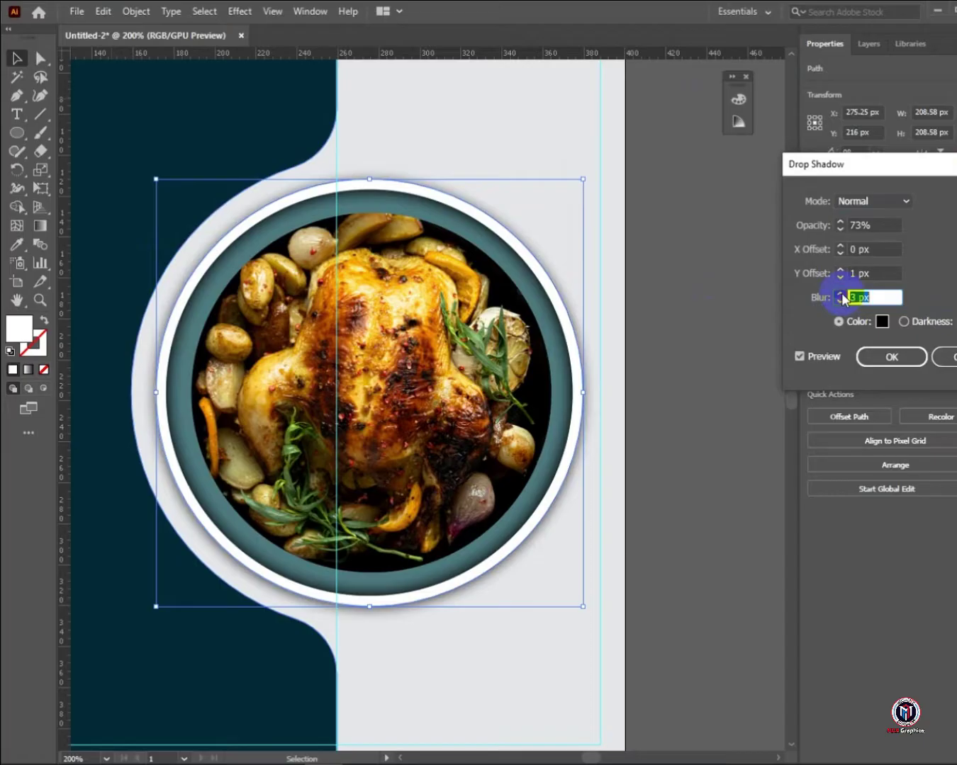
click(841, 294)
click(842, 277)
click(893, 356)
Enlarge the white circle, teal circle and clipped photo together from their centre to about 216 px across
click(562, 207)
click(472, 294)
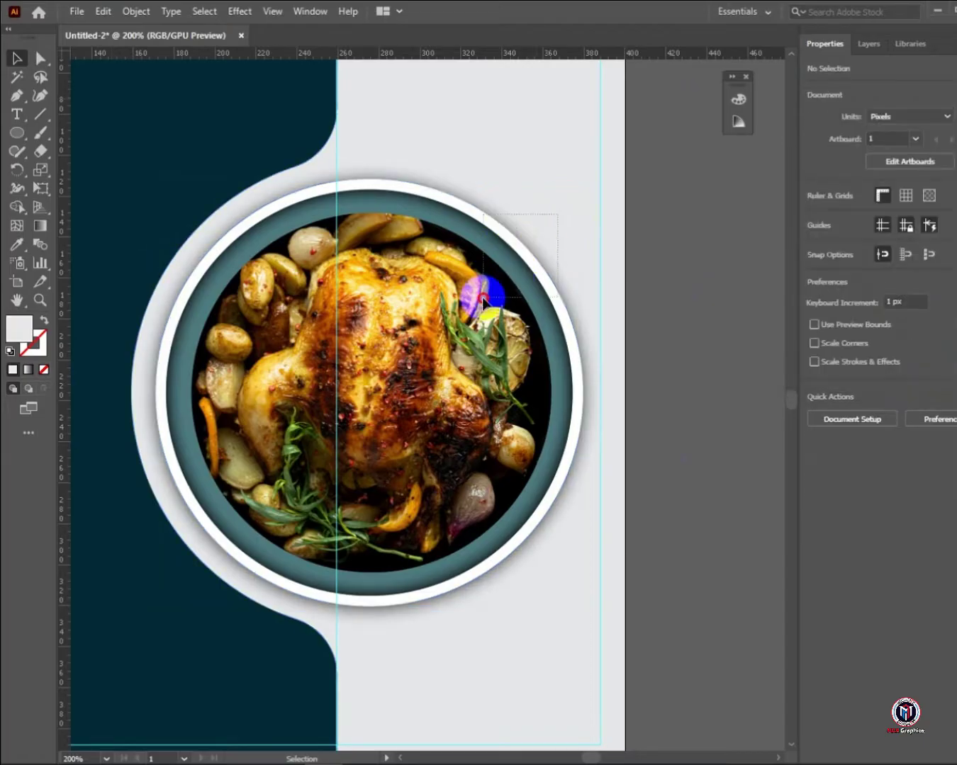
drag(582, 607, 587, 619)
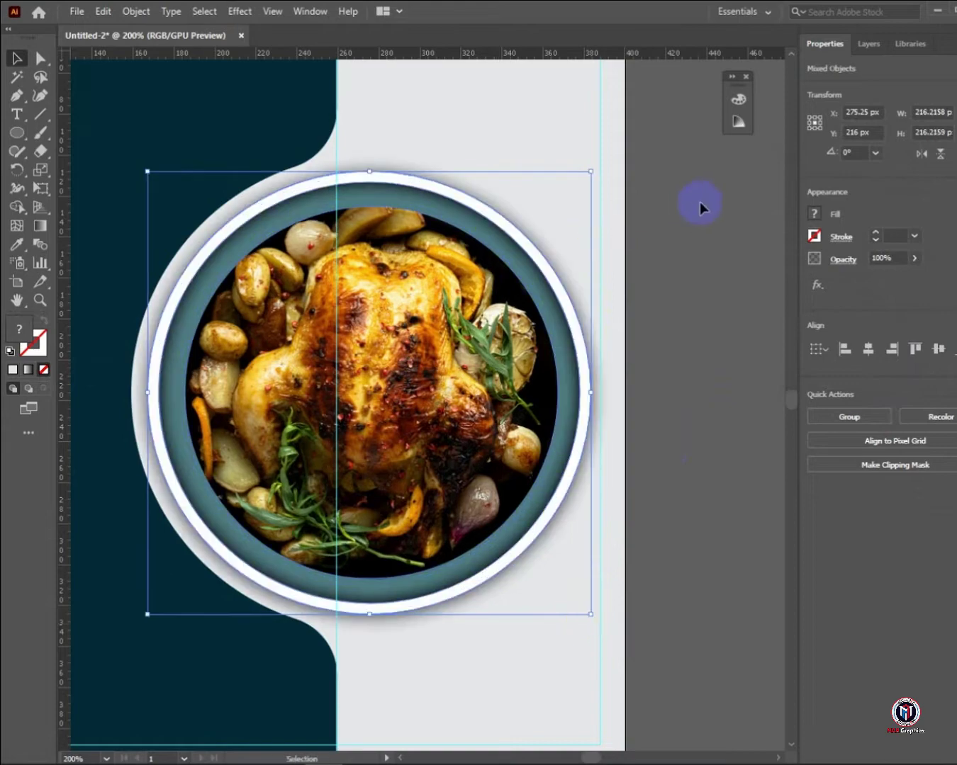
click(702, 204)
Add a line of point text near the top of the dark panel and enlarge it to about 17 pt
scroll(321, 292, down, 3)
drag(349, 356, 607, 385)
scroll(693, 330, up, 2)
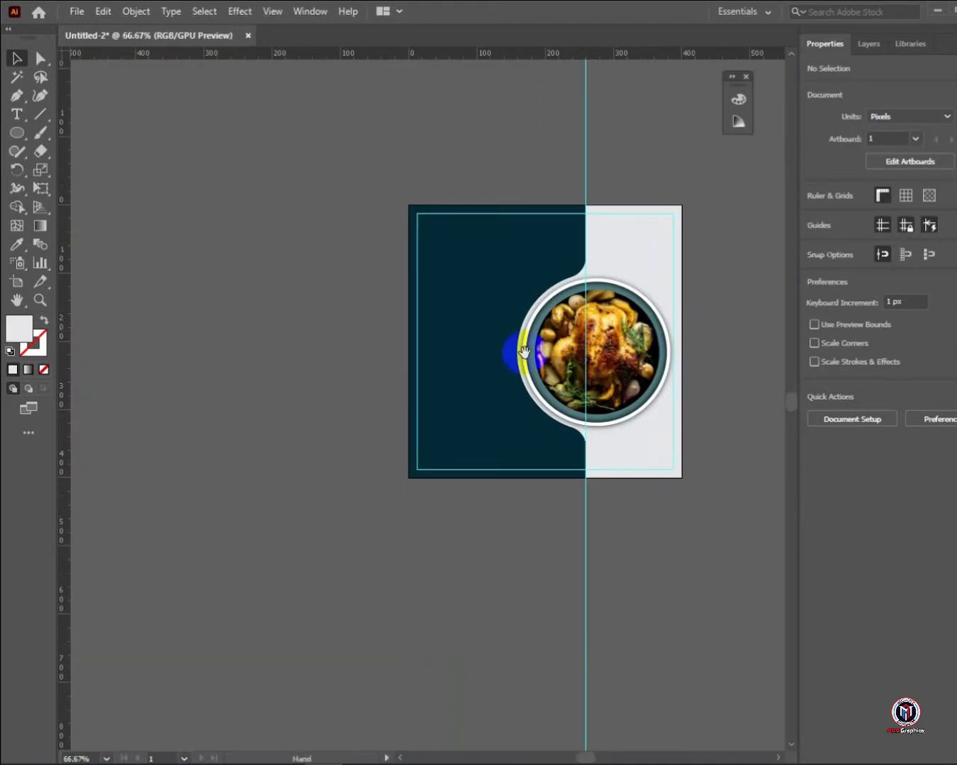
drag(525, 352, 509, 428)
scroll(533, 352, up, 3)
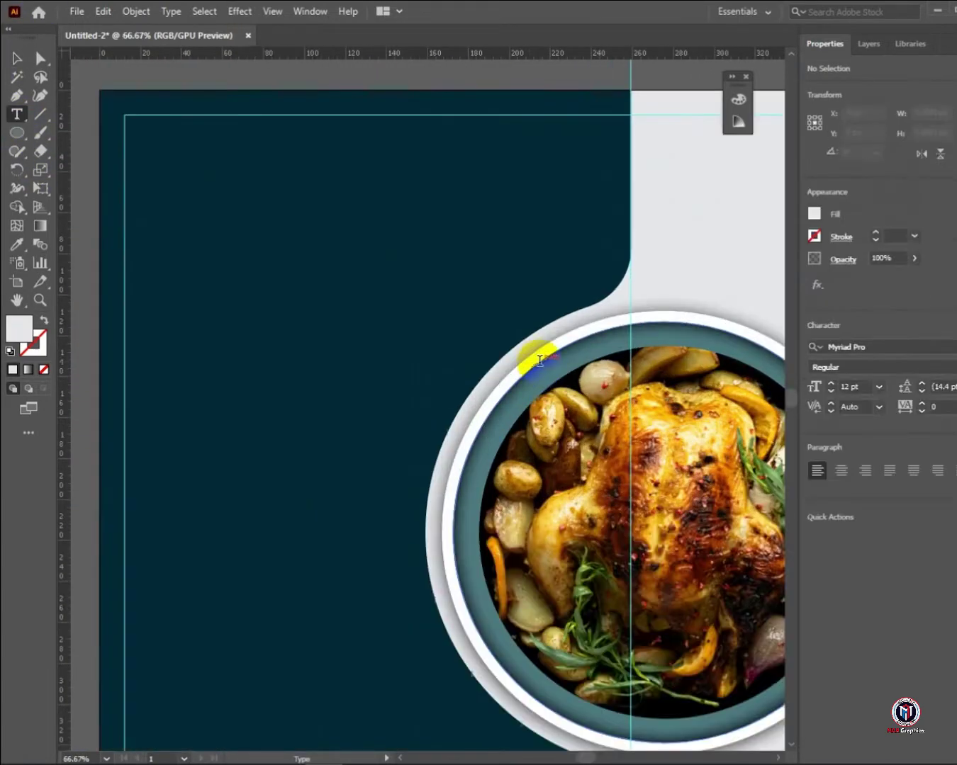
scroll(326, 302, down, 1)
click(18, 58)
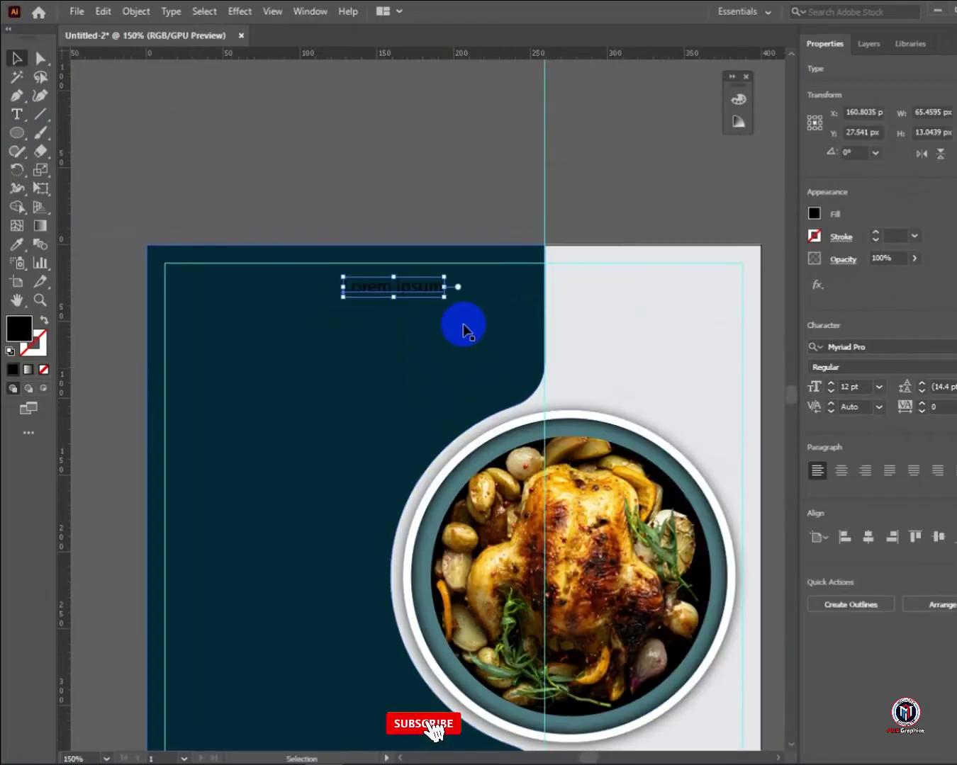
drag(445, 298, 279, 297)
Replace the placeholder text with "Delicious"
scroll(496, 301, up, 1)
double_click(497, 301)
key(BackSpace)
text(D)
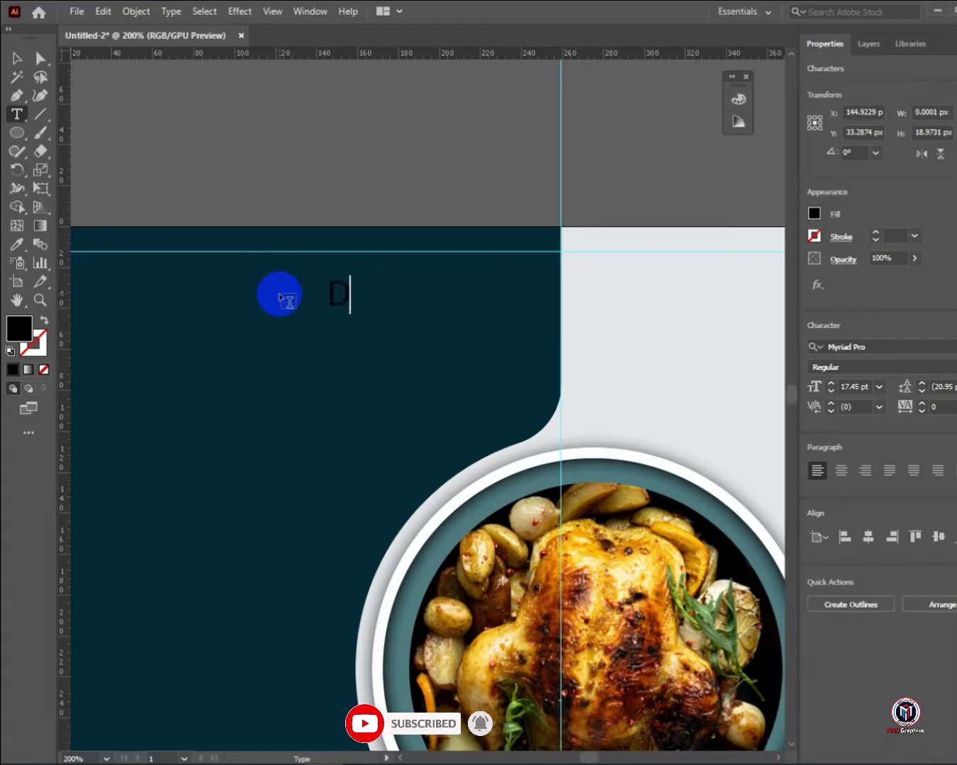
text(elicious)
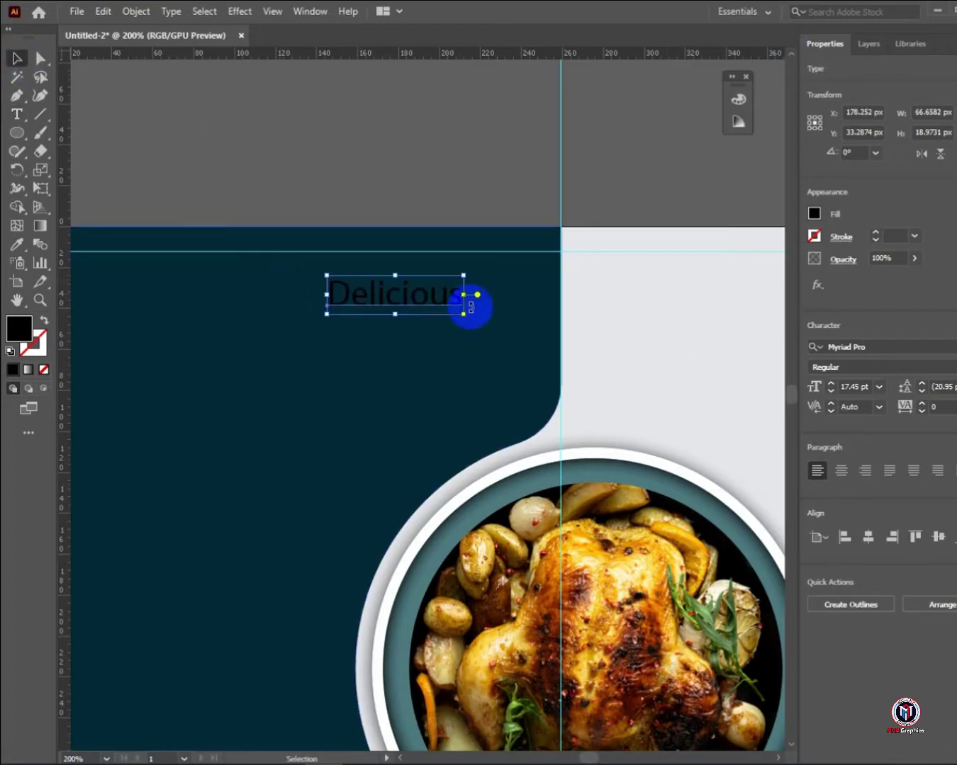
Set "Delicious" in the Lucy Said Ok Personal Use Italic font and enlarge it to about 36 pt
drag(466, 314, 486, 331)
click(953, 347)
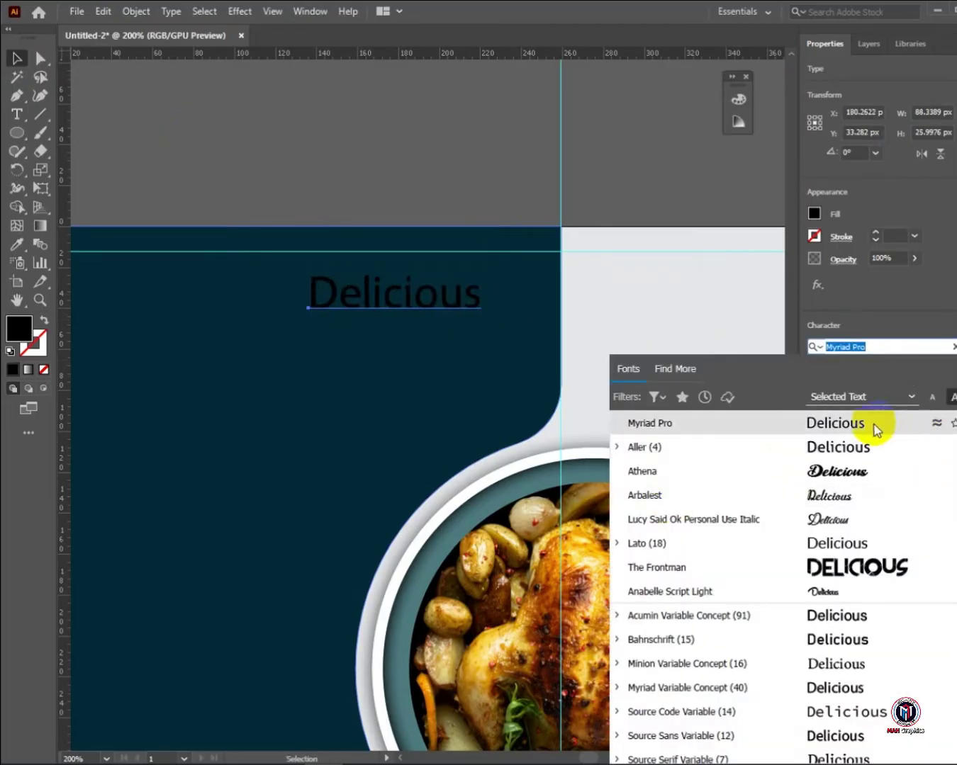
click(830, 525)
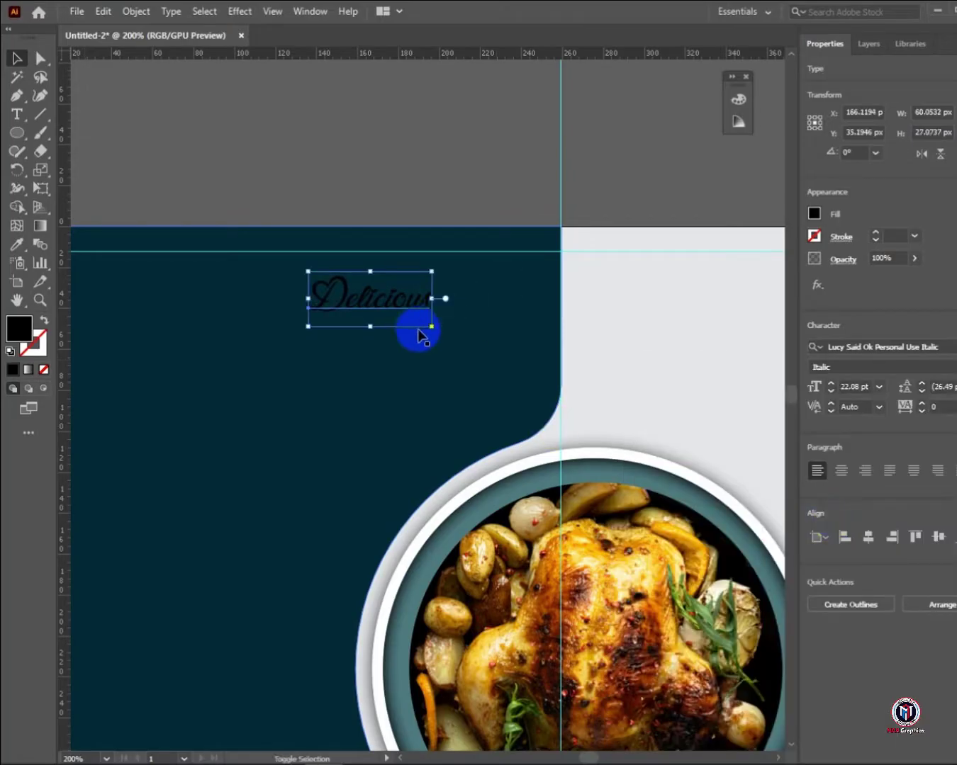
drag(419, 331, 470, 372)
Fill the "Delicious" text with white
click(814, 213)
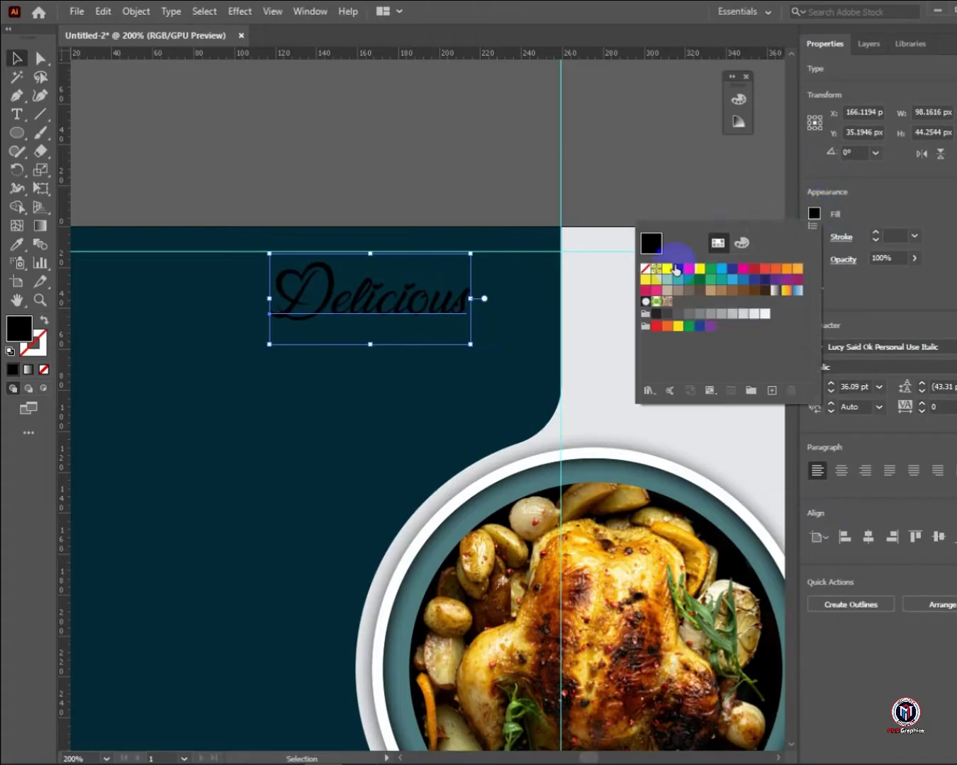
click(667, 270)
click(661, 134)
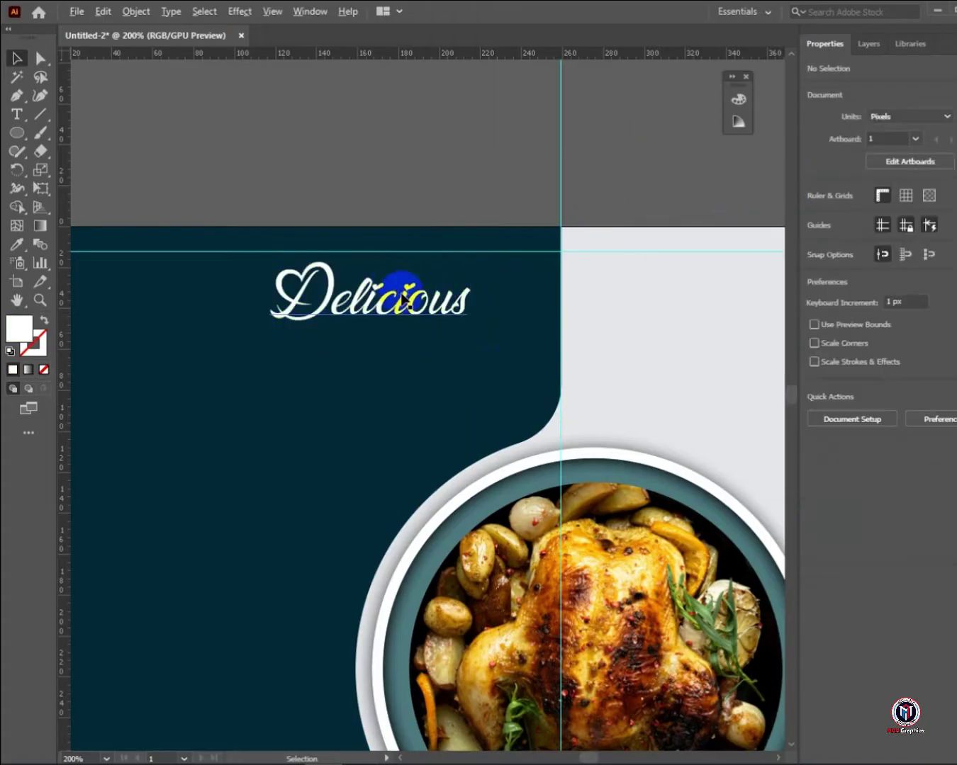
Move "Delicious" closer to the dark panel's inner edge, centred at about X 196 px
scroll(403, 293, up, 2)
drag(461, 309, 511, 312)
scroll(461, 326, down, 7)
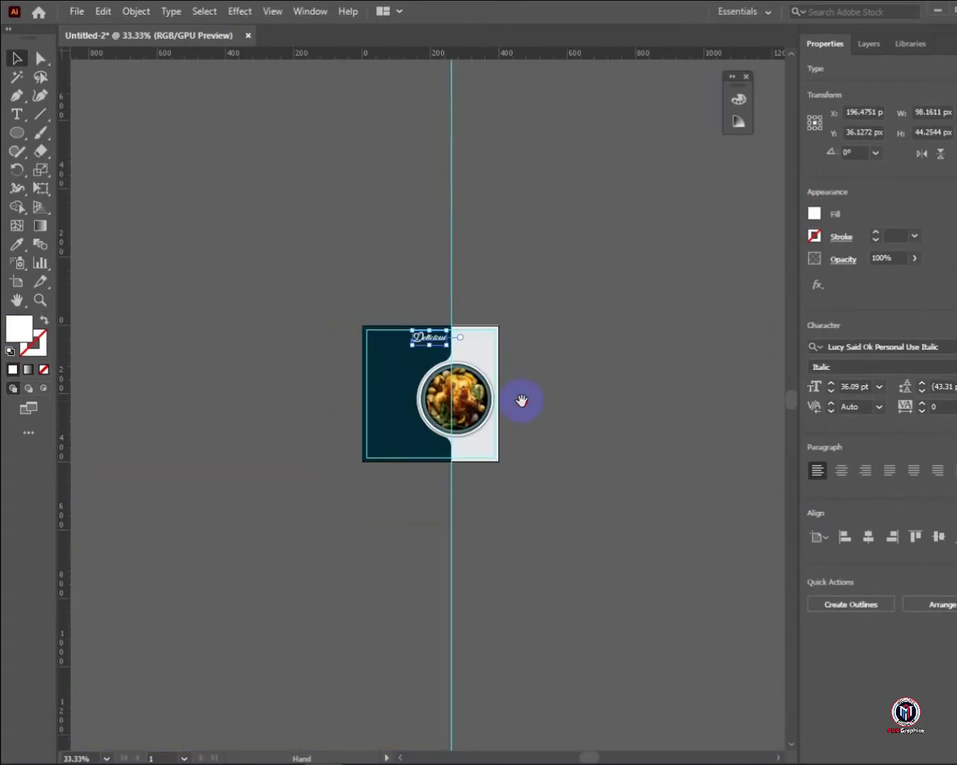
scroll(462, 344, up, 5)
click(461, 344)
drag(387, 344, 446, 386)
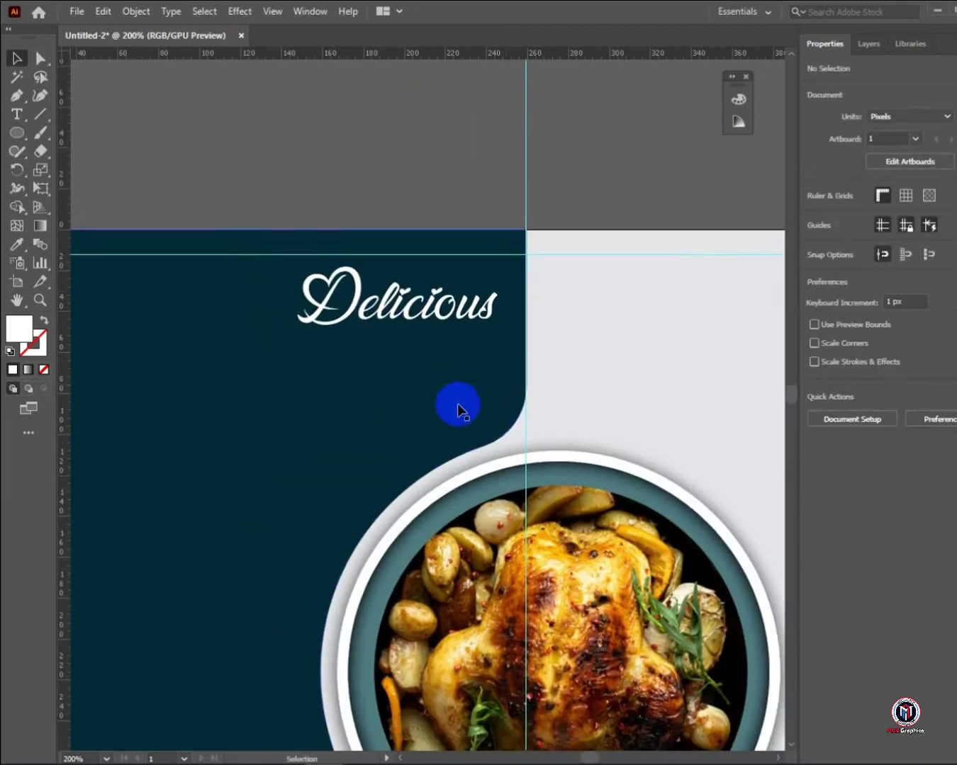
Duplicate "Delicious" directly below itself and change the copy's text to "FOOD"
scroll(516, 462, down, 1)
drag(542, 501, 540, 485)
drag(421, 337, 417, 376)
scroll(447, 408, up, 1)
key(t)
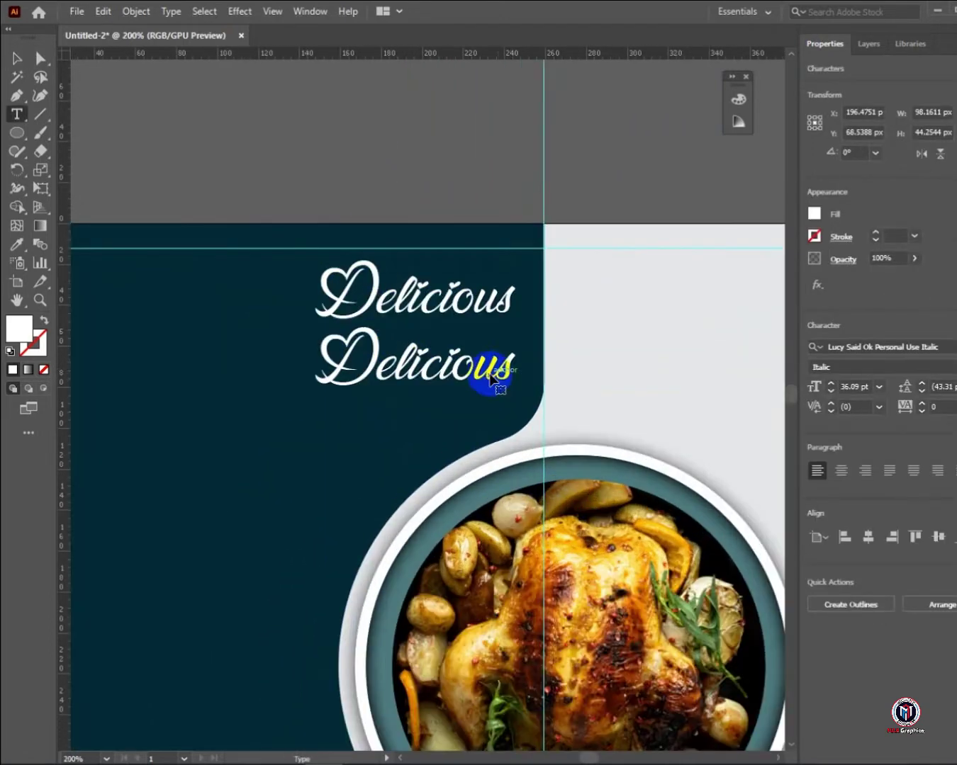
drag(506, 365, 284, 359)
text(FOOD)
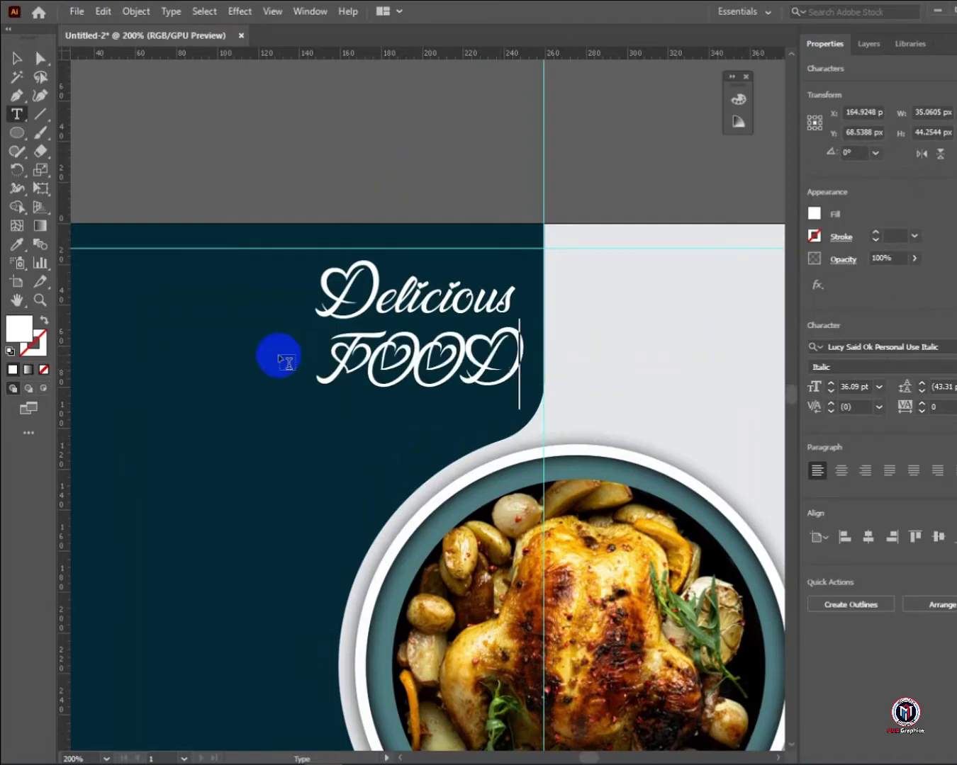
Set the "FOOD" text in the Aller font with the Bold style
scroll(425, 425, down, 1)
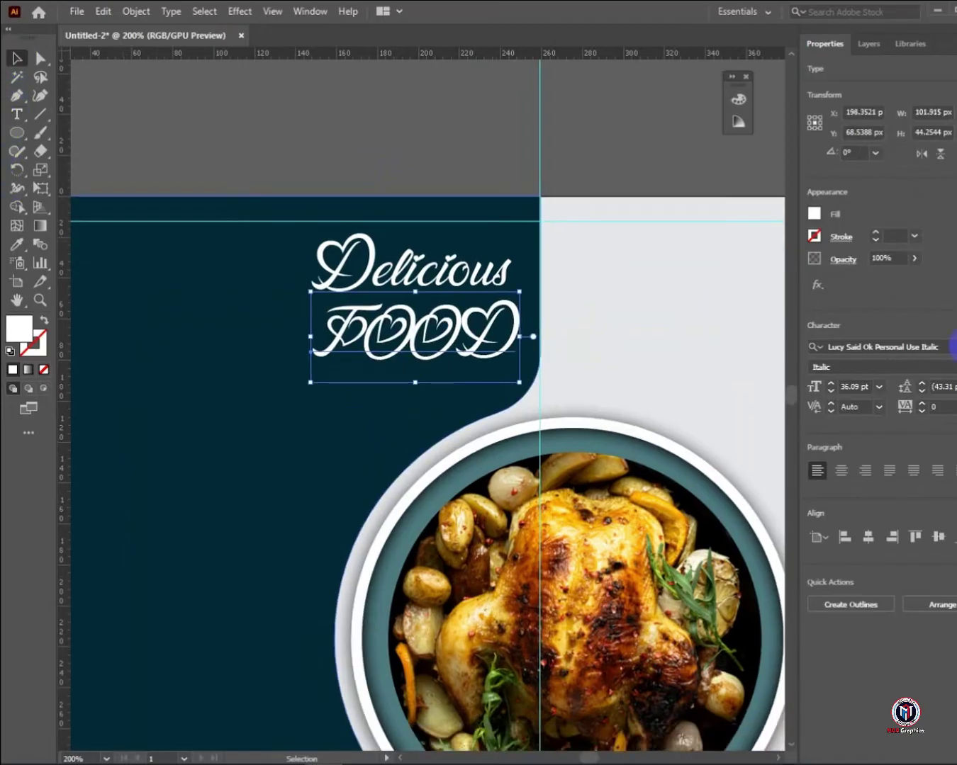
click(882, 346)
click(731, 485)
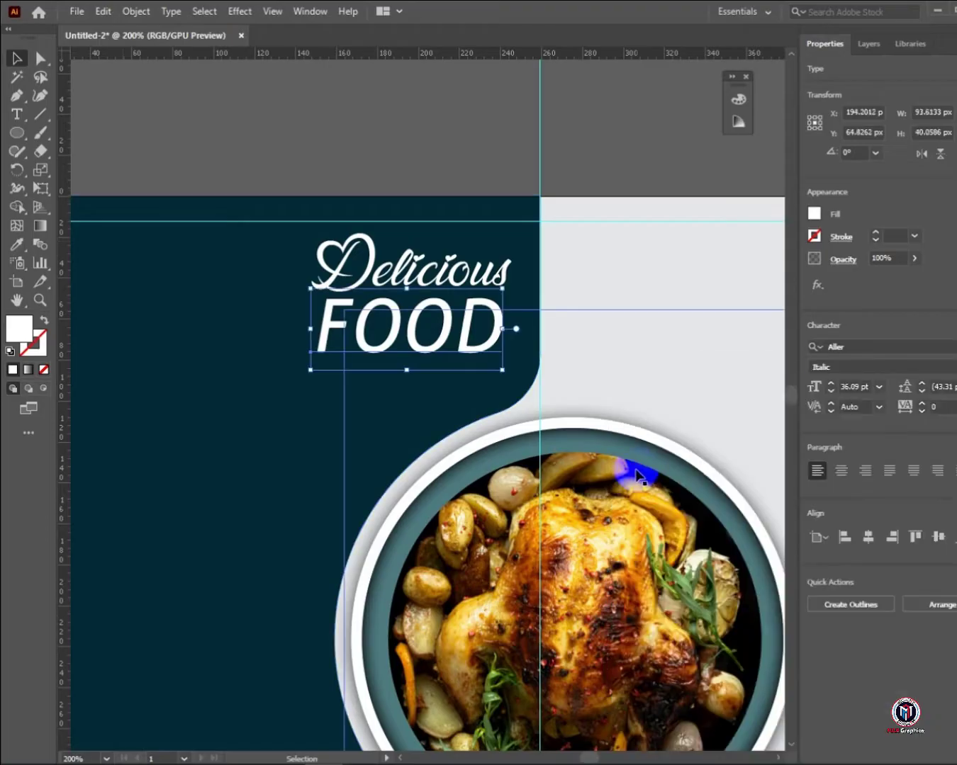
click(844, 366)
click(843, 419)
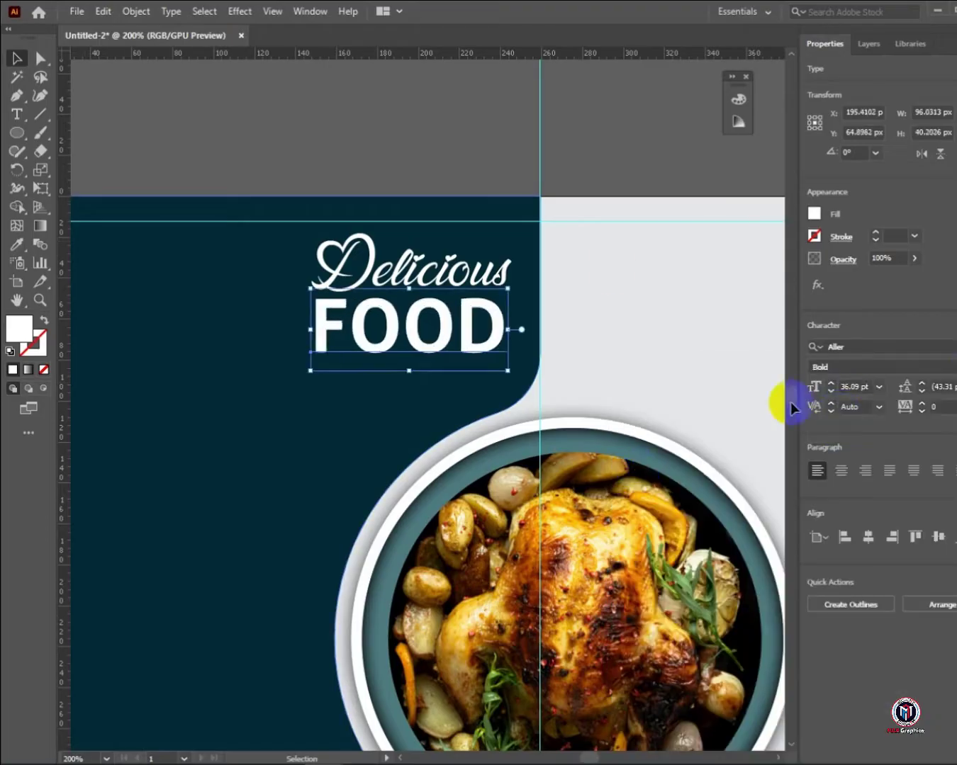
click(643, 150)
Enlarge "FOOD" to about 44 pt and nudge it about 5 px down under "Delicious"
click(495, 346)
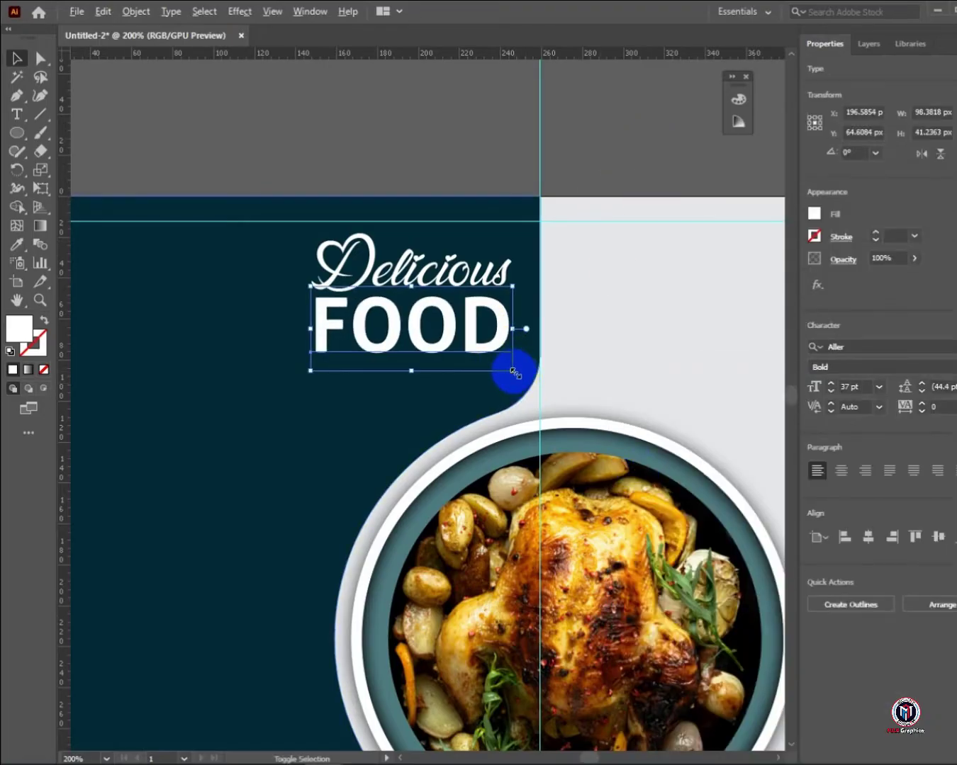
drag(513, 373, 528, 392)
key(Down)
key(Down)
key(Down)
key(Down)
key(Down)
key(Down)
key(Right)
key(Up)
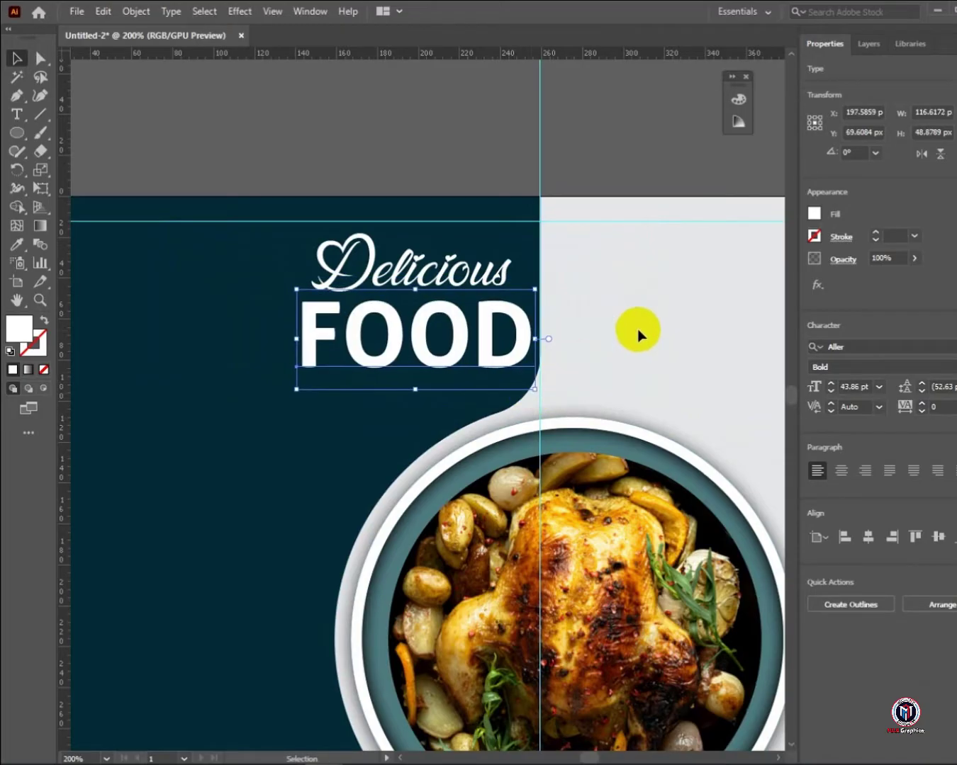
key(Left)
click(625, 318)
Duplicate "FOOD" horizontally onto the light area beside the dark panel
scroll(534, 361, down, 2)
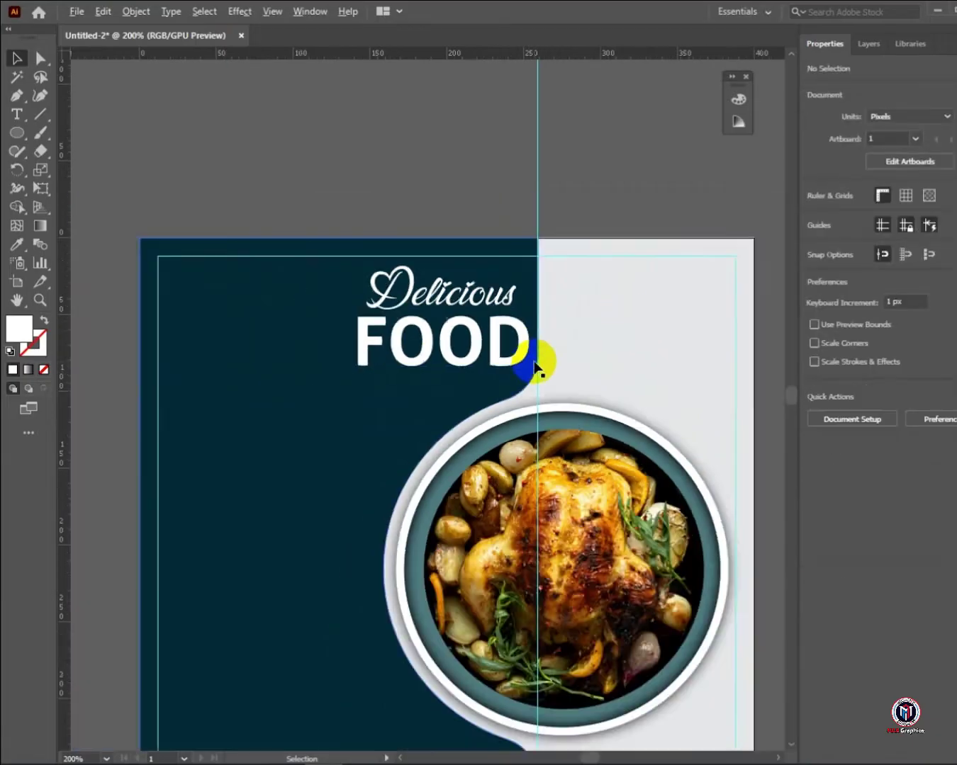
click(406, 341)
drag(405, 345, 539, 344)
key(ctrl+equal)
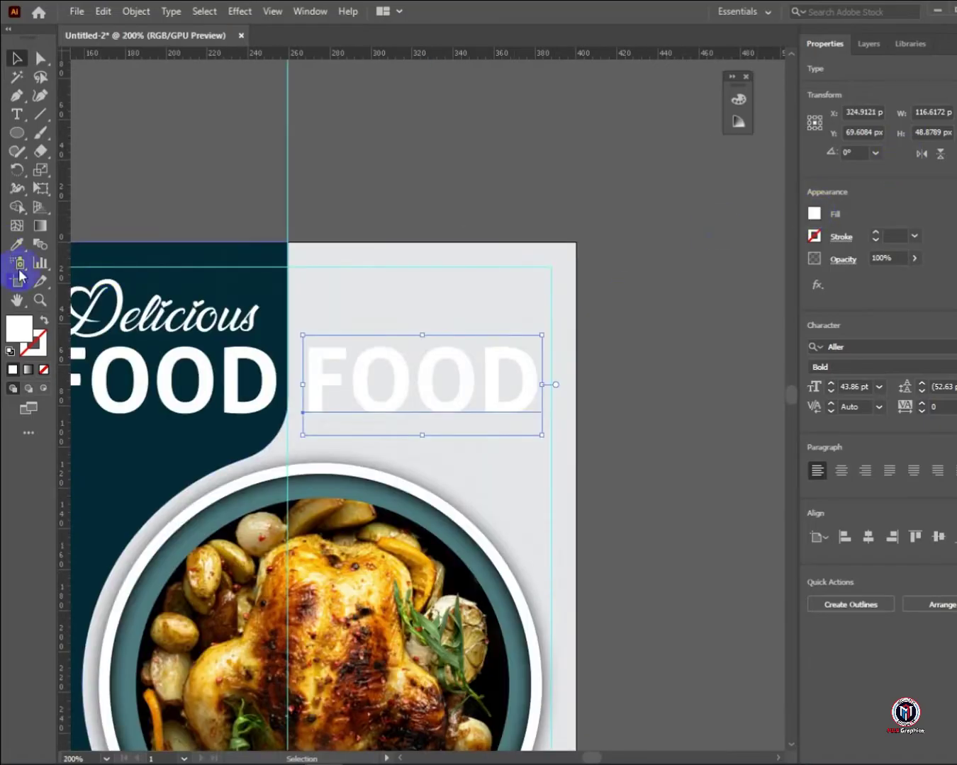
Use the Eyedropper to give the copied "FOOD" the dark panel's colour
click(18, 245)
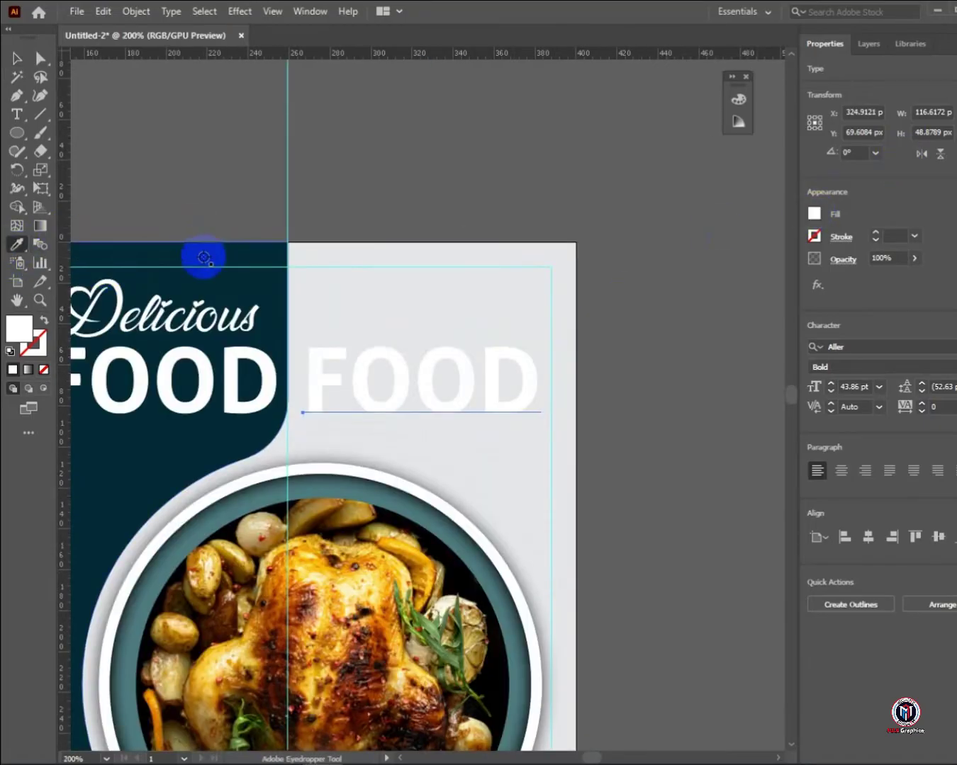
click(202, 257)
click(340, 170)
Change the copied dark text to "MENU"
drag(452, 478, 516, 451)
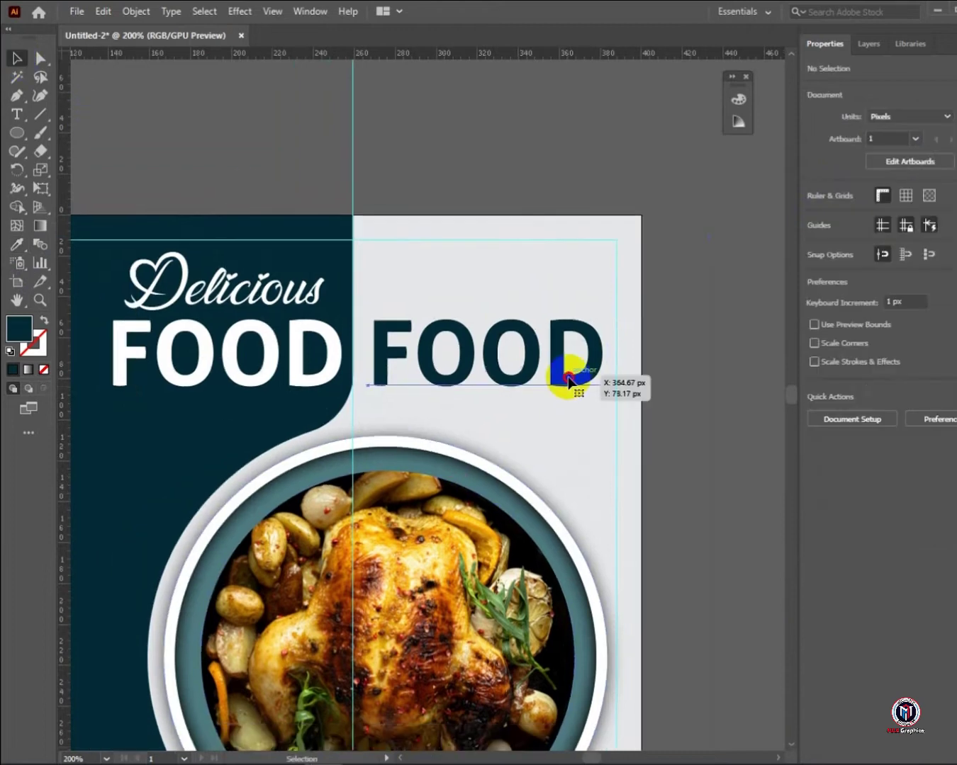
double_click(569, 379)
drag(603, 374, 380, 345)
key(BackSpace)
text(MENU)
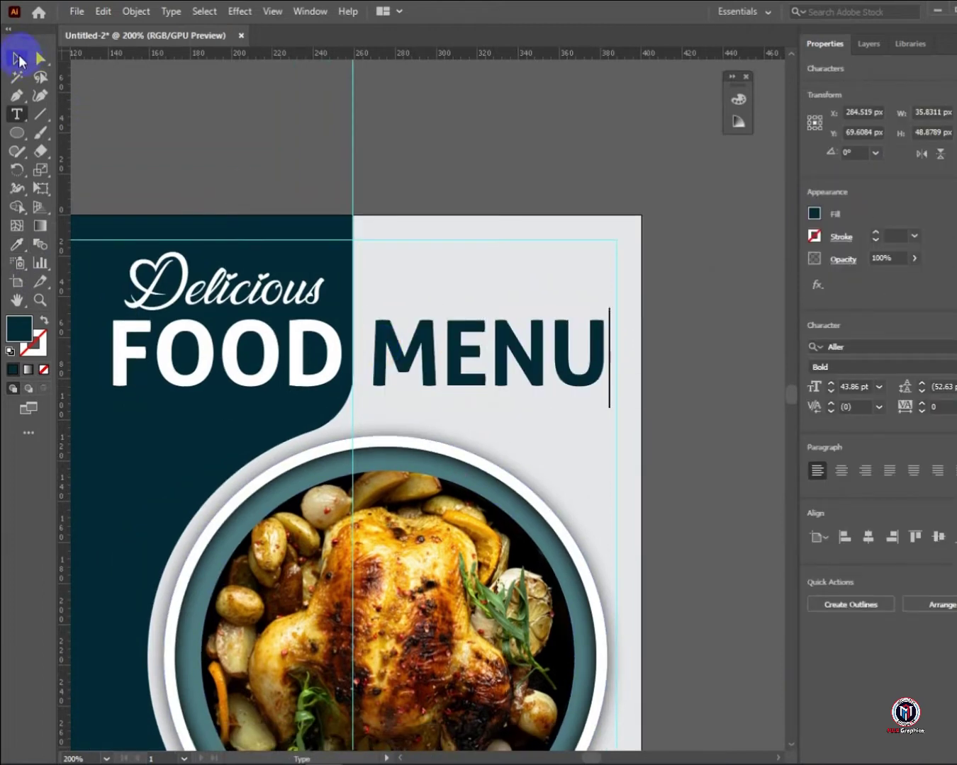
click(20, 60)
click(421, 305)
Fill the white "FOOD" text with the orange swatch
scroll(424, 312, down, 3)
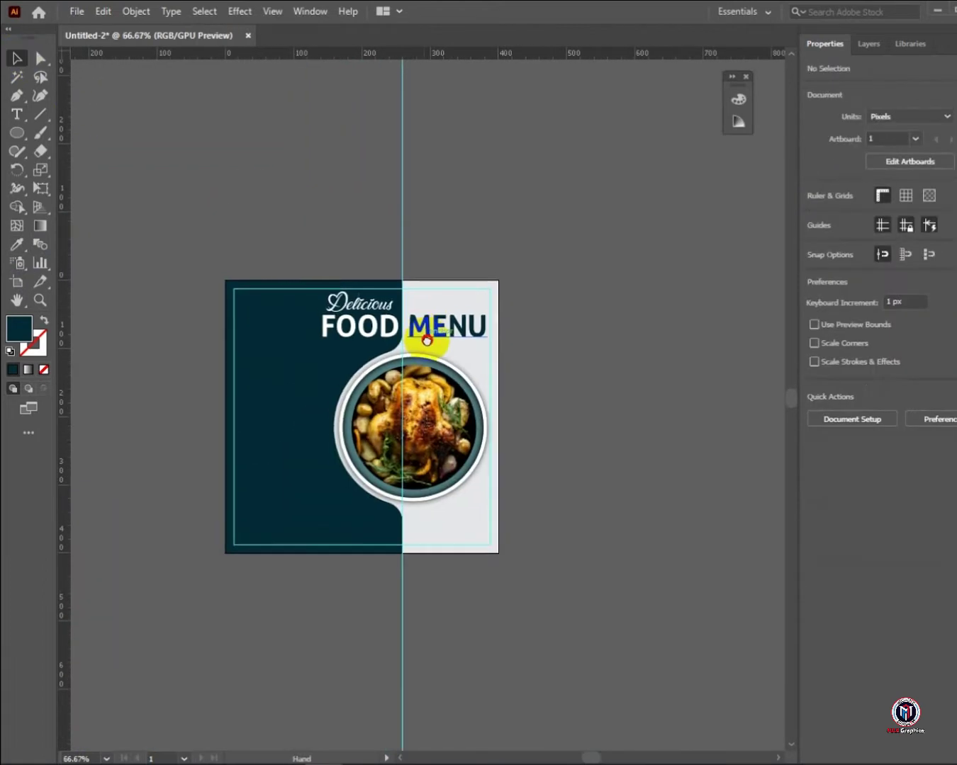
drag(428, 337, 475, 351)
scroll(475, 350, up, 2)
drag(376, 340, 362, 384)
click(322, 375)
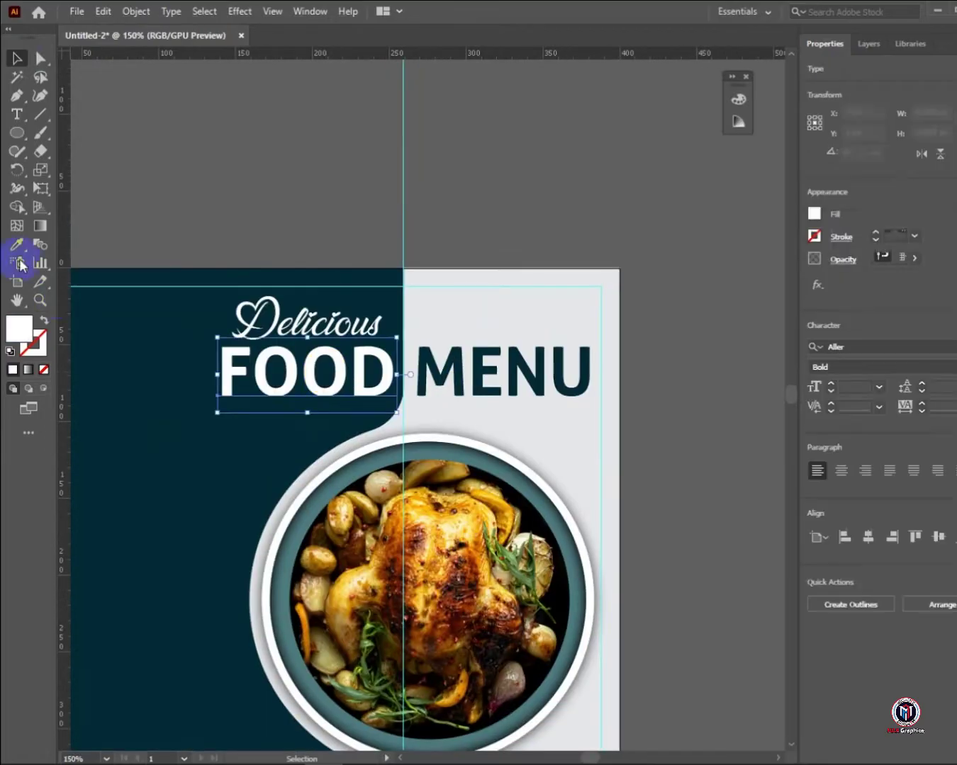
click(815, 214)
click(786, 270)
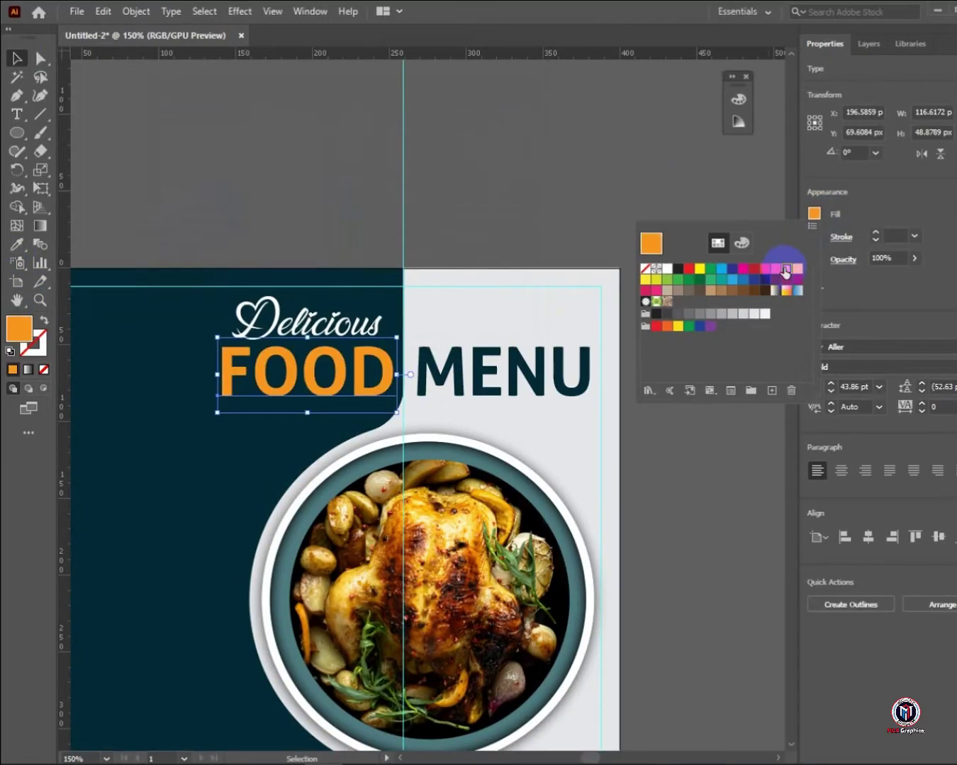
Lighten the "FOOD" fill colour by setting magenta to 35% and yellow to 78%
double_click(19, 327)
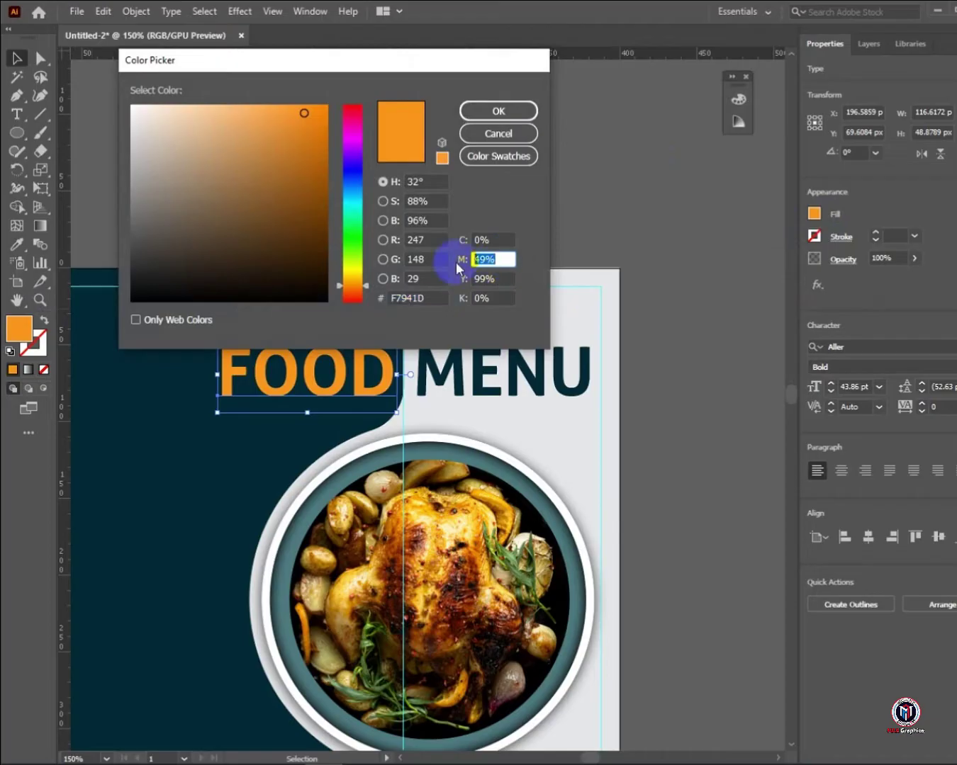
click(465, 281)
text(78)
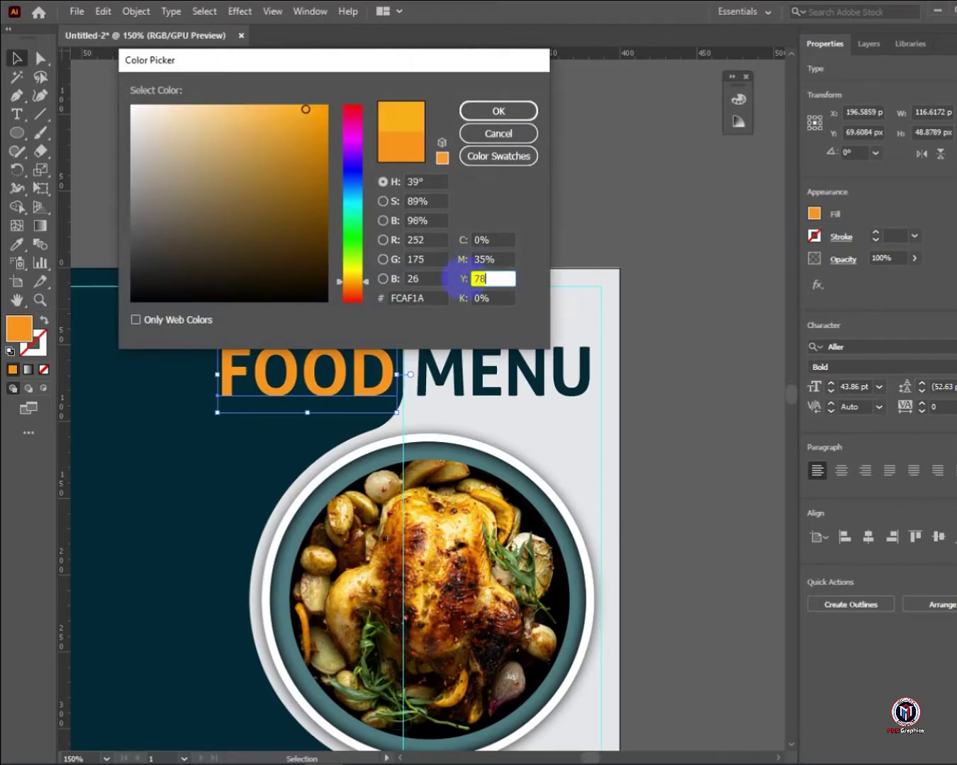
click(499, 111)
Move "FOOD" and "MENU" together about 6 px lower beneath the script "Delicious"
key(ctrl+=)
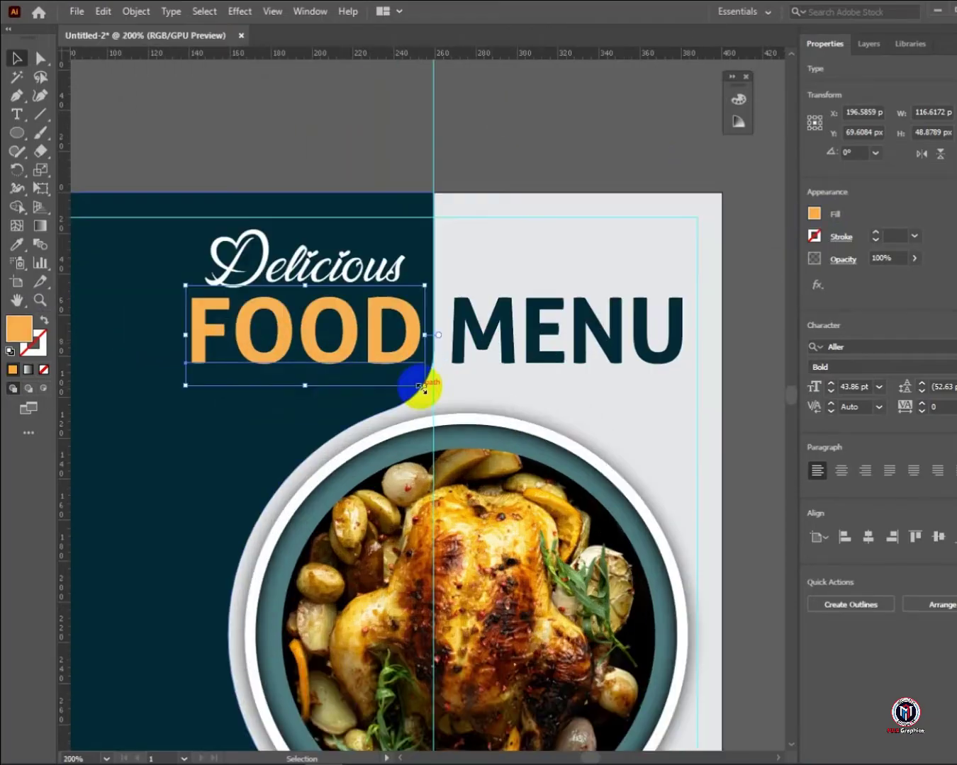
shift+click(496, 341)
key(ctrl+minus)
key(ctrl+minus)
key(ctrl+minus)
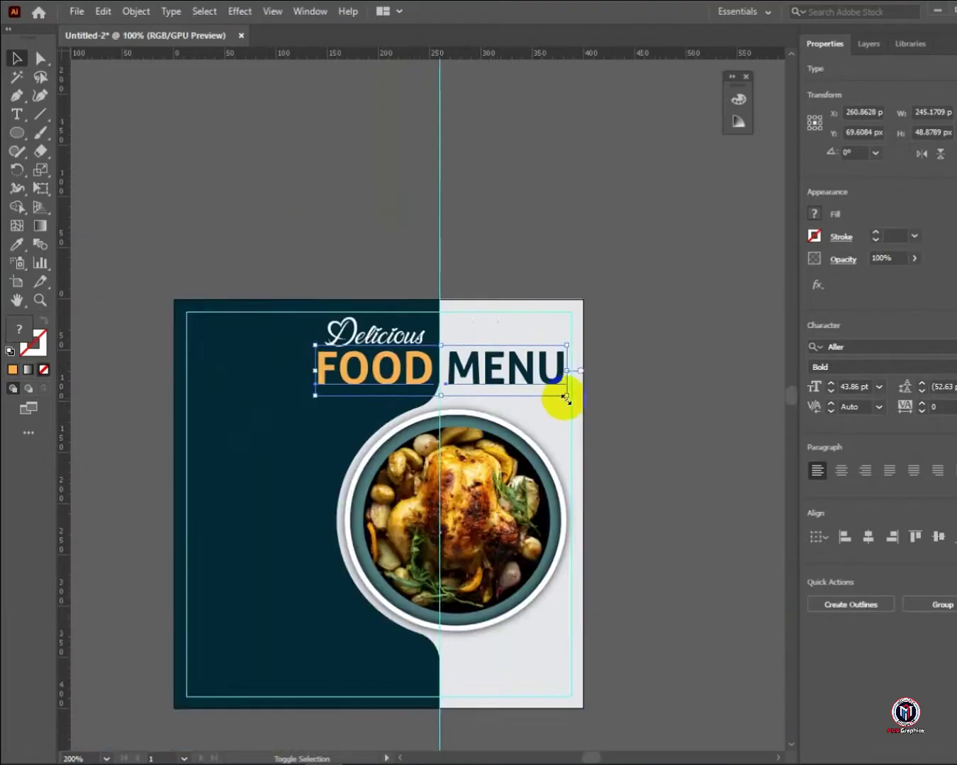
key(ctrl+=)
key(ctrl+=)
key(ctrl+=)
drag(459, 393, 451, 403)
click(568, 185)
Enlarge "MENU" to 46.32 pt and nudge it 8 px left toward the margin guide
drag(587, 419, 326, 406)
click(483, 356)
drag(558, 428, 542, 418)
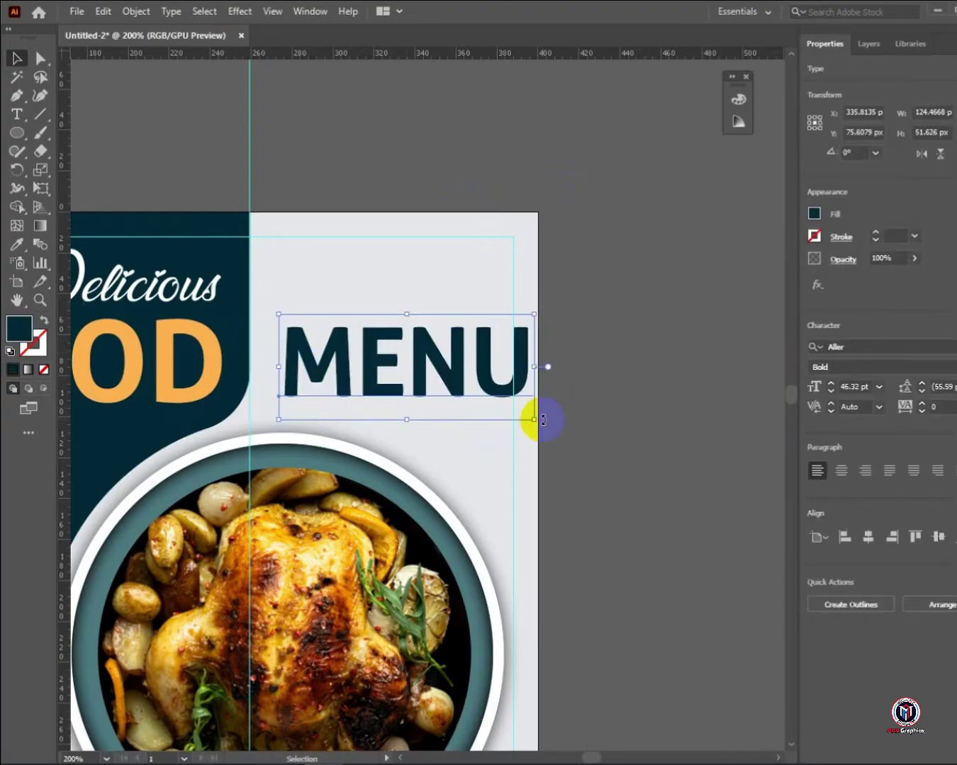
key(Left)
key(Left)
key(Left)
key(Left)
key(Left)
key(Left)
key(Left)
key(Left)
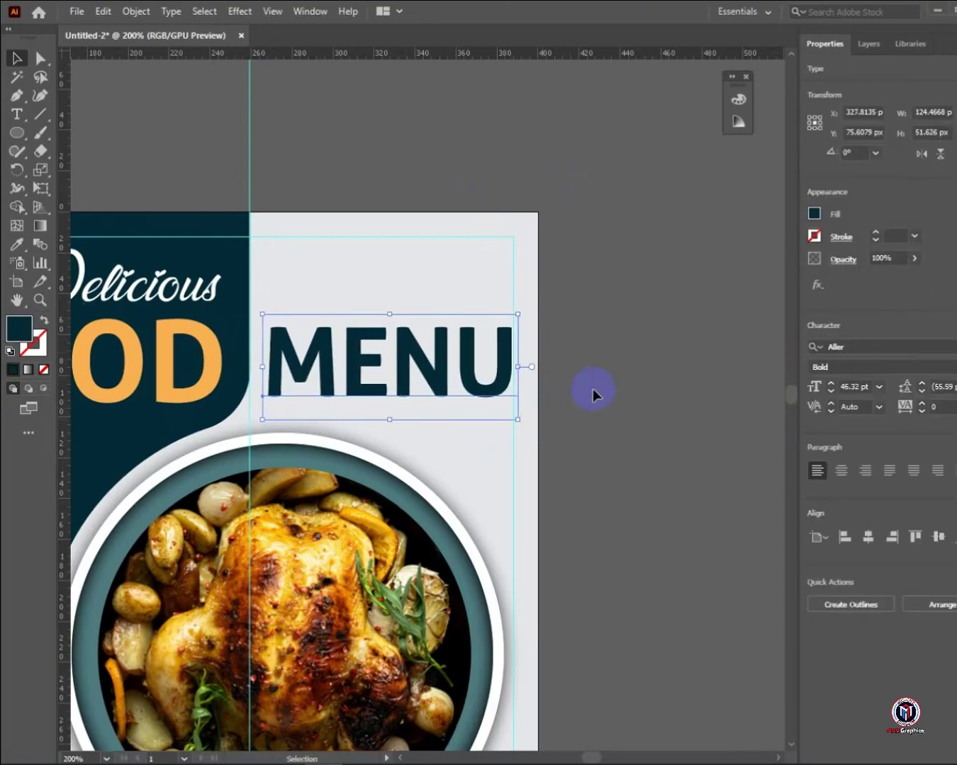
Enlarge "FOOD" to 50.4 pt and nudge it 10 px right and slightly up toward "MENU"
click(592, 388)
drag(239, 517, 475, 510)
click(376, 375)
drag(464, 423, 458, 417)
key(Right)
key(Right)
key(Right)
key(Right)
key(Right)
key(Right)
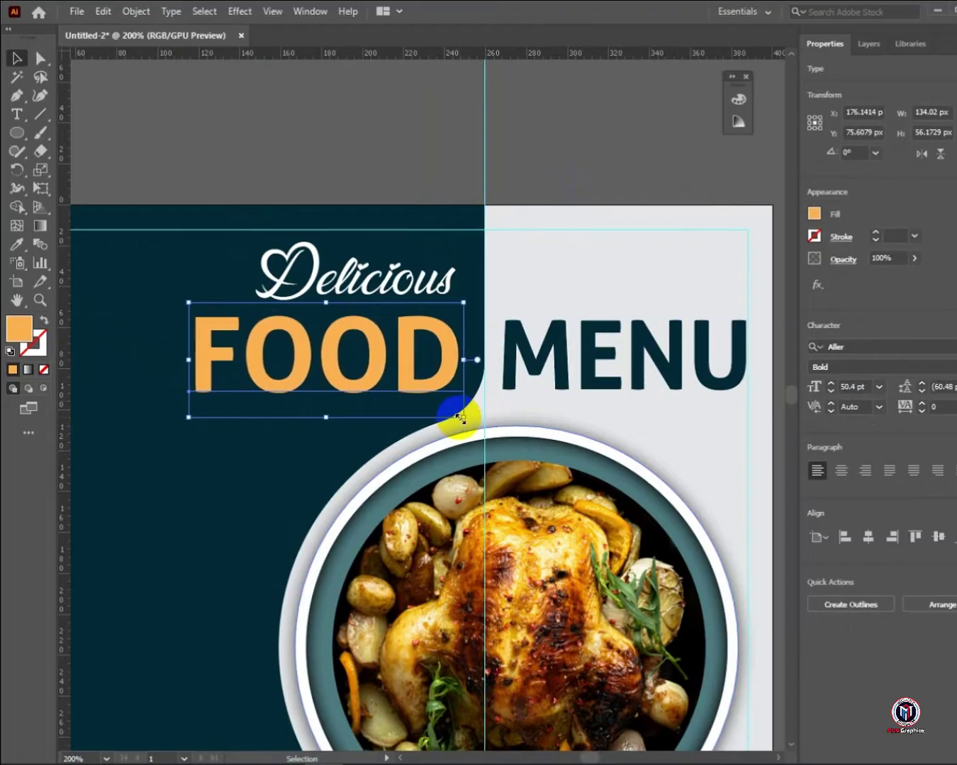
key(Right)
key(Right)
key(Right)
key(Right)
key(Up)
click(226, 224)
Fine-tune the position of "MENU" beside "FOOD" by nudging it 1 px left
scroll(433, 301, down, 2)
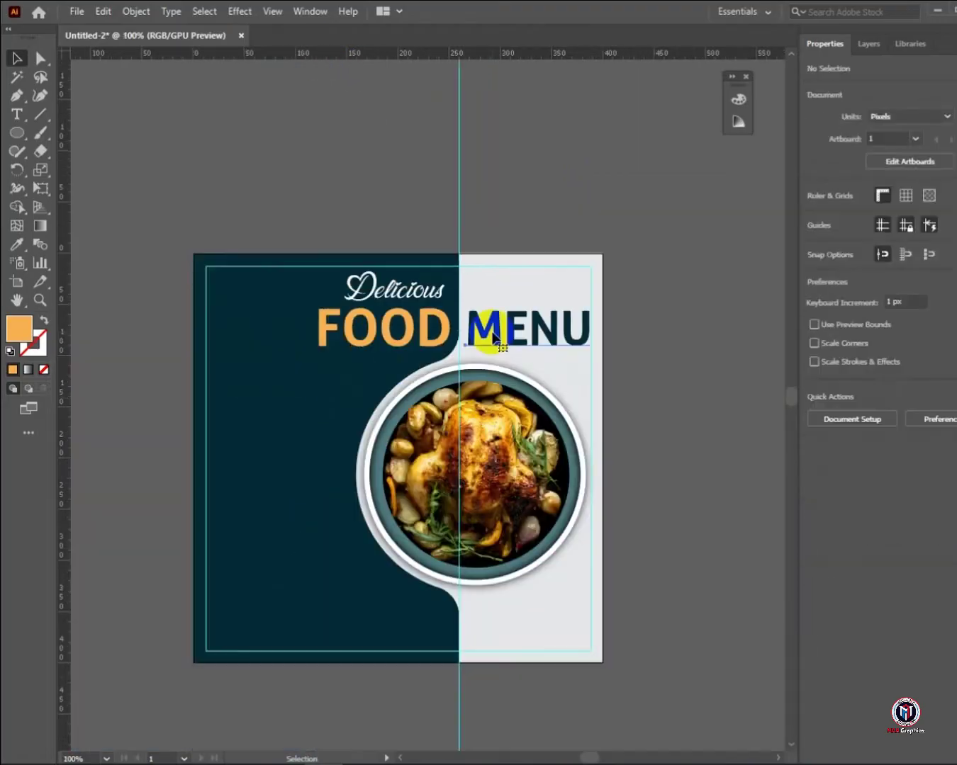
click(494, 338)
shift+click(428, 325)
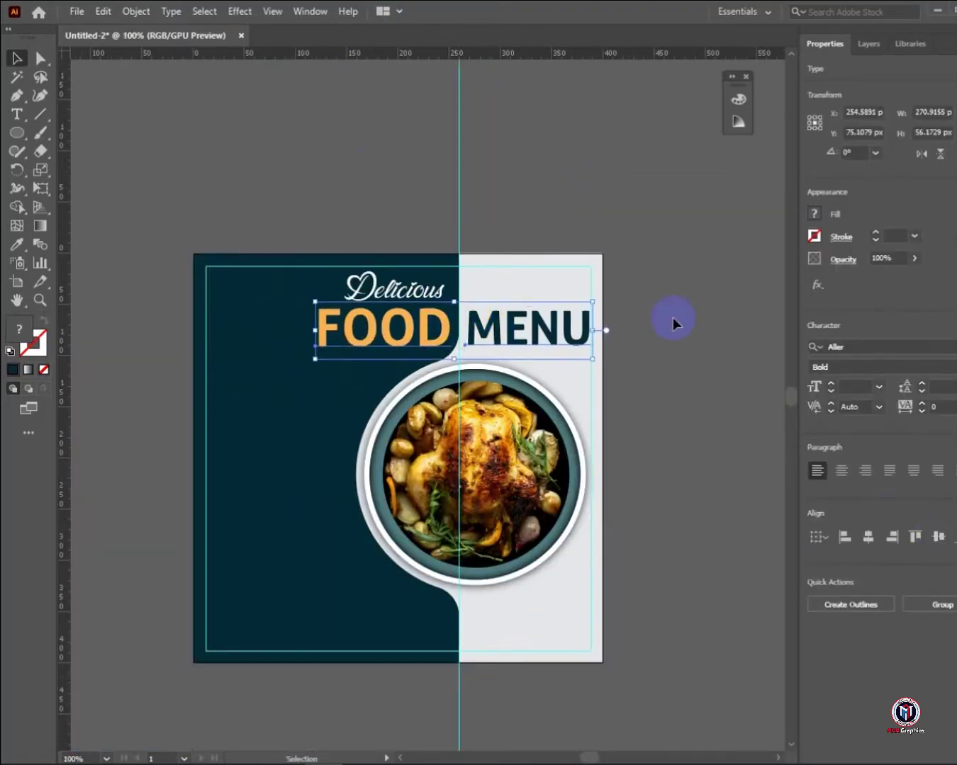
click(672, 318)
scroll(716, 453, up, 1)
drag(363, 358, 496, 365)
click(565, 259)
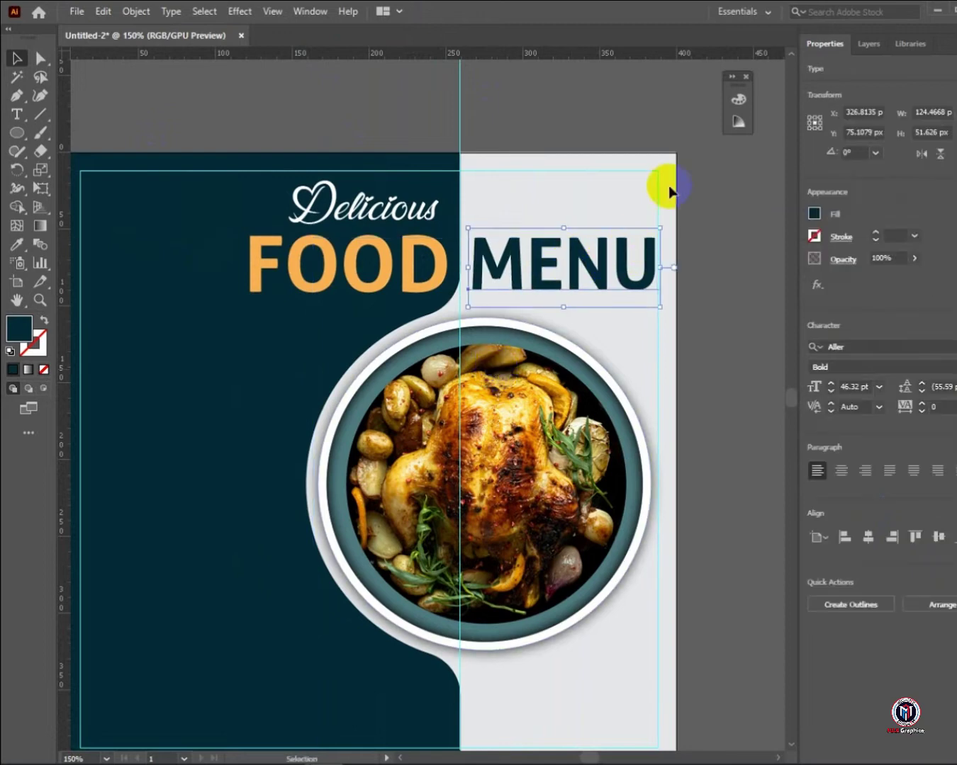
click(691, 187)
Enlarge the script "Delicious" in the headline until its end lines up with the end of "FOOD"
scroll(443, 212, up, 2)
click(361, 338)
drag(438, 388, 451, 397)
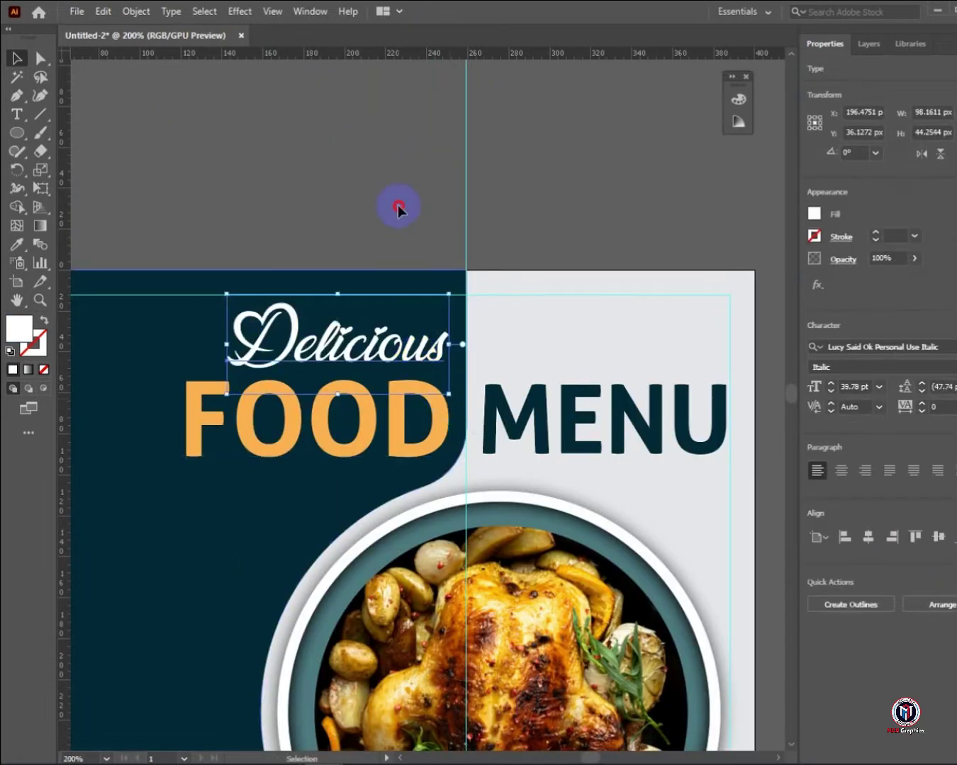
click(399, 208)
Add the text "Super" on the dark panel beside the chicken photo
scroll(398, 208, down, 2)
click(16, 119)
click(275, 451)
text(Super)
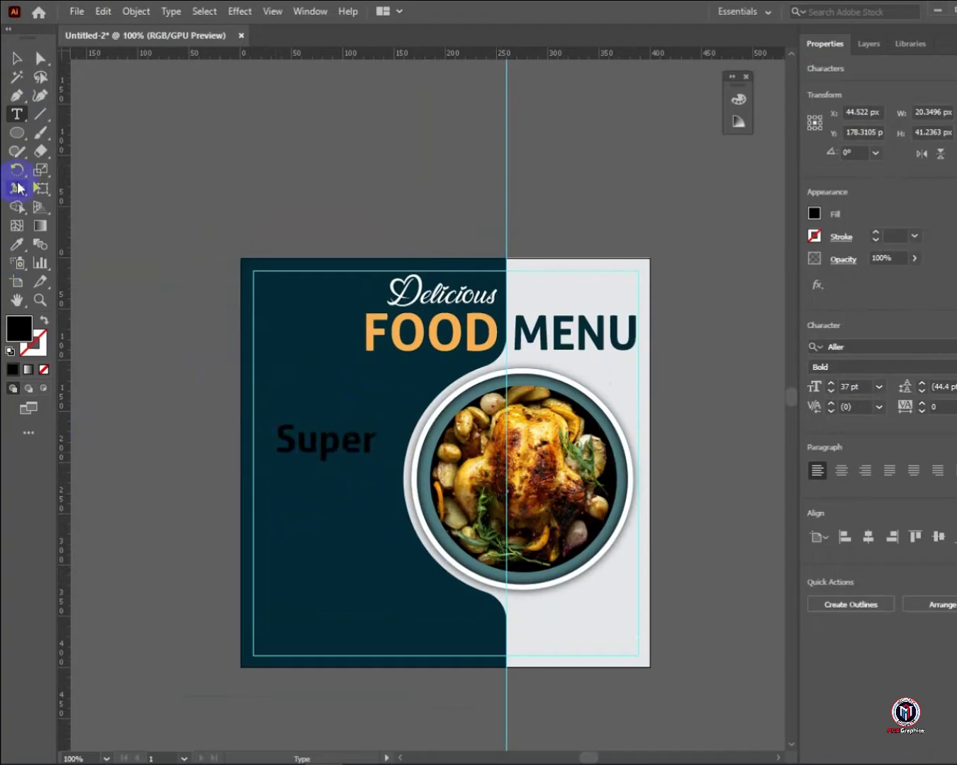
Duplicate "Super" below itself and change the copy to "Delicious"
drag(367, 460, 349, 475)
key(t)
double_click(349, 476)
text(Delicious)
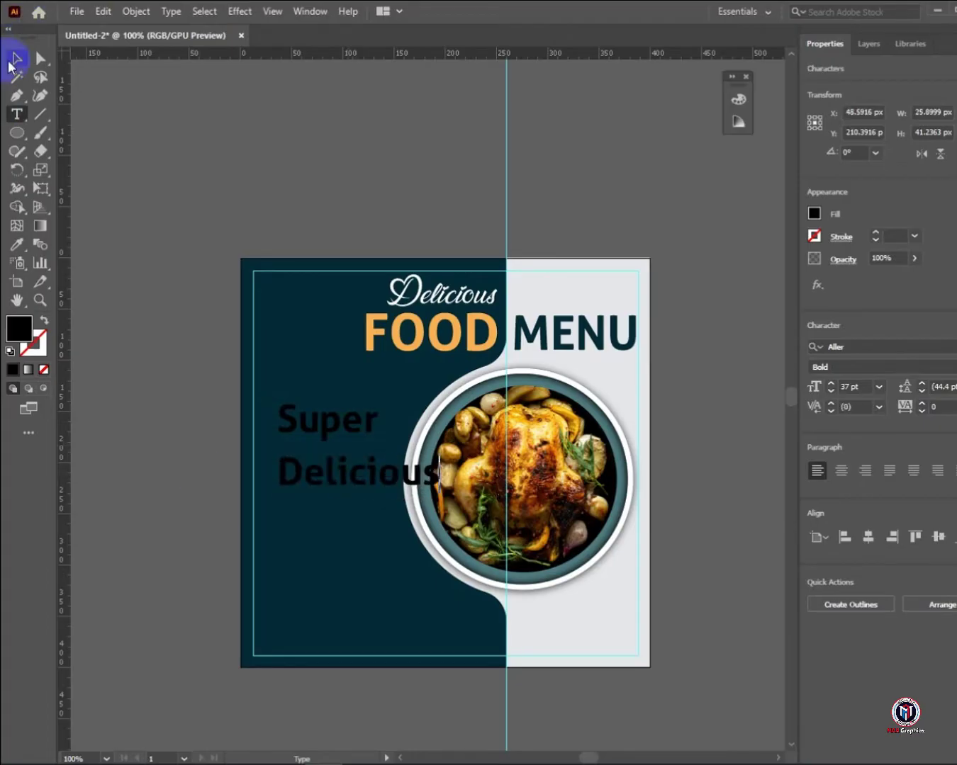
Duplicate the black "Delicious" below itself and change the copy to "Chicken"
click(12, 62)
click(366, 470)
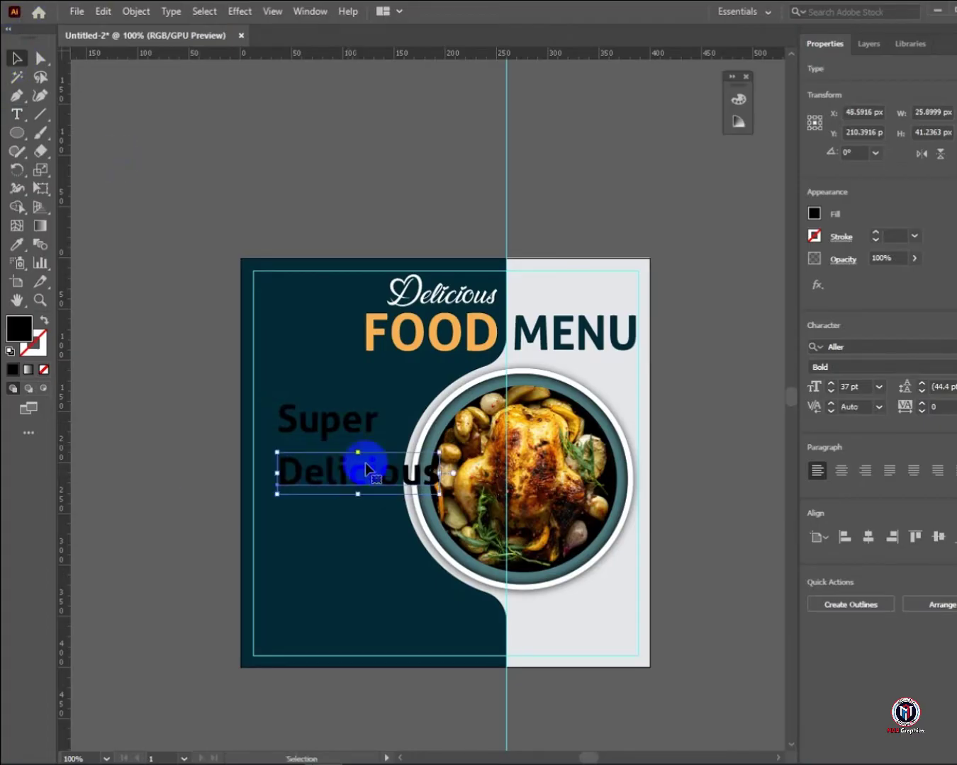
drag(353, 476, 337, 523)
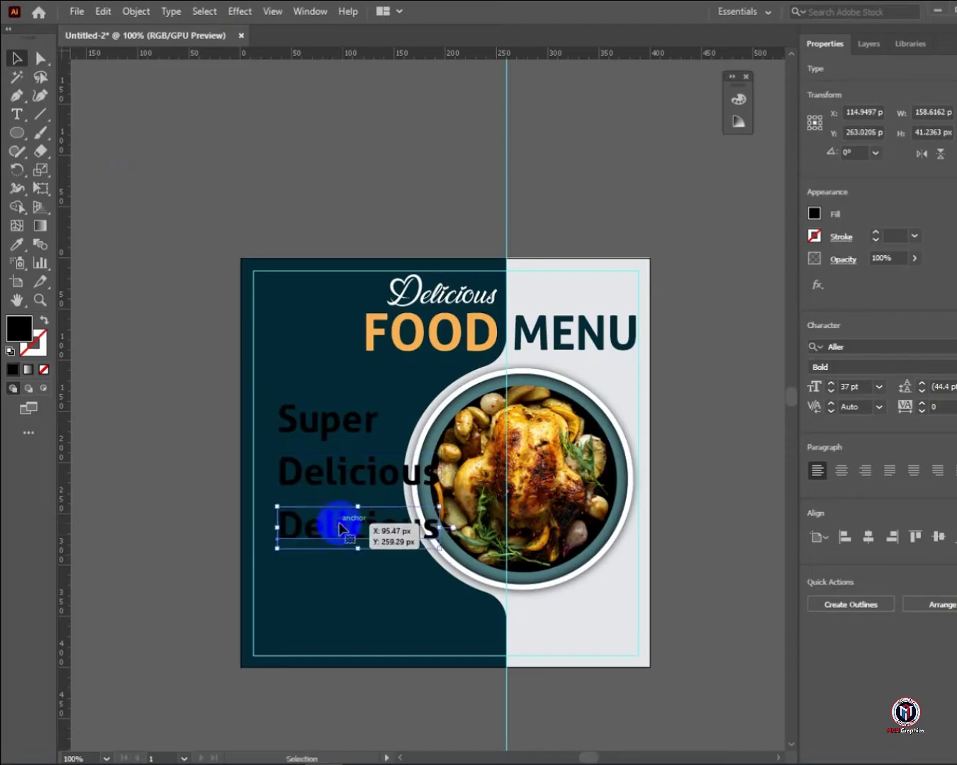
key(t)
click(426, 526)
drag(426, 527, 233, 506)
text(Chicken)
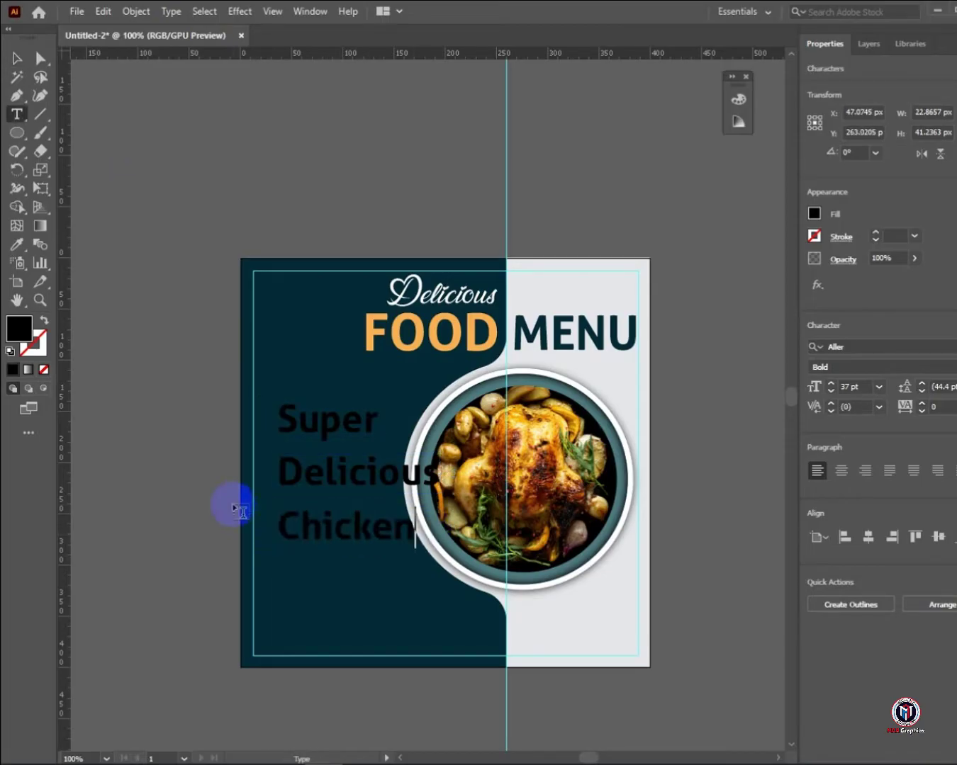
click(17, 59)
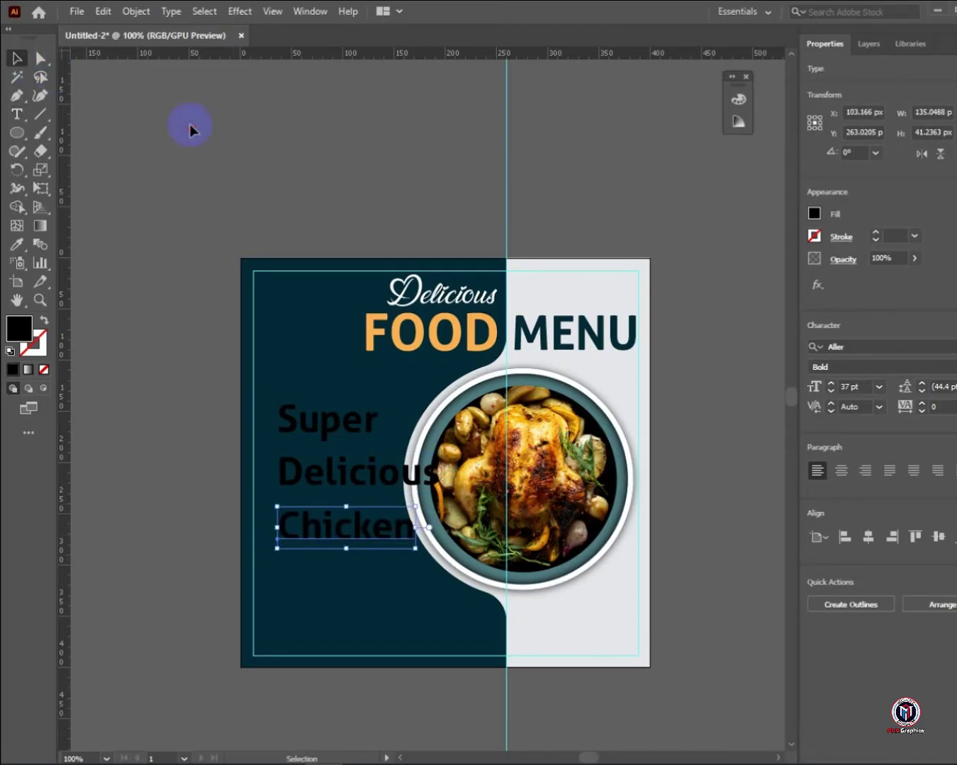
Fill the black "Super", "Delicious" and "Chicken" texts with white
click(190, 130)
scroll(406, 448, up, 1)
drag(405, 453, 413, 363)
click(333, 337)
shift+click(297, 412)
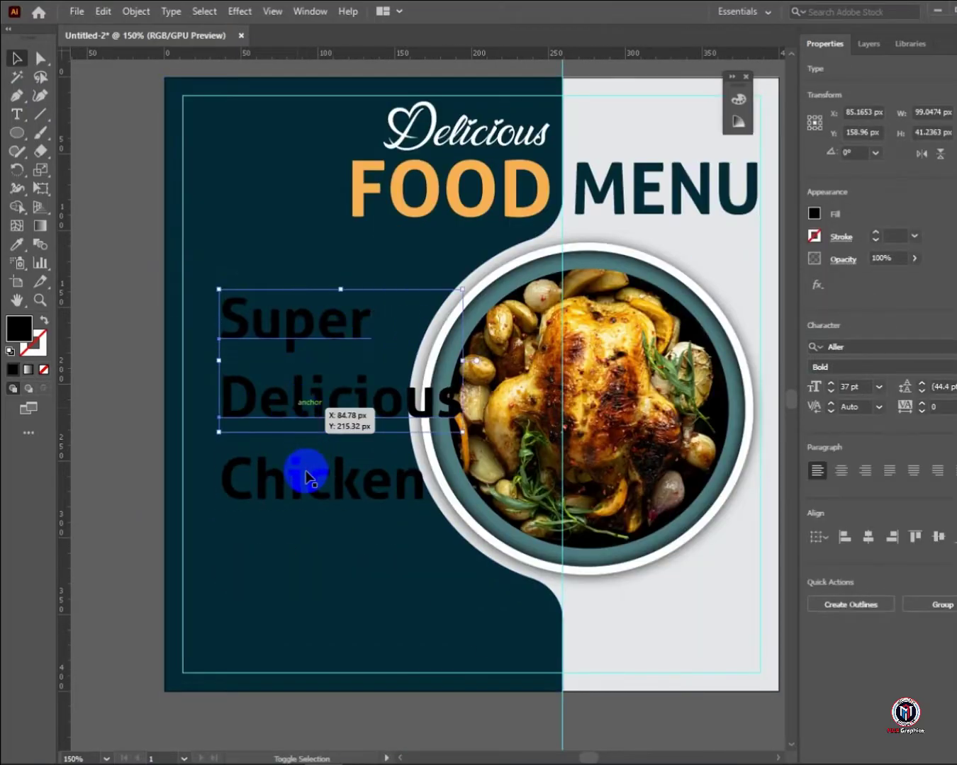
shift+click(304, 473)
click(815, 213)
click(666, 268)
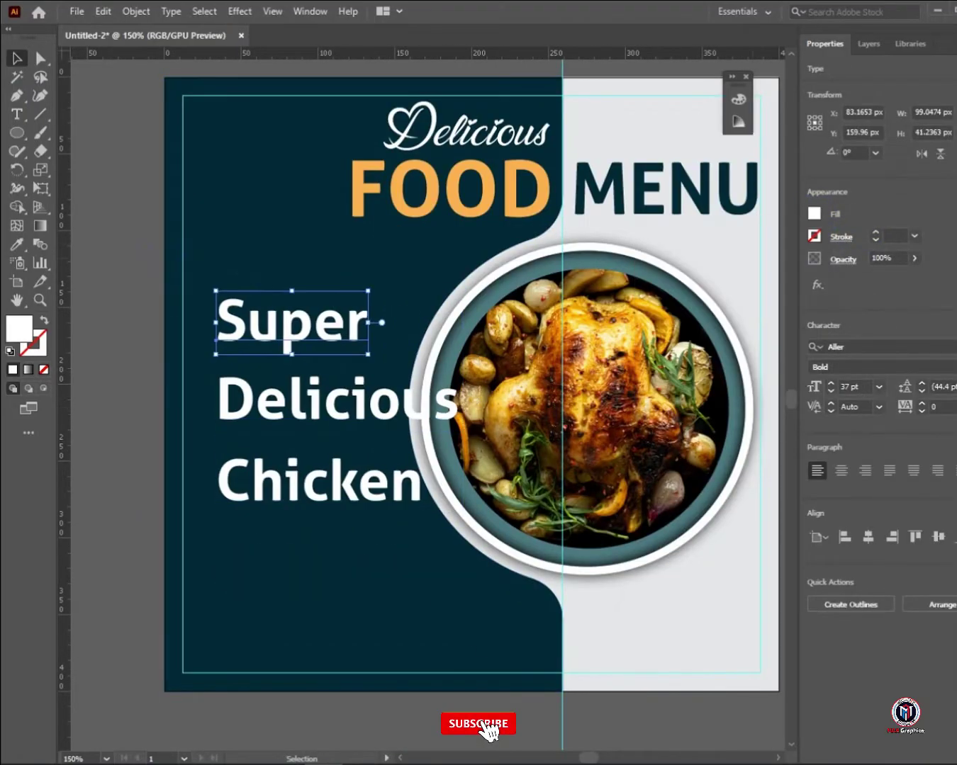
Set the "Super" text in the Arbalest font
click(948, 348)
key(Down)
key(Down)
key(Down)
key(Down)
key(Return)
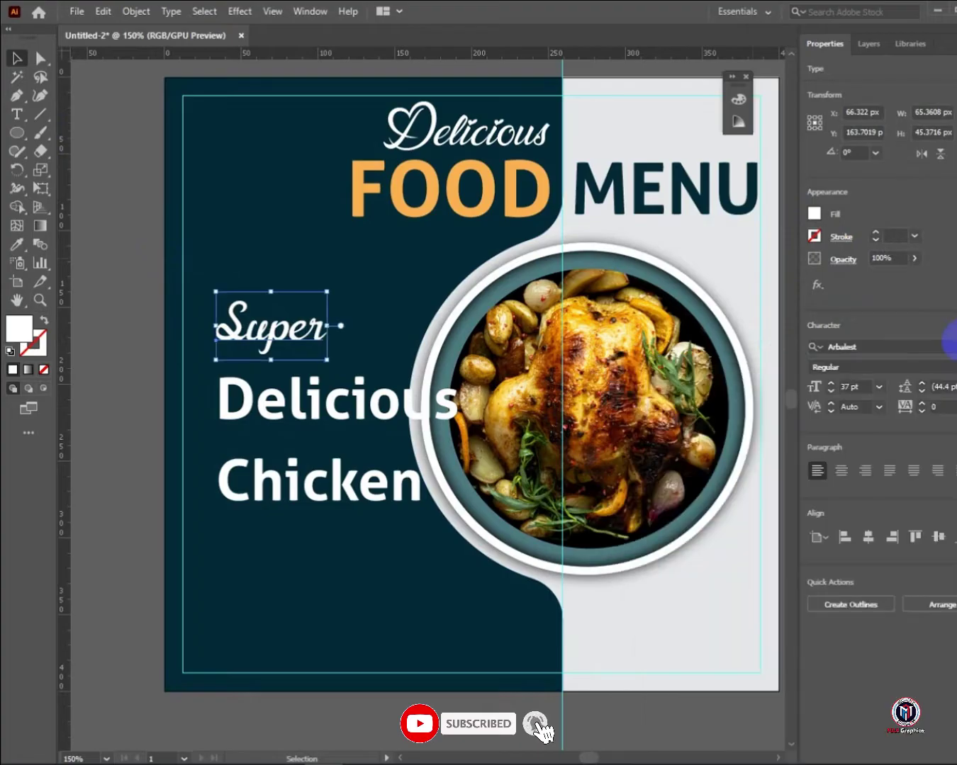
Align the "Delicious" text above "Chicken" with the left margin guide and reduce it to 31.91 pt
drag(335, 413, 306, 404)
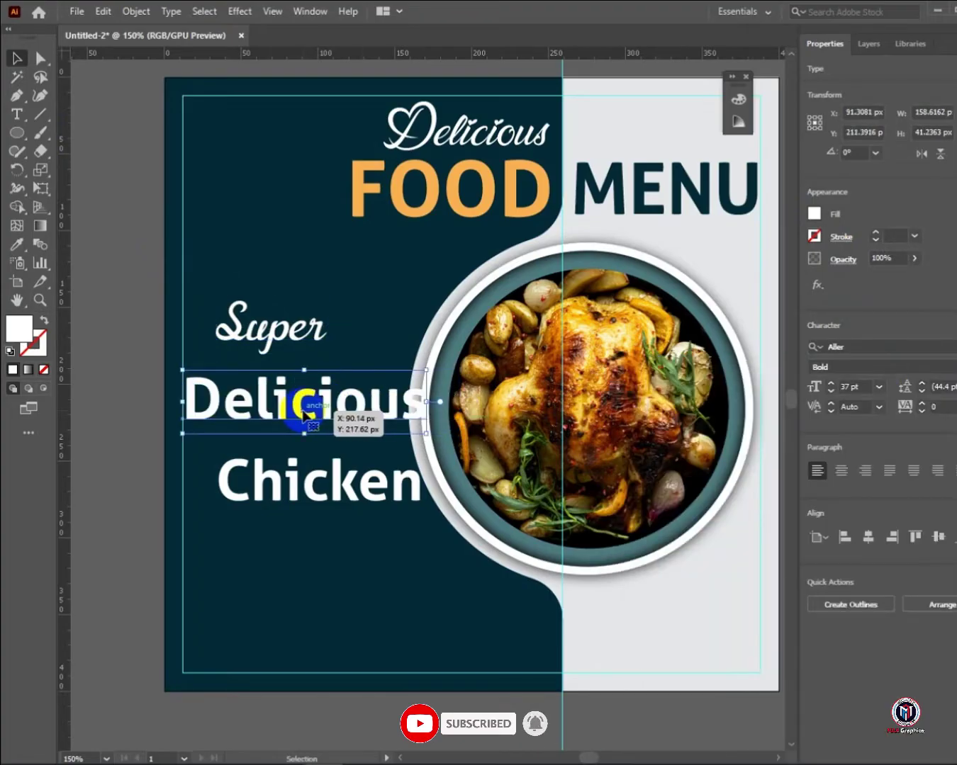
drag(427, 435, 378, 428)
key(ctrl+equal)
drag(493, 456, 420, 460)
Set the "Delicious" text above "Chicken" in the Athena font with a tracking of 24
click(953, 348)
key(Down)
key(Down)
key(Down)
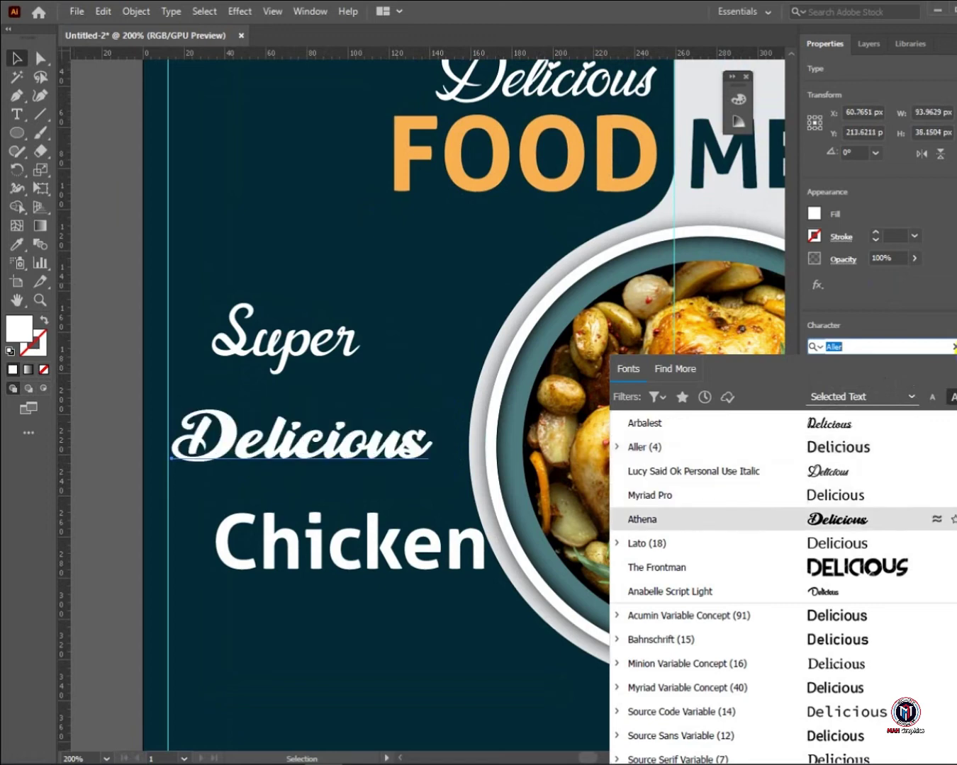
key(Return)
key(Right)
key(Right)
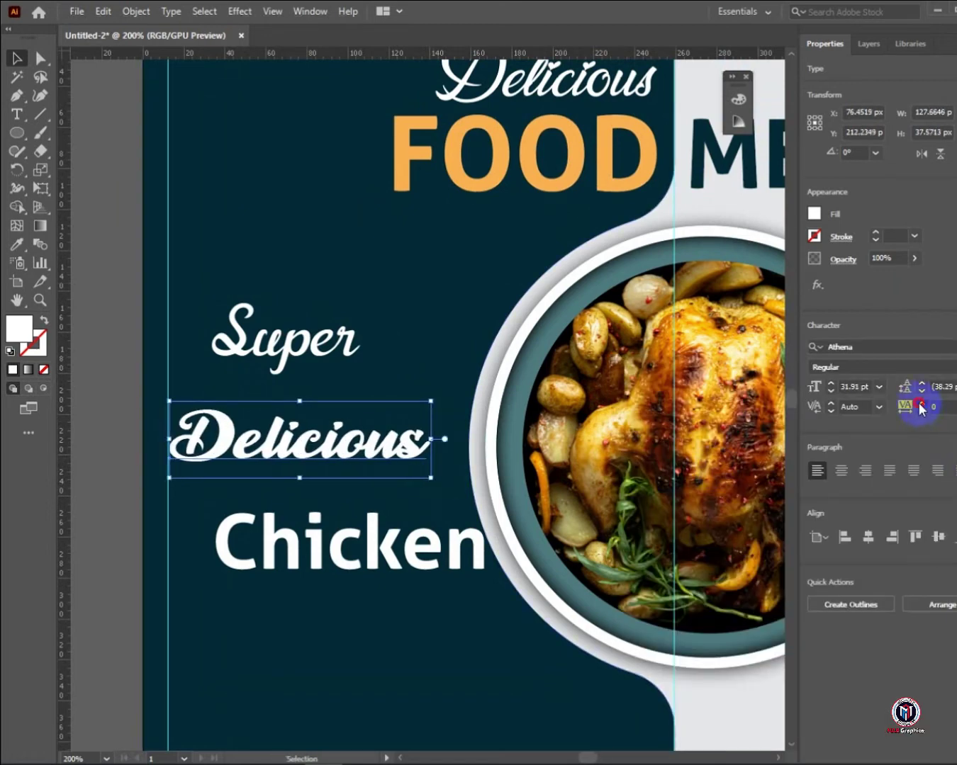
click(919, 403)
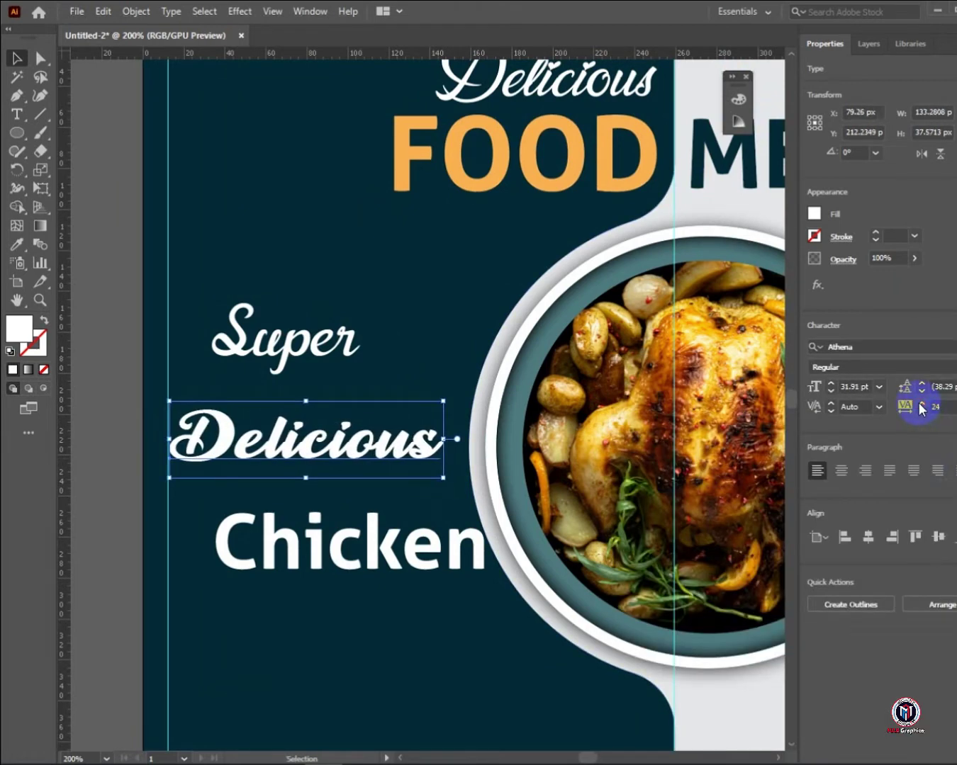
Move "Super" directly above the Athena "Delicious", aligned with the left margin guide
drag(312, 350, 268, 389)
key(ctrl+plus)
key(ctrl+plus)
click(617, 356)
click(401, 404)
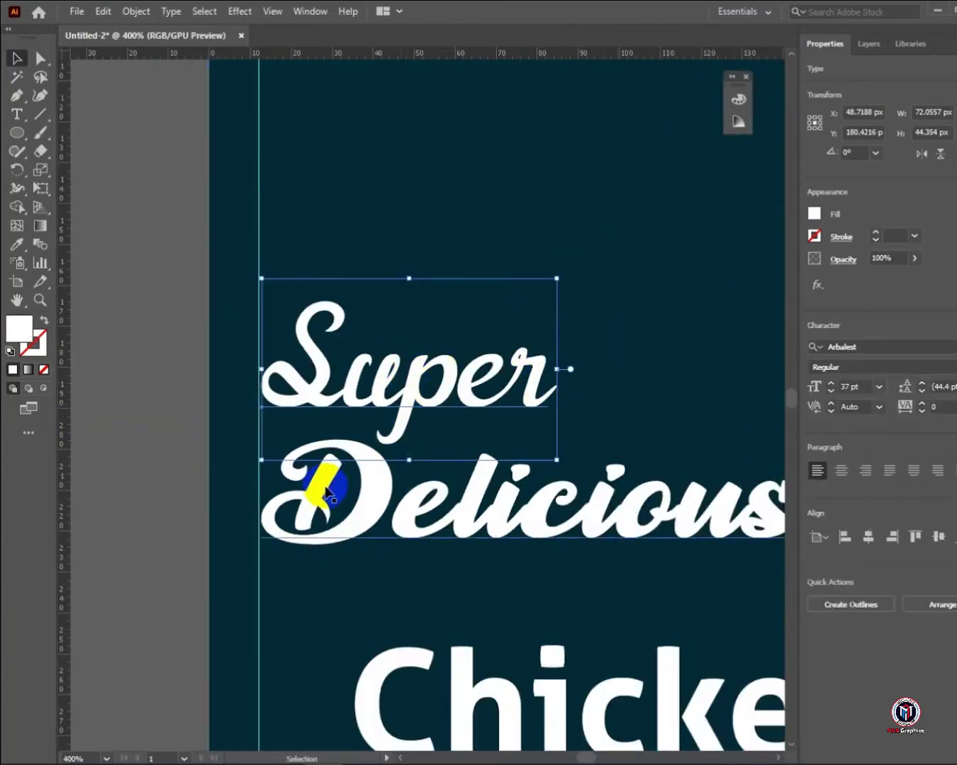
click(340, 515)
click(540, 587)
Place "Chicken" below "Delicious" and set it in Athena at 29.39 pt with a tracking of 26
drag(540, 560, 472, 489)
scroll(473, 489, down, 3)
scroll(537, 569, up, 3)
drag(420, 531, 334, 514)
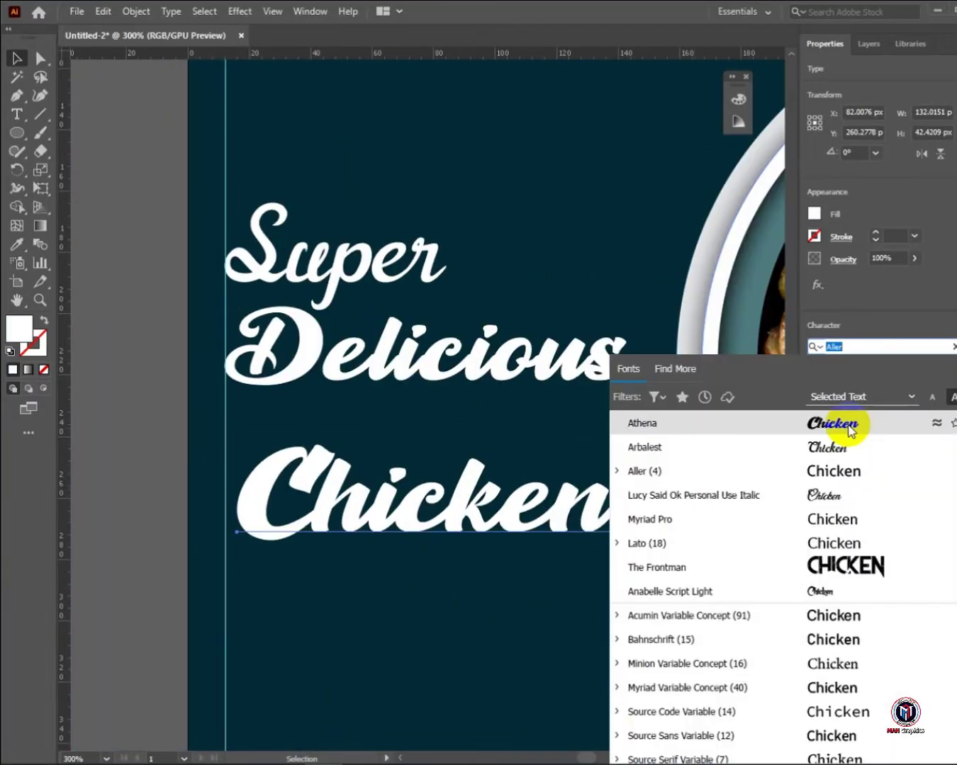
click(816, 418)
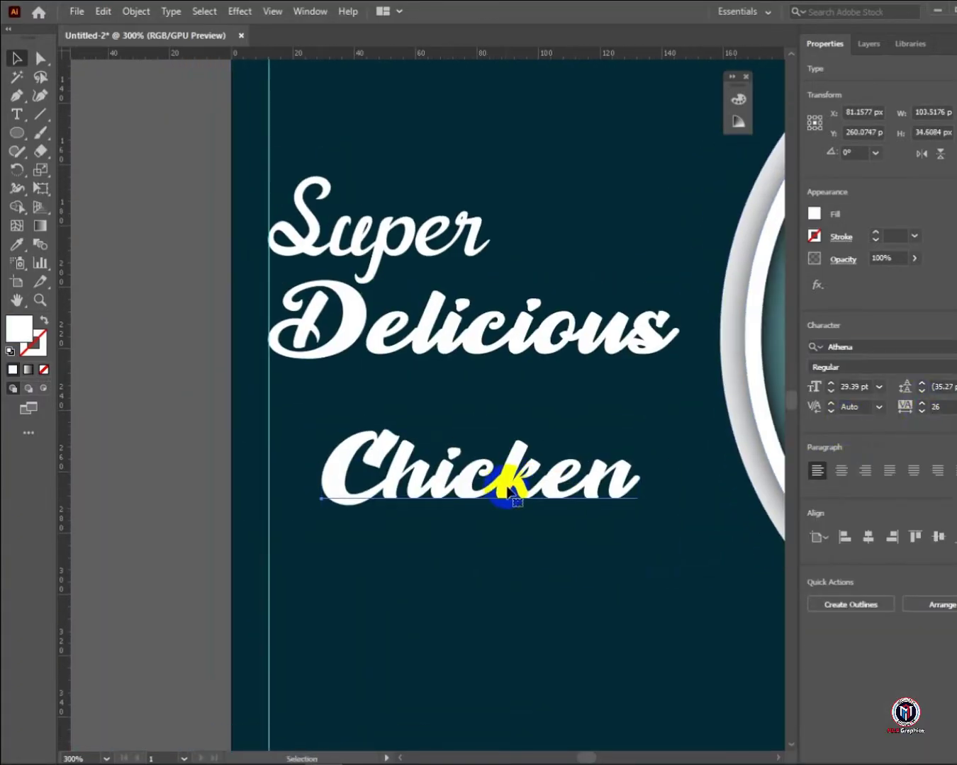
Draw a rectangle about 155 × 38 px over "Chicken", extending past the artboard's left edge
click(18, 132)
click(77, 133)
drag(203, 411, 676, 525)
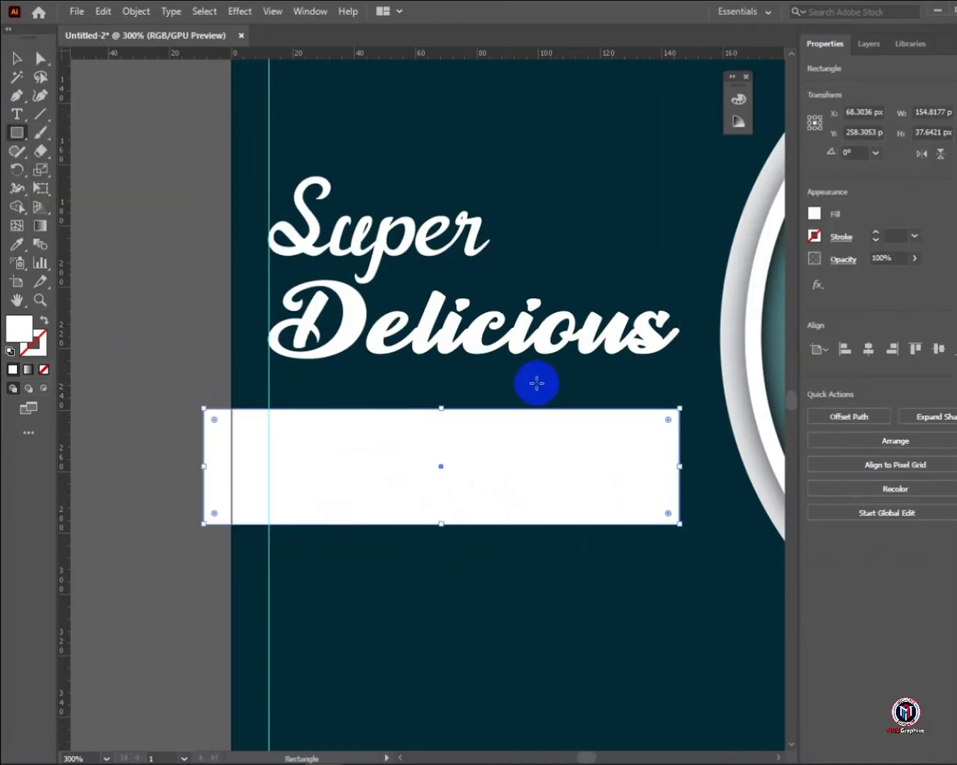
Give the rectangle the orange of "FOOD" with the Eyedropper and arrange it between the dark panel and "Chicken"
key(ctrl+1)
click(16, 247)
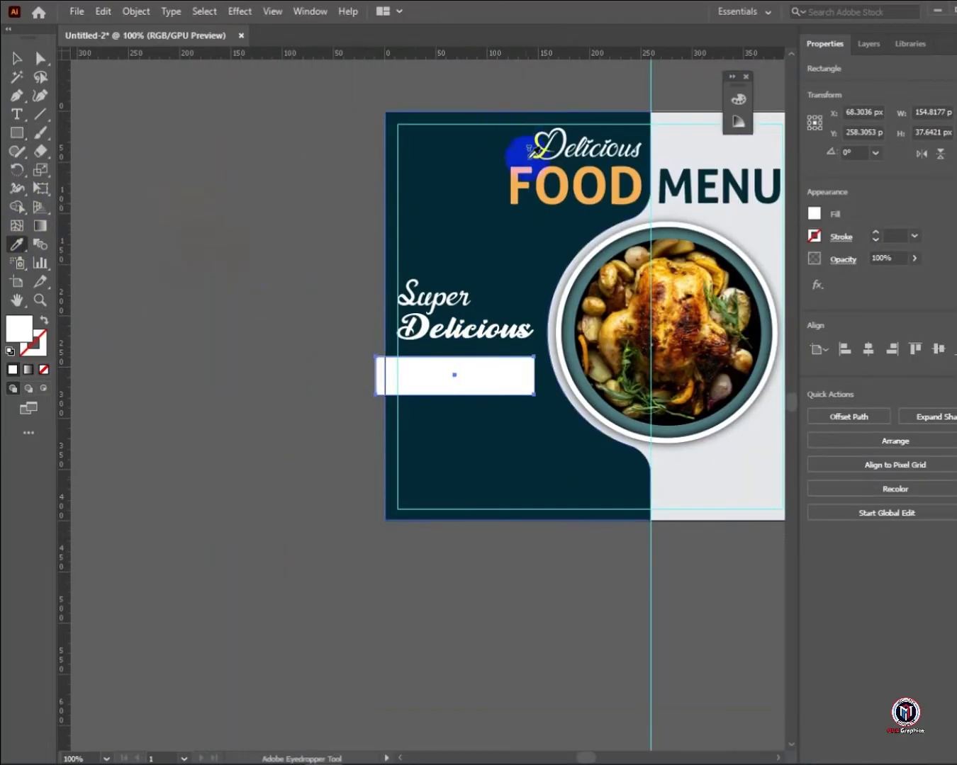
click(513, 179)
click(15, 60)
click(504, 418)
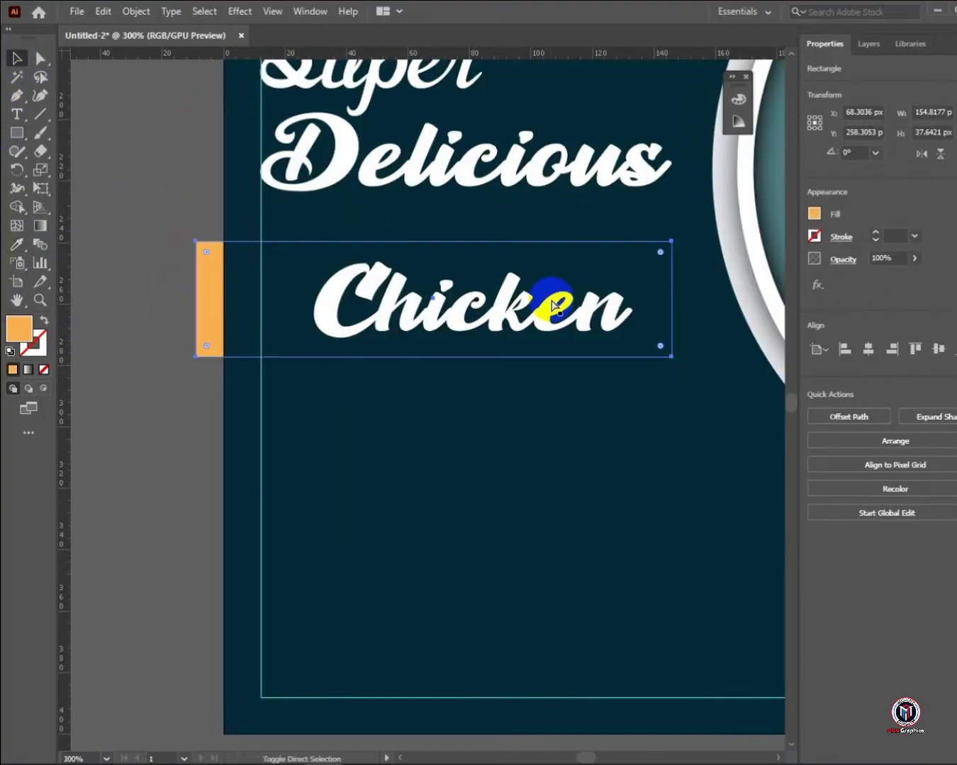
key(ctrl+bracketright)
Fill "Chicken" with black using CMYK values of 100% cyan, magenta, yellow and black
click(456, 299)
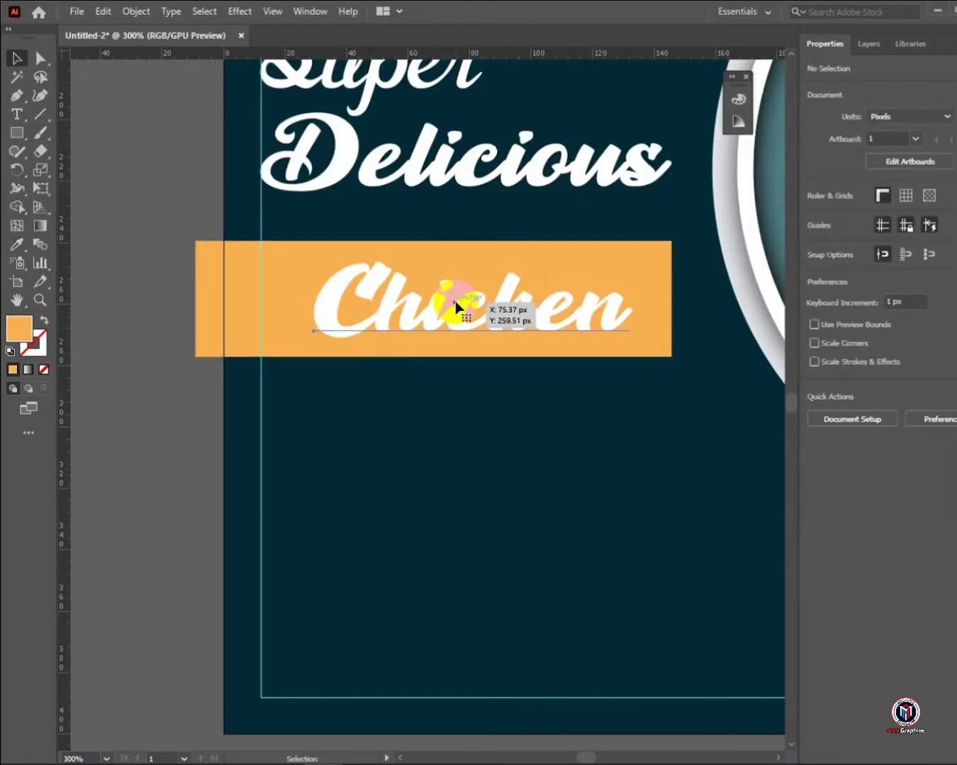
click(814, 213)
click(679, 268)
click(741, 244)
click(812, 225)
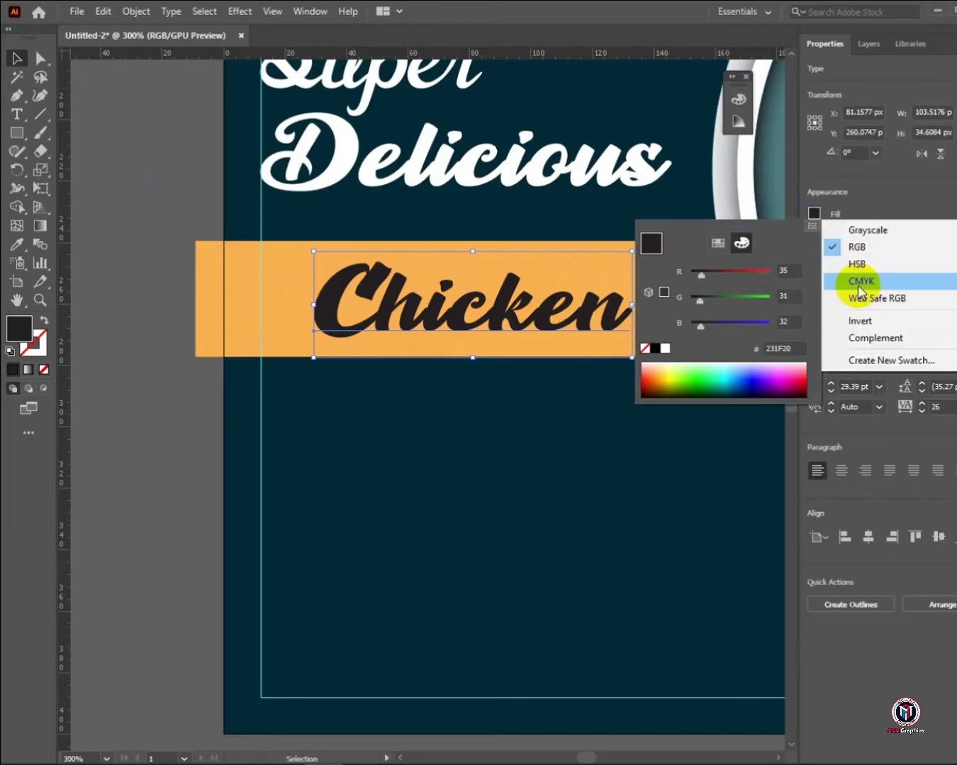
click(854, 280)
click(800, 271)
text(100)
key(Tab)
text(10)
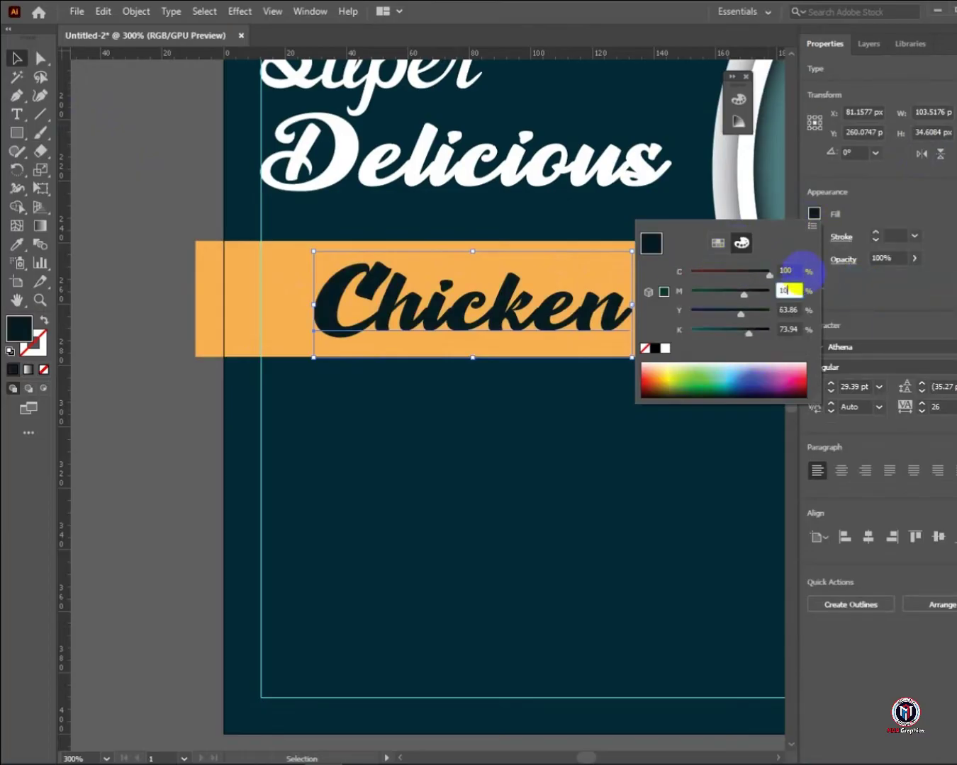
key(Tab)
text(1)
text(10)
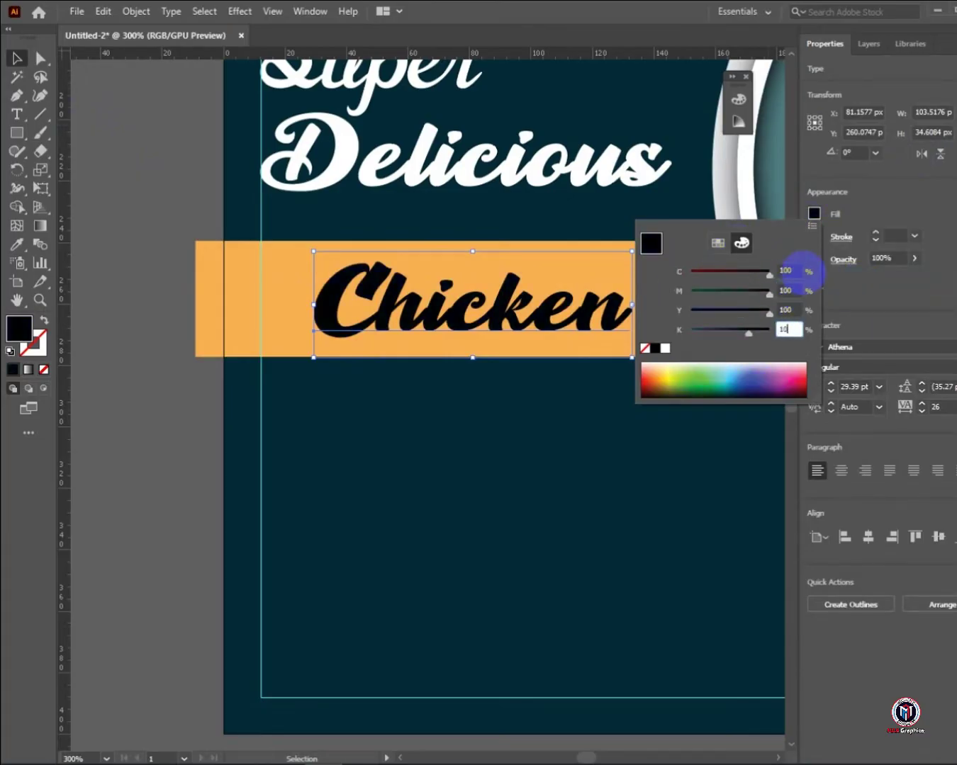
text(0)
key(Return)
Enlarge "Chicken" and reposition it inside the orange bar
drag(441, 336, 436, 325)
drag(626, 346, 664, 359)
drag(424, 319, 408, 318)
click(407, 459)
scroll(407, 461, down, 1)
drag(546, 369, 554, 376)
click(565, 332)
scroll(576, 324, up, 4)
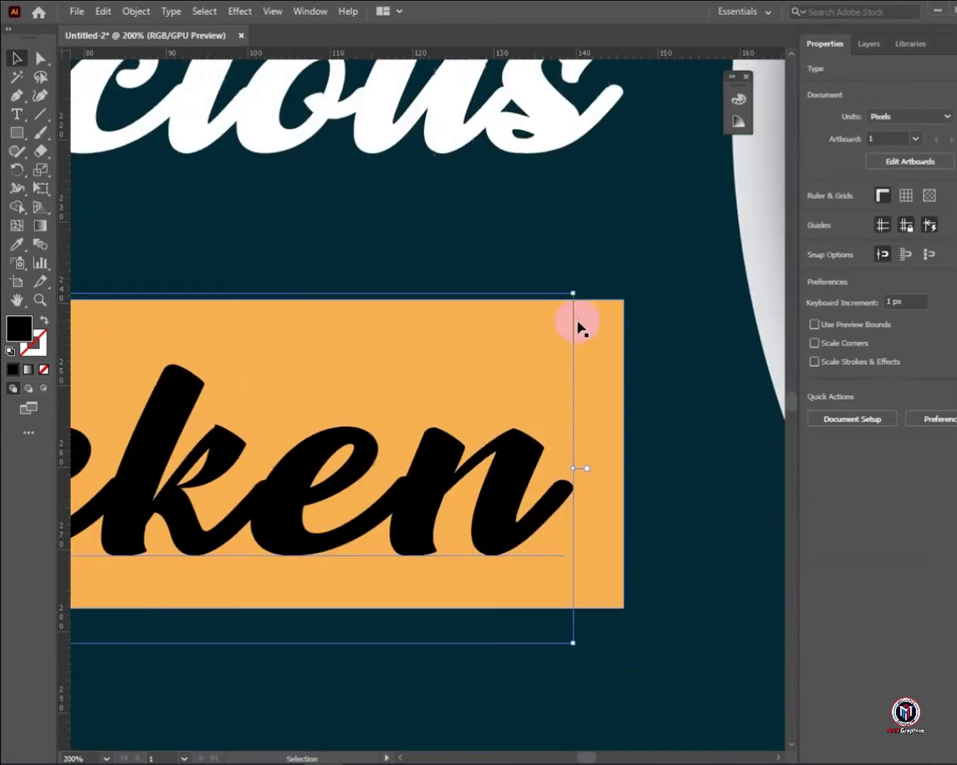
Slightly round the corners of the orange bar behind "Chicken"
click(578, 328)
drag(613, 312, 594, 327)
scroll(636, 394, down, 4)
click(643, 428)
drag(482, 414, 384, 360)
scroll(275, 356, down, 2)
scroll(288, 351, up, 1)
scroll(291, 352, up, 1)
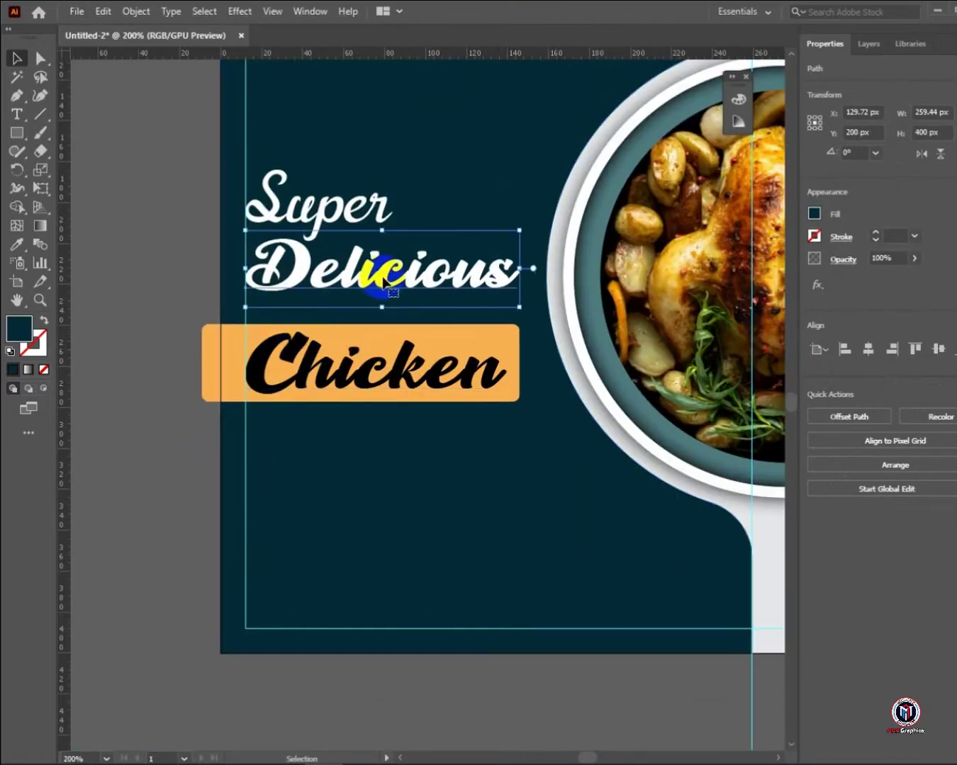
Move "Super" and "Delicious" down together, closer to the orange bar
click(380, 274)
click(326, 232)
key(Down)
key(Down)
key(Down)
key(Down)
key(Down)
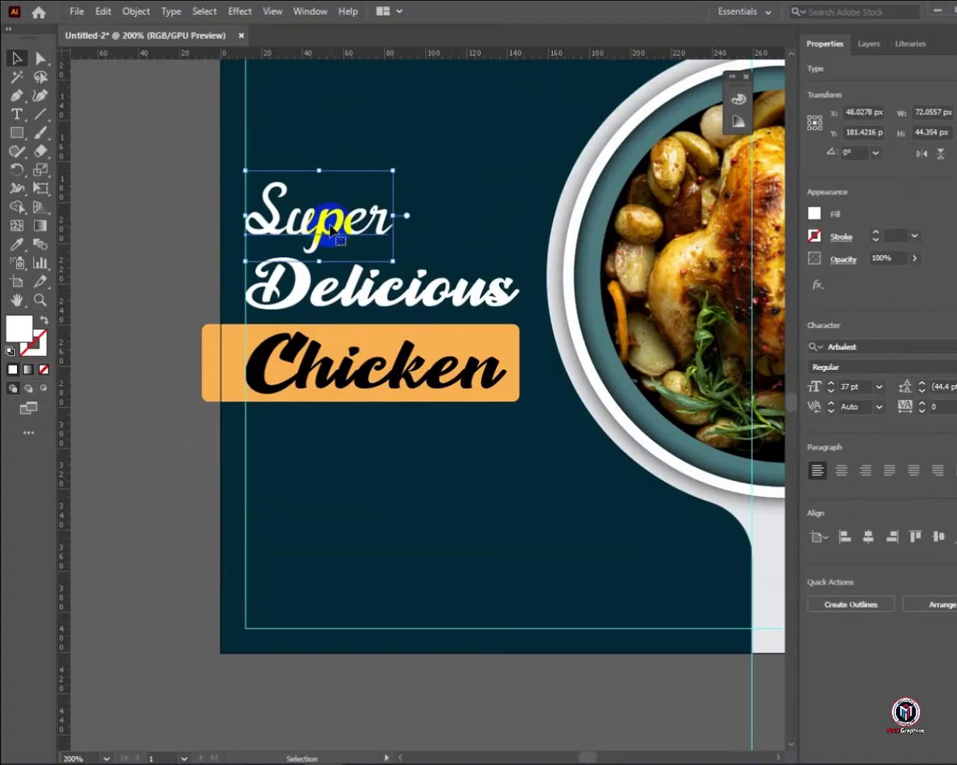
Draw a rectangle about 106 × 21 px on the lower part of the dark panel
click(577, 695)
key(m)
drag(560, 579, 456, 406)
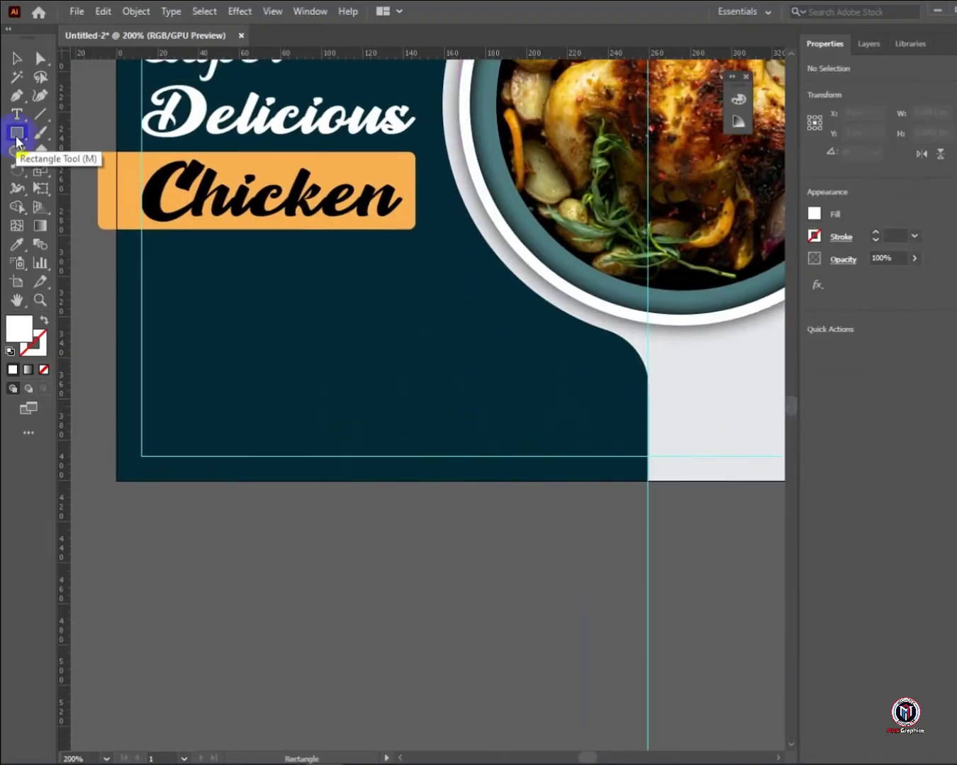
mouse_move(280, 354)
mouse_down()
mouse_move(509, 389)
mouse_move(501, 403)
mouse_move(496, 397)
mouse_up()
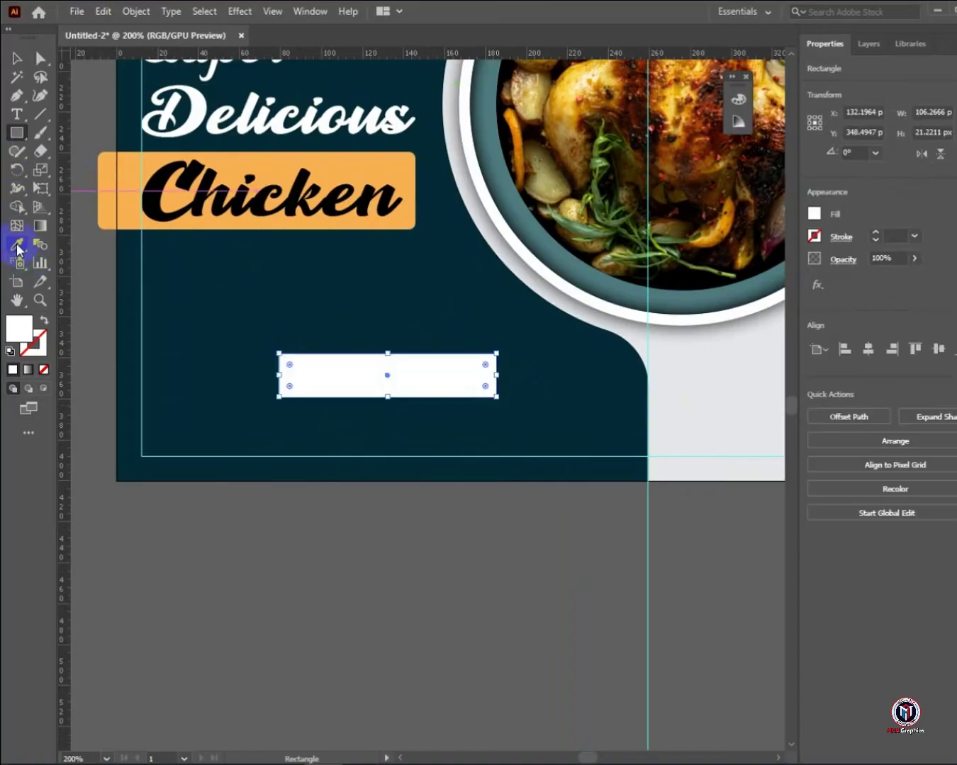
Fill the new rectangle with the "Chicken" bar's orange using the Eyedropper, deepen the shade slightly, and reposition the rectangle
click(133, 161)
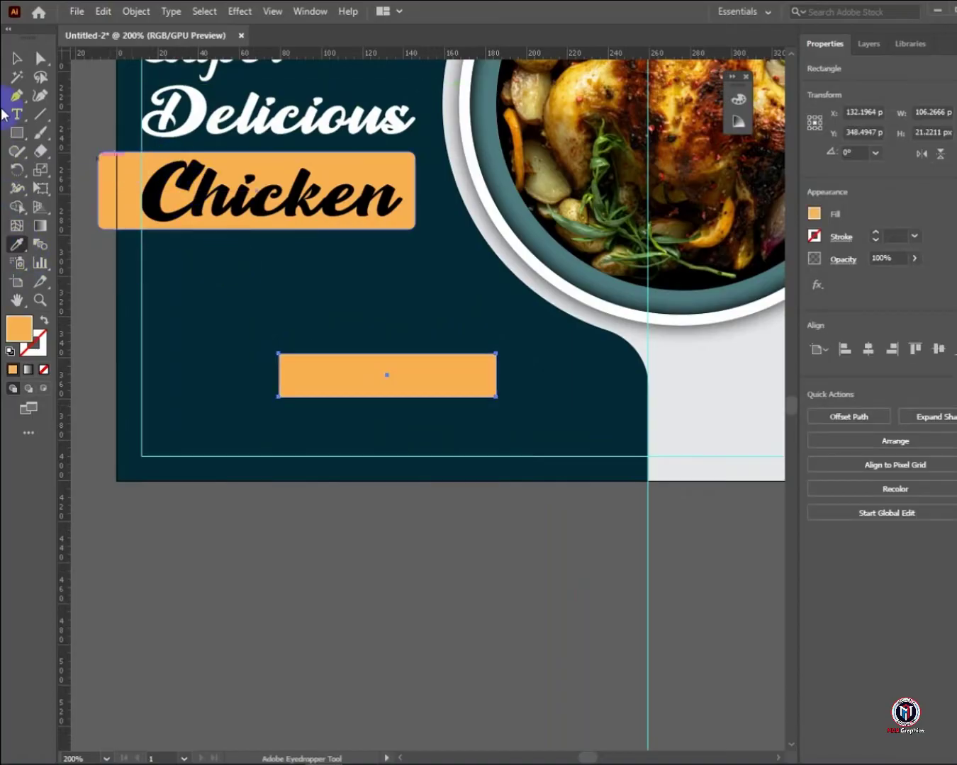
click(18, 59)
double_click(32, 319)
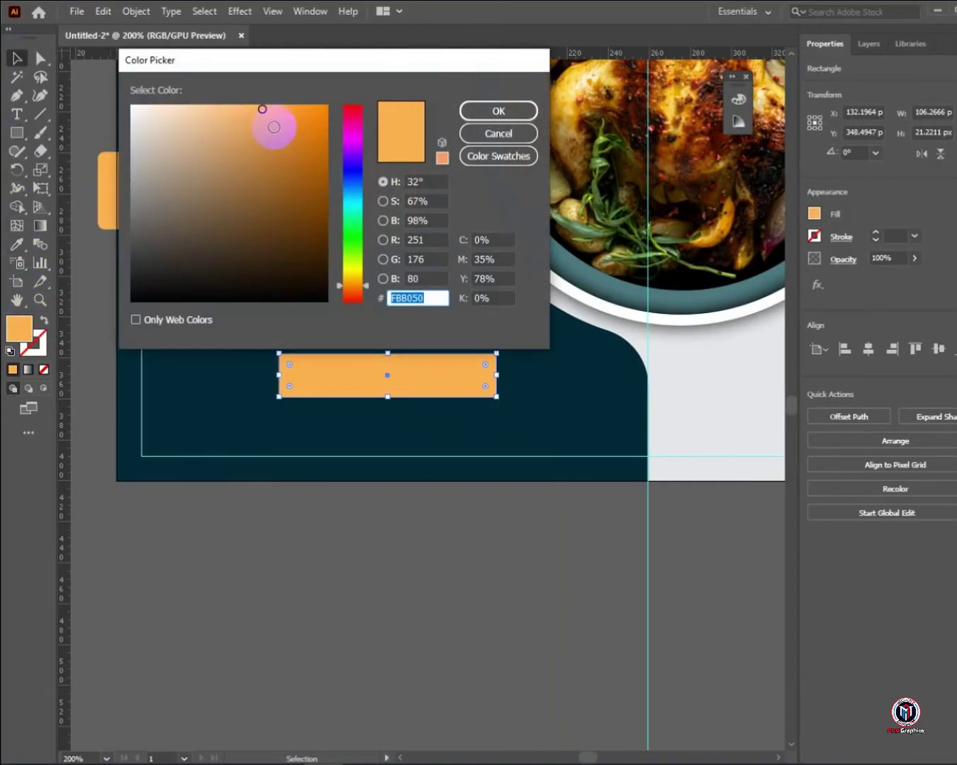
click(498, 112)
drag(400, 390, 442, 398)
click(412, 344)
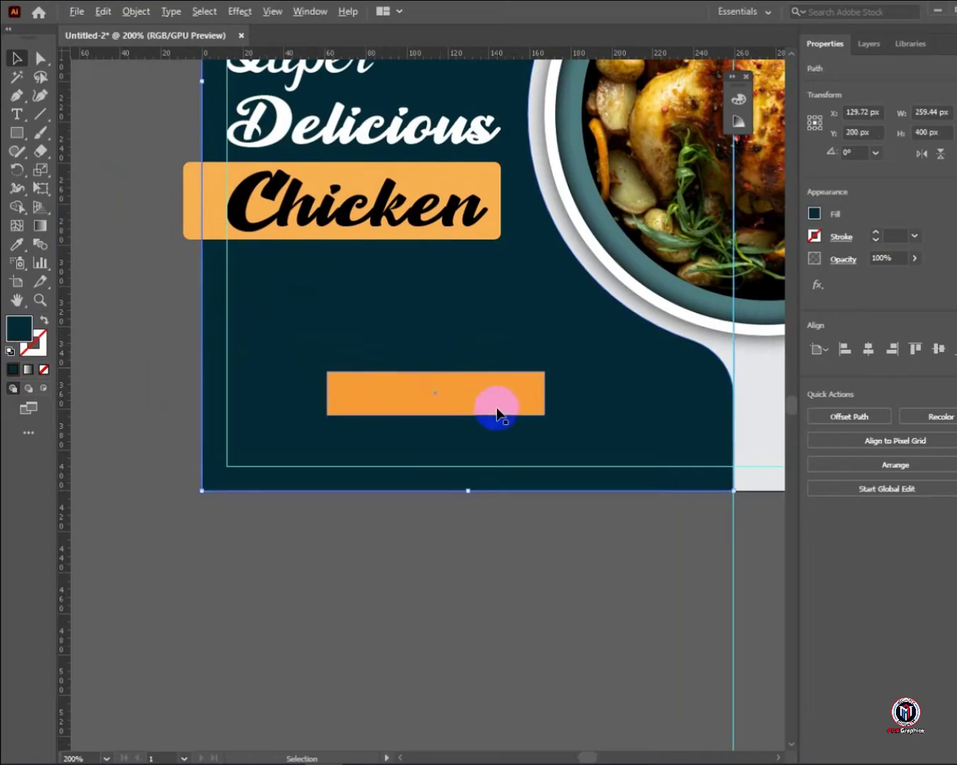
Fully round the ends of the small orange rectangle into a pill-shaped button
scroll(498, 407, up, 3)
click(602, 331)
drag(626, 312, 369, 367)
scroll(336, 389, down, 3)
click(372, 340)
Add the text "ORDER NOW" at the orange pill-shaped button
click(19, 116)
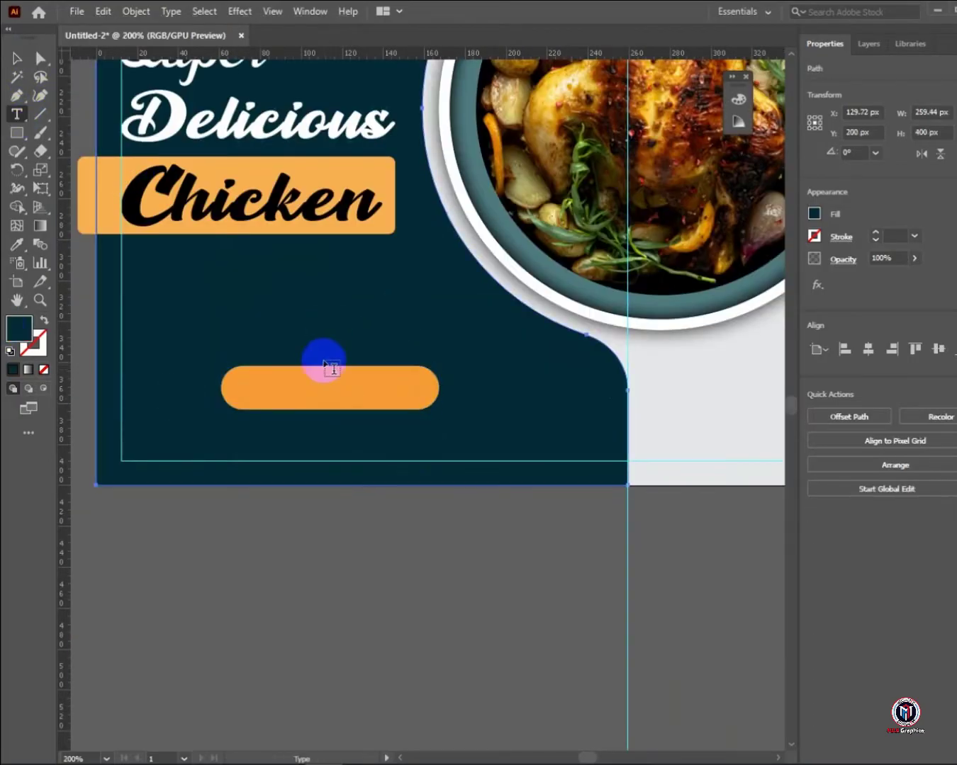
click(272, 390)
text(ORD)
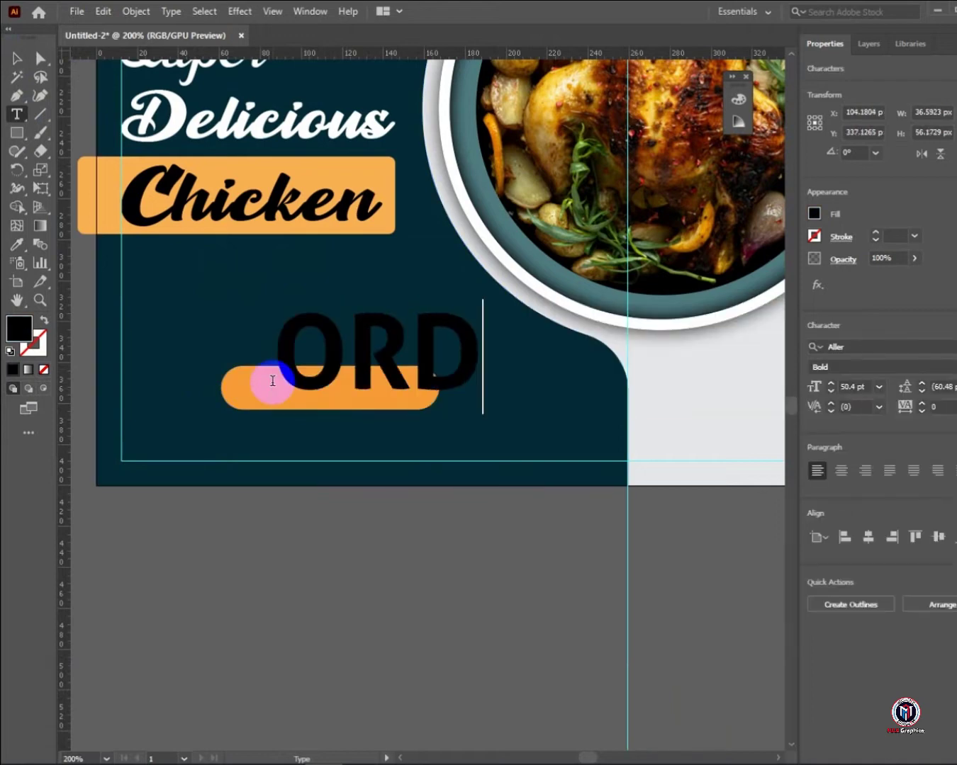
text(ER NOW)
key(Escape)
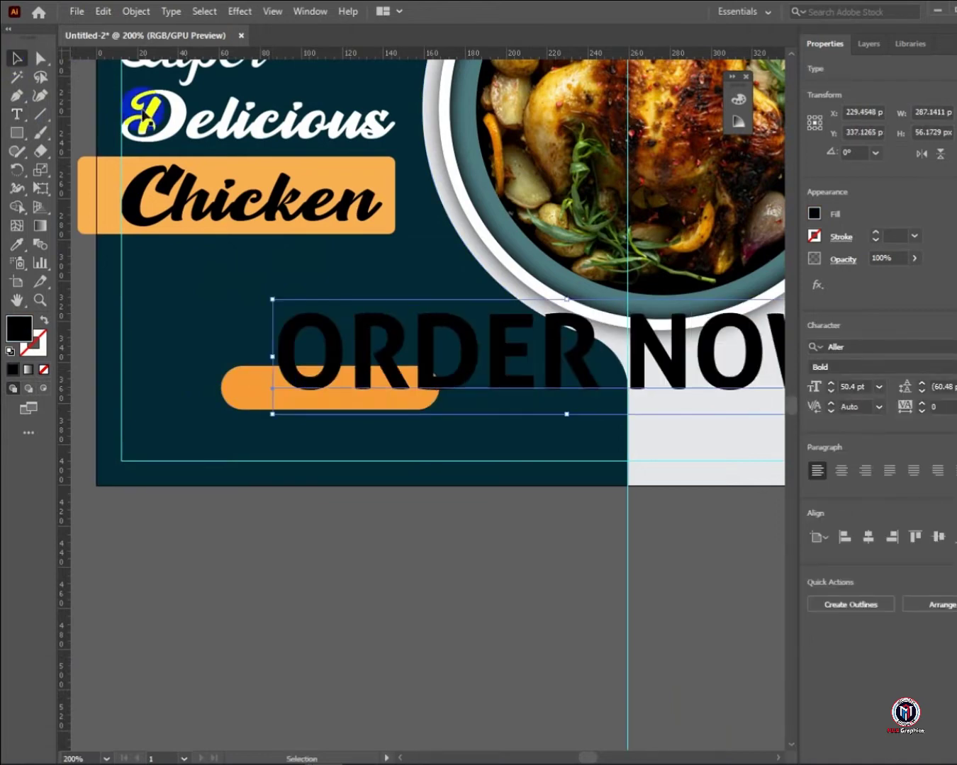
Scale "ORDER NOW" down to about 15.6 pt and place it inside the orange button
scroll(444, 253, down, 3)
drag(494, 293, 430, 305)
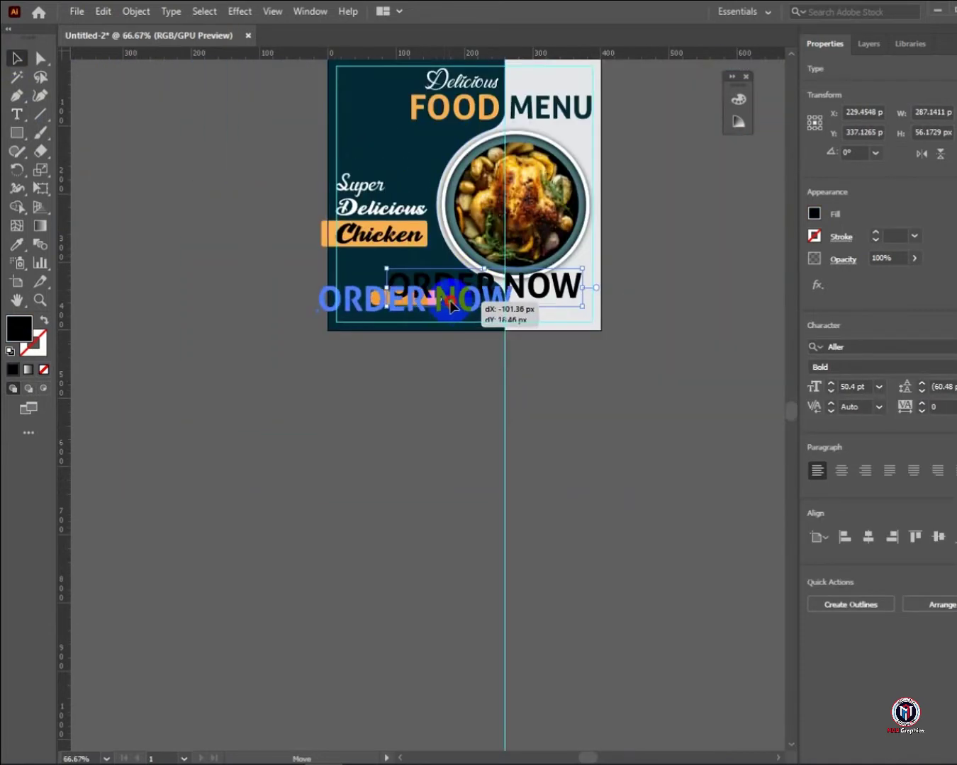
scroll(512, 305, up, 2)
drag(513, 306, 390, 302)
scroll(560, 312, up, 3)
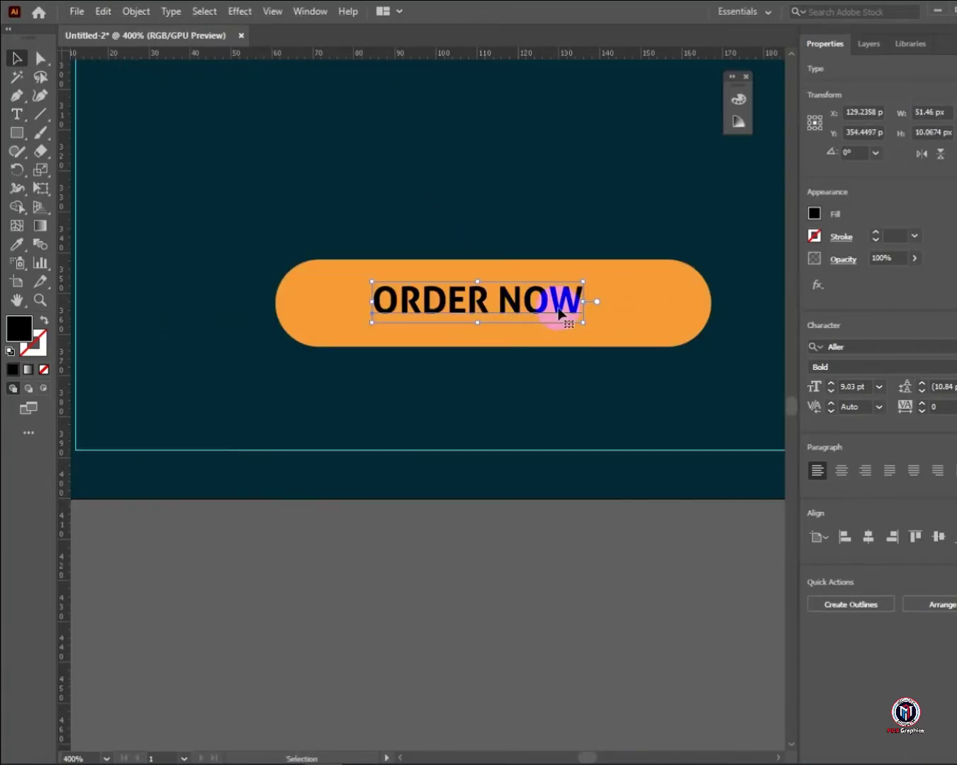
drag(584, 324, 659, 326)
Center the "ORDER NOW" text on the orange button
shift+click(705, 307)
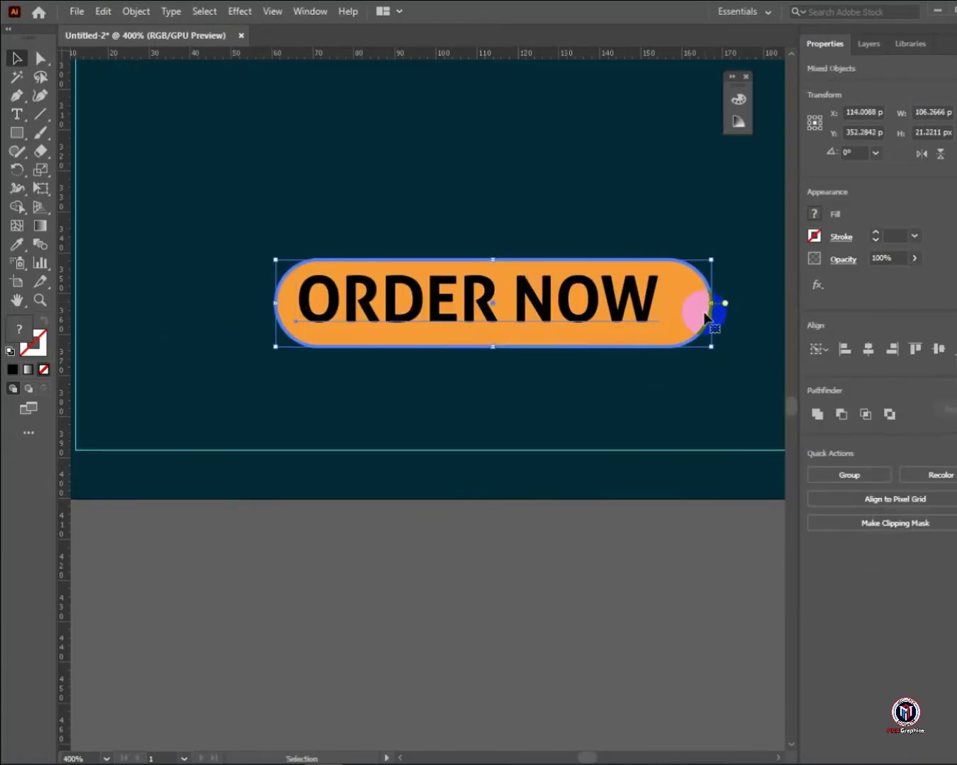
click(868, 351)
click(418, 403)
click(425, 316)
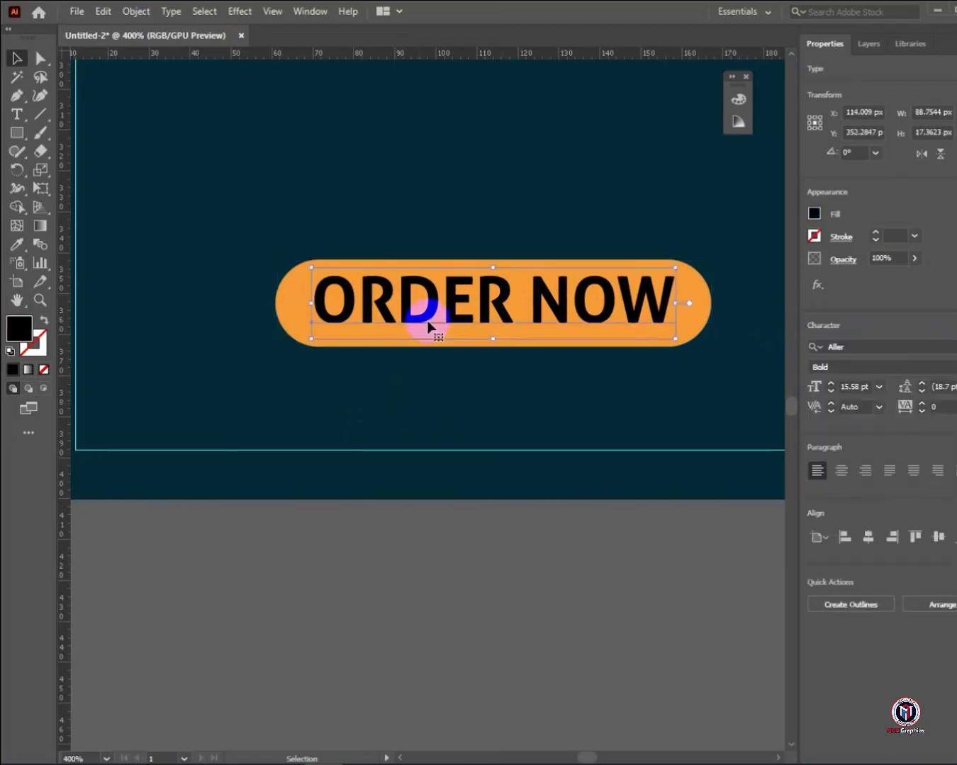
Convert the "ORDER NOW" text to outlines
scroll(560, 320, down, 1)
right_click(560, 321)
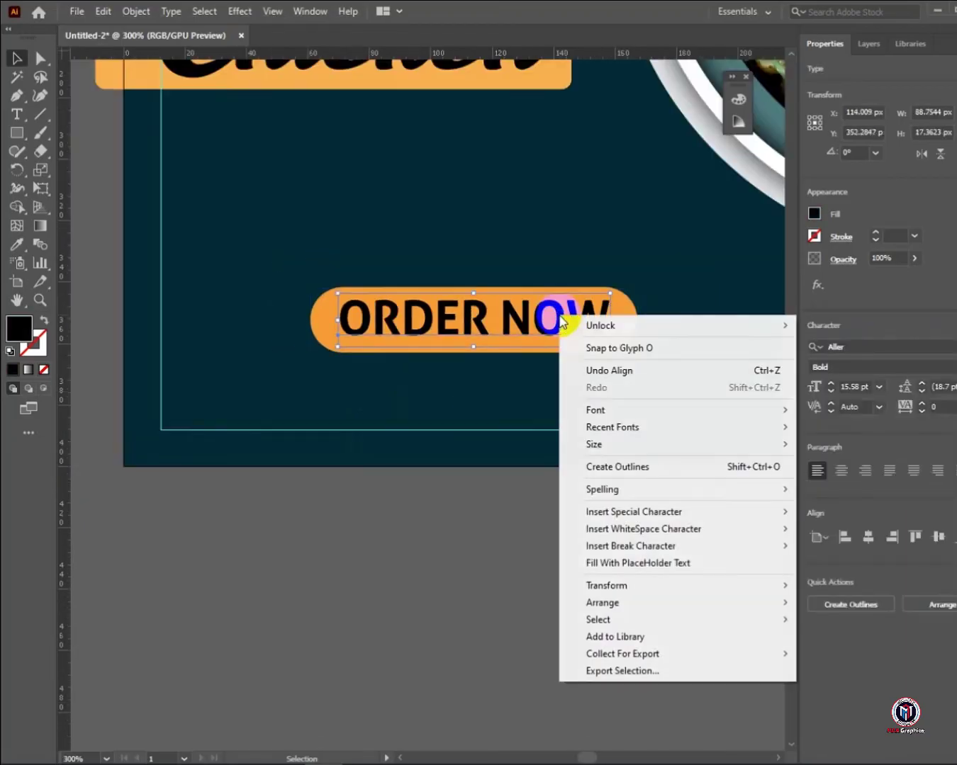
click(637, 471)
click(607, 331)
Align the outlined "ORDER NOW" lettering to the button's horizontal and vertical centers
scroll(602, 320, up, 2)
click(598, 309)
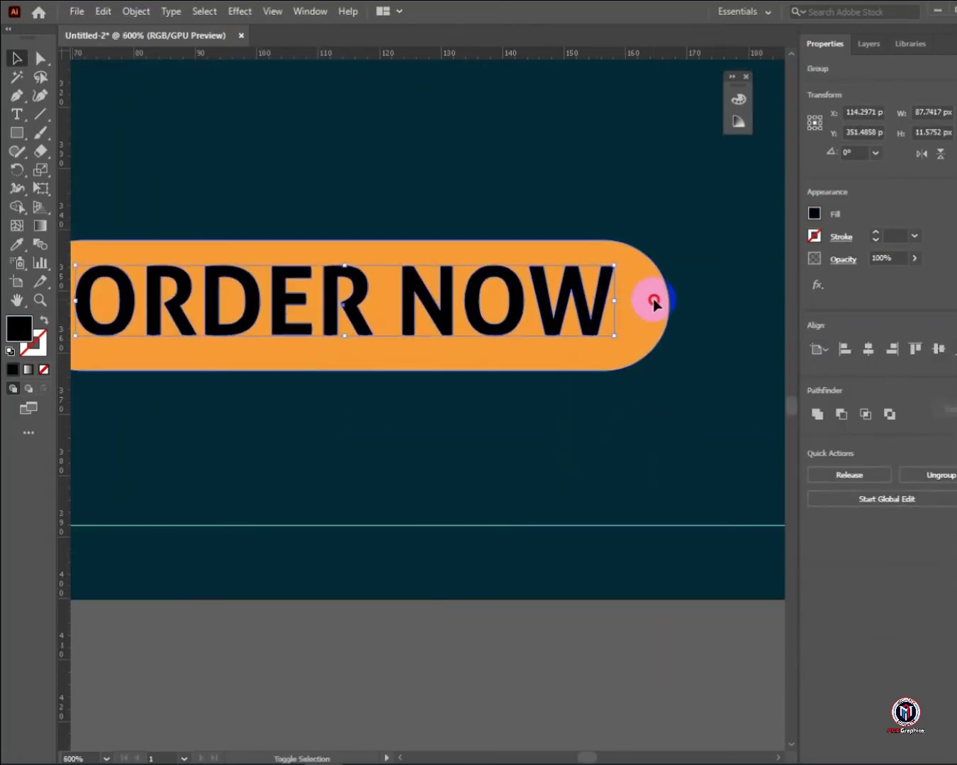
shift+click(653, 305)
click(868, 349)
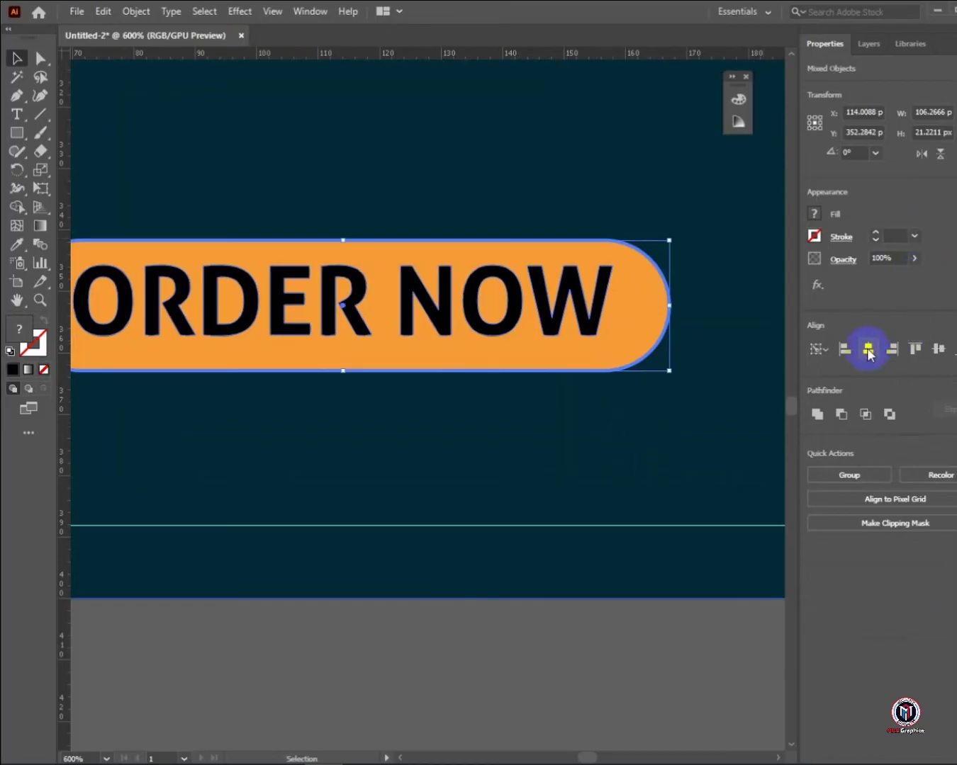
click(936, 351)
scroll(533, 253, up, 1)
click(533, 253)
Fill the "ORDER NOW" lettering with the white swatch
scroll(534, 253, down, 2)
scroll(557, 272, up, 1)
click(530, 321)
click(813, 214)
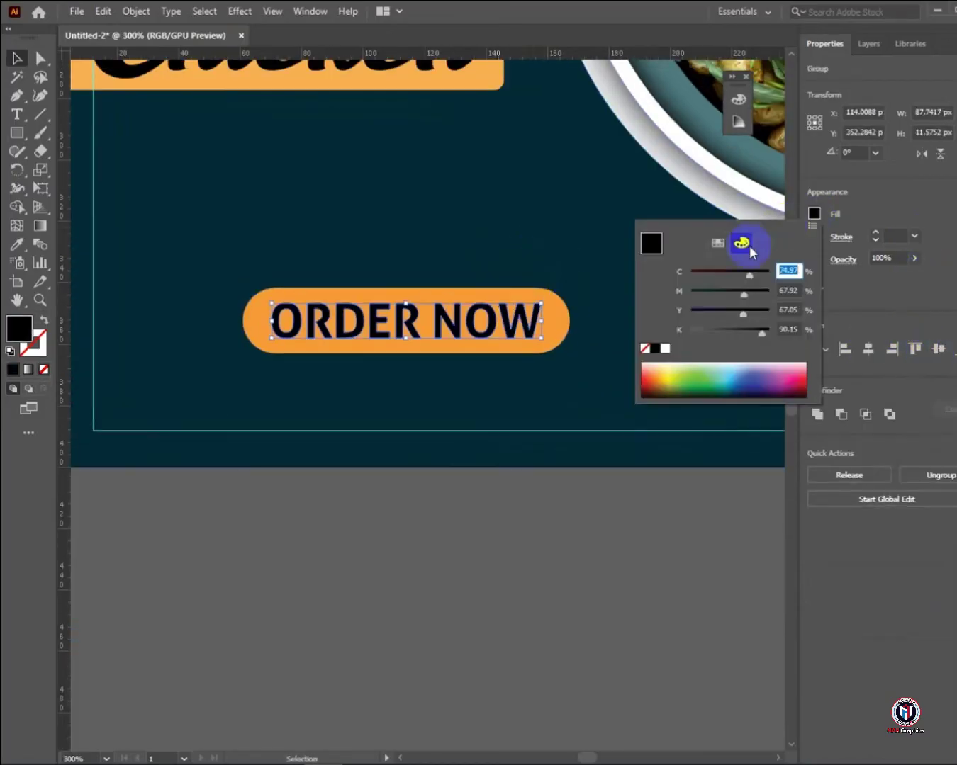
click(718, 244)
click(665, 268)
click(618, 272)
scroll(293, 382, down, 2)
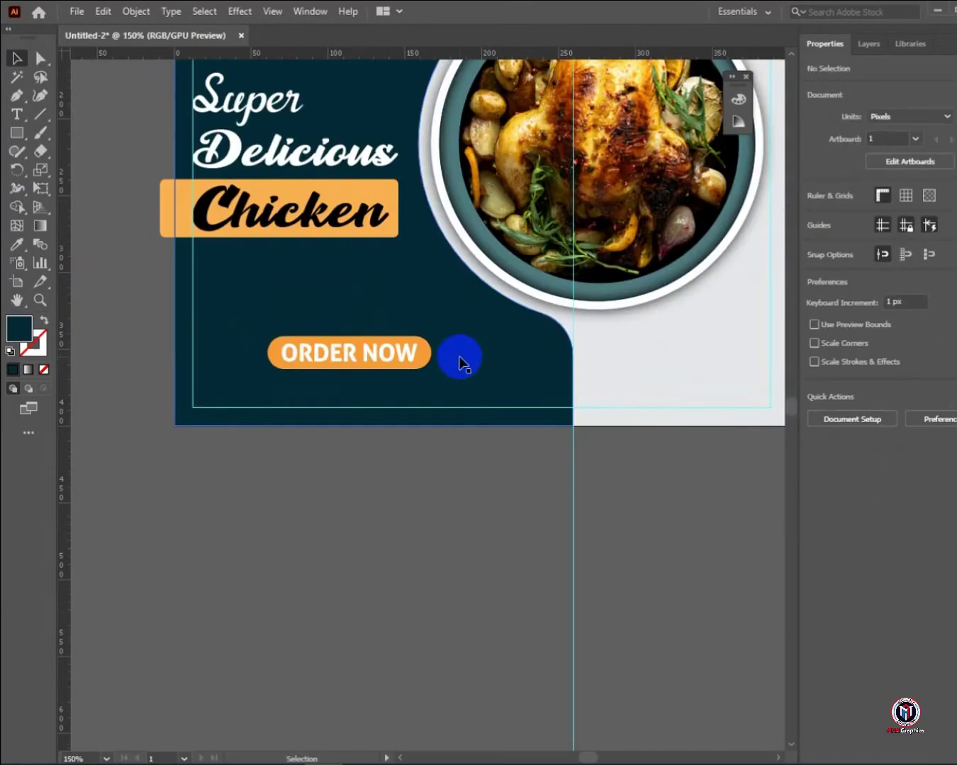
Add a text line with the contact phone number on the light area below the dish
drag(734, 342, 362, 351)
click(16, 118)
click(234, 363)
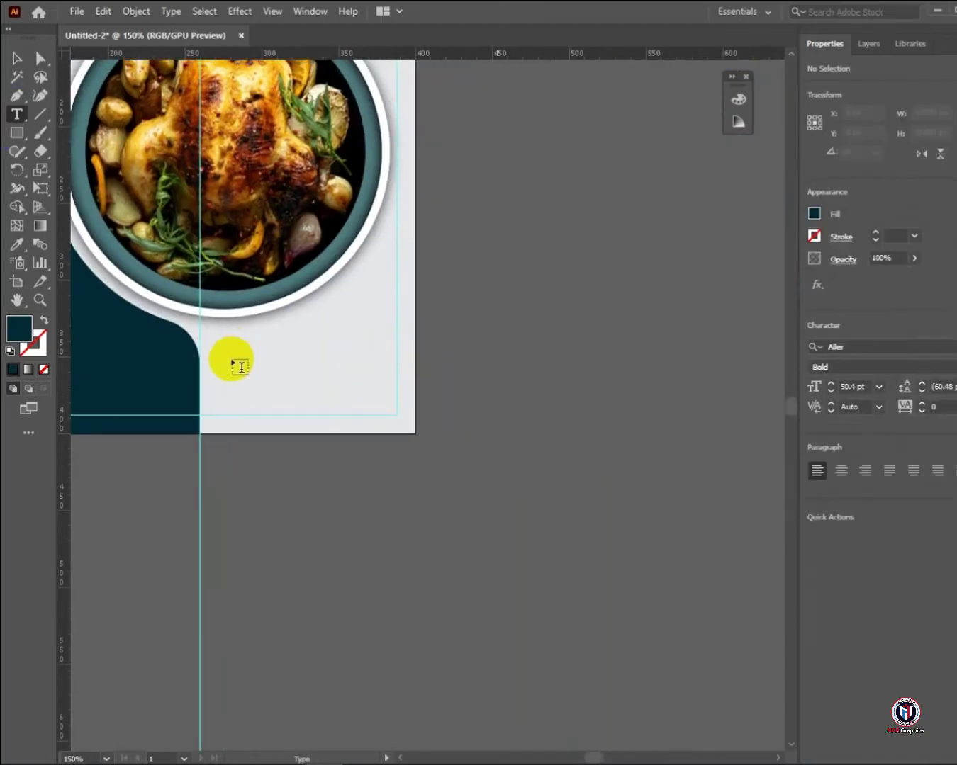
text(+880 123 456 7)
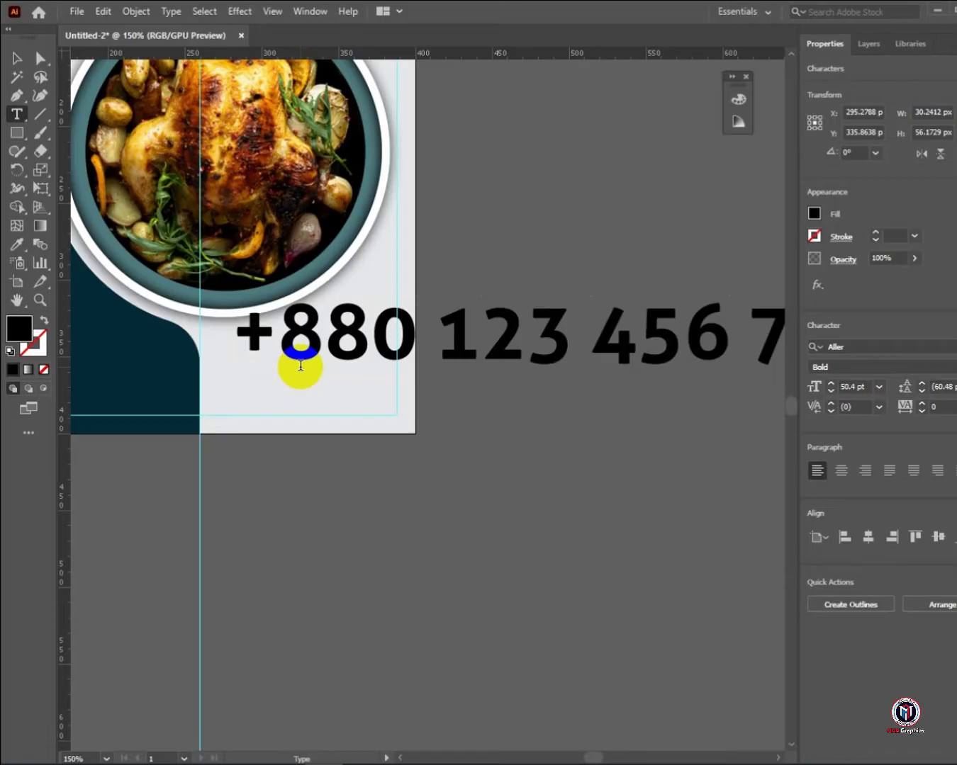
click(17, 59)
Scale the phone number down to about 10.5 pt and place it in the light area's lower part
scroll(400, 297, down, 1)
drag(531, 320, 416, 324)
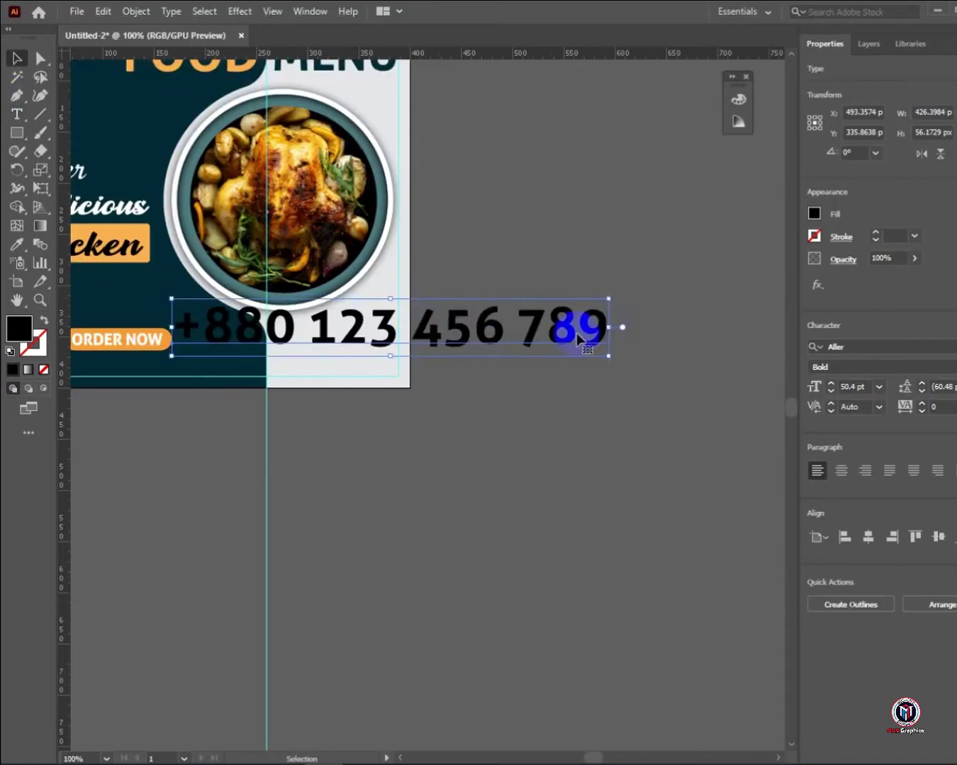
drag(609, 356, 442, 331)
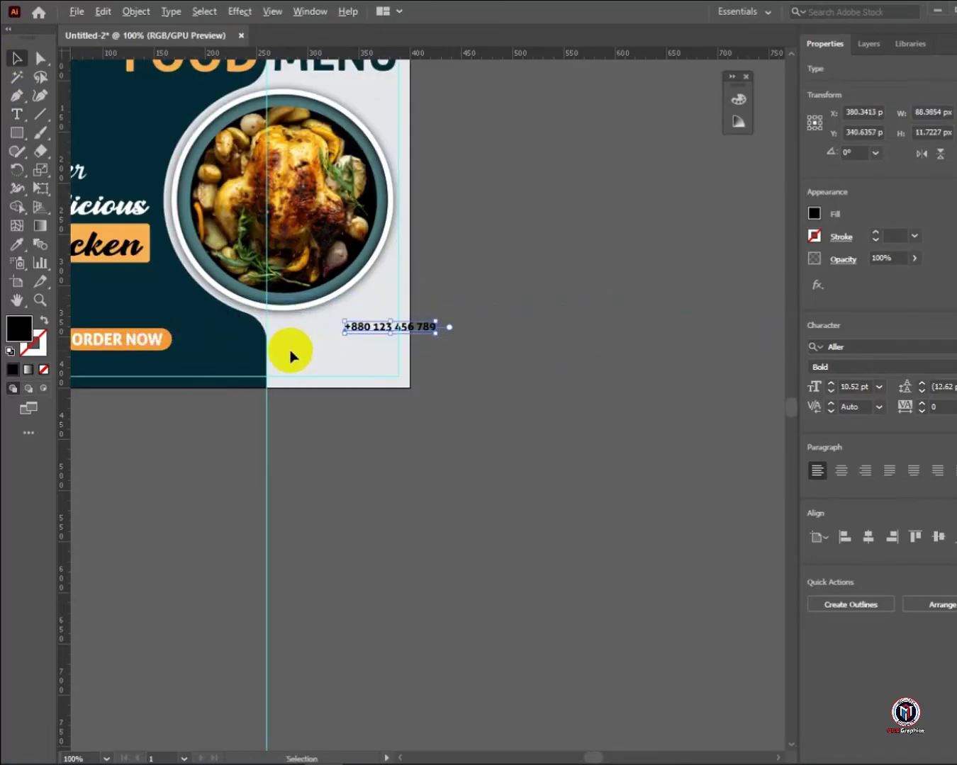
scroll(290, 351, up, 4)
drag(645, 260, 428, 335)
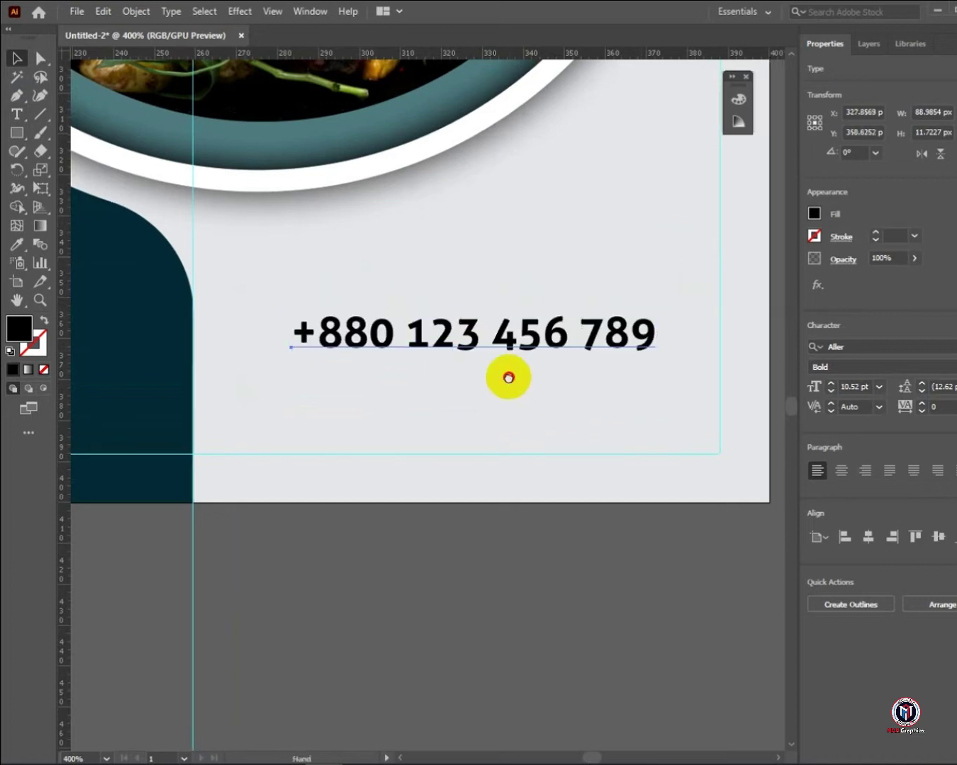
scroll(506, 378, down, 2)
drag(459, 267, 459, 328)
key(t)
drag(615, 332, 280, 324)
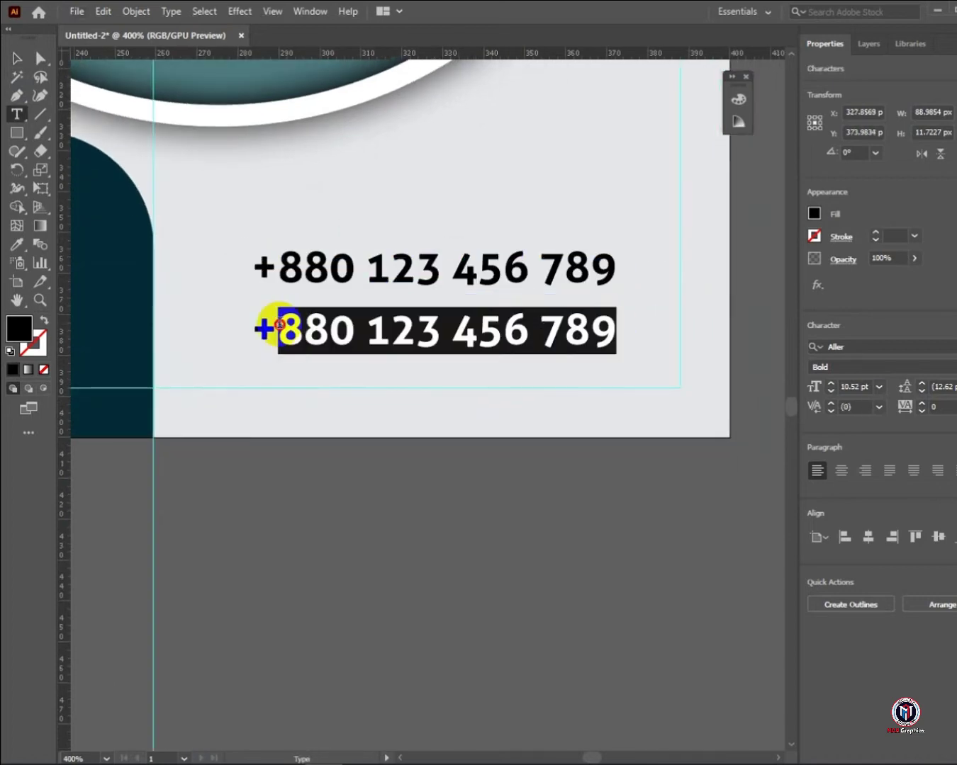
text(www.mahgraphics.com)
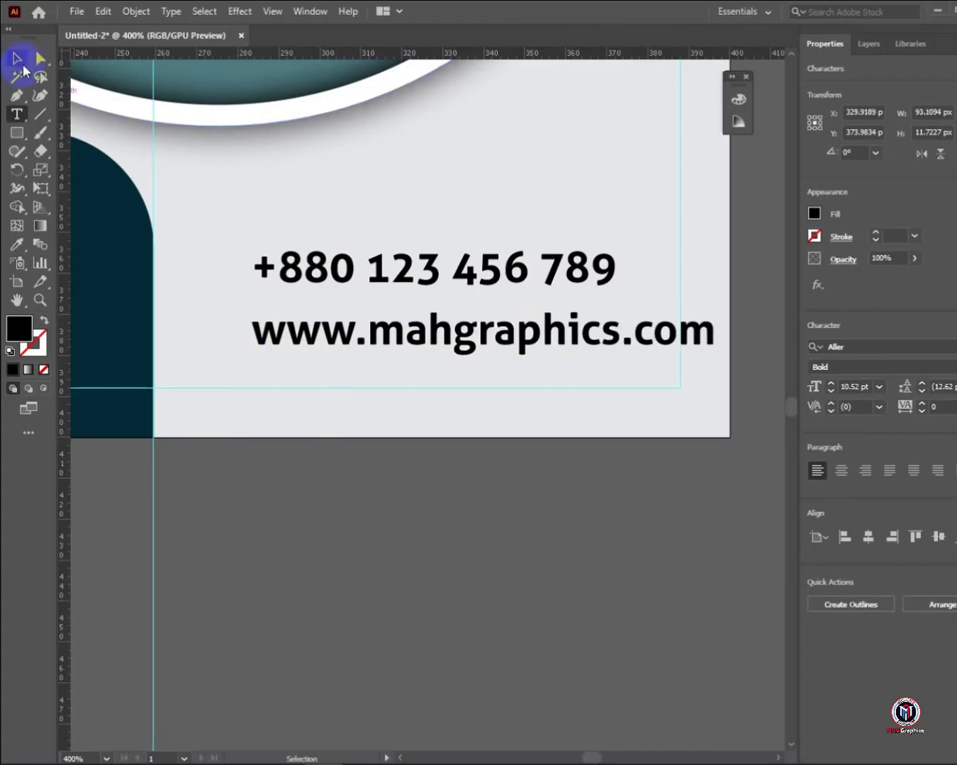
click(21, 62)
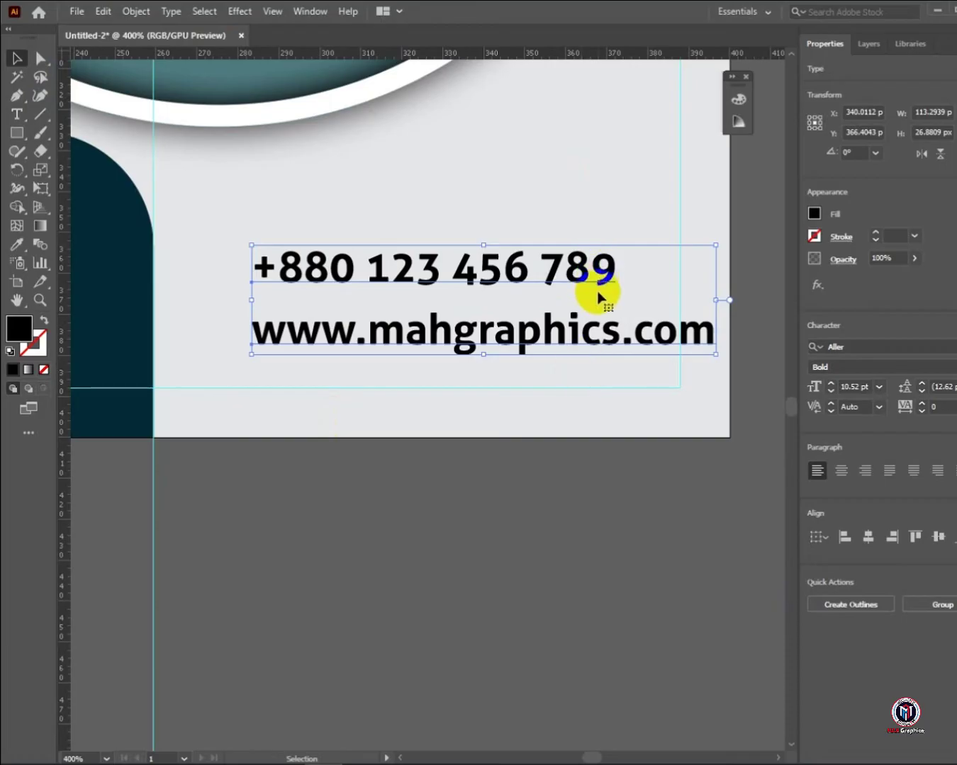
Right-align the phone number and website lines and move them inside the margin guides
click(598, 297)
click(893, 538)
drag(573, 332, 597, 340)
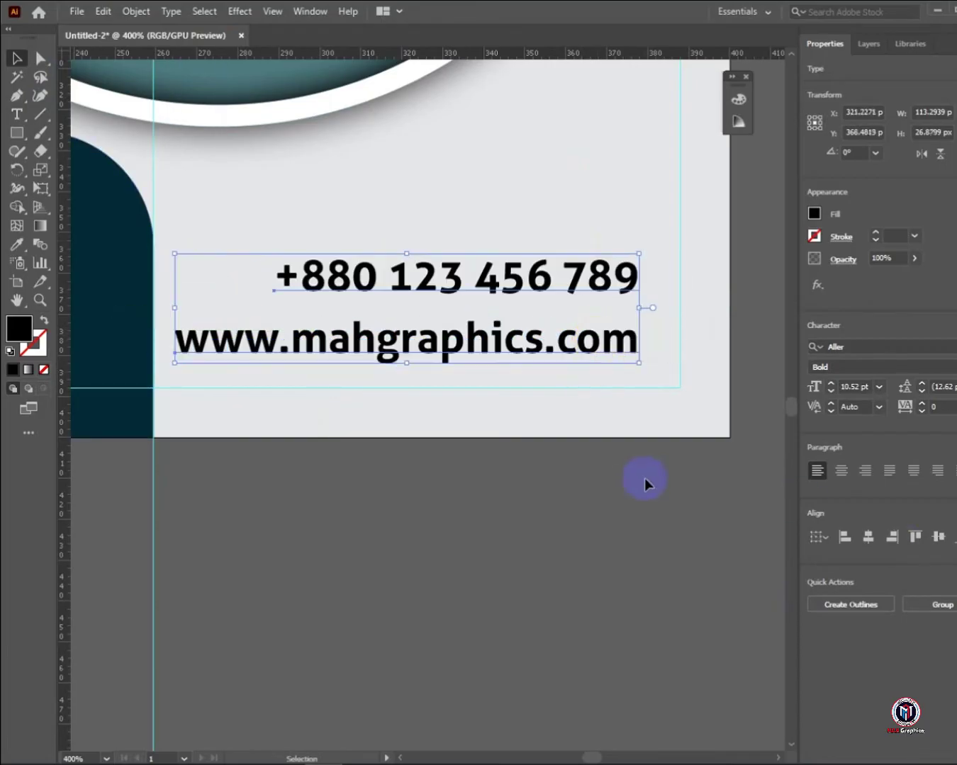
Set both contact lines to the Aller Regular font style
click(848, 367)
click(846, 389)
click(458, 414)
Realign the right edges of the two Regular-style contact lines and nudge them slightly left
click(485, 349)
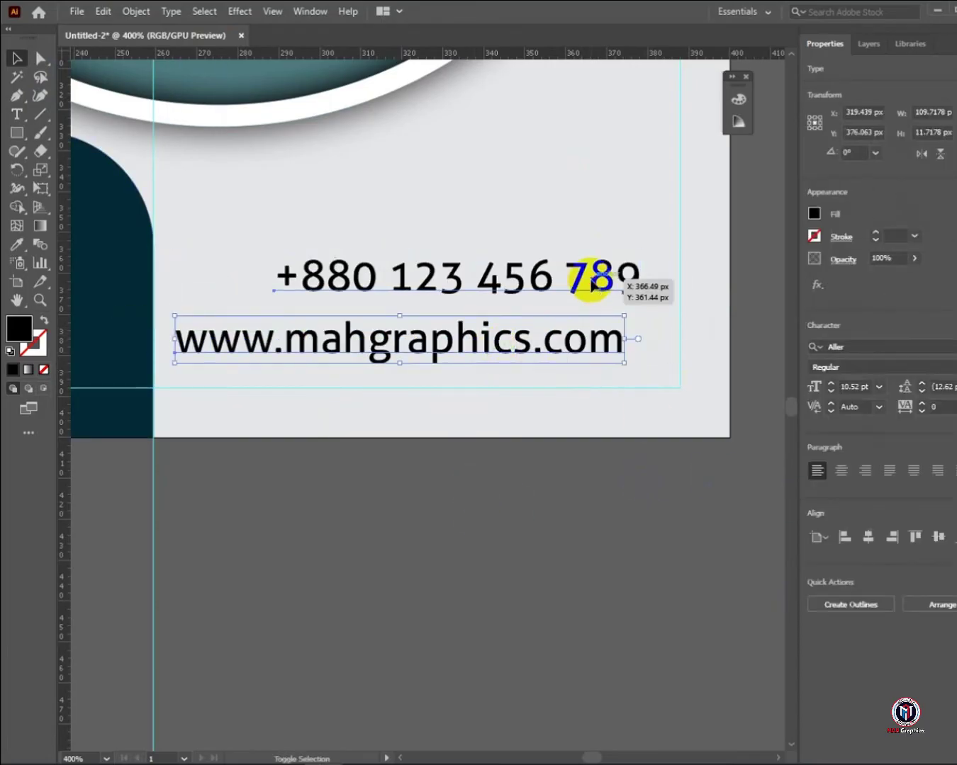
shift+click(599, 280)
click(619, 280)
click(897, 540)
shift+click(557, 339)
shift+click(557, 338)
key(Left)
key(Left)
key(Left)
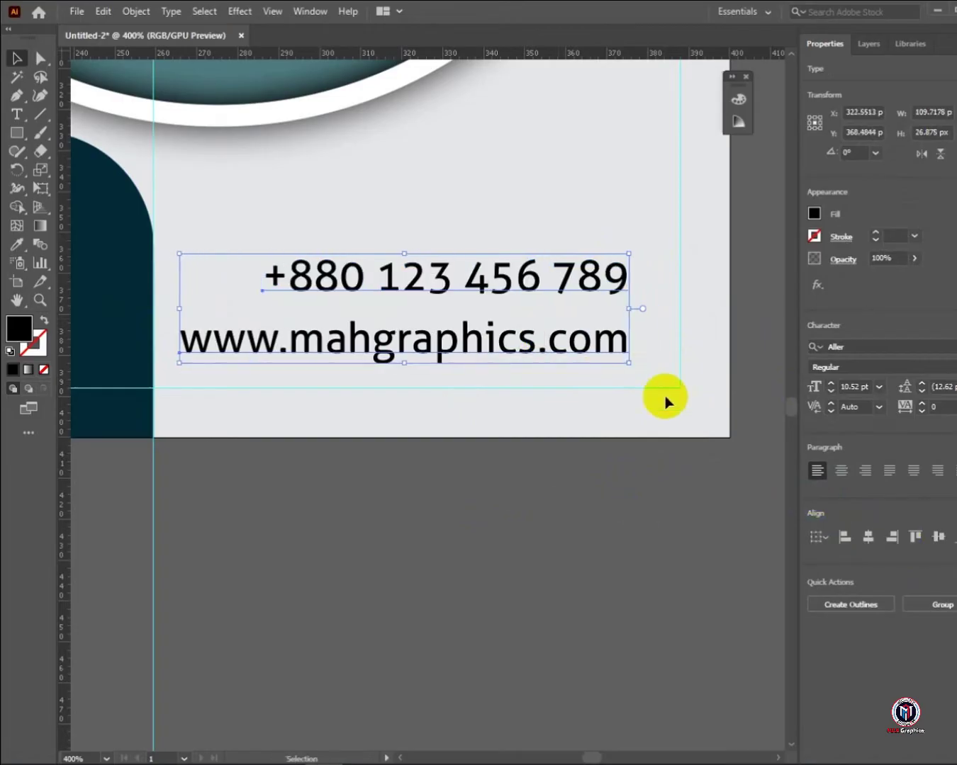
click(662, 402)
Choose the image MAH-Graphics-New-logo-2 from the All Logo folder on drive F: for placing in the document
scroll(662, 425, down, 3)
drag(567, 389, 576, 475)
scroll(524, 320, up, 5)
click(76, 11)
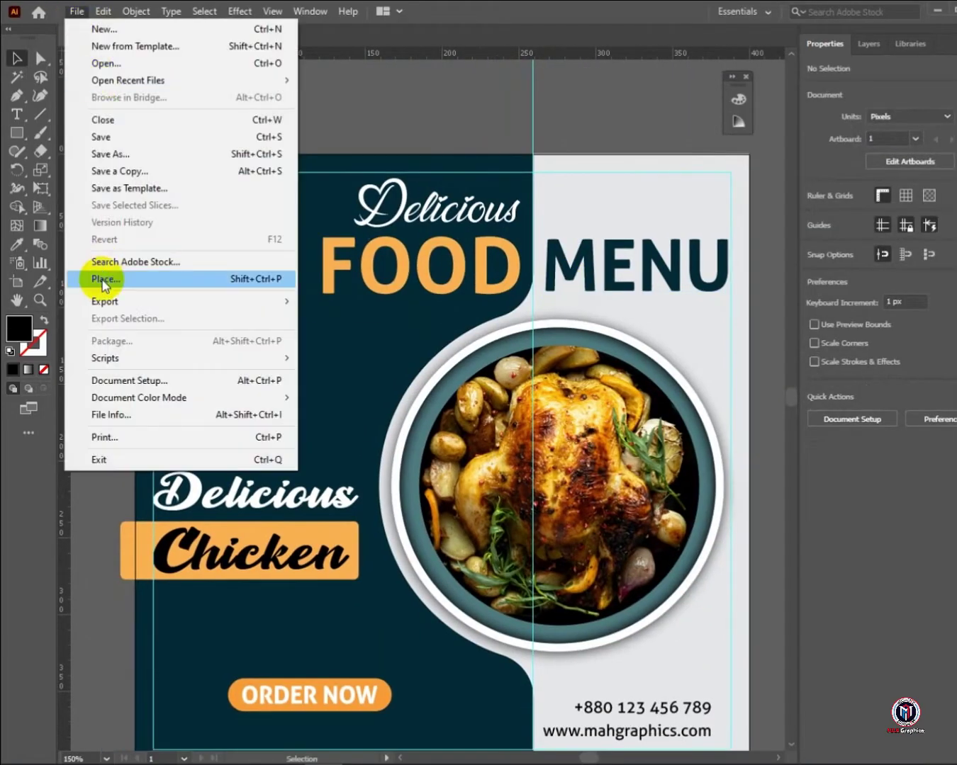
click(105, 280)
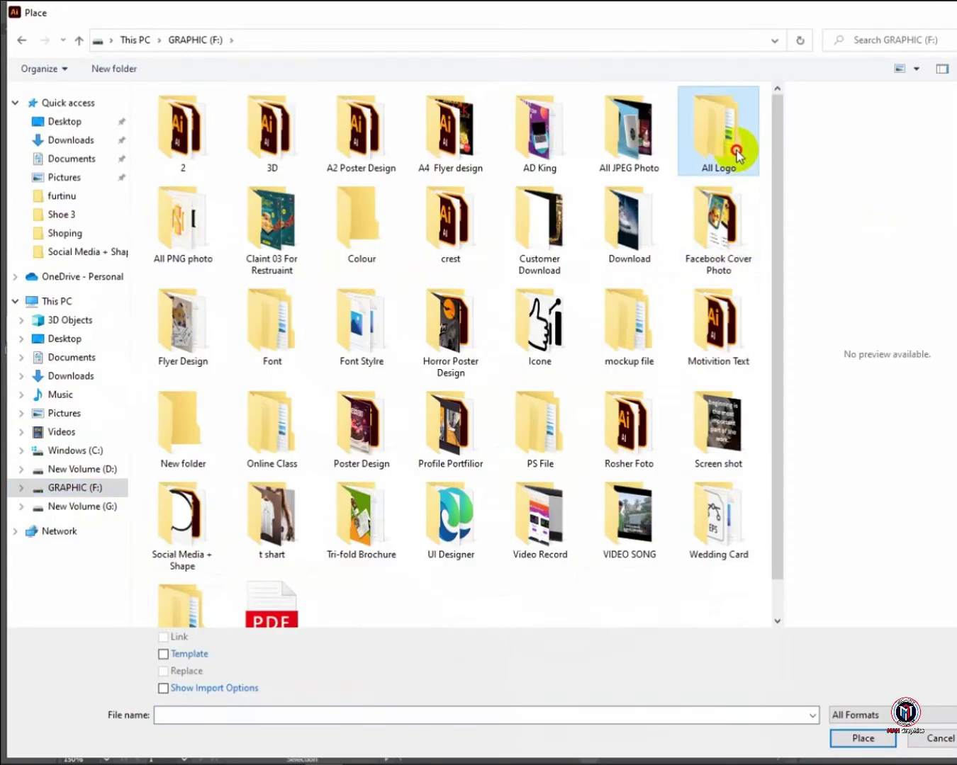
double_click(737, 155)
double_click(252, 111)
click(566, 505)
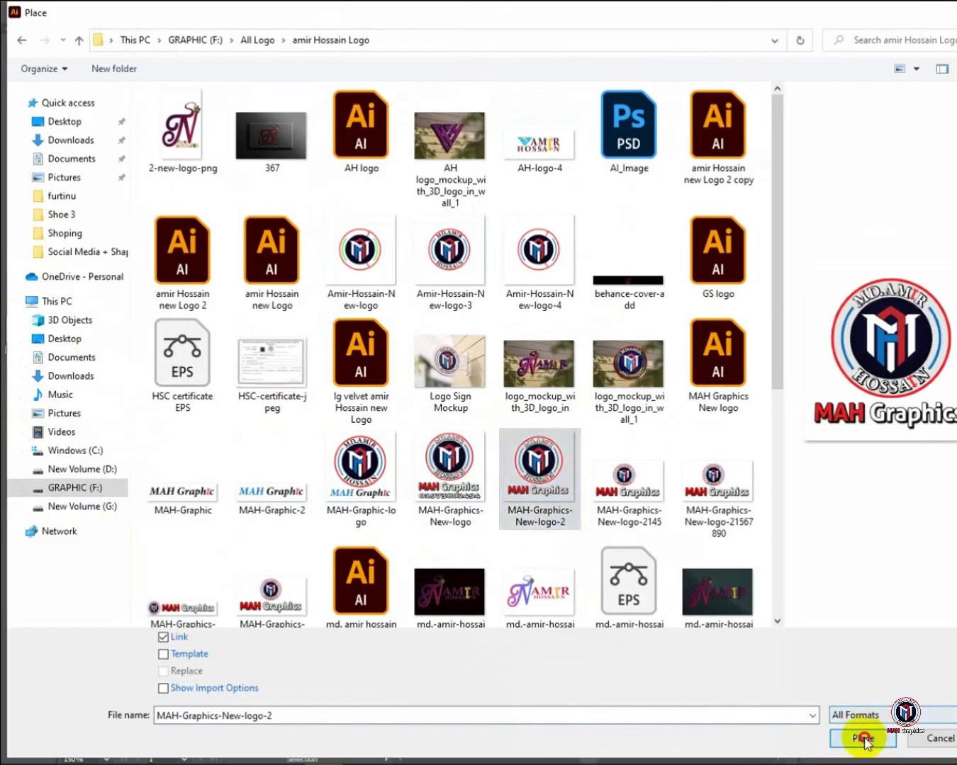
click(864, 742)
Place the logo near the artboard's upper-left corner, resize it and embed the image
click(128, 122)
drag(189, 183, 375, 340)
scroll(179, 218, up, 5)
scroll(456, 287, down, 1)
drag(456, 287, 413, 315)
drag(454, 300, 426, 336)
click(858, 419)
Scale the logo down to about 45 × 45 px and fit it to the upper-left corner of the margin guides
scroll(591, 518, up, 1)
drag(636, 615, 622, 602)
drag(455, 468, 435, 452)
click(637, 609)
scroll(592, 576, down, 2)
click(471, 478)
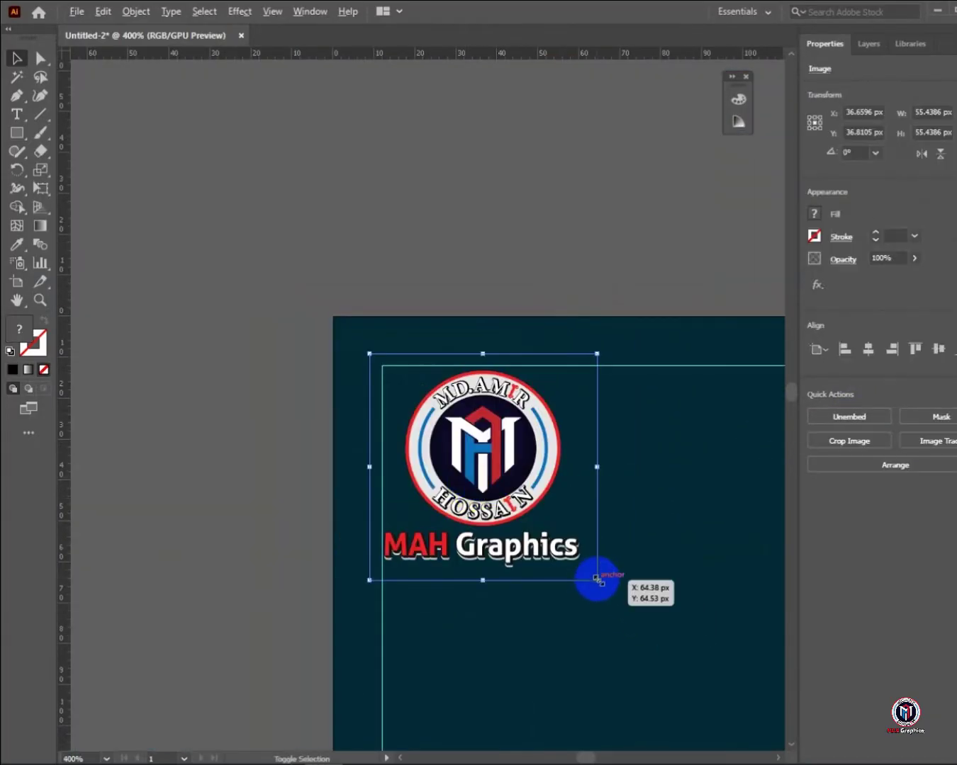
drag(597, 580, 576, 571)
drag(473, 486, 443, 447)
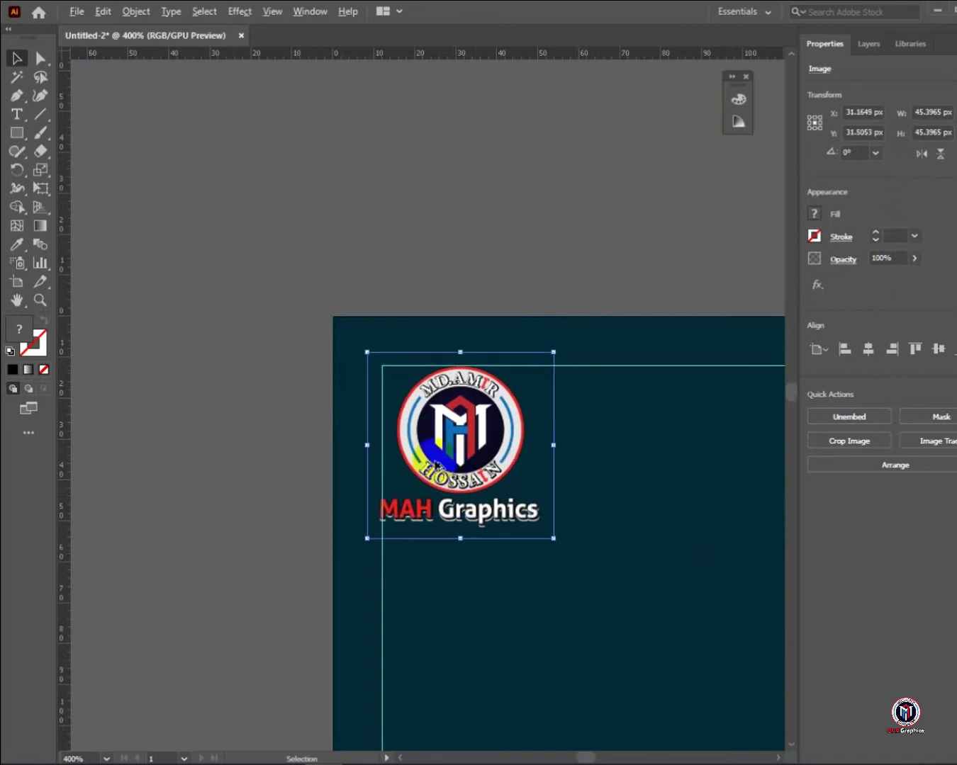
Reposition the word MENU and scale it down to about 122 px wide so it fits inside the margin guide
scroll(445, 441, up, 1)
scroll(503, 498, down, 3)
drag(558, 533, 481, 523)
click(531, 556)
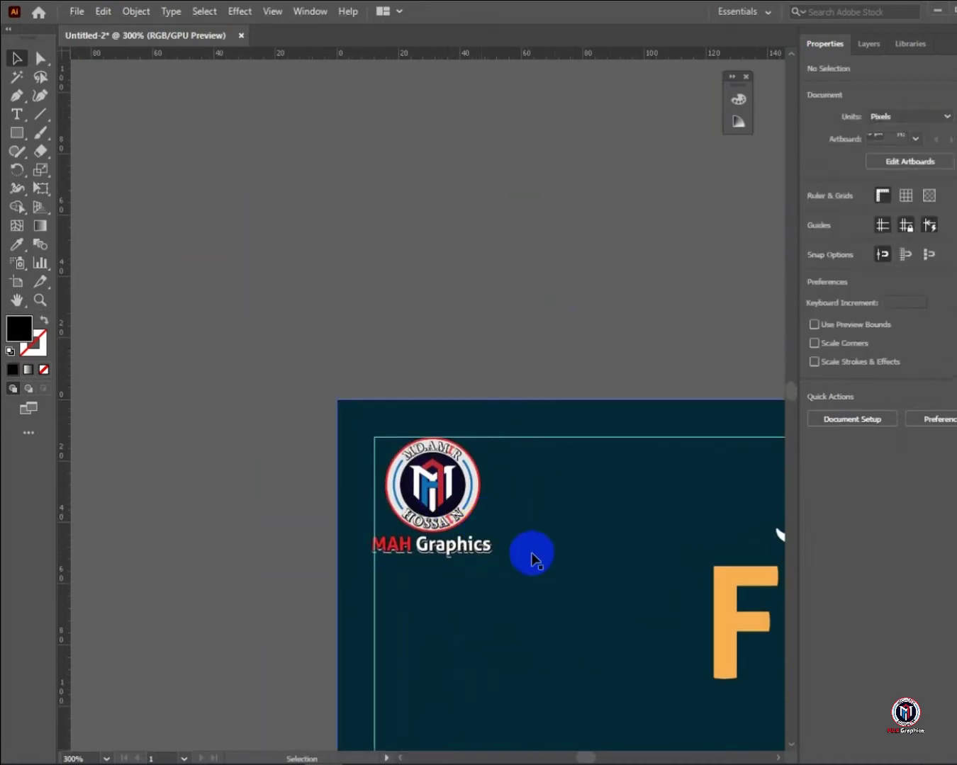
scroll(531, 555, down, 2)
drag(716, 595, 454, 446)
click(489, 444)
drag(528, 487, 556, 499)
key(Right)
key(Down)
key(Right)
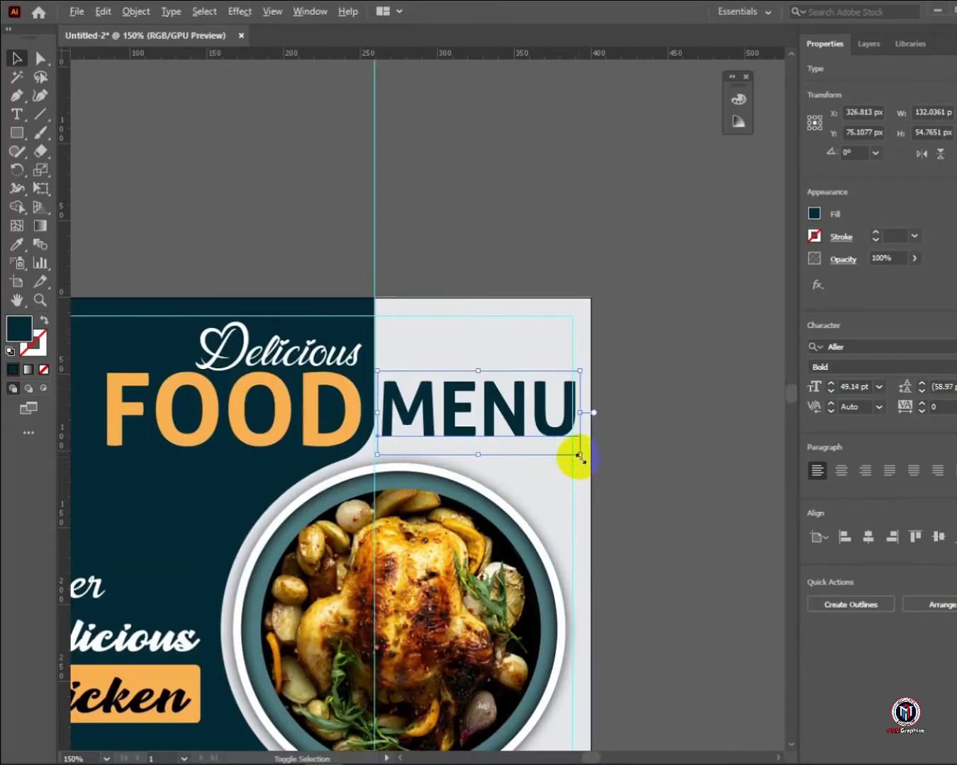
drag(577, 453, 572, 450)
click(653, 440)
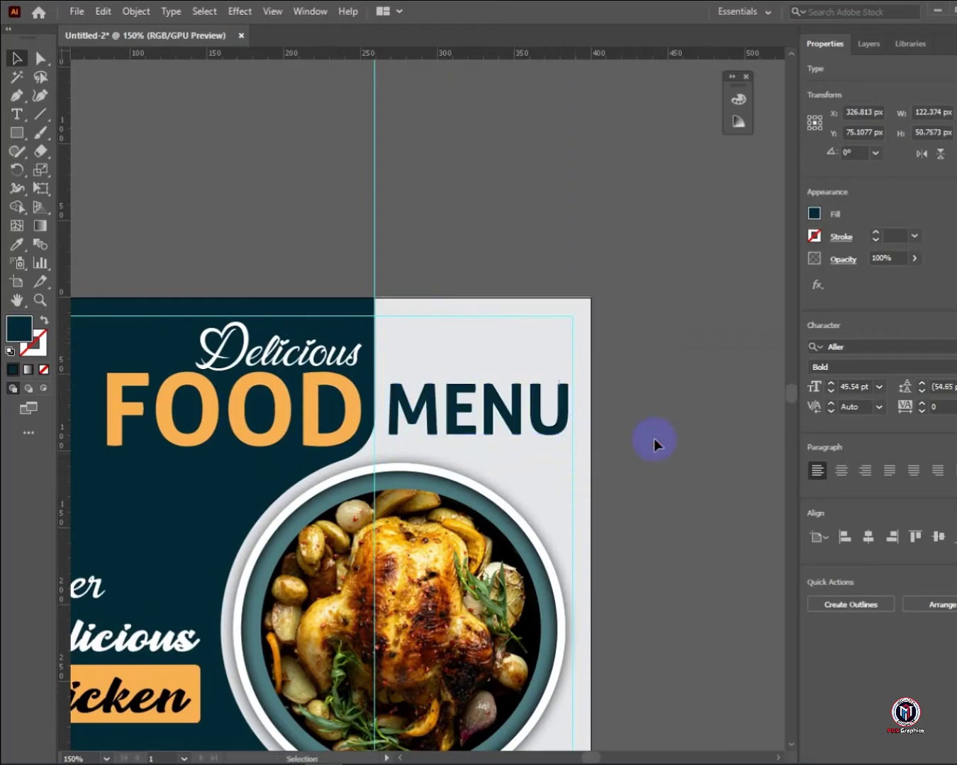
Draw a thin vertical ellipse about 5.7 × 44 px above the artboard and unite it with a centred 90° copy into a cross-shaped sparkle
click(507, 425)
drag(113, 185, 428, 520)
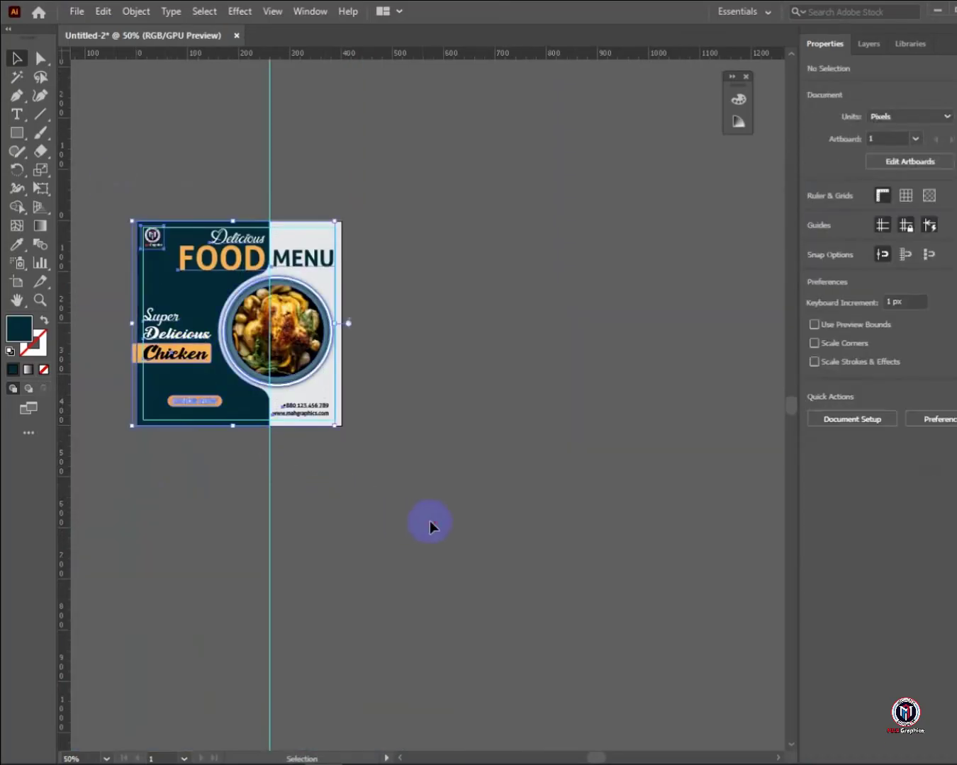
click(17, 211)
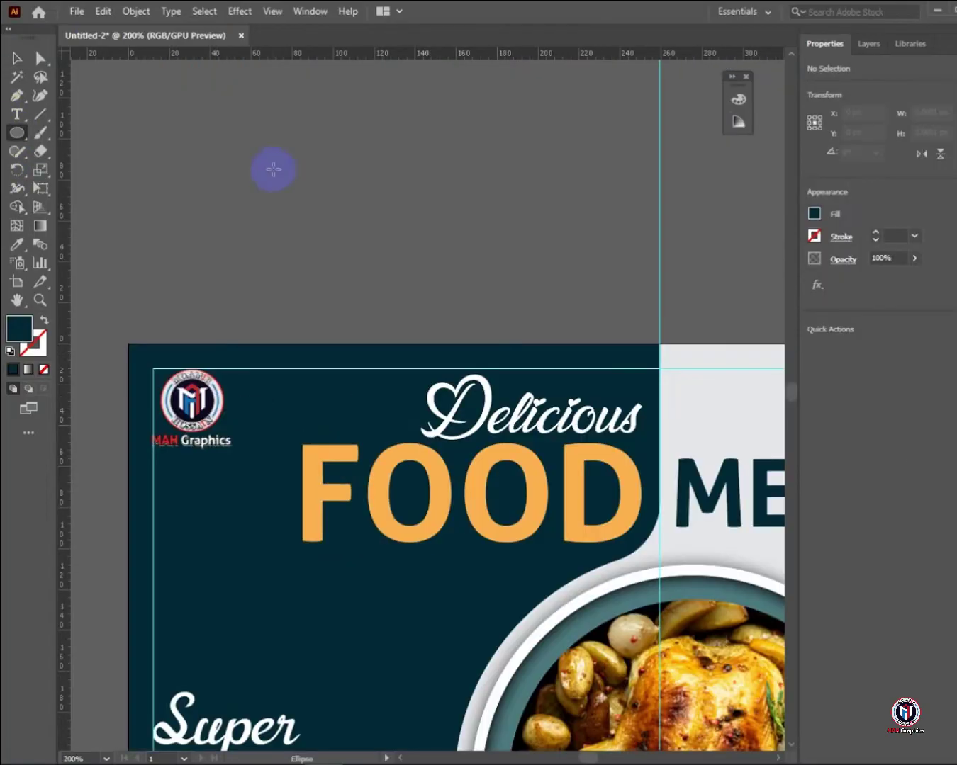
drag(273, 169, 284, 258)
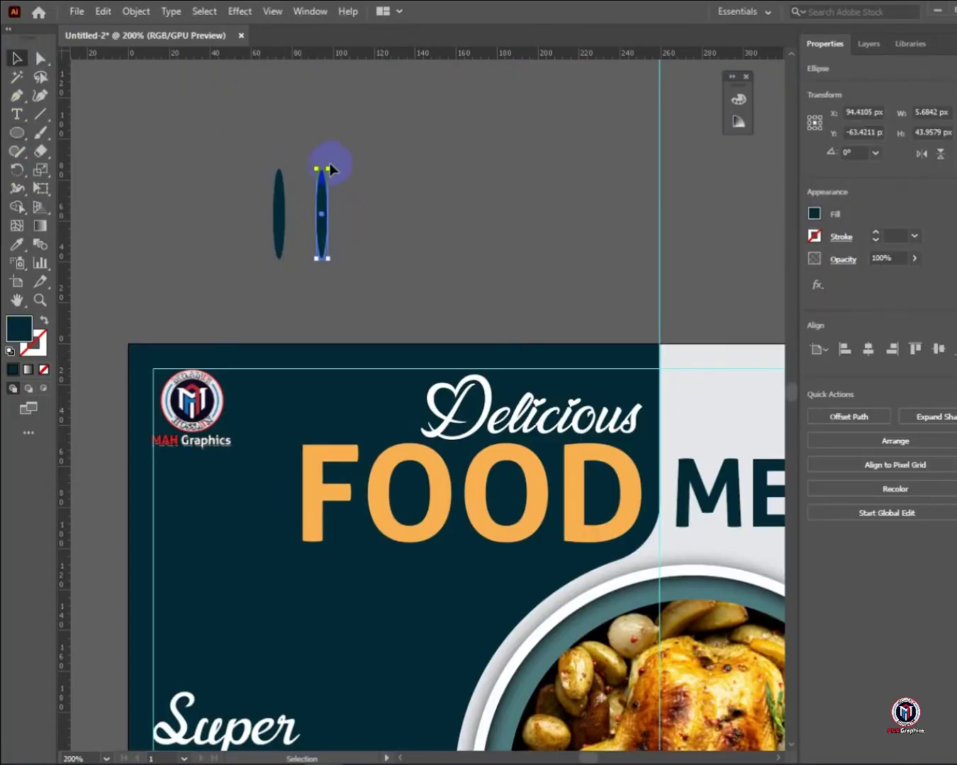
scroll(330, 169, up, 4)
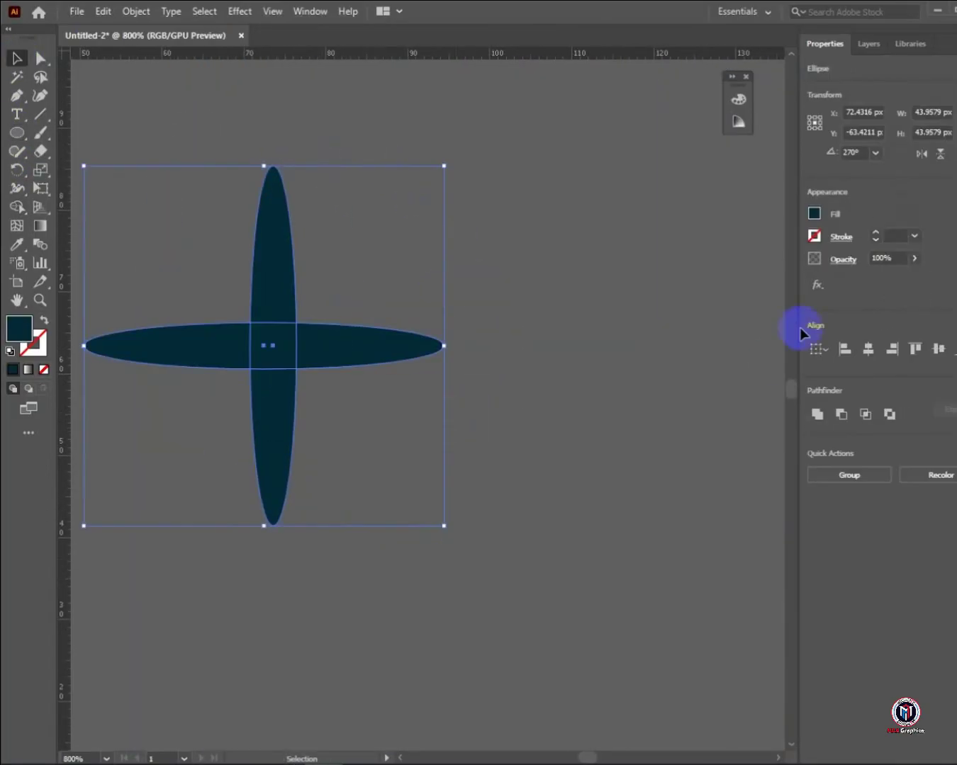
click(868, 349)
click(818, 415)
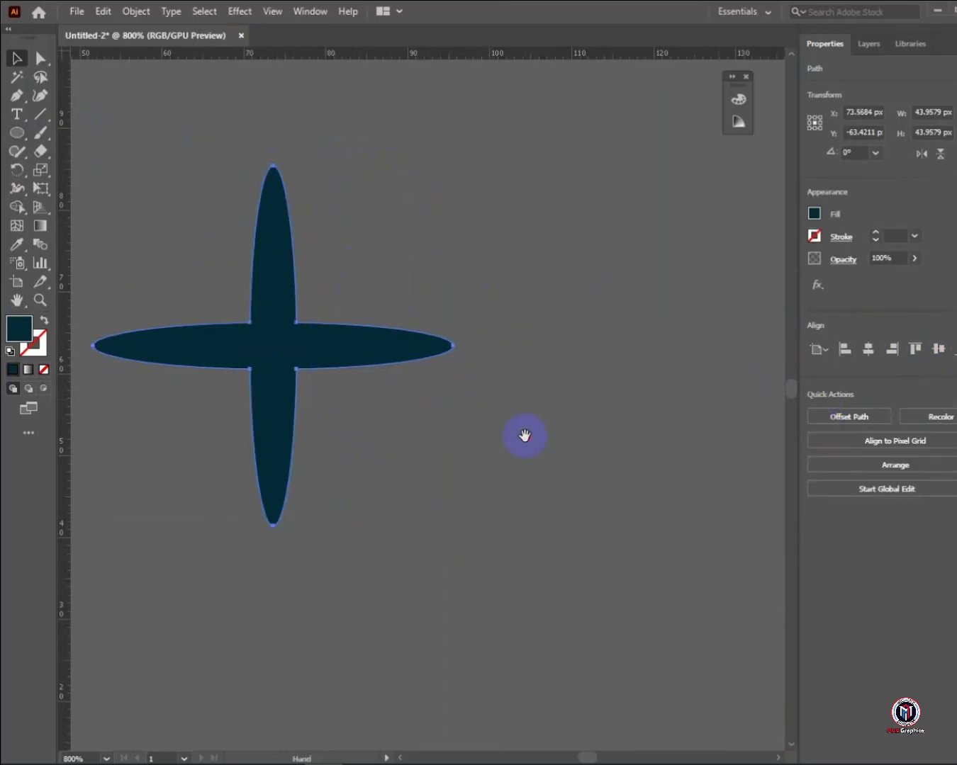
Apply the FOOD lettering's orange to the sparkle and place it on the dark panel below the logo, shrunk to about 18 × 18 px
scroll(615, 421, down, 4)
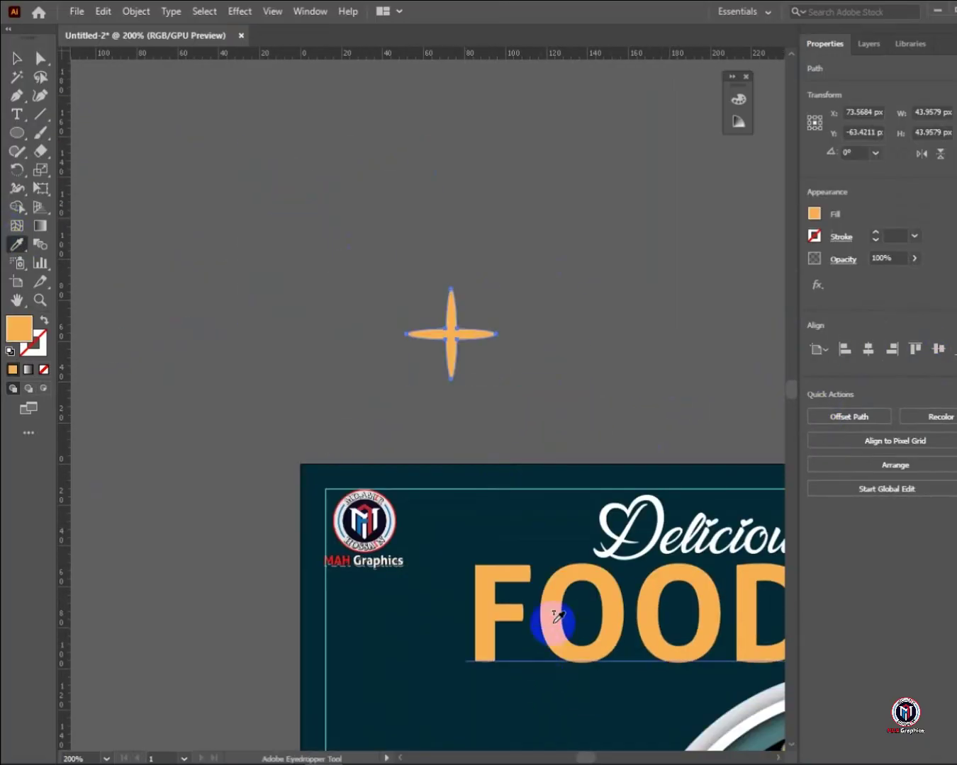
key(v)
click(547, 257)
scroll(546, 253, down, 4)
drag(514, 267, 440, 337)
scroll(516, 426, up, 5)
drag(404, 280, 507, 416)
drag(505, 412, 406, 482)
Fill the sparkle with white and scale it down to about 9 × 9 px
scroll(477, 472, up, 3)
scroll(471, 450, up, 1)
click(606, 458)
click(820, 213)
click(667, 270)
scroll(395, 473, down, 4)
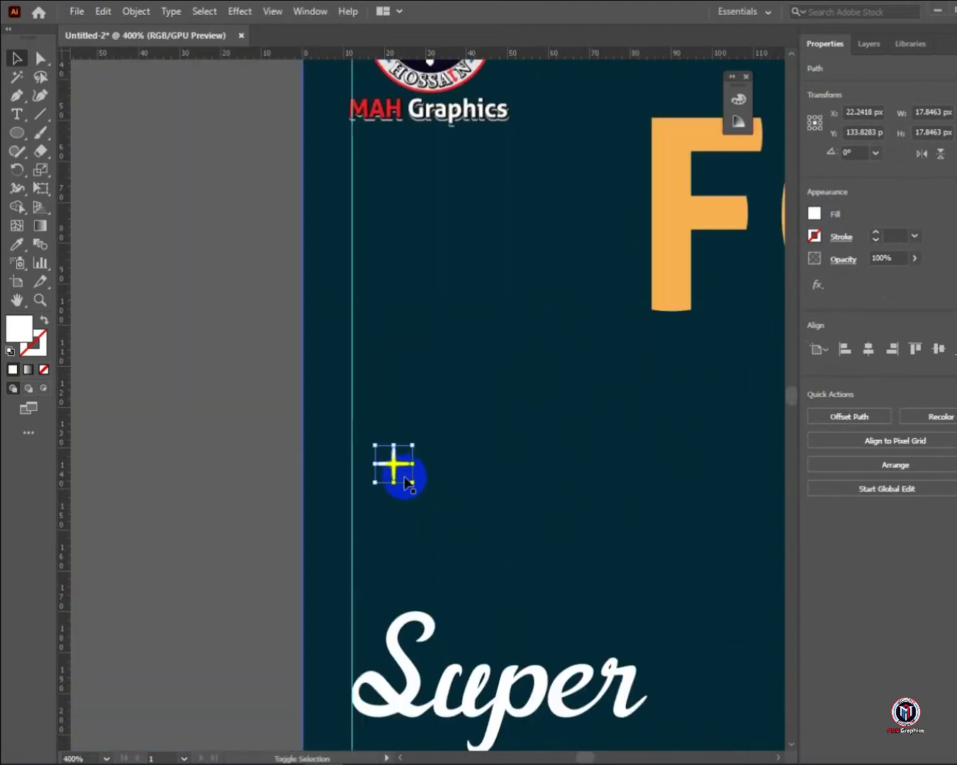
Scatter copies of the white sparkle over the dark panel around the Super Delicious Chicken text and the ORDER NOW button
drag(378, 387, 355, 552)
scroll(383, 390, down, 2)
drag(346, 615, 426, 226)
scroll(230, 459, up, 3)
drag(232, 459, 691, 211)
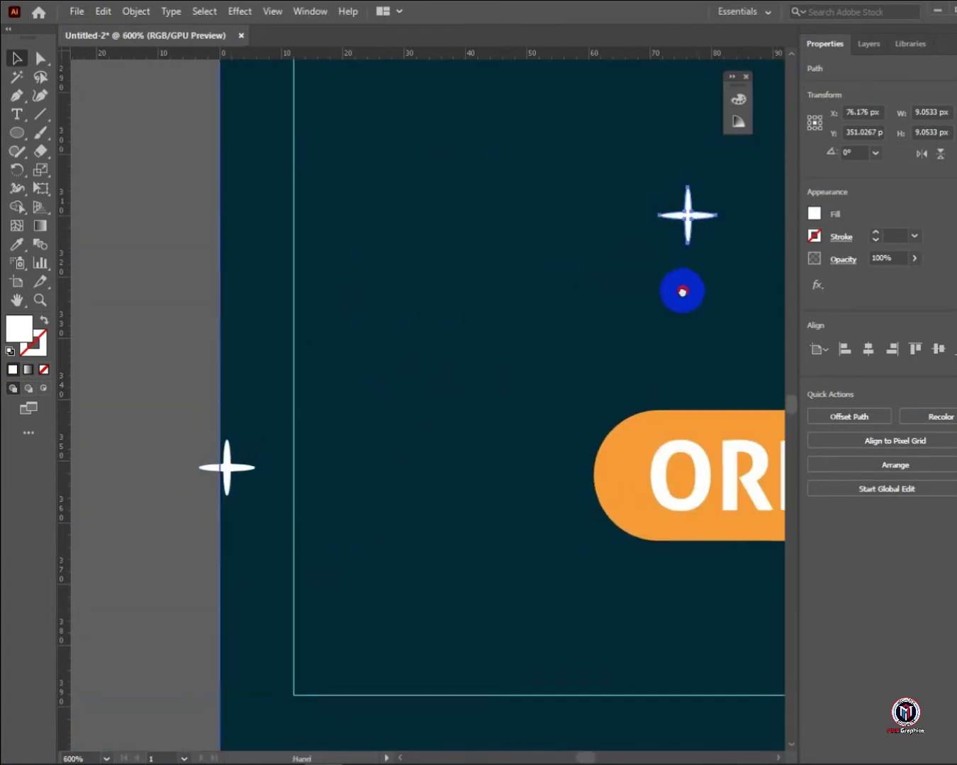
drag(681, 293, 182, 410)
scroll(181, 409, down, 3)
drag(183, 387, 90, 622)
scroll(500, 472, up, 3)
drag(241, 570, 340, 555)
scroll(358, 546, down, 4)
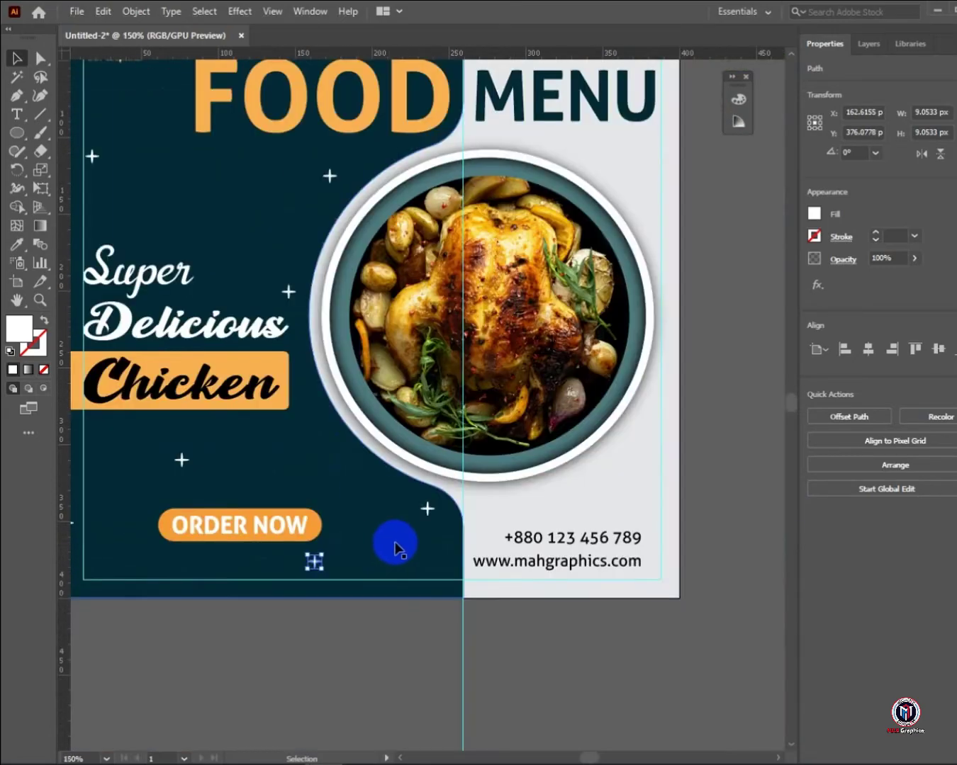
Place another white sparkle copy between the logo and the word Delicious near the artboard's upper edge
drag(396, 543, 578, 675)
drag(494, 697, 377, 145)
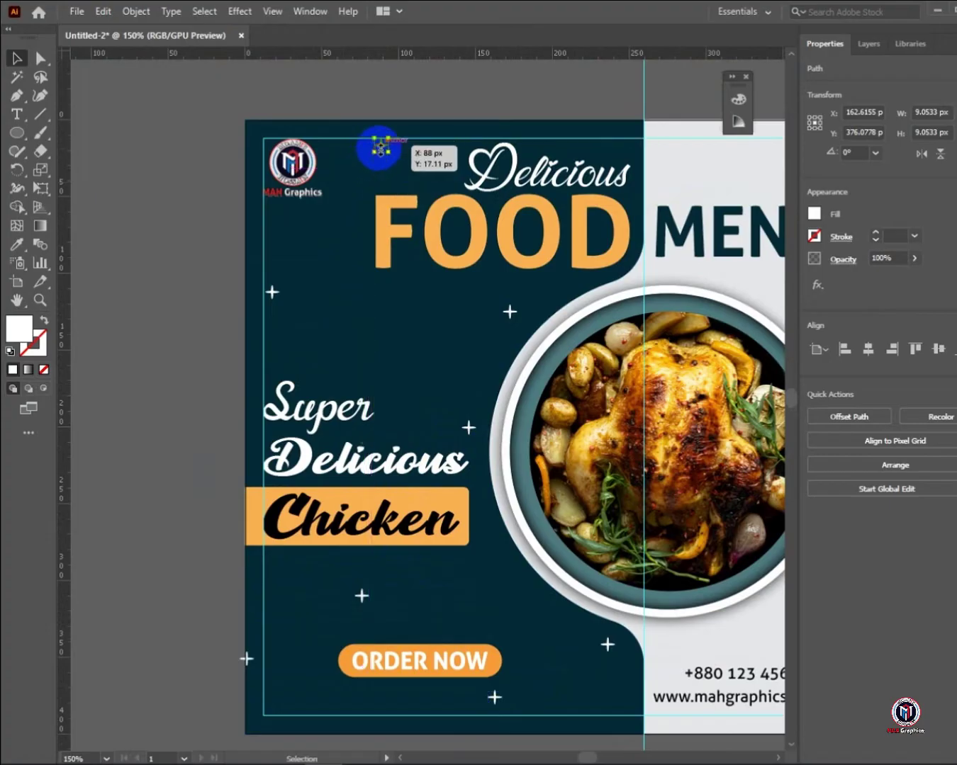
scroll(378, 146, up, 3)
scroll(324, 259, down, 5)
drag(363, 373, 375, 335)
scroll(292, 423, up, 5)
click(262, 527)
Create a three-sided polygon below the Chicken bar and turn it into a right-pointing triangle about 16 × 29 px
drag(17, 133, 71, 178)
click(363, 393)
triple_click(464, 390)
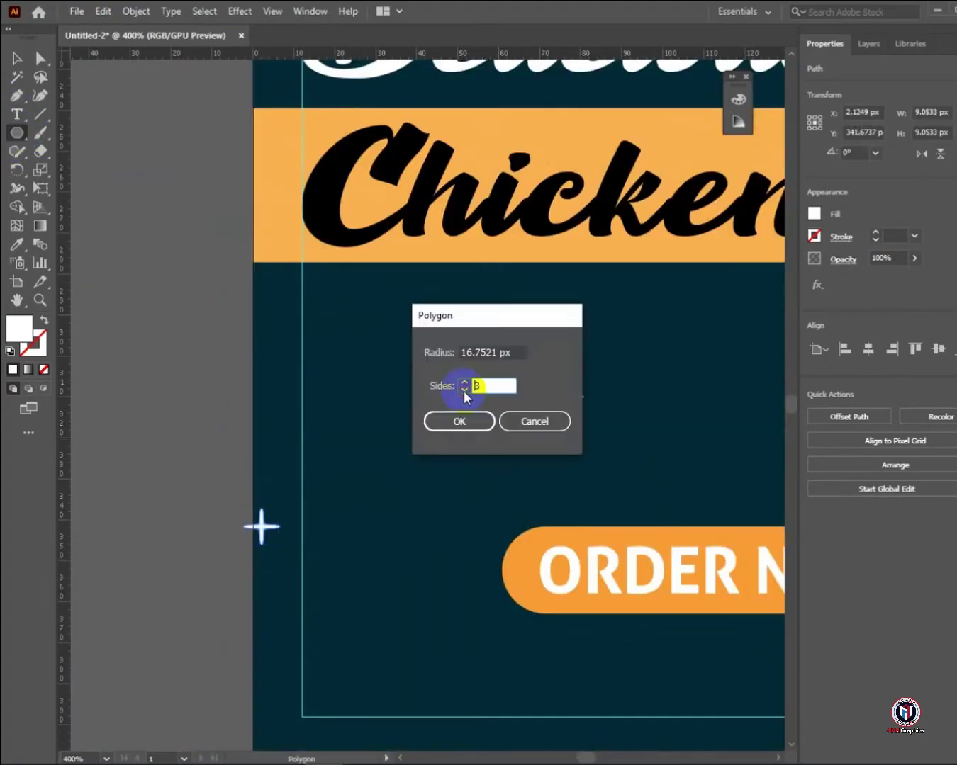
click(467, 422)
click(366, 342)
drag(429, 321, 494, 377)
Duplicate the triangle to its right and repeat the copy to make a row of five
click(15, 59)
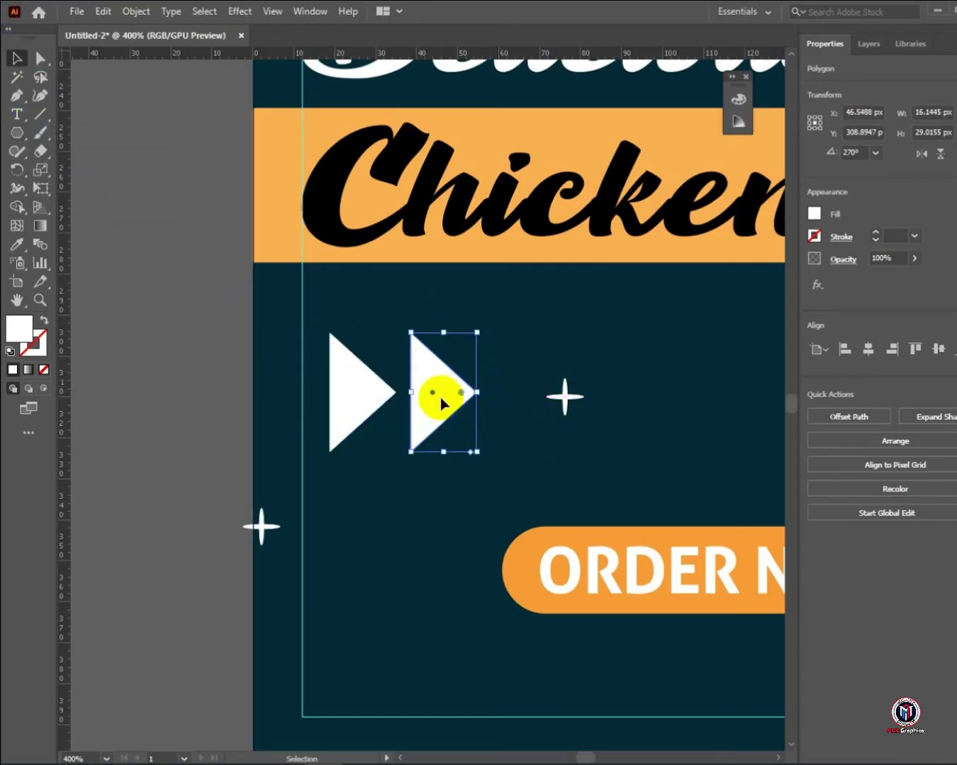
key(ctrl+d)
key(ctrl+d)
key(ctrl+d)
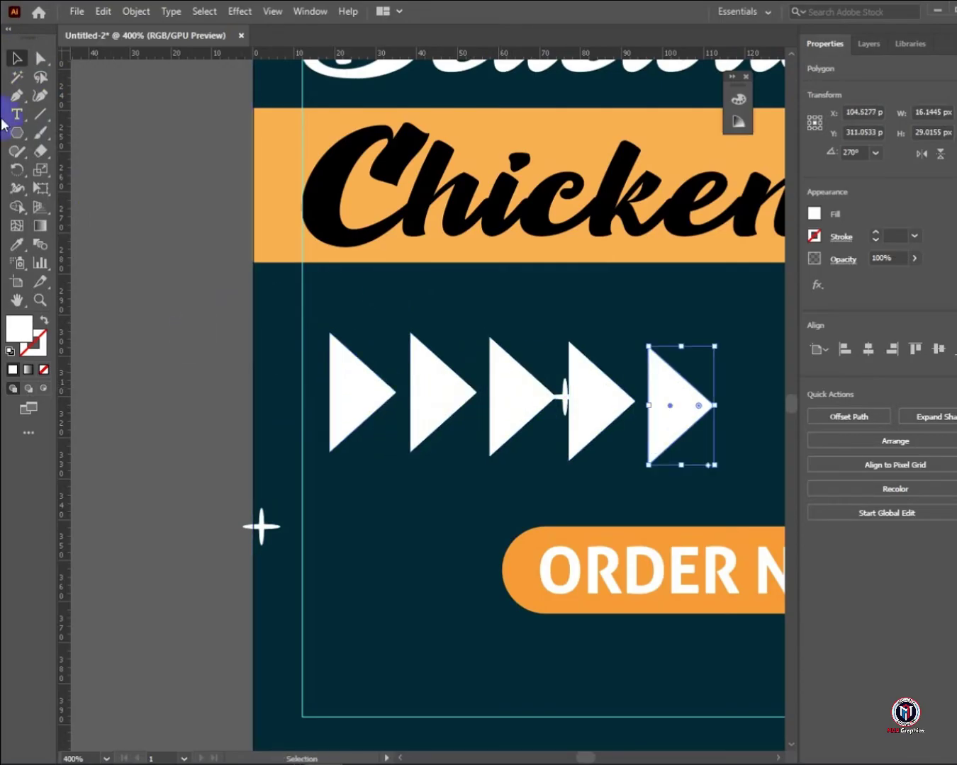
Fill the five triangles with the ORDER NOW button's orange and group them
key(ctrl+minus)
click(588, 380)
shift+click(525, 383)
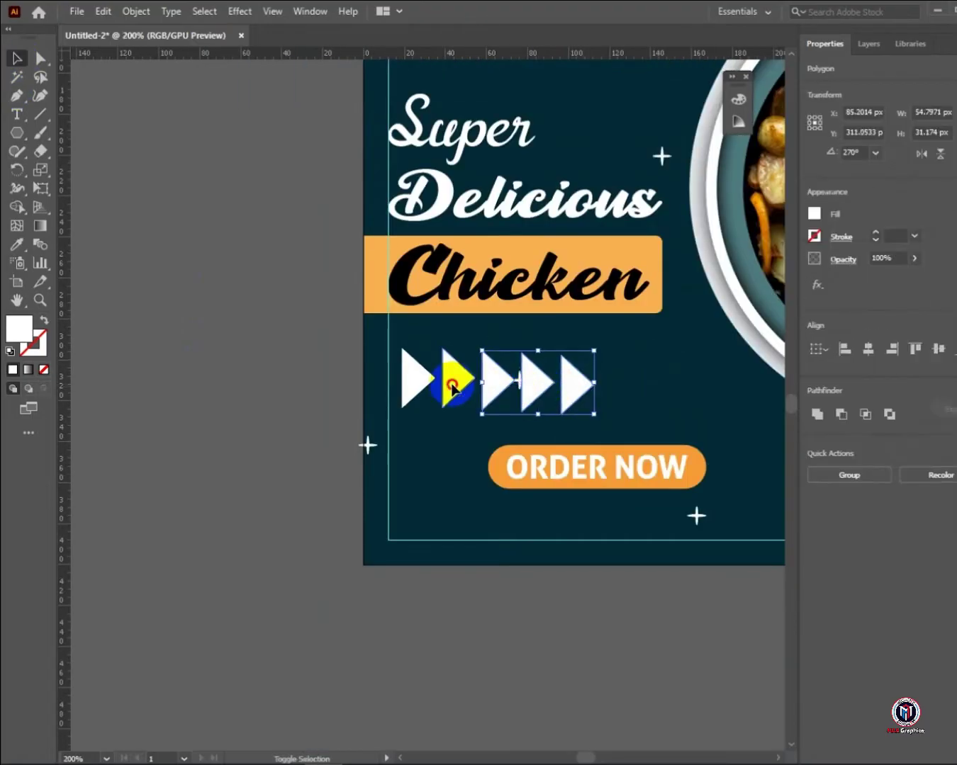
click(662, 446)
key(v)
key(ctrl+g)
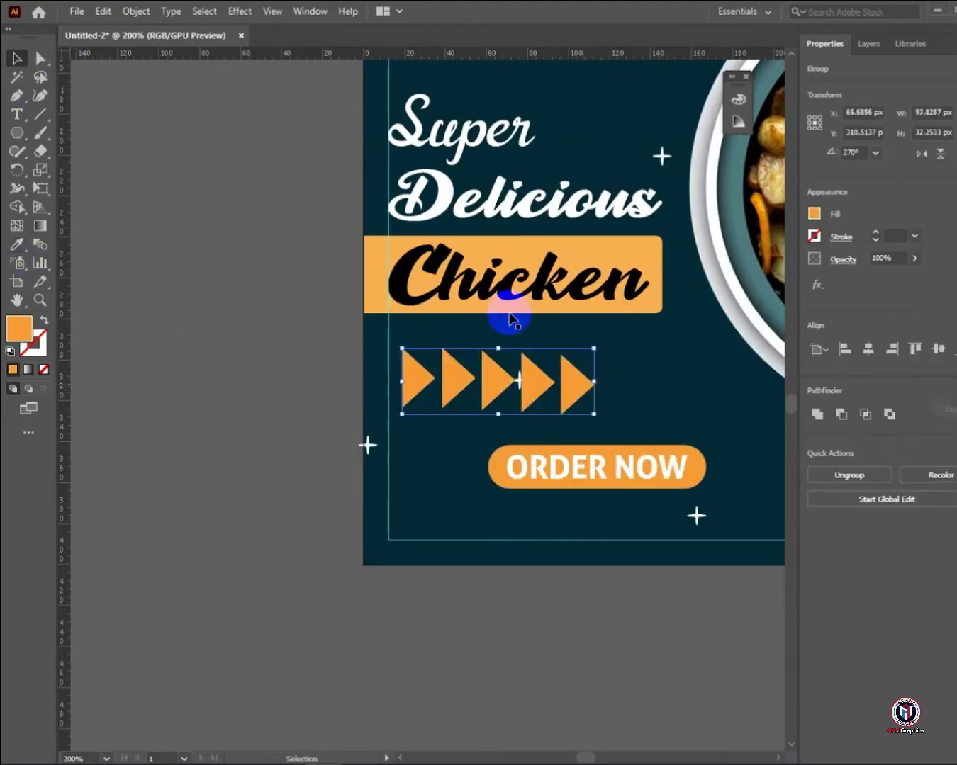
Scale the arrow group to about 30 × 10 px and place it at the artboard's lower-left corner
drag(594, 380, 528, 389)
scroll(482, 402, up, 4)
scroll(581, 261, down, 4)
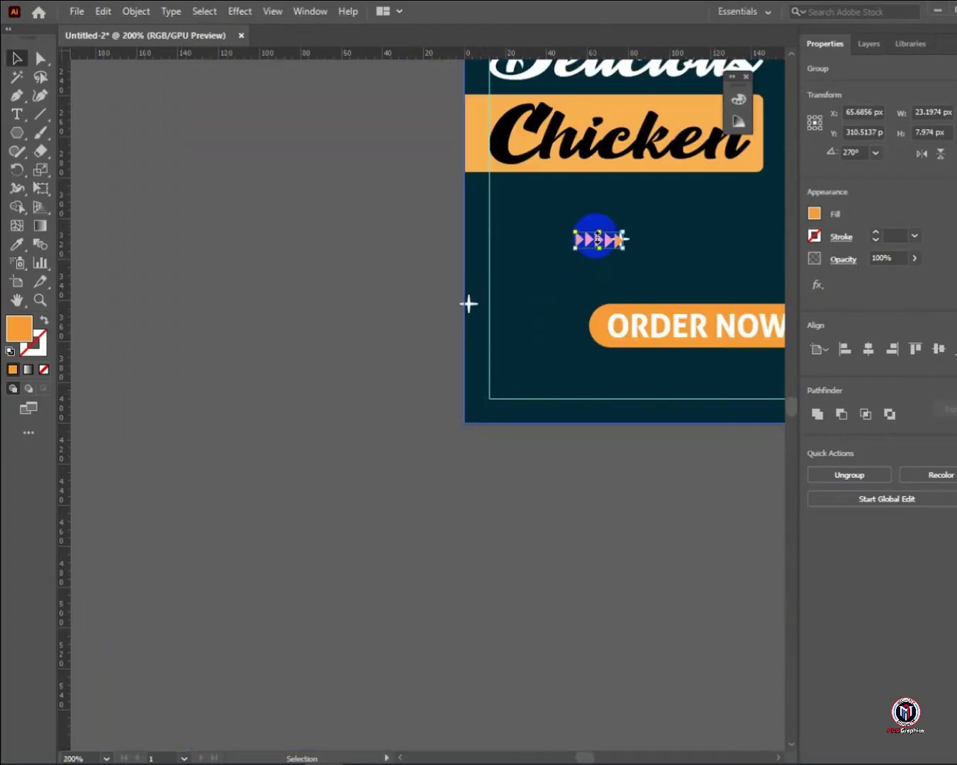
drag(598, 243, 502, 415)
scroll(502, 414, up, 3)
drag(547, 451, 569, 465)
scroll(413, 462, up, 4)
drag(354, 312, 372, 337)
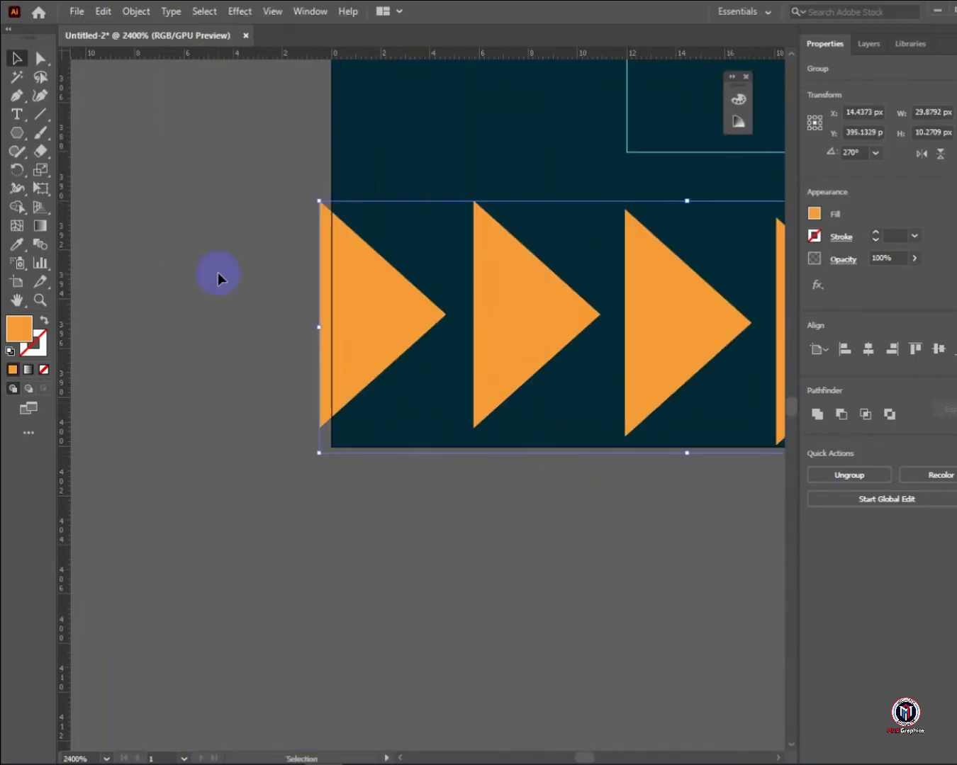
Copy the arrow group into the empty area above the word Super and scale it down slightly
click(218, 272)
scroll(321, 270, down, 7)
click(212, 663)
drag(322, 273, 327, 129)
scroll(353, 140, up, 2)
drag(371, 369, 360, 366)
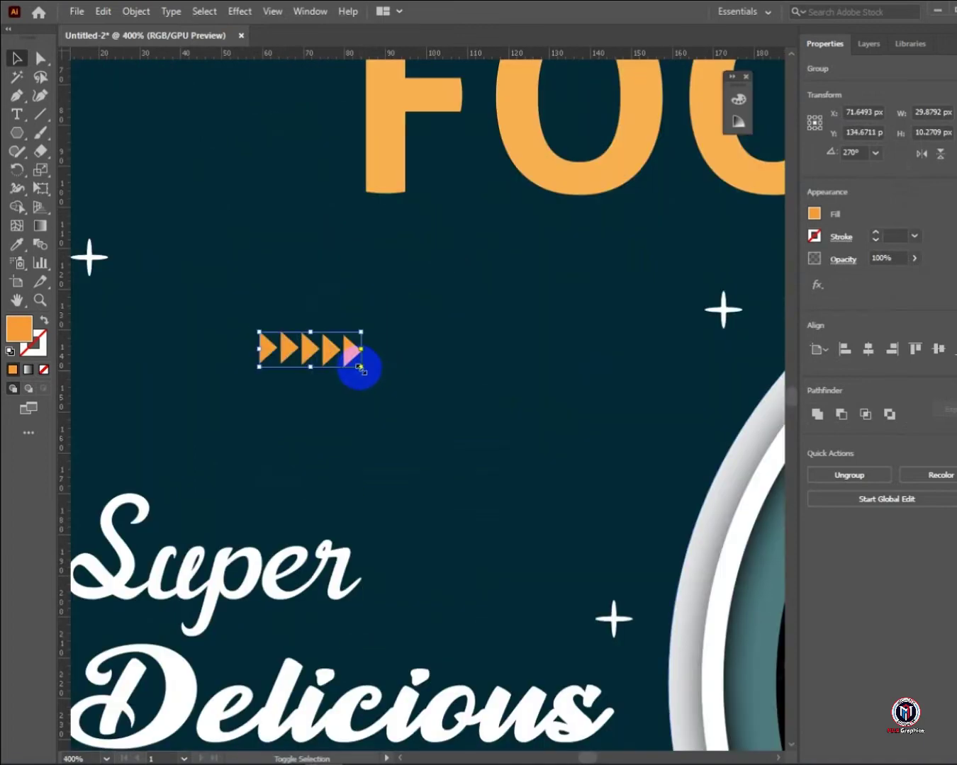
click(365, 411)
Add a white sparkle copy between FOOD and the upper arrow group
scroll(304, 386, down, 4)
drag(252, 396, 221, 312)
drag(281, 325, 319, 414)
scroll(404, 384, up, 3)
Copy a sparkle onto the light panel above MENU and give it the MENU lettering's dark teal fill
drag(141, 466, 628, 170)
drag(679, 205, 488, 239)
click(17, 245)
click(79, 250)
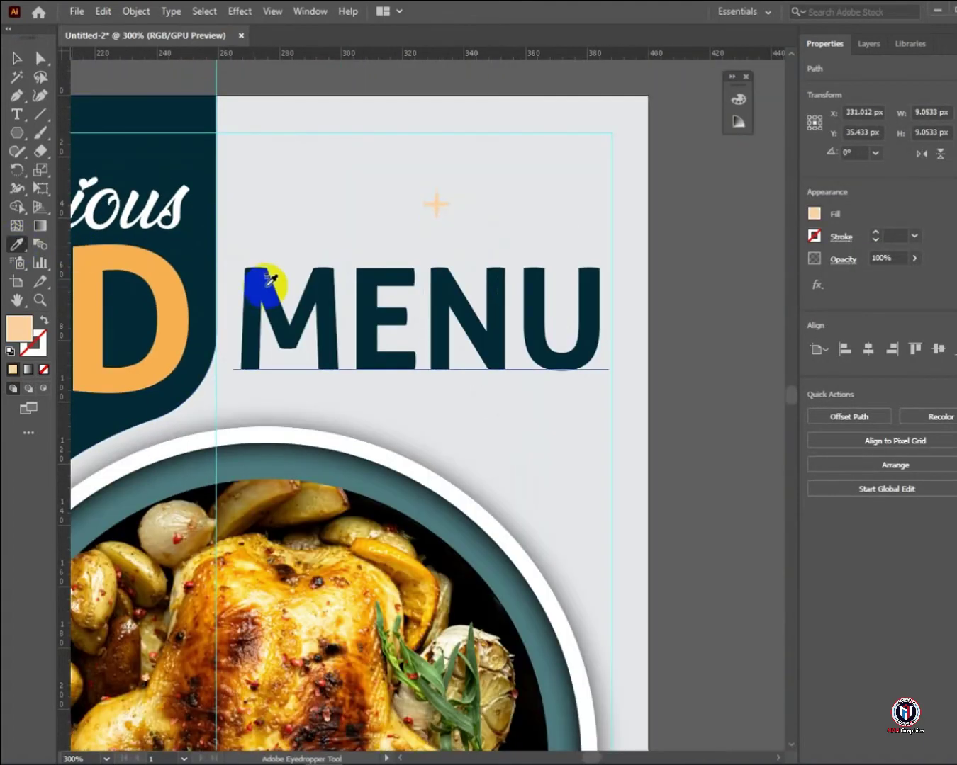
click(423, 202)
Scatter copies of the dark teal sparkle over the light panel around MENU, the plate and the contact lines
drag(431, 205, 594, 142)
drag(596, 141, 336, 164)
drag(336, 164, 347, 141)
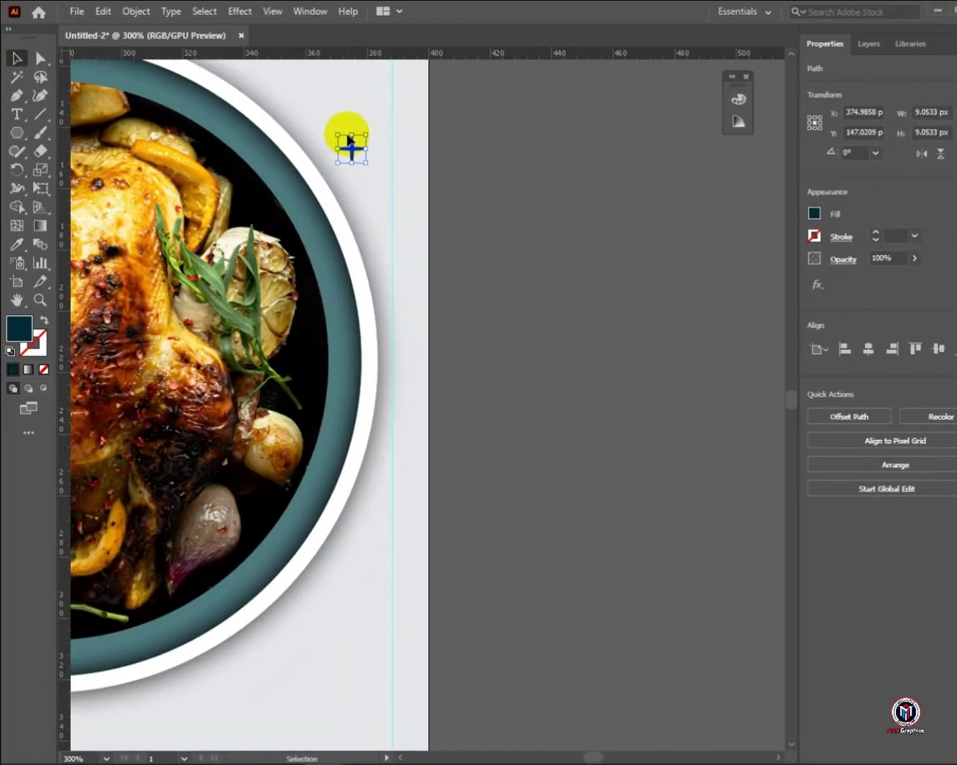
drag(372, 226, 364, 612)
drag(317, 641, 622, 142)
drag(673, 114, 362, 228)
drag(353, 226, 671, 248)
drag(671, 249, 460, 484)
scroll(375, 392, down, 4)
Delete a surplus sparkle from the layout
click(409, 449)
scroll(557, 274, up, 4)
click(440, 128)
key(Delete)
scroll(280, 266, down, 2)
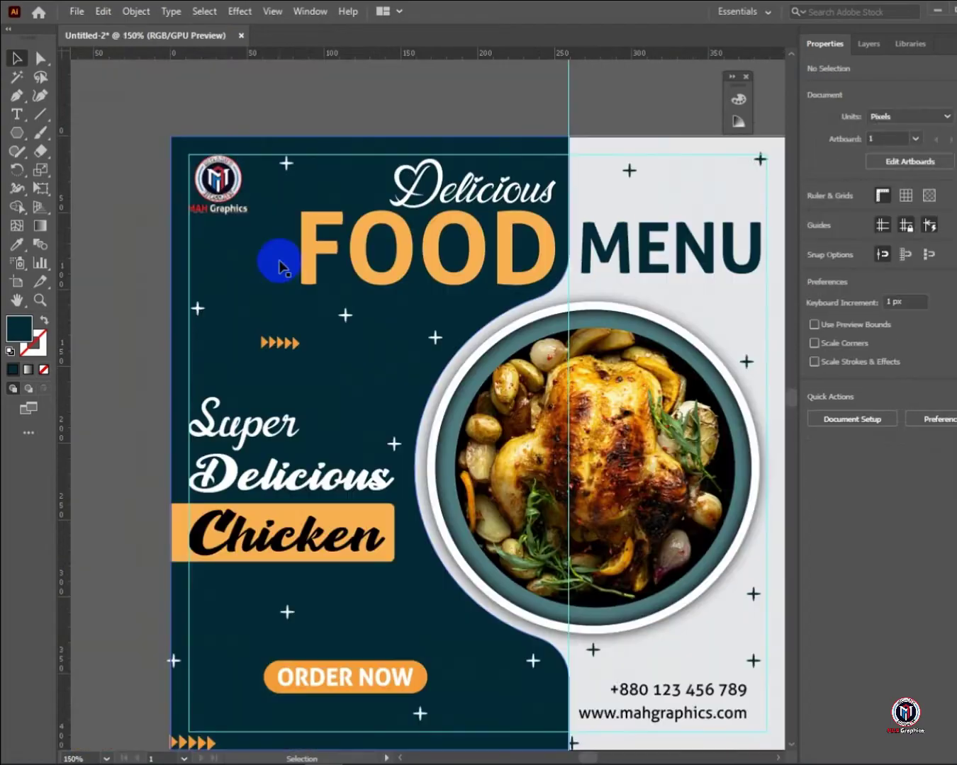
Move the logo slightly inward from the upper-left margin corner to about X 42 px, Y 36 px
drag(226, 173, 243, 180)
drag(264, 253, 255, 293)
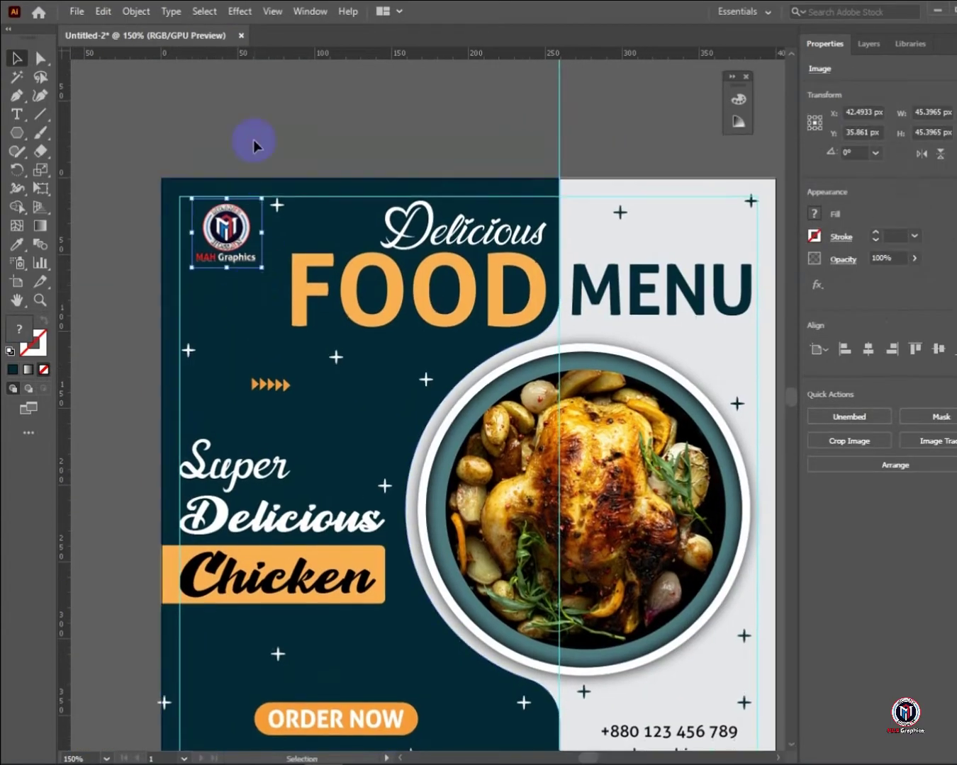
click(253, 145)
Draw a small dark teal circle outside the artboard and scale it to about 5.3 × 5.3 px
drag(254, 145, 538, 384)
right_click(18, 132)
click(78, 171)
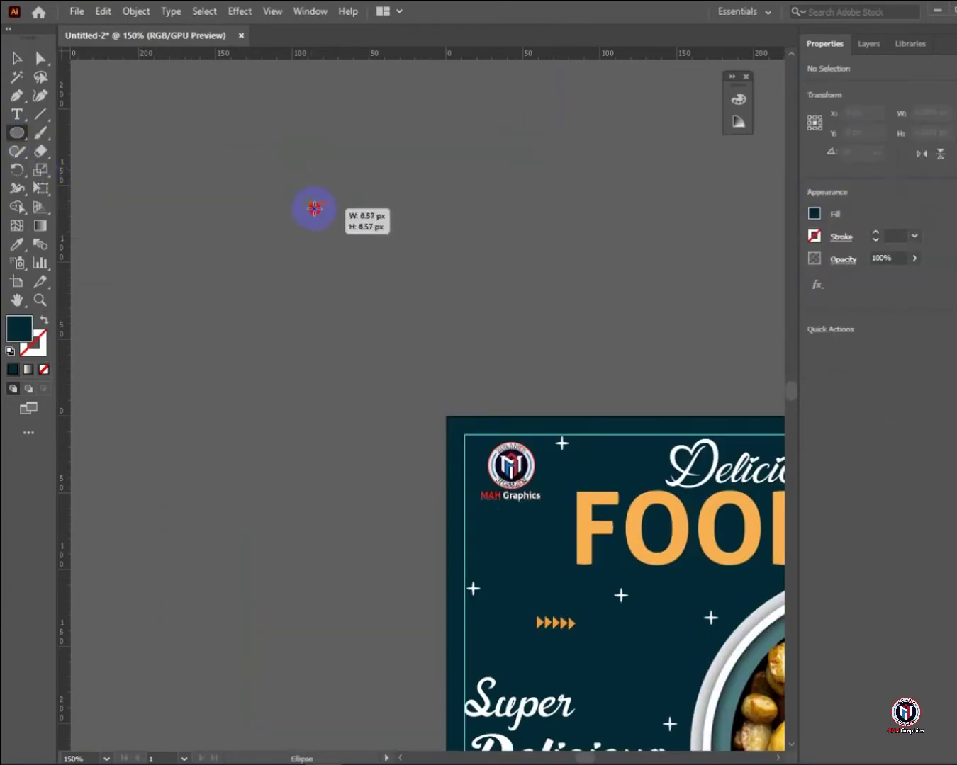
drag(314, 209, 314, 209)
scroll(320, 220, up, 9)
key(v)
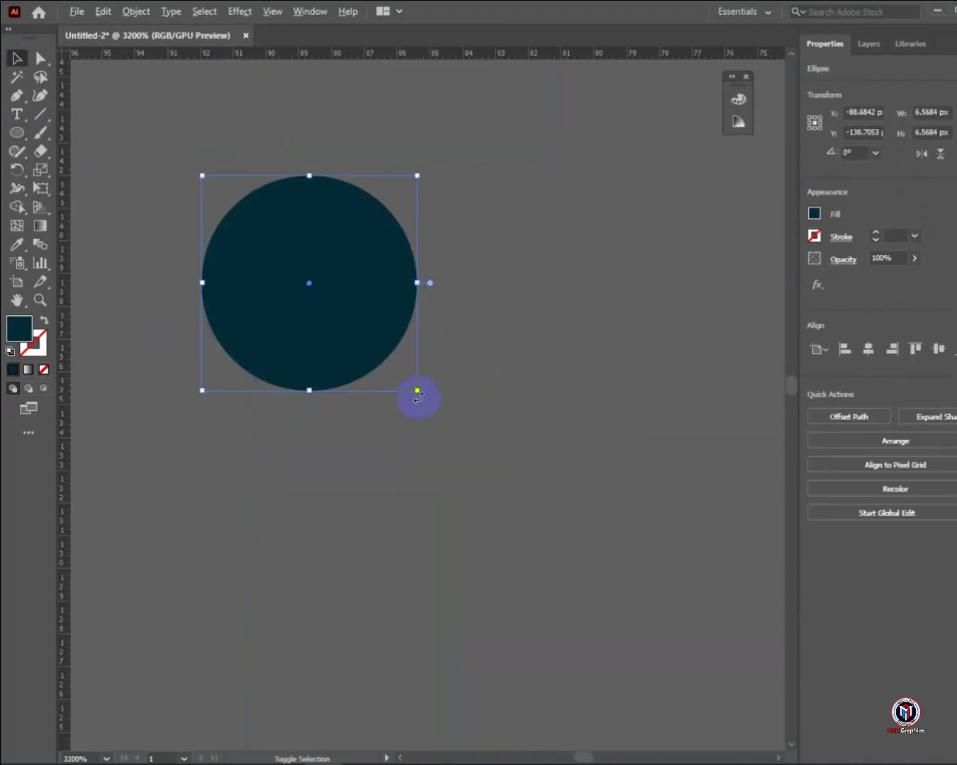
drag(416, 391, 397, 382)
Duplicate the circle to its right and repeat the copy into a row of eleven dots
scroll(386, 379, down, 3)
drag(528, 385, 330, 362)
drag(180, 327, 281, 333)
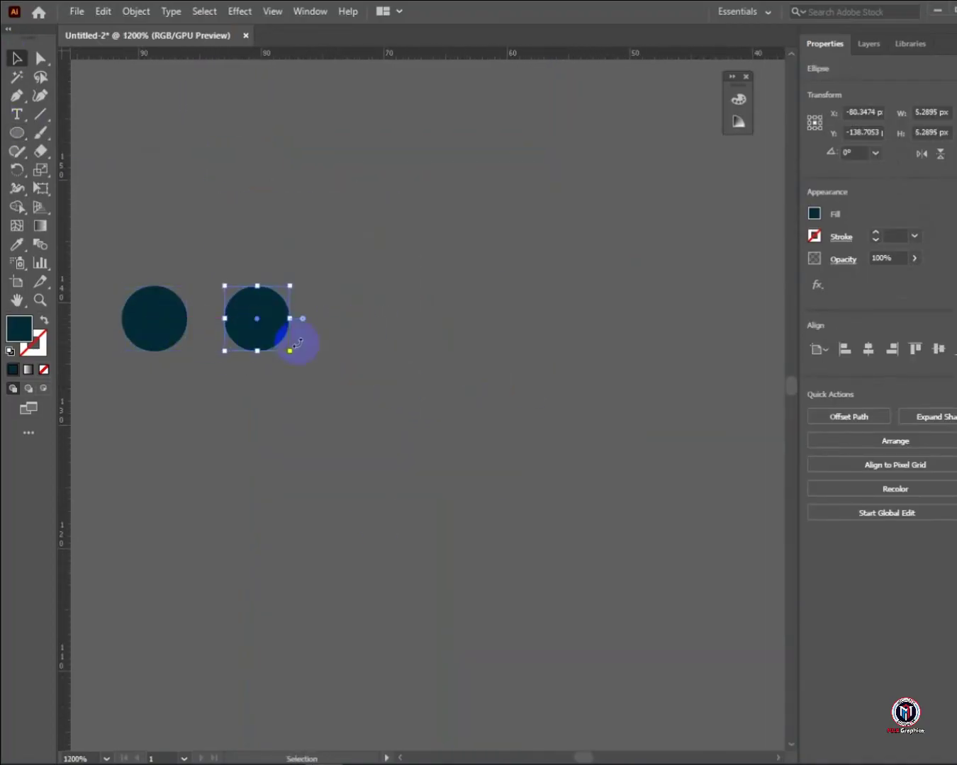
key(ctrl+d)
key(ctrl+d)
key(ctrl+d)
key(ctrl+d)
key(ctrl+d)
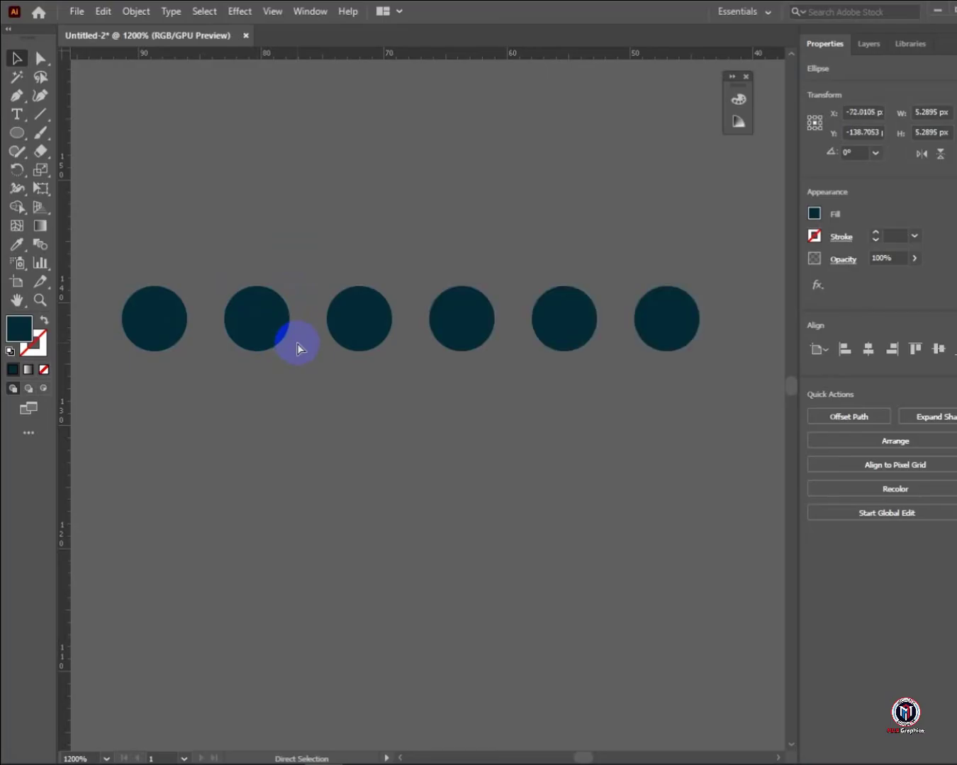
scroll(308, 379, down, 6)
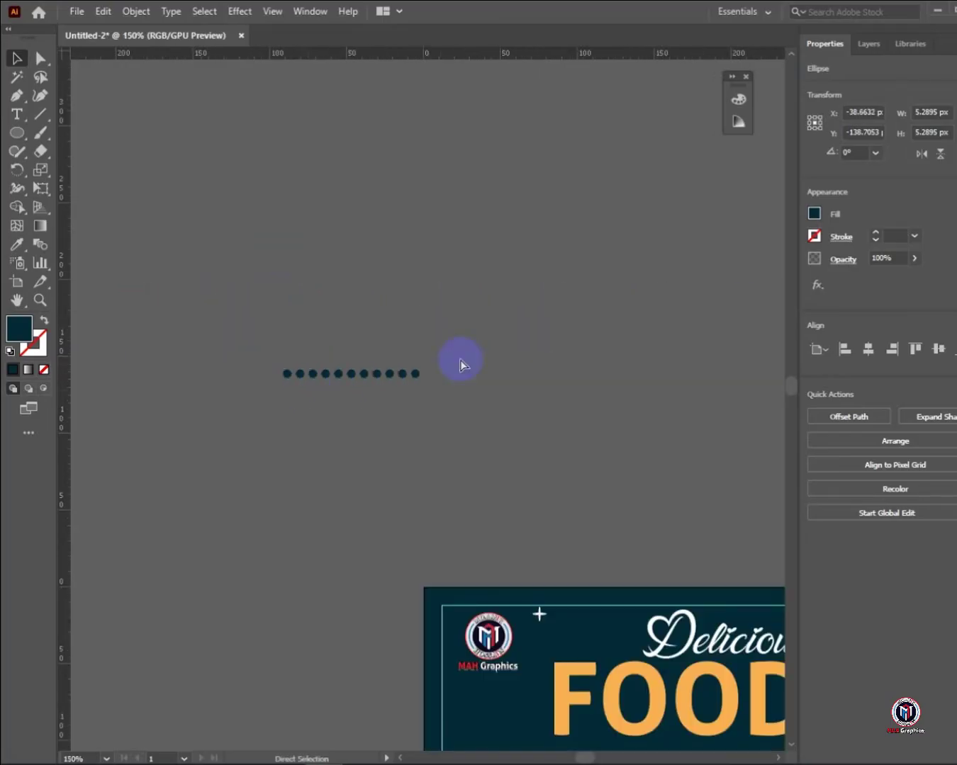
Duplicate the whole row of dots downward and repeat the copy into a grid of eleven rows
click(414, 388)
scroll(414, 388, up, 3)
drag(333, 383, 482, 389)
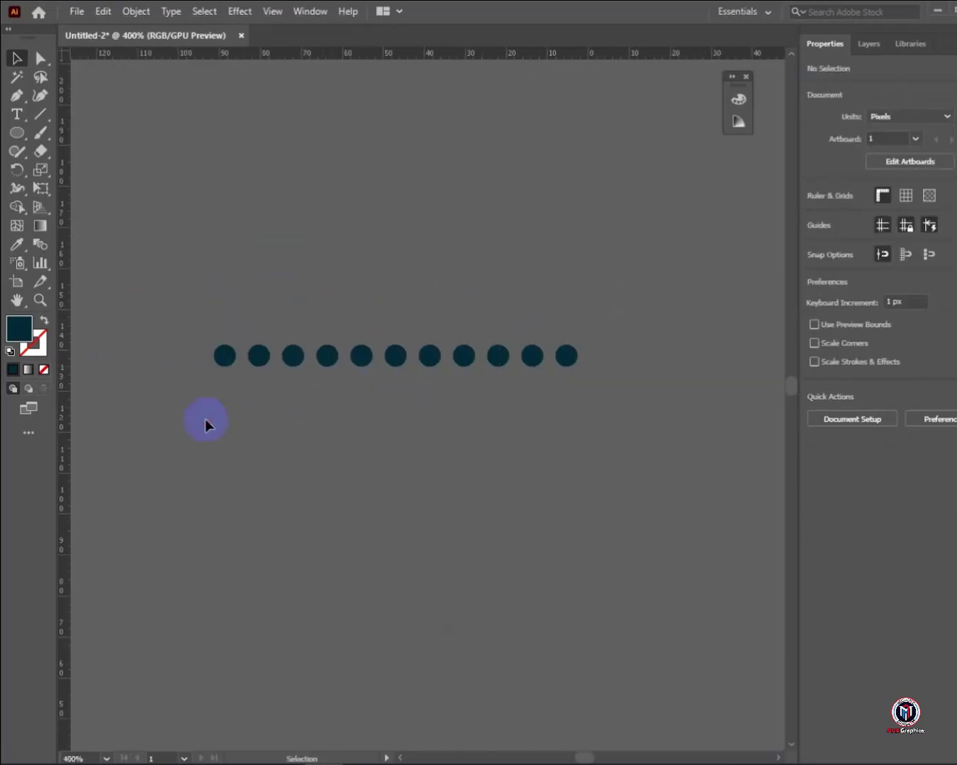
key(ctrl+a)
drag(363, 356, 363, 391)
key(ctrl+d)
key(ctrl+d)
key(ctrl+d)
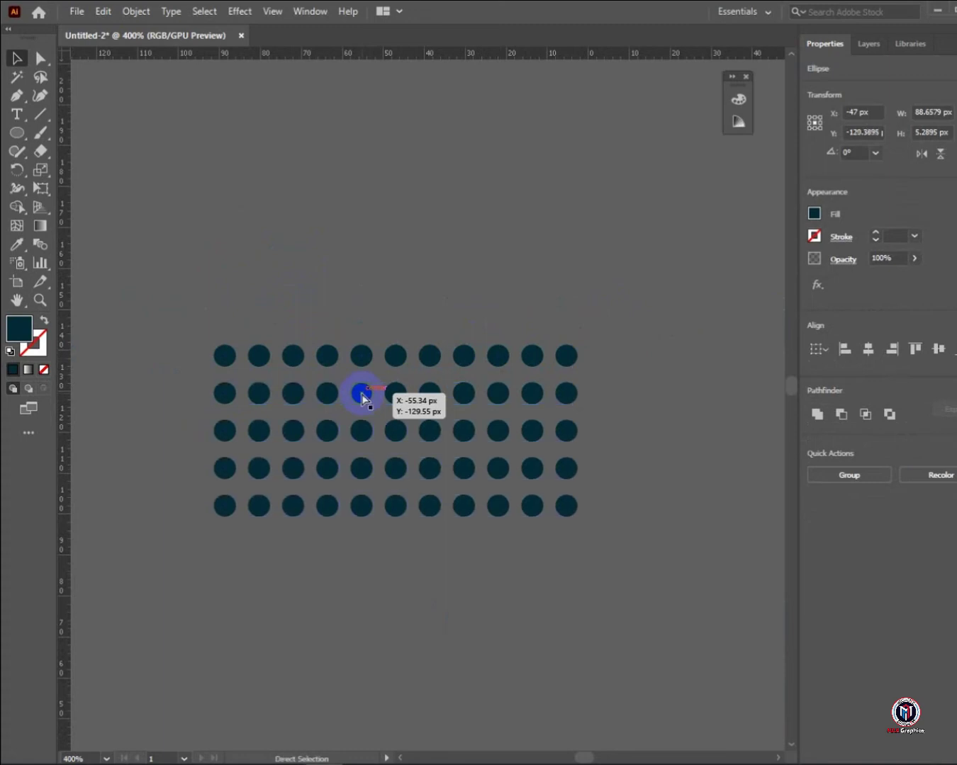
key(ctrl+d)
key(ctrl+d)
key(ctrl+d)
key(ctrl+d)
key(ctrl+d)
key(ctrl+d)
scroll(545, 390, down, 4)
click(546, 394)
Group the block of six columns by nine rows at the dot grid's upper right and move it away from the grid
scroll(545, 394, up, 2)
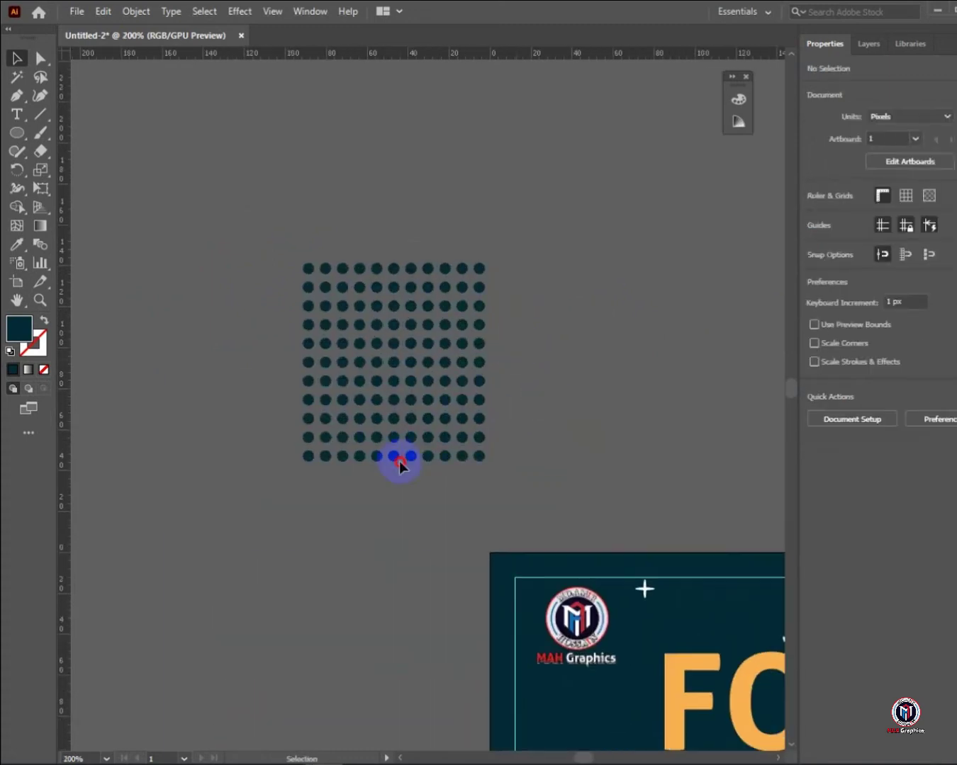
drag(387, 433, 486, 260)
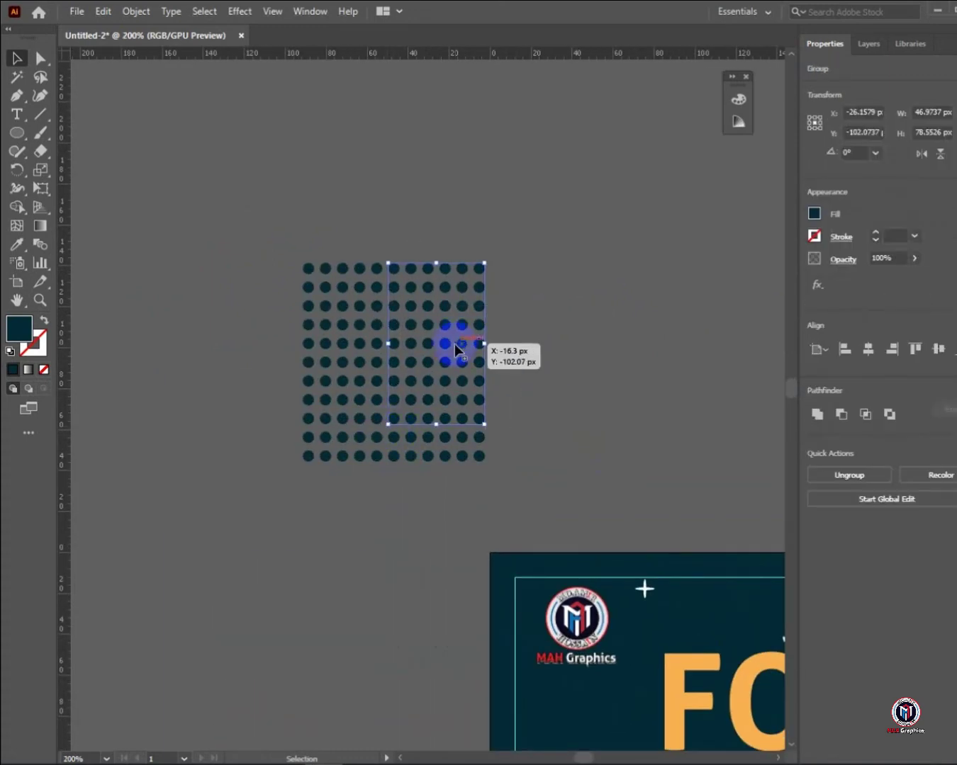
drag(454, 346, 654, 251)
drag(656, 251, 440, 346)
Fill the separated dot block with the lightest grey and move it over the artboard's right edge to about X 386 px, Y 307 px
click(813, 214)
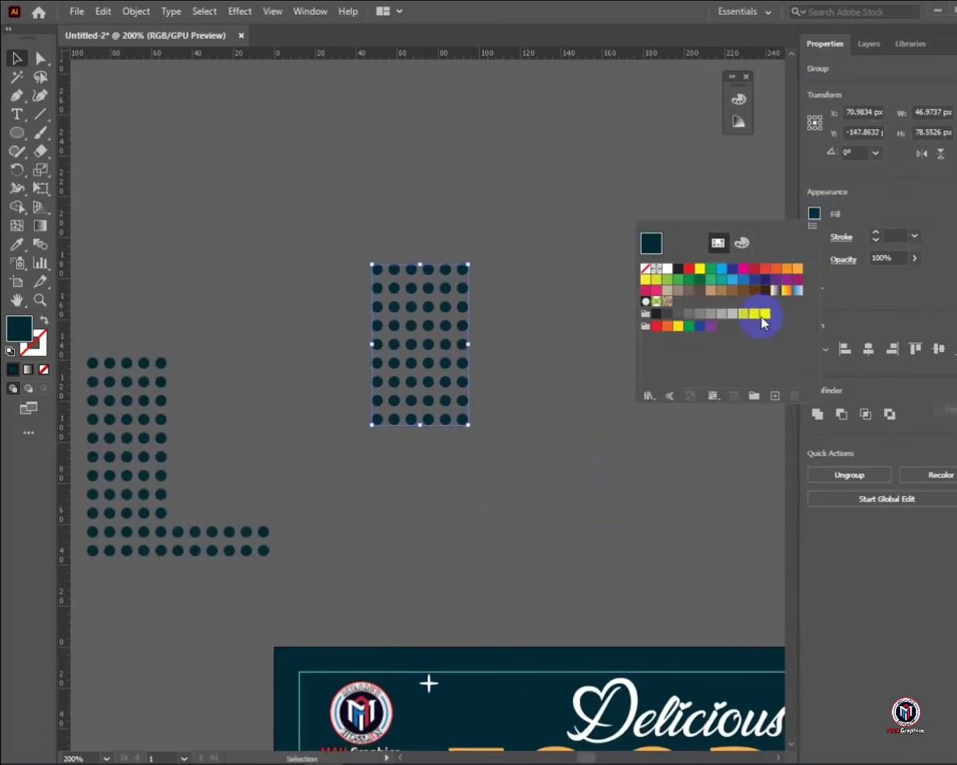
click(755, 317)
drag(523, 435, 596, 316)
scroll(243, 259, down, 4)
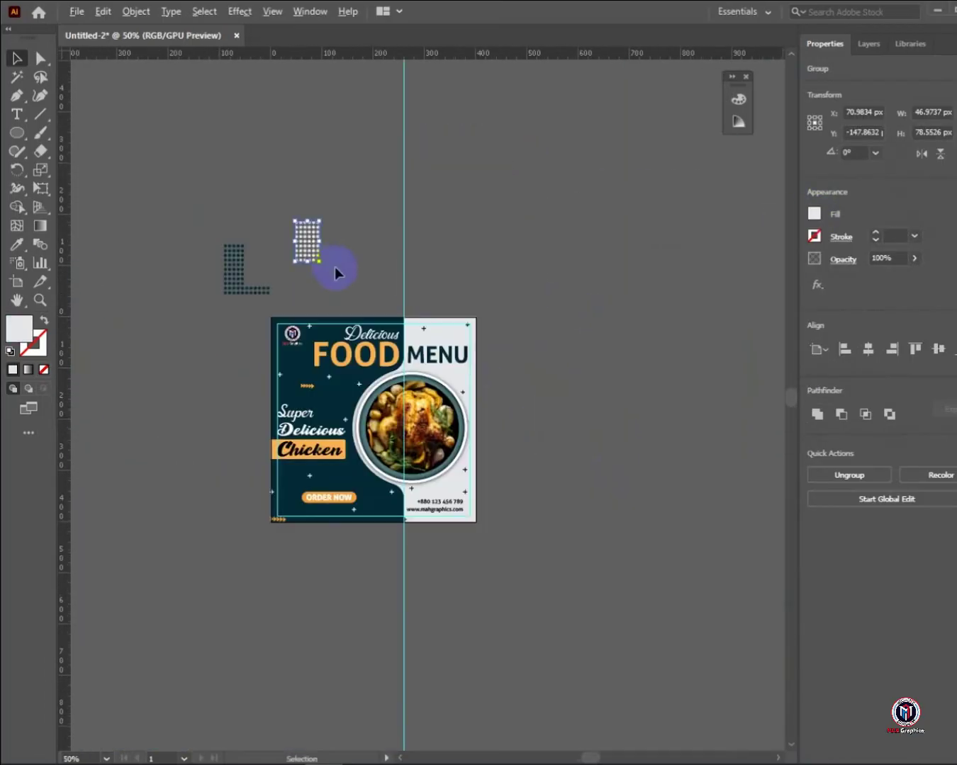
drag(356, 270, 236, 247)
drag(185, 223, 348, 454)
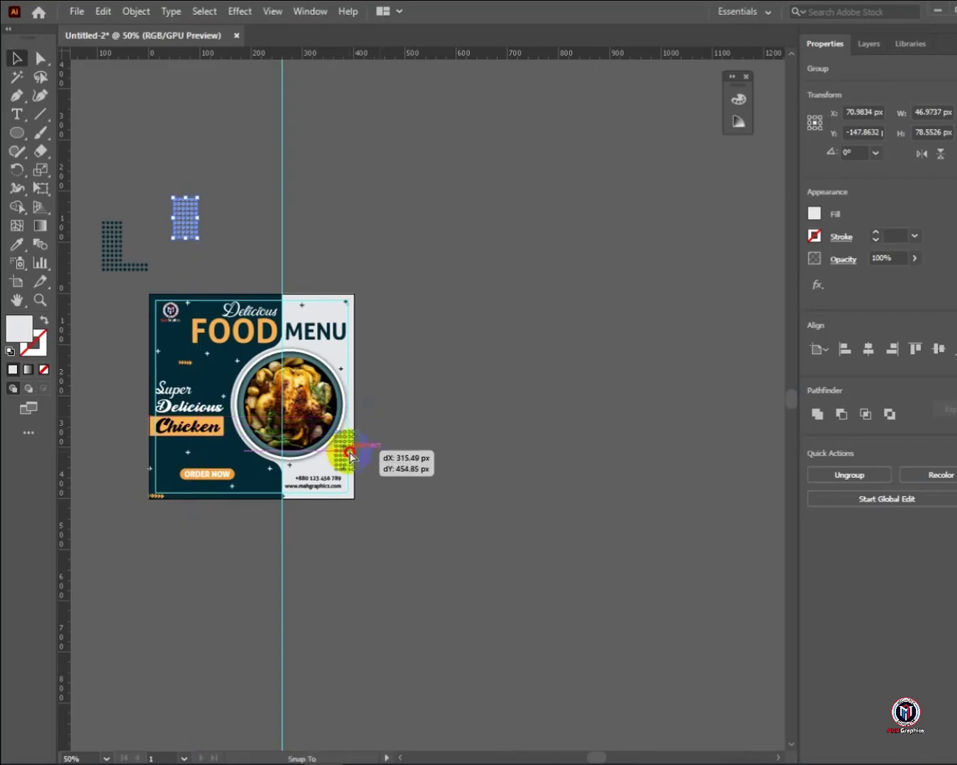
Recolour the dot block with the teal sampled from the plate's ring
scroll(343, 446, up, 6)
click(18, 248)
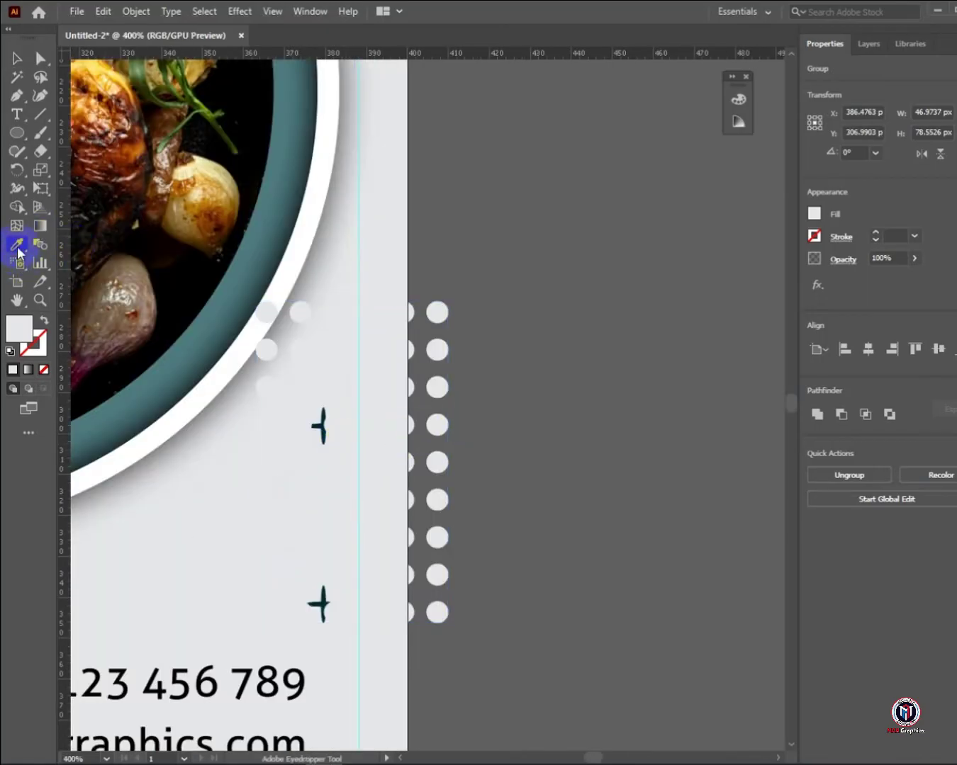
click(284, 215)
drag(406, 429, 466, 418)
click(15, 56)
click(523, 411)
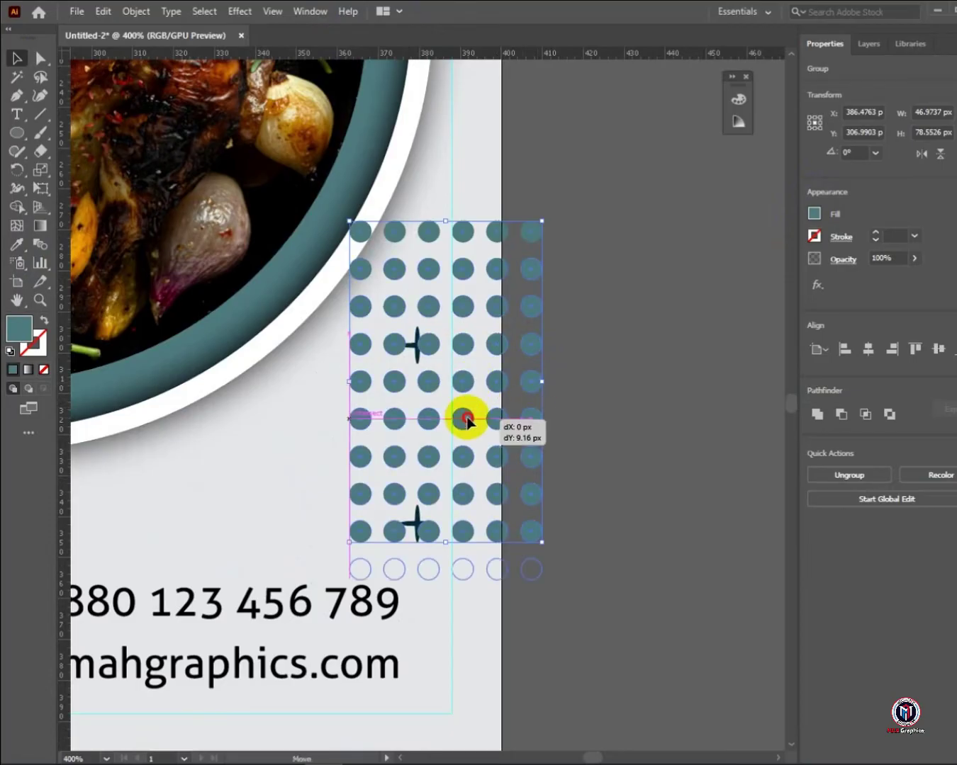
Shrink the dot block and shift it aside to delete the two dark sparkles it covers
drag(543, 581, 506, 520)
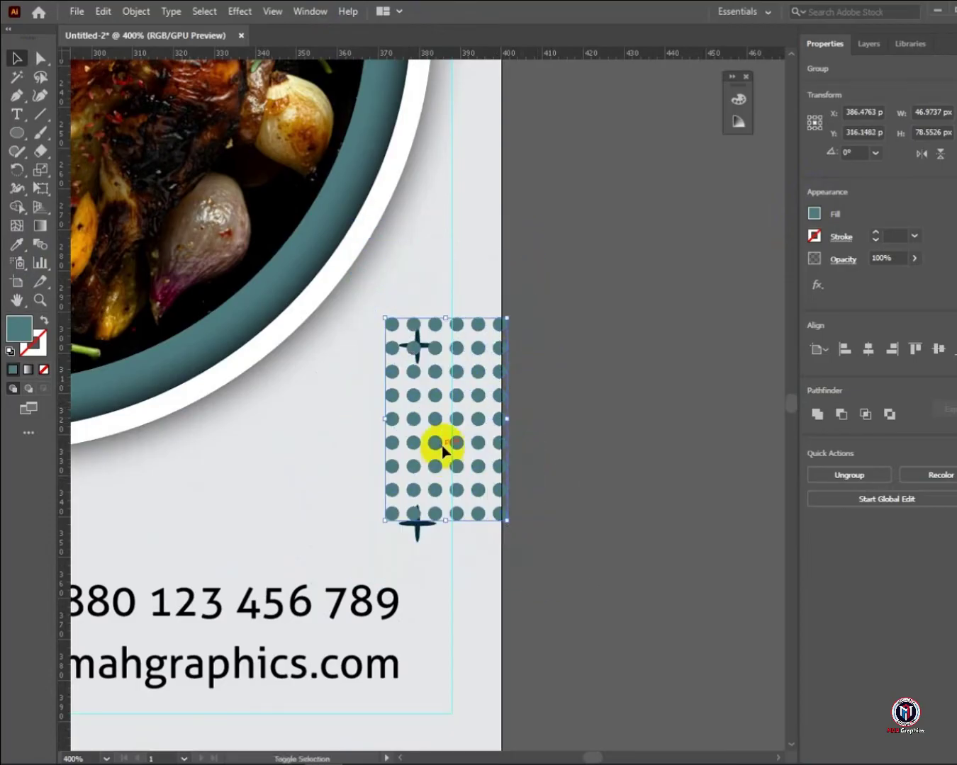
drag(440, 444, 539, 368)
click(417, 346)
drag(417, 348, 415, 527)
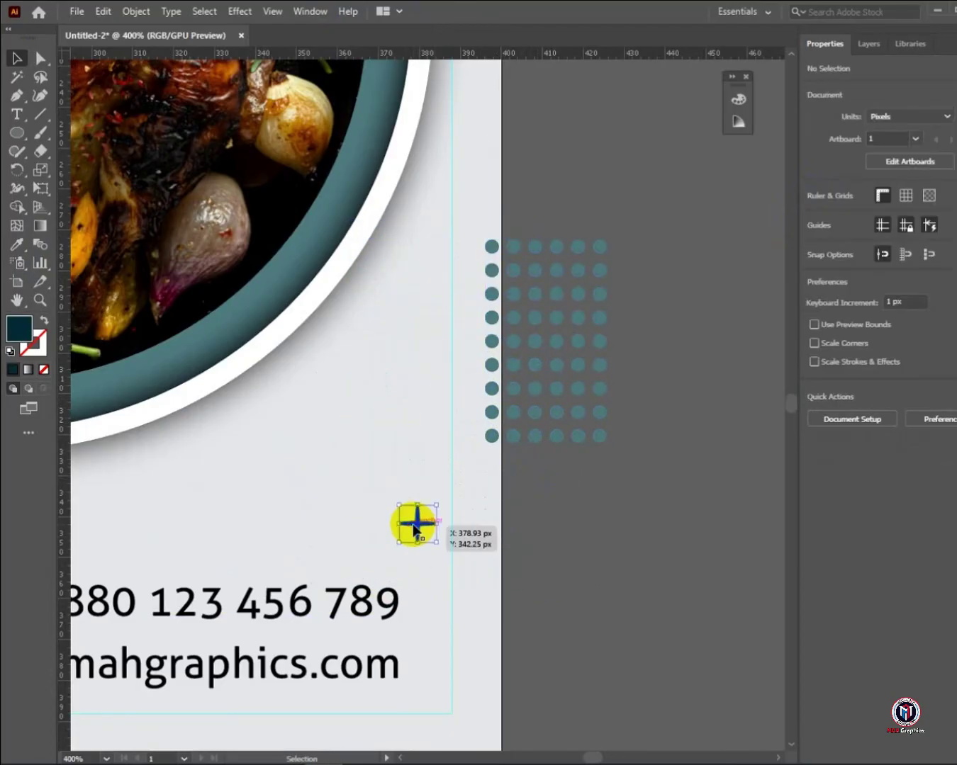
Move the dot block back over the artboard's right edge and scale it to about 40.6 × 67.9 px
drag(547, 344, 468, 398)
drag(528, 499, 552, 534)
key(Left)
key(Left)
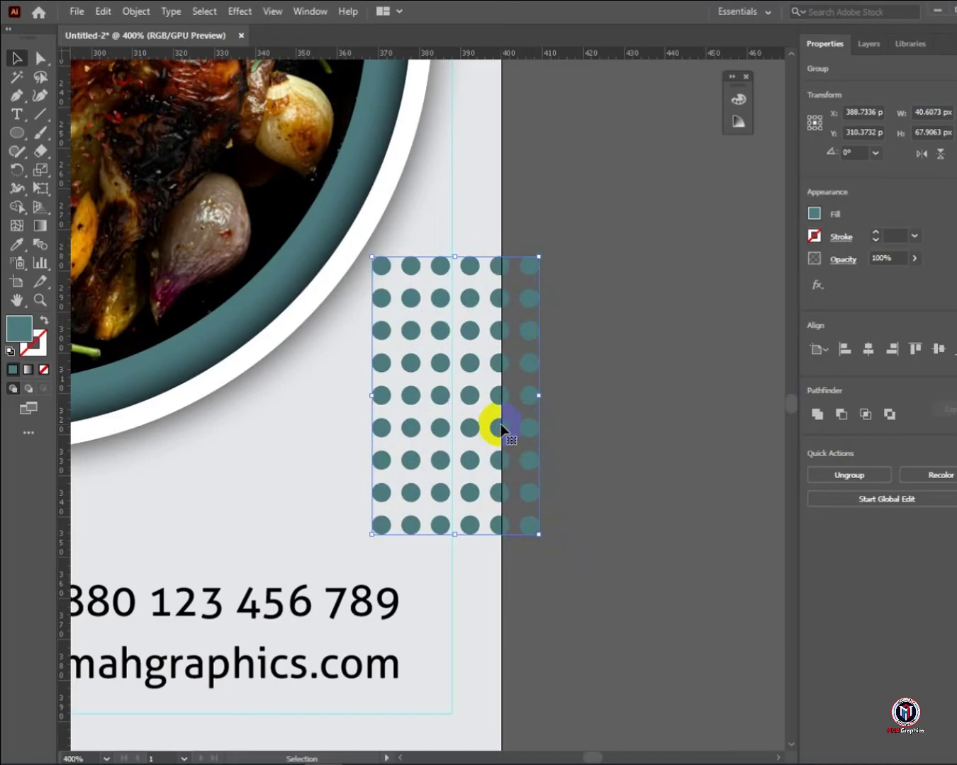
Fill the dot block with the dark navy swatch
click(814, 214)
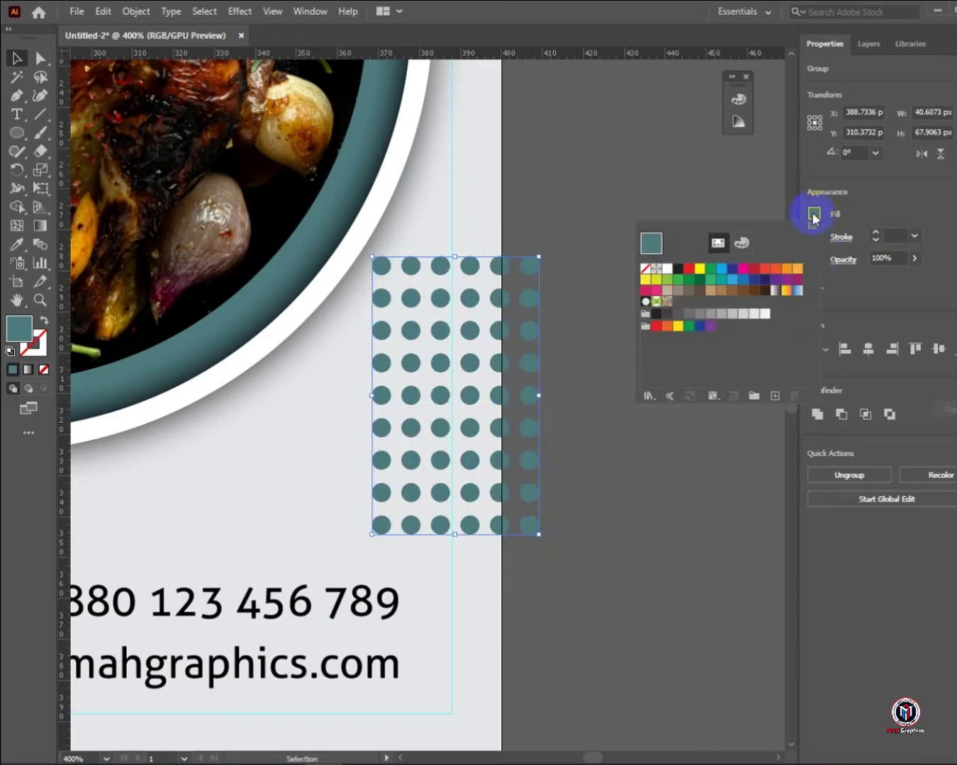
click(756, 287)
click(562, 334)
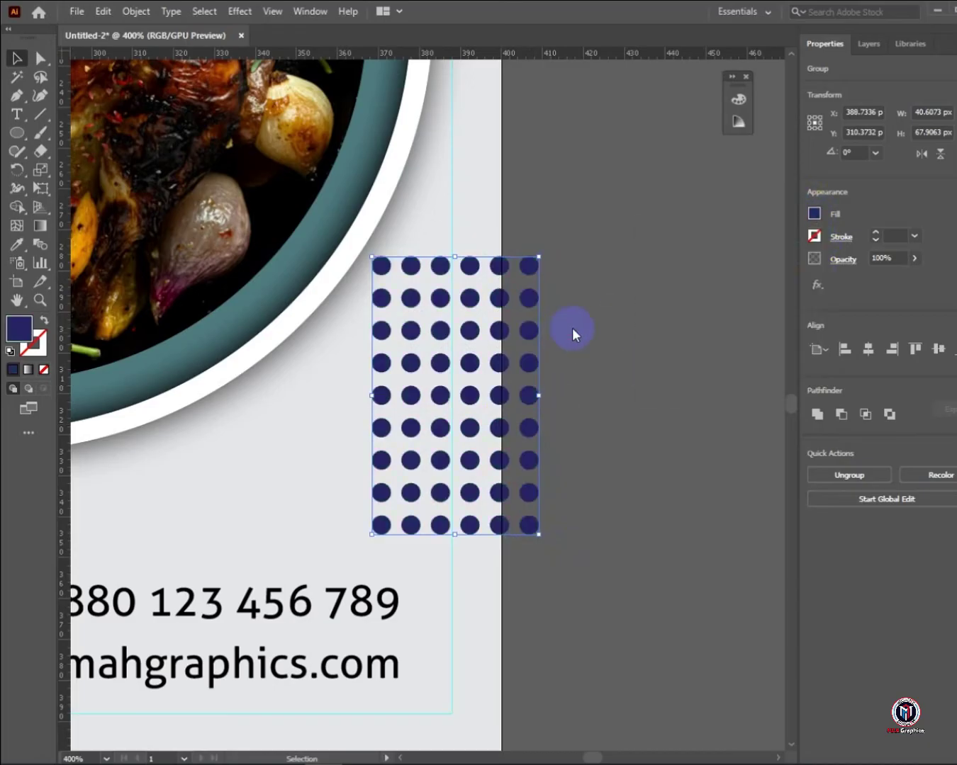
Recolour the dot block with the dark teal sampled from the poster's background
scroll(572, 327, down, 3)
click(17, 244)
click(140, 334)
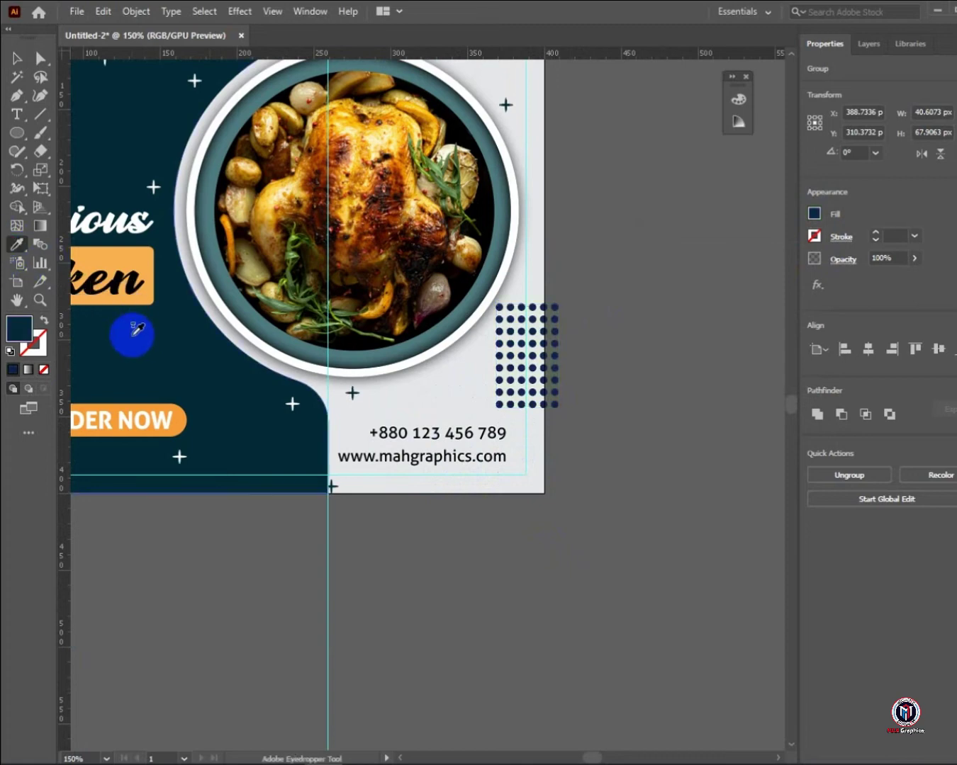
click(711, 212)
Scale the dot block to about 36 × 60.3 px and nudge it so the artboard edge cuts through its fifth column
scroll(540, 355, up, 5)
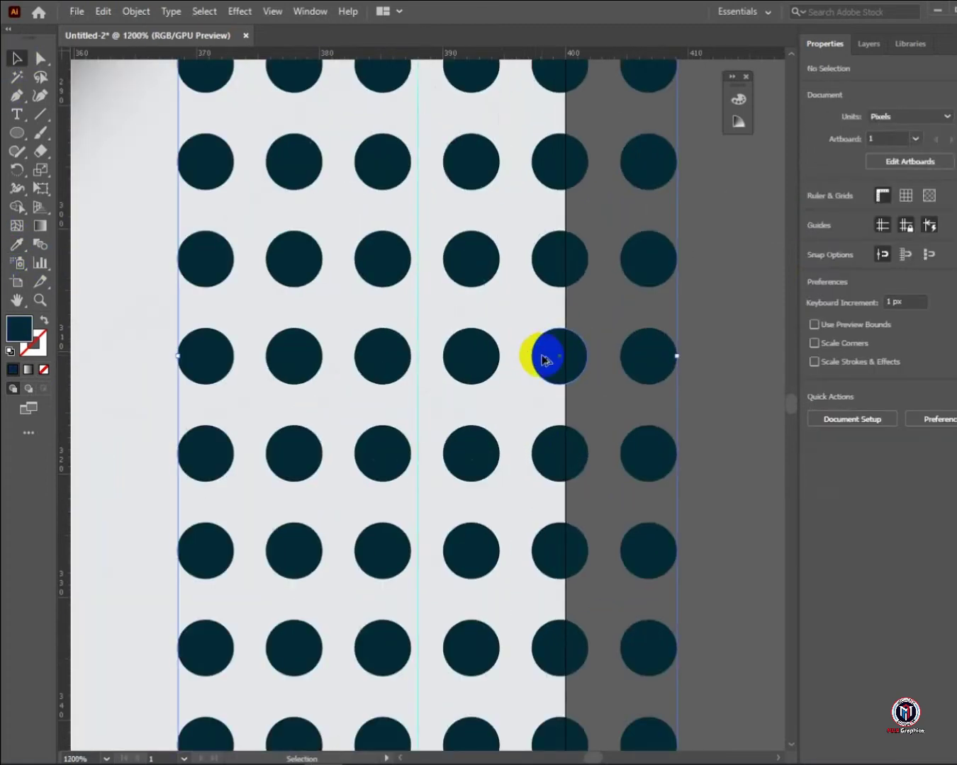
click(543, 360)
scroll(543, 361, down, 2)
key(Right)
key(Down)
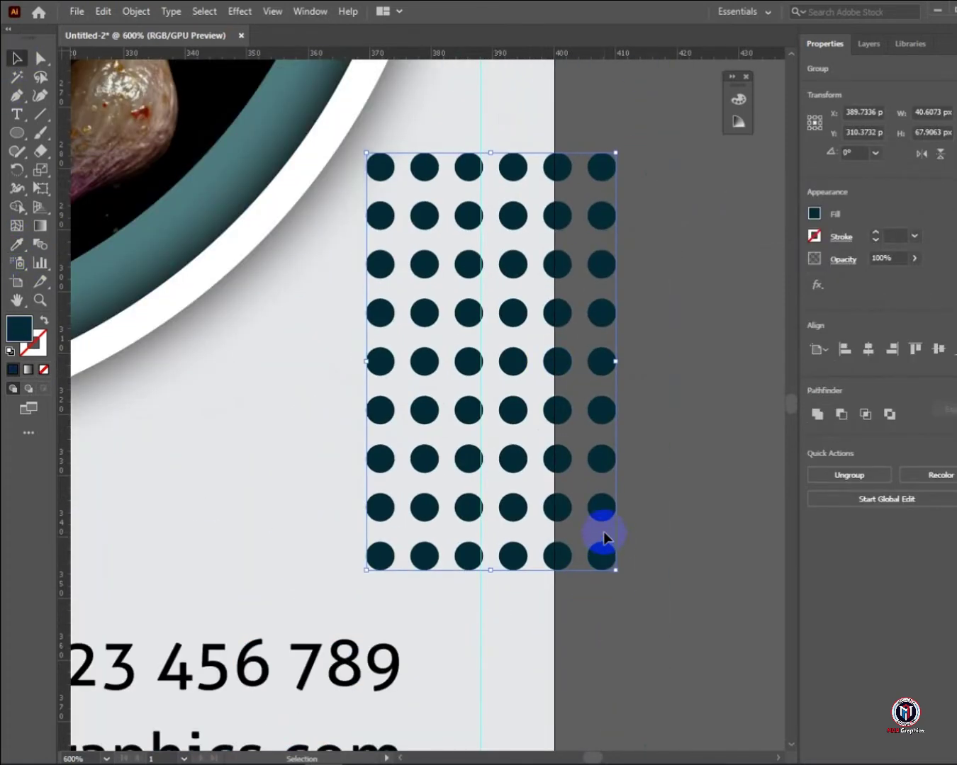
drag(616, 572, 600, 557)
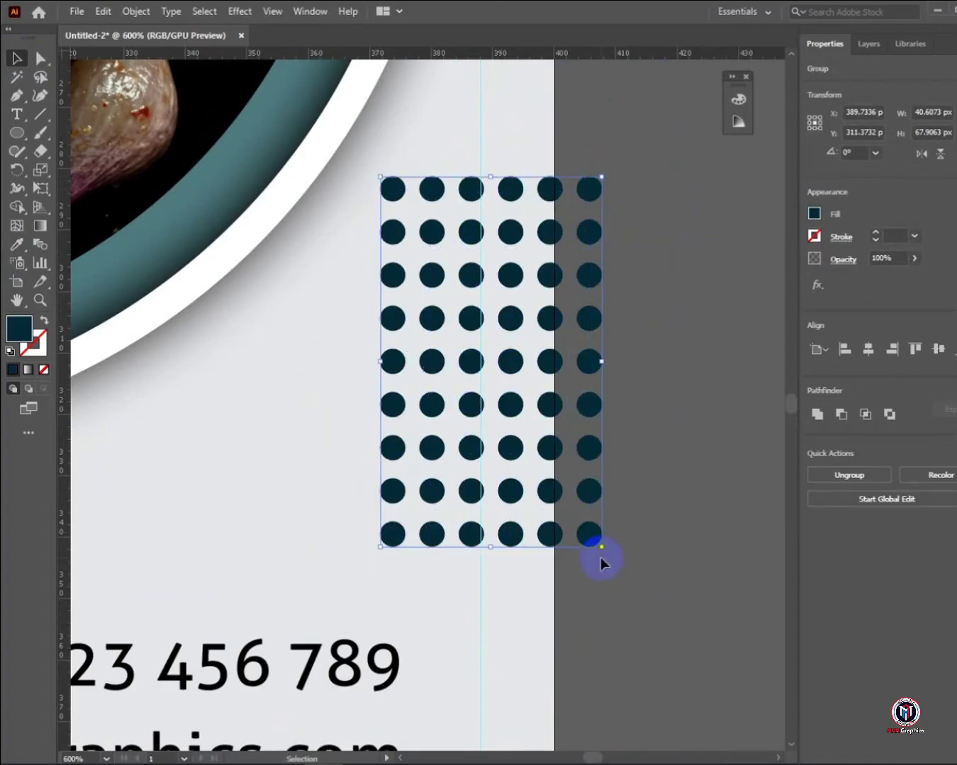
key(Right)
key(Left)
click(595, 555)
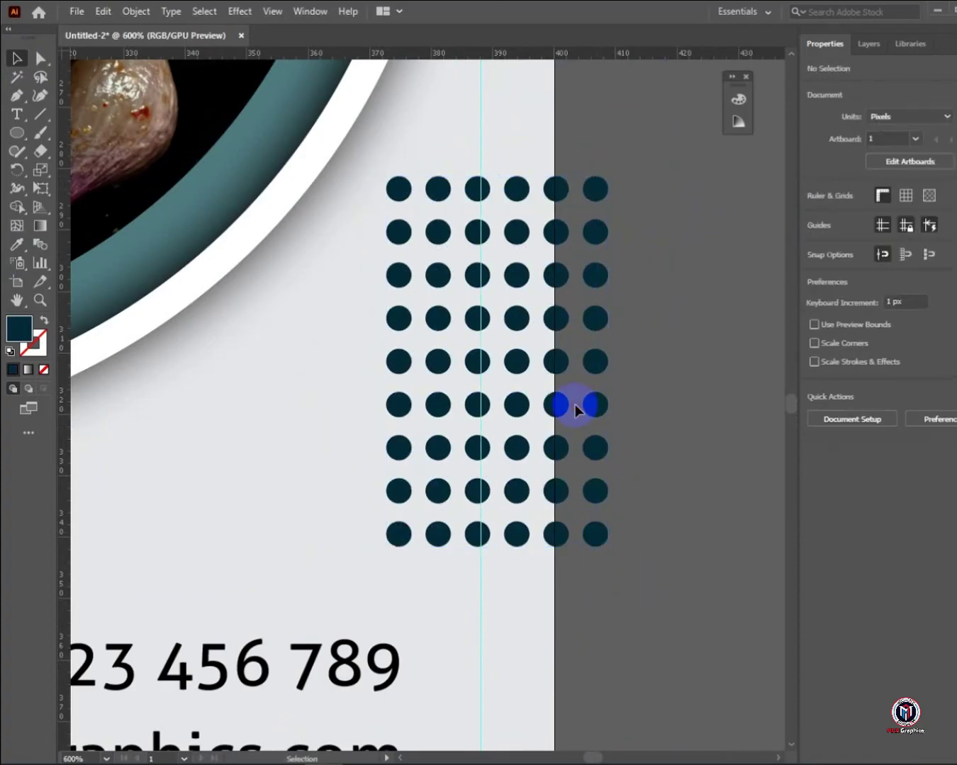
Duplicate the dot block, rotate the copy to 270° and move it to the top of the light area above MENU
scroll(577, 404, down, 5)
drag(584, 426, 177, 296)
drag(209, 315, 257, 410)
scroll(330, 409, up, 1)
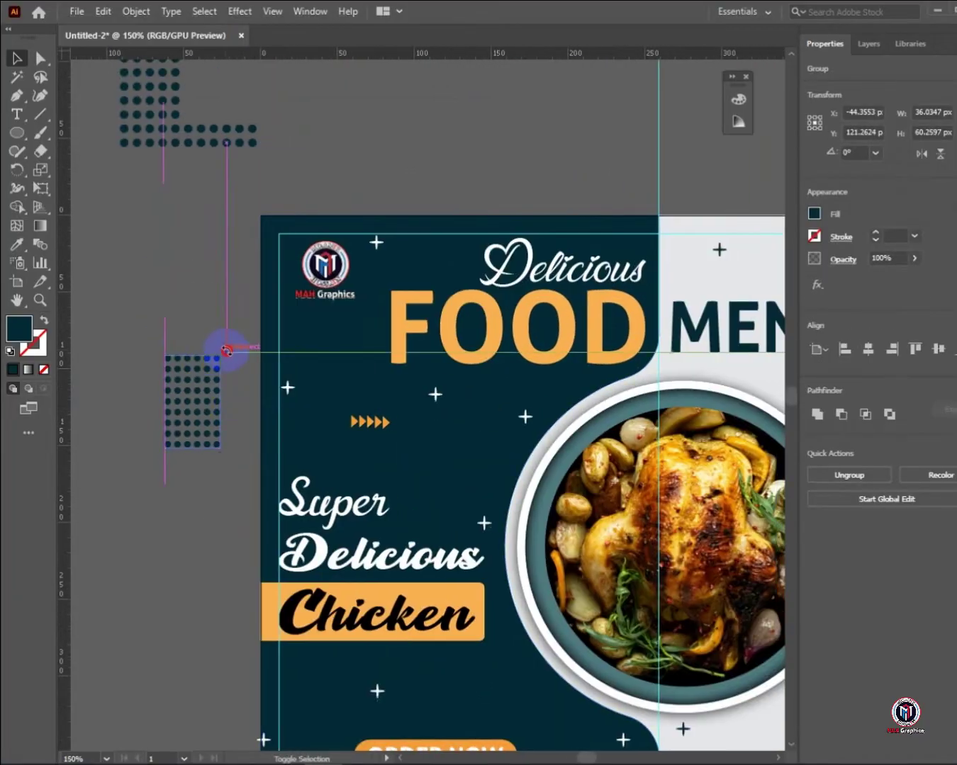
drag(226, 350, 233, 472)
drag(117, 433, 652, 272)
drag(651, 272, 278, 470)
Move the corner sparkle down and left above MENU, and the rotated dot block over the artboard's upper-right corner at about X 378 px, Y 10 px
scroll(240, 448, up, 4)
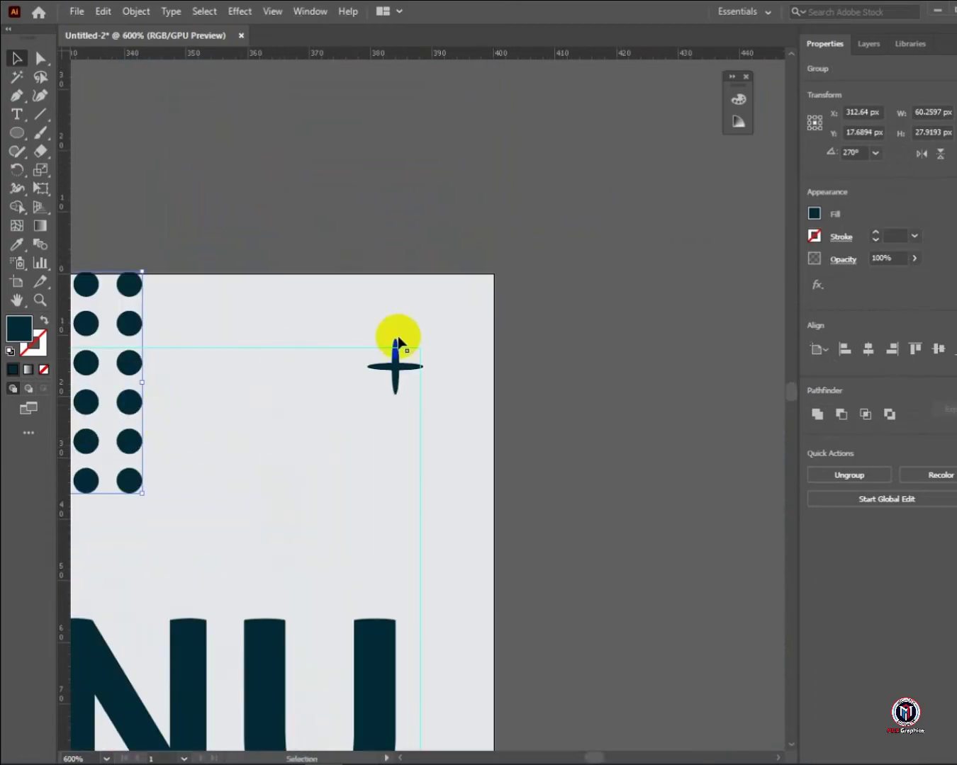
drag(389, 371, 229, 521)
drag(321, 521, 554, 530)
drag(362, 411, 766, 365)
scroll(674, 400, down, 2)
click(755, 468)
drag(756, 468, 661, 365)
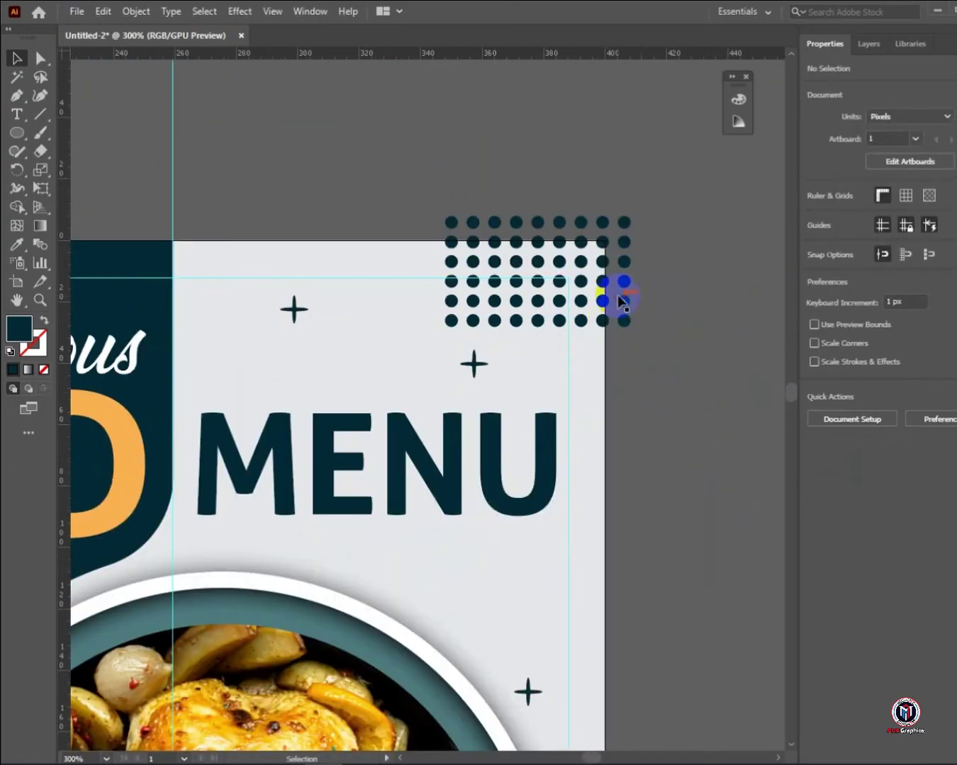
Fill the dot block at the upper-right corner with a mid-light grey swatch
click(621, 300)
click(815, 215)
click(698, 314)
click(710, 314)
click(721, 316)
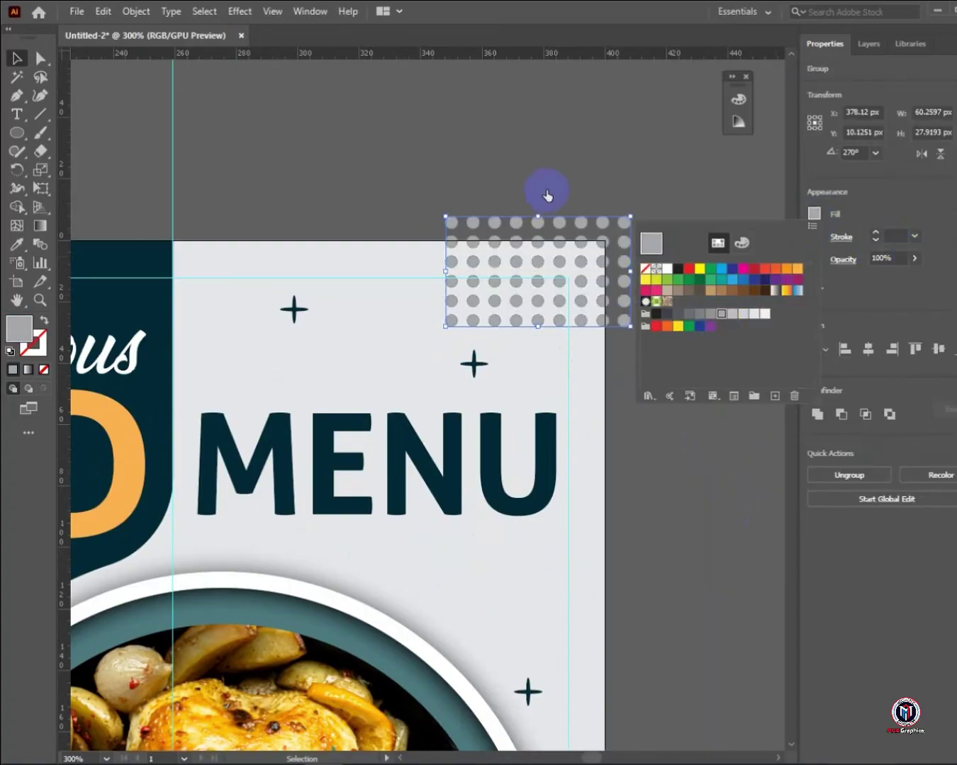
click(547, 194)
click(609, 331)
Delete the leftover L-shaped group of dots outside the artboard
scroll(608, 331, down, 4)
drag(608, 445, 693, 362)
click(373, 170)
key(Delete)
Nudge the word Delicious above the Chicken bar down to about Y 225.2 px
scroll(552, 389, up, 1)
drag(553, 389, 411, 484)
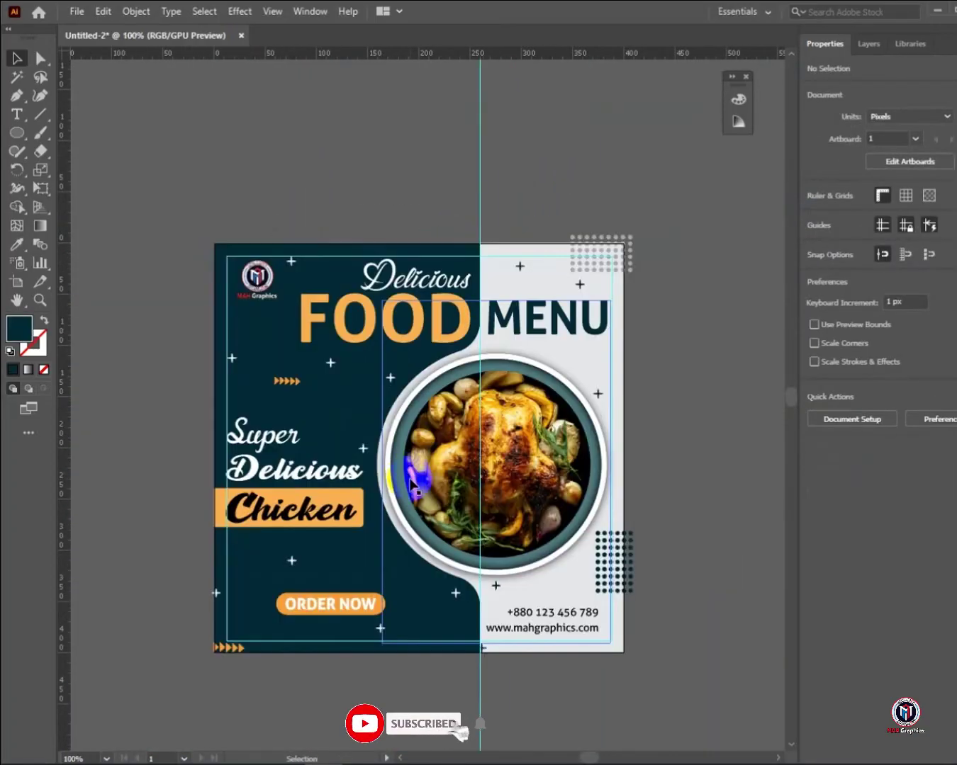
scroll(262, 497, up, 4)
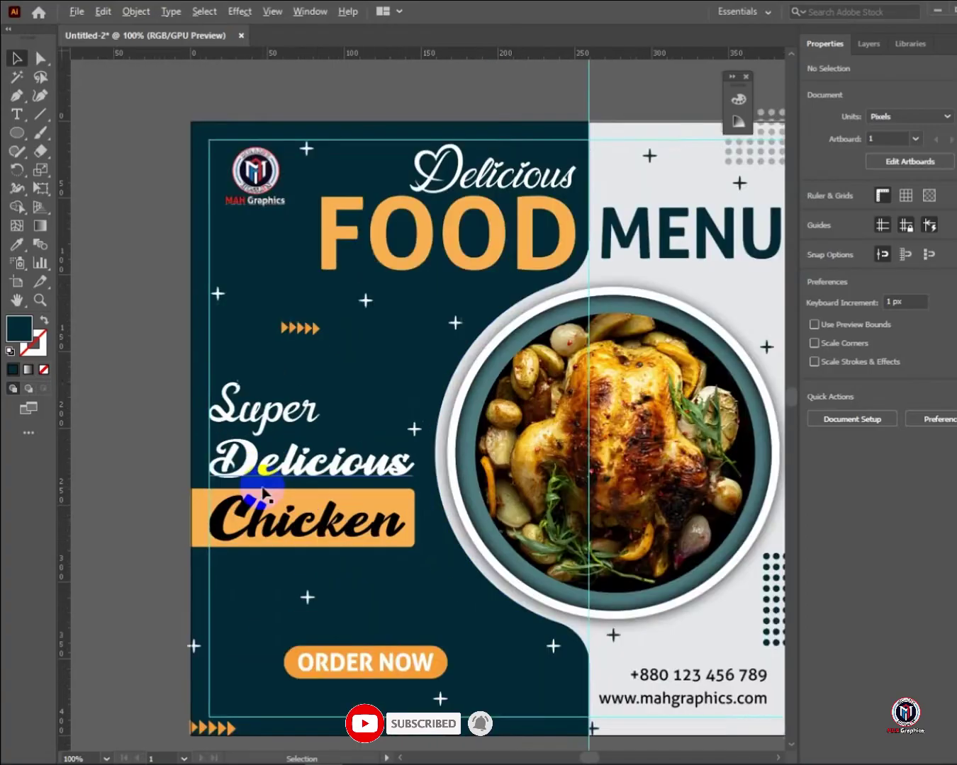
click(433, 419)
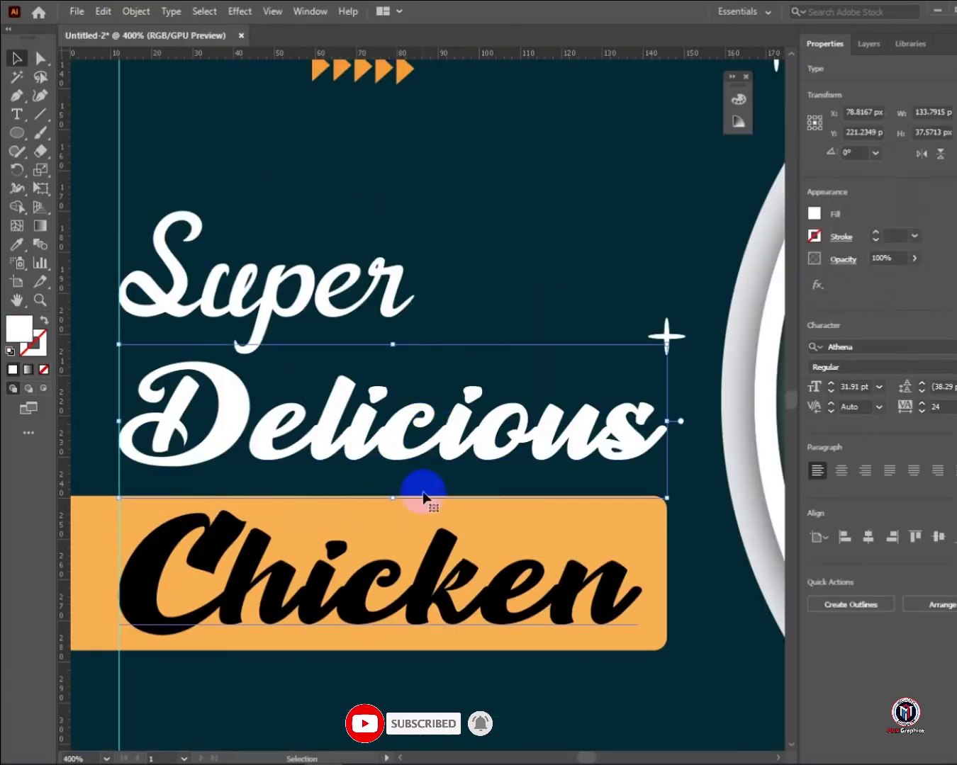
key(Down)
key(Down)
key(Down)
Nudge the word Super down to about Y 193.4 px, close above Delicious
click(259, 280)
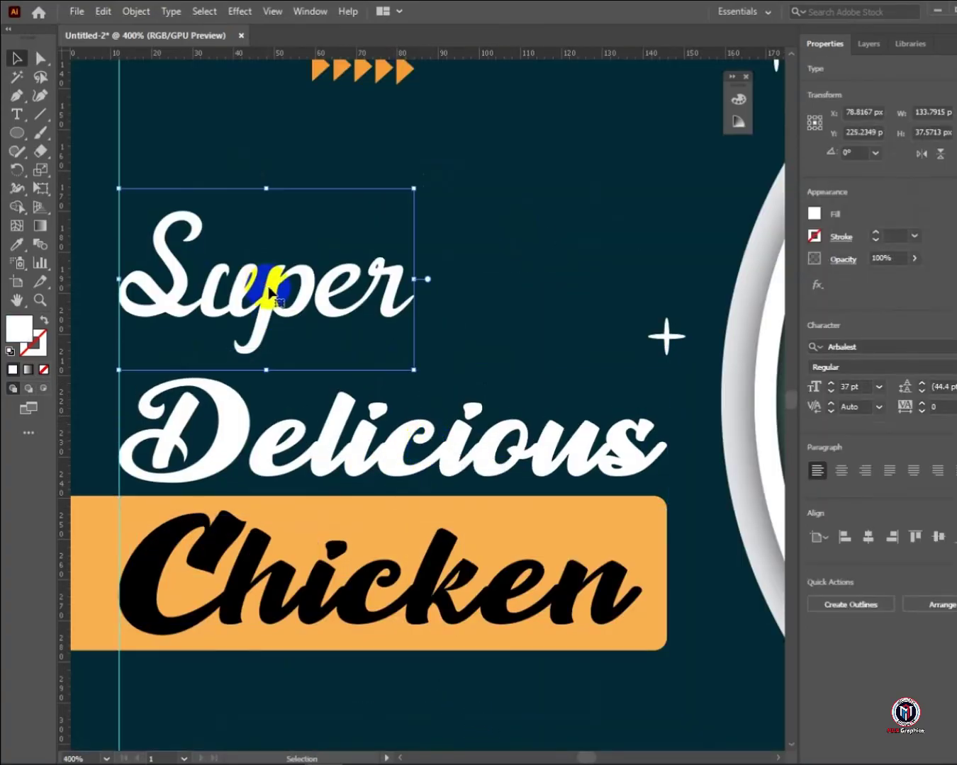
key(Down)
key(Down)
key(Down)
key(Down)
key(Down)
key(Down)
key(Down)
key(Down)
key(Down)
key(Up)
key(Up)
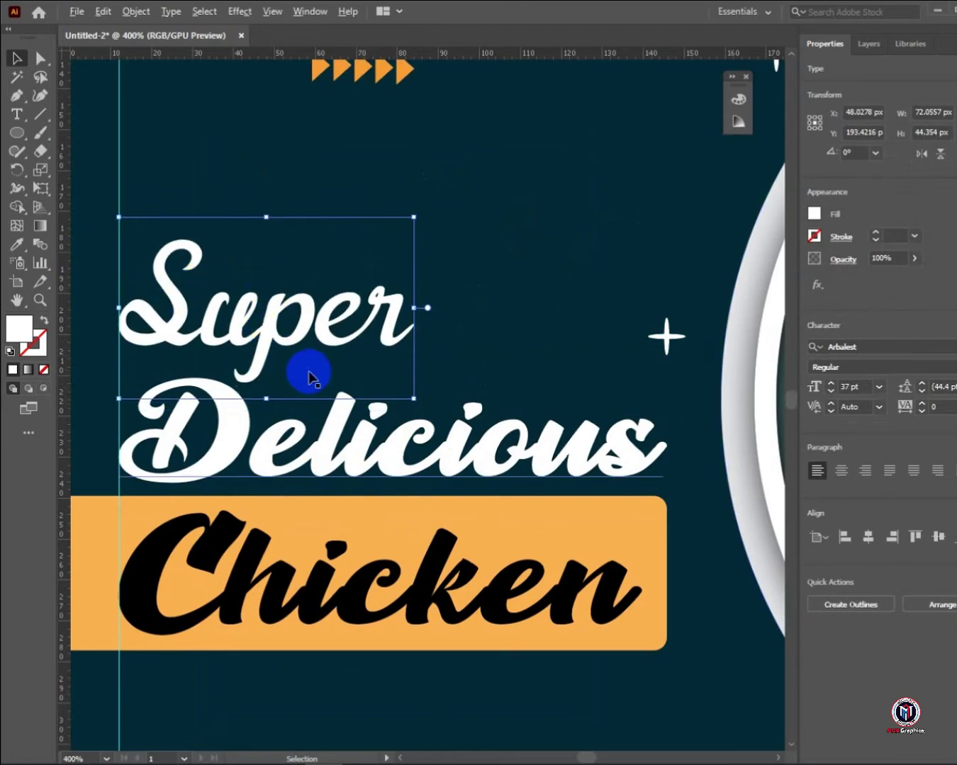
scroll(309, 372, down, 5)
click(219, 502)
Set the phone number and website lines to 10 pt and align their right ends
scroll(519, 496, up, 5)
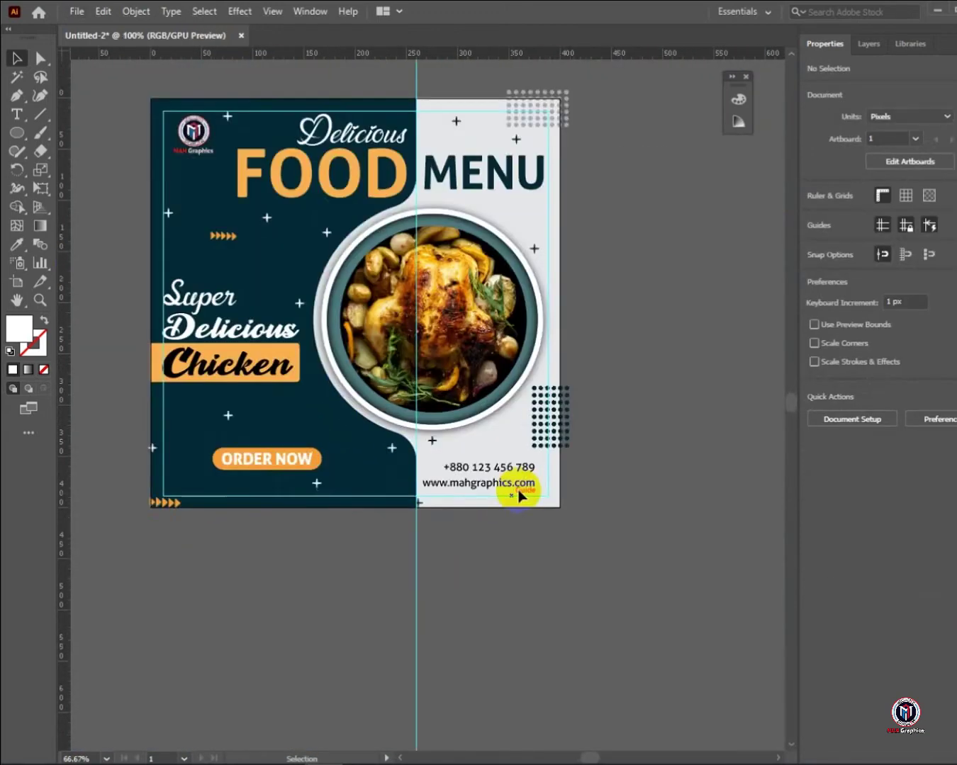
click(468, 480)
shift+click(524, 404)
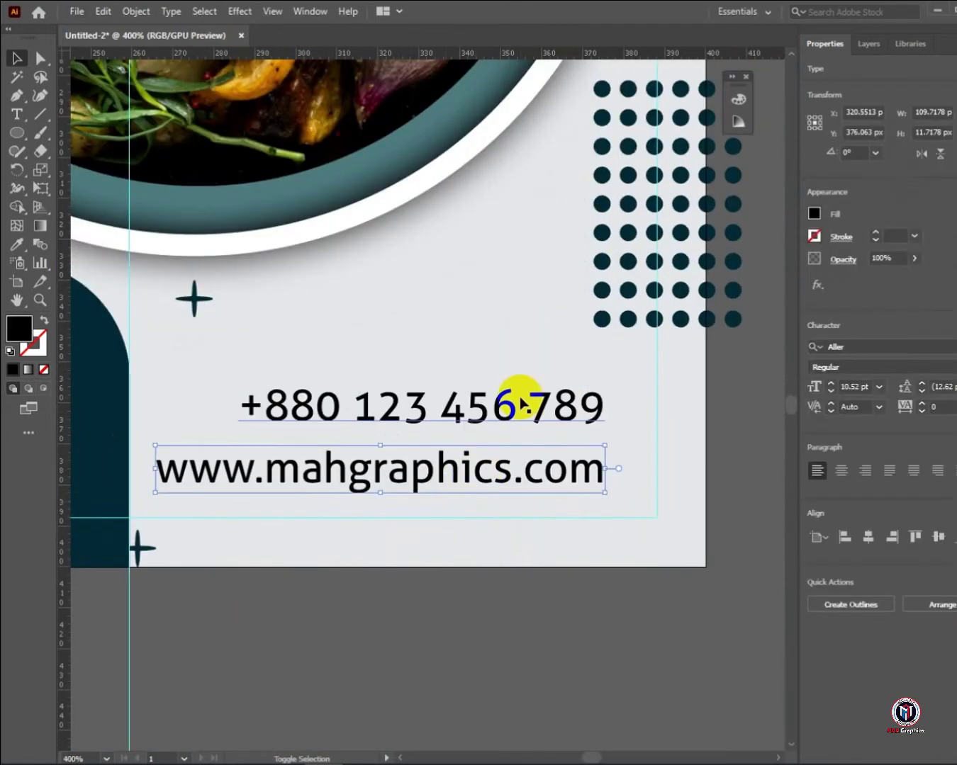
click(831, 390)
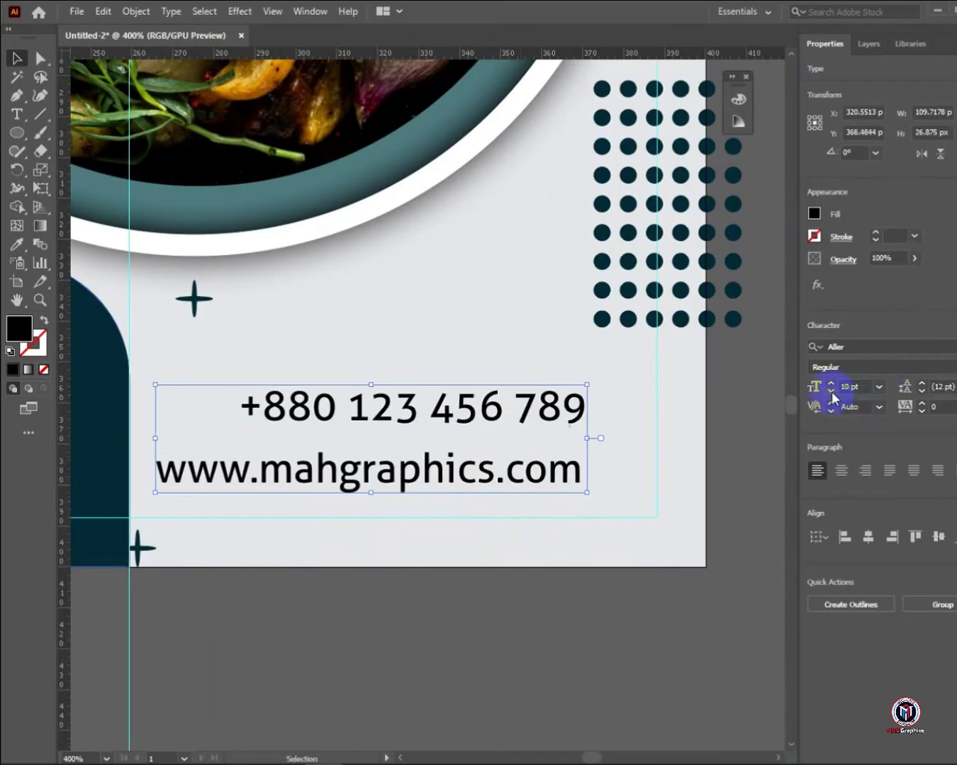
click(562, 589)
click(582, 400)
shift+click(567, 470)
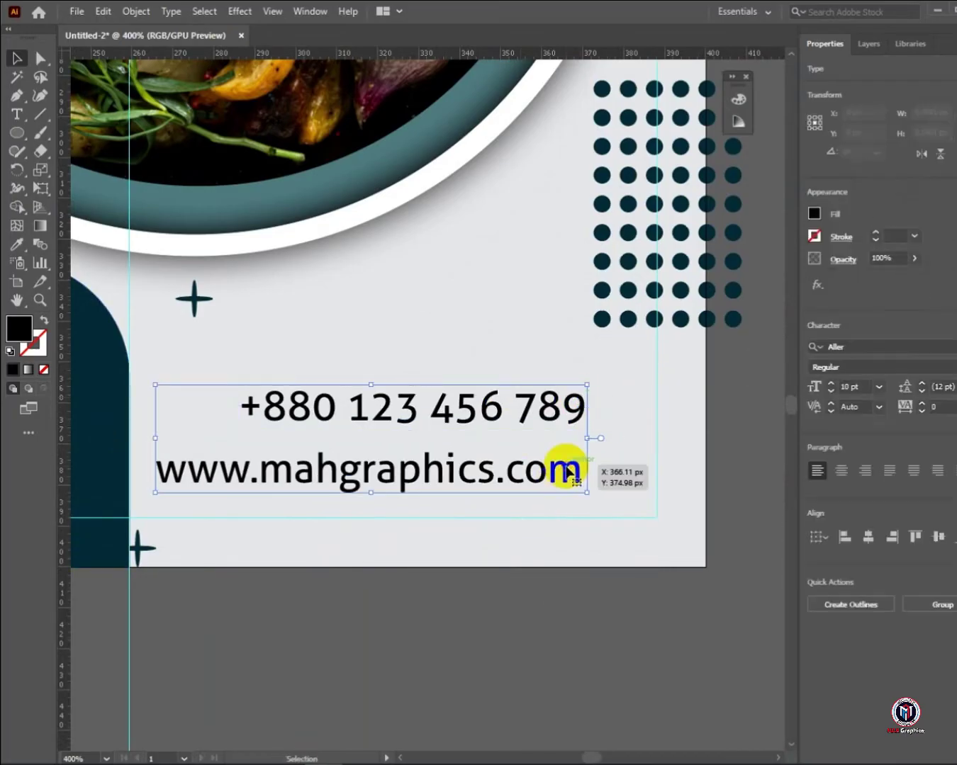
triple_click(569, 392)
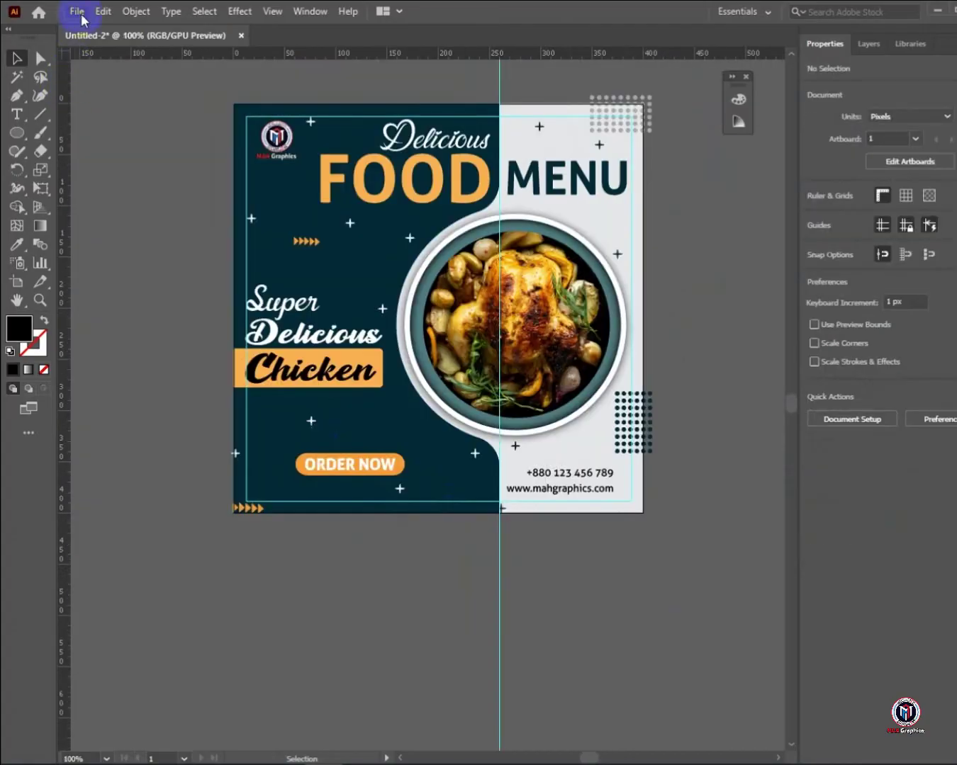
Choose the telephone-call and website icons from the Icone folder for placing in the document
click(76, 12)
click(105, 279)
double_click(534, 330)
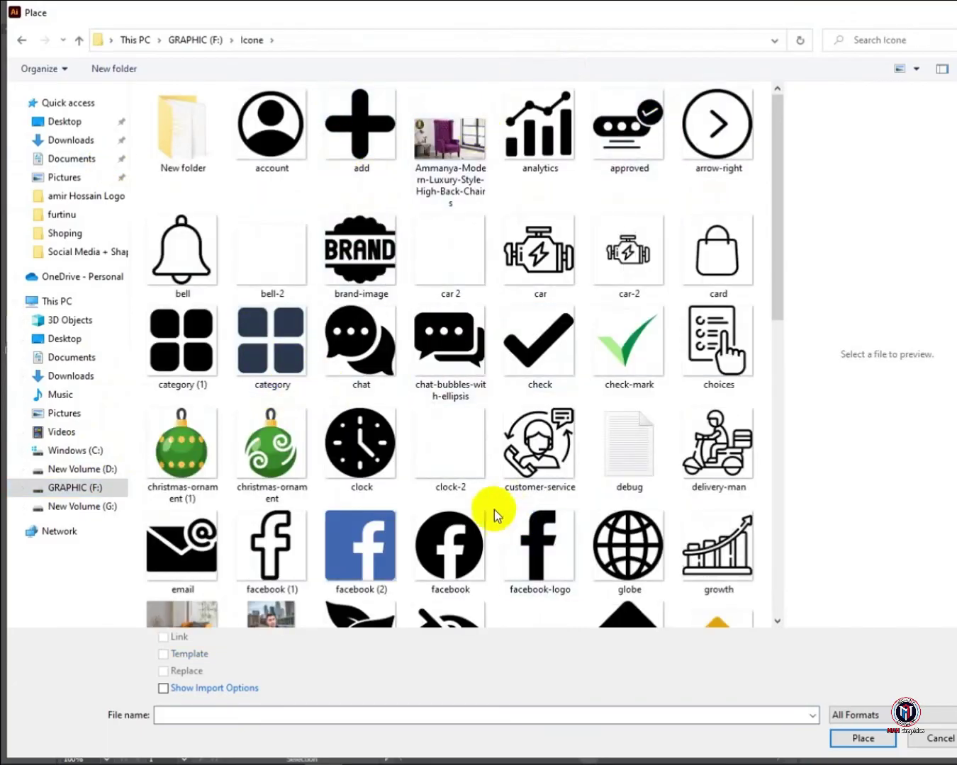
scroll(426, 539, down, 5)
scroll(568, 390, down, 1)
click(628, 485)
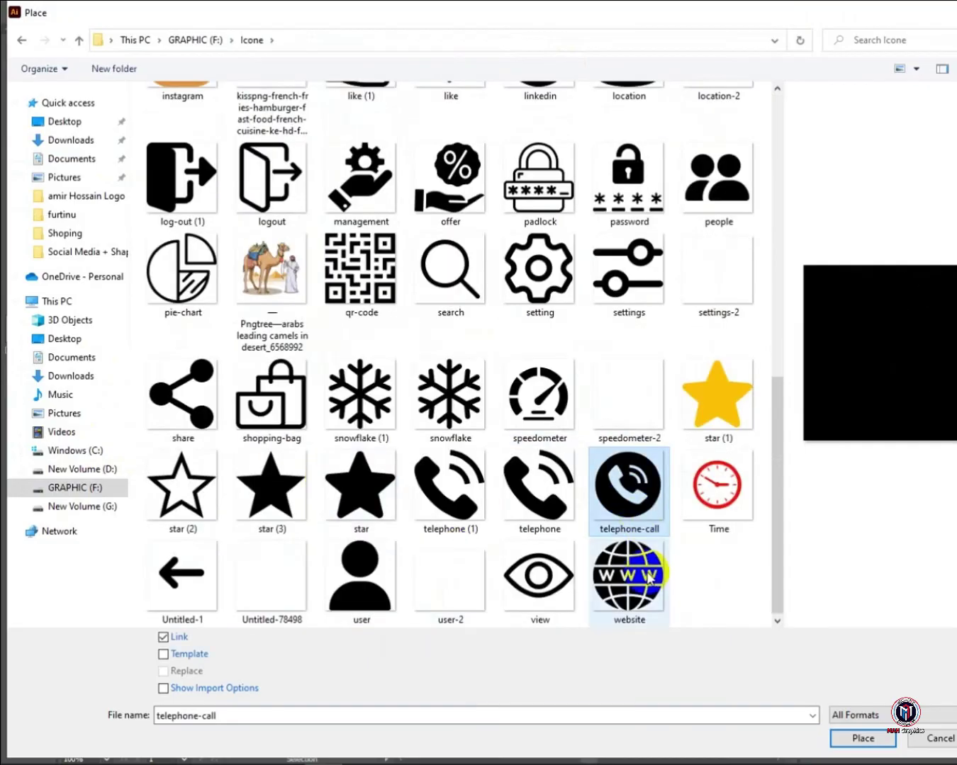
ctrl+click(628, 576)
click(862, 739)
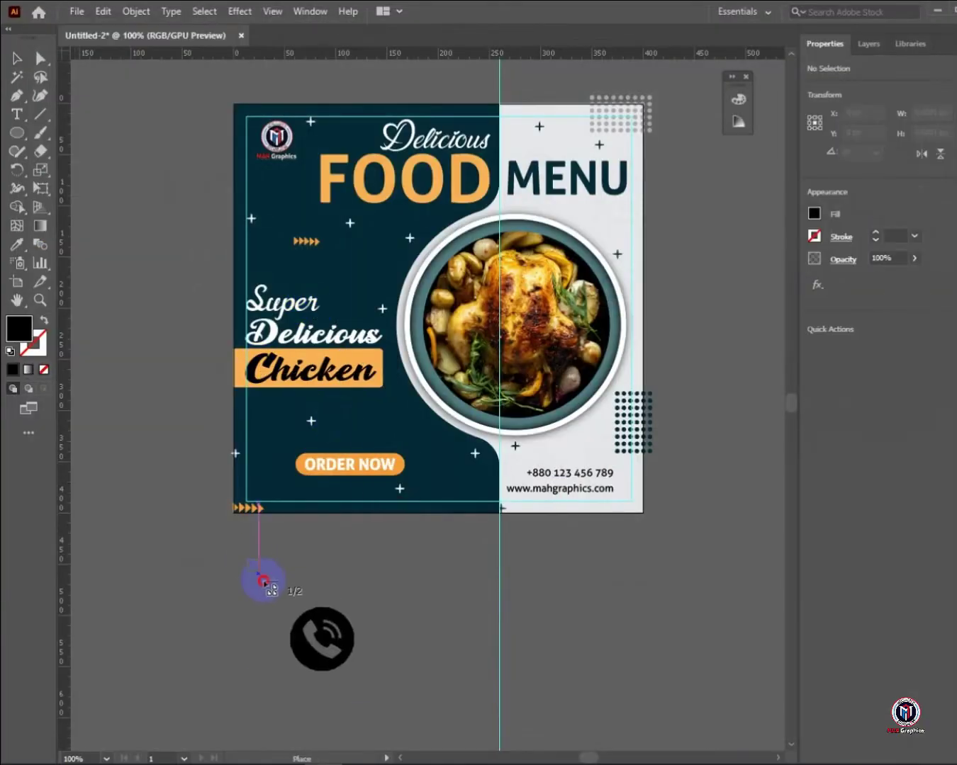
Place the telephone icon and the website globe icon side by side below the artboard
click(253, 565)
click(382, 571)
click(510, 656)
drag(500, 623, 348, 657)
click(272, 647)
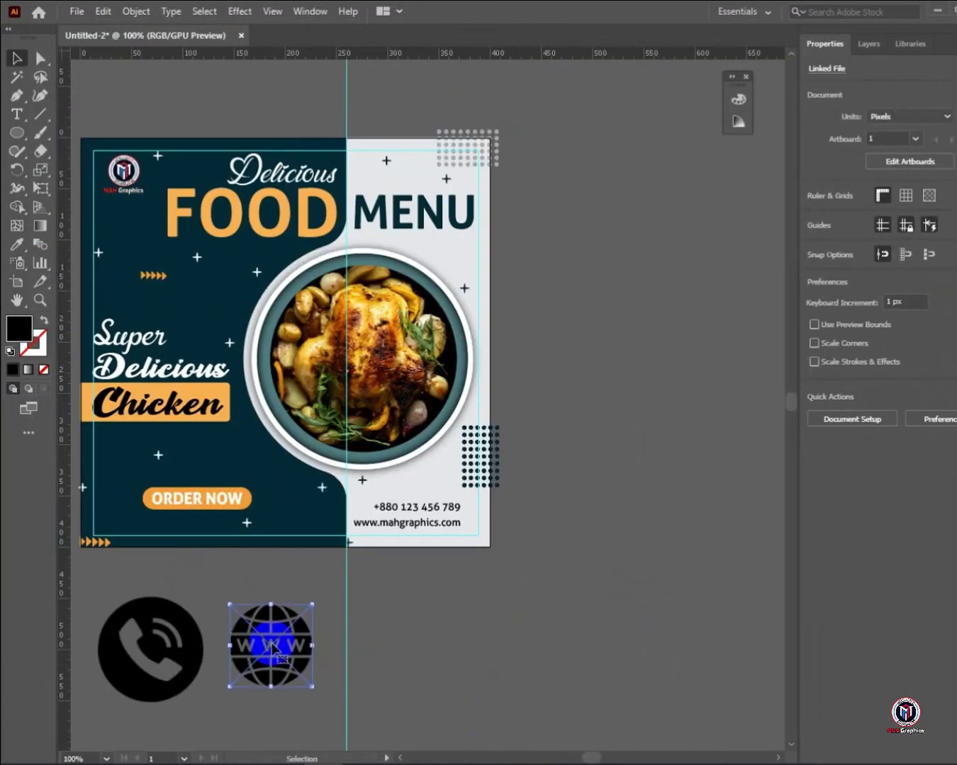
Scale the website globe icon down to about 10.15 px and place it beside the end of the website line
drag(272, 646, 581, 579)
scroll(597, 607, up, 3)
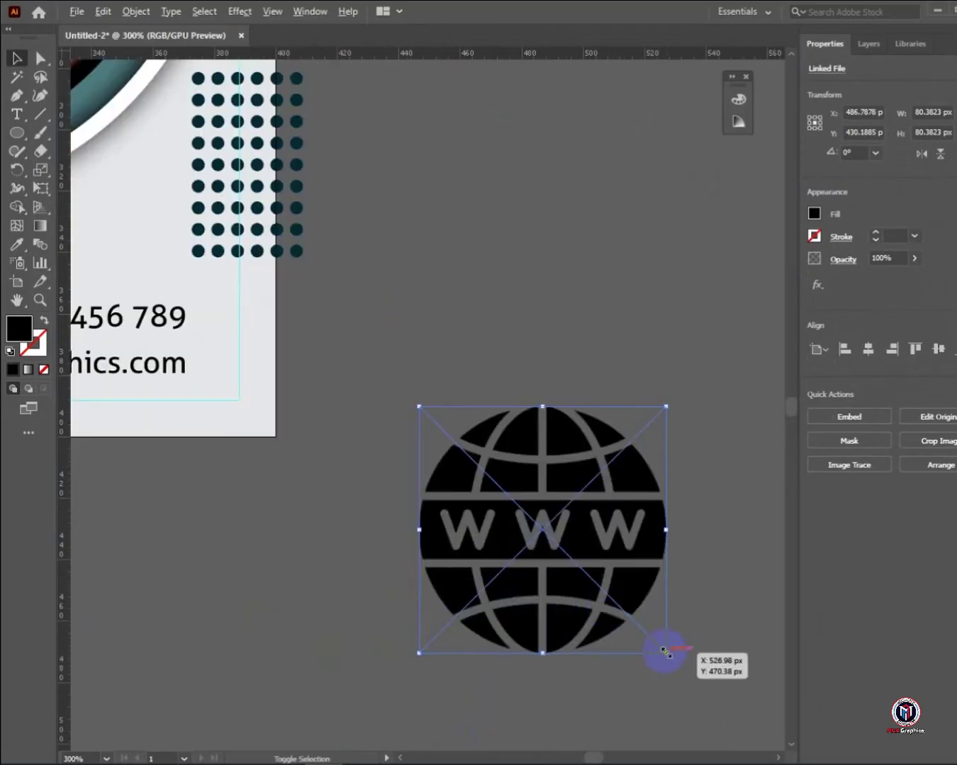
drag(664, 651, 644, 552)
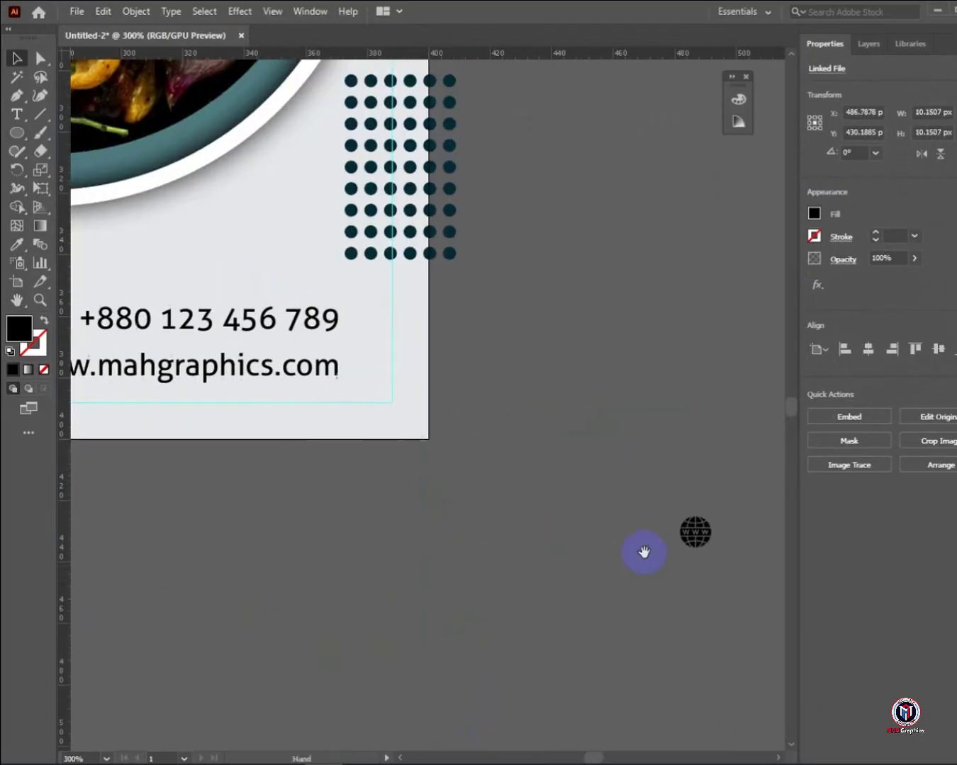
drag(667, 499, 544, 520)
Centre the globe icon vertically with the website text and embed the icon image
scroll(372, 373, up, 7)
shift+click(278, 460)
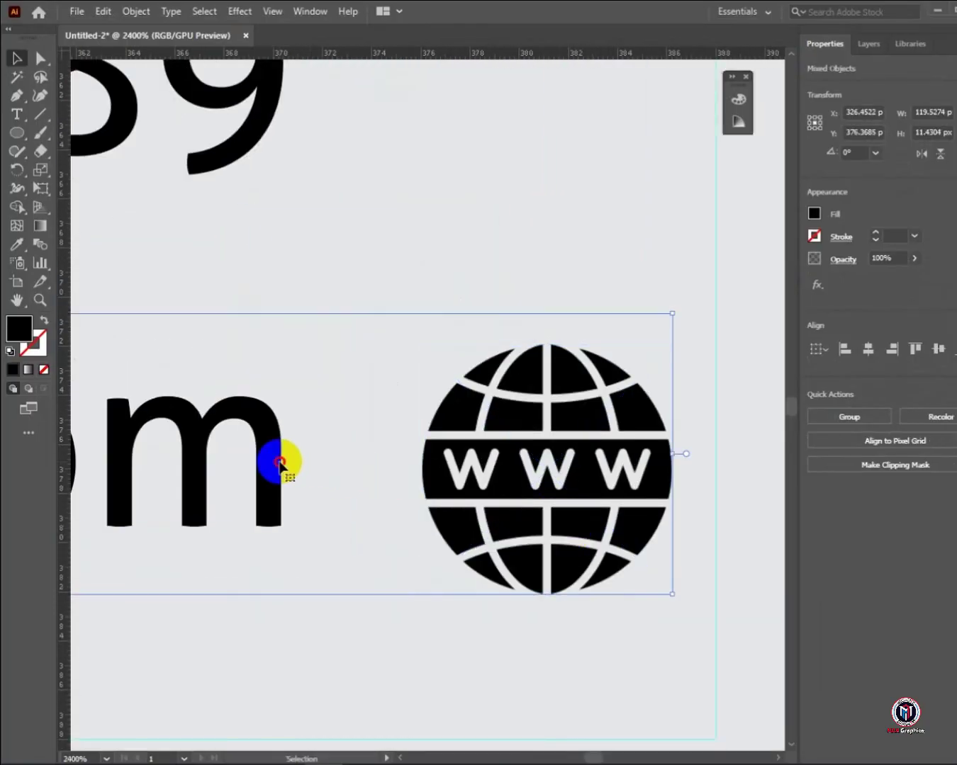
click(938, 349)
click(626, 217)
click(589, 402)
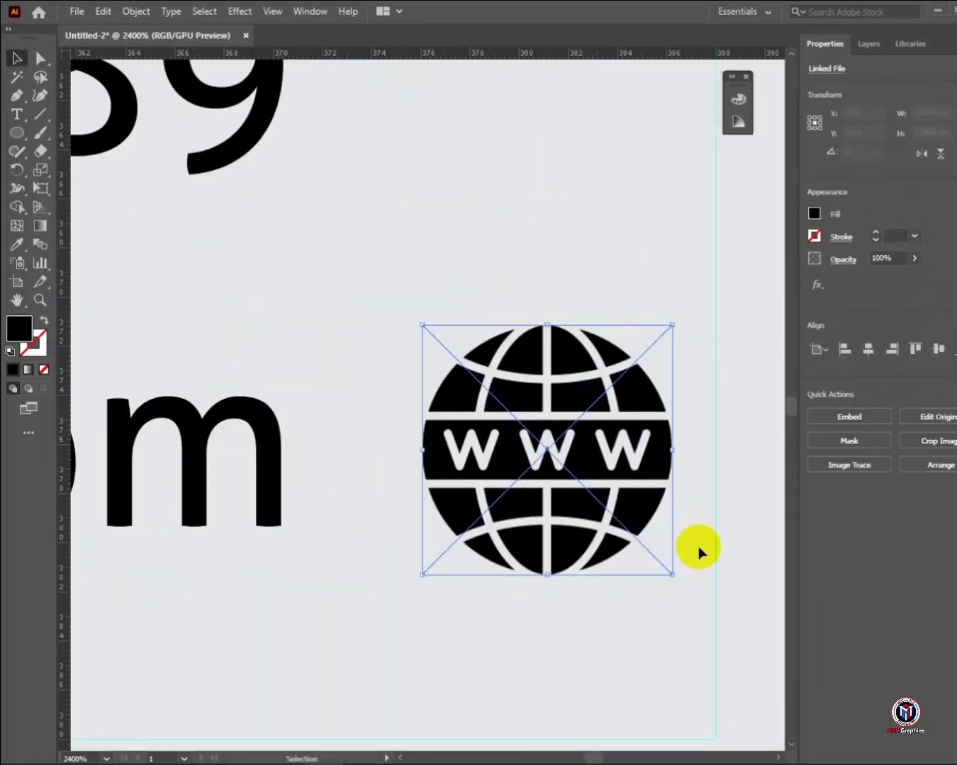
click(849, 417)
Scale the telephone icon down to about 20.6 px and move it onto the globe icon
scroll(333, 477, down, 6)
drag(367, 489, 554, 476)
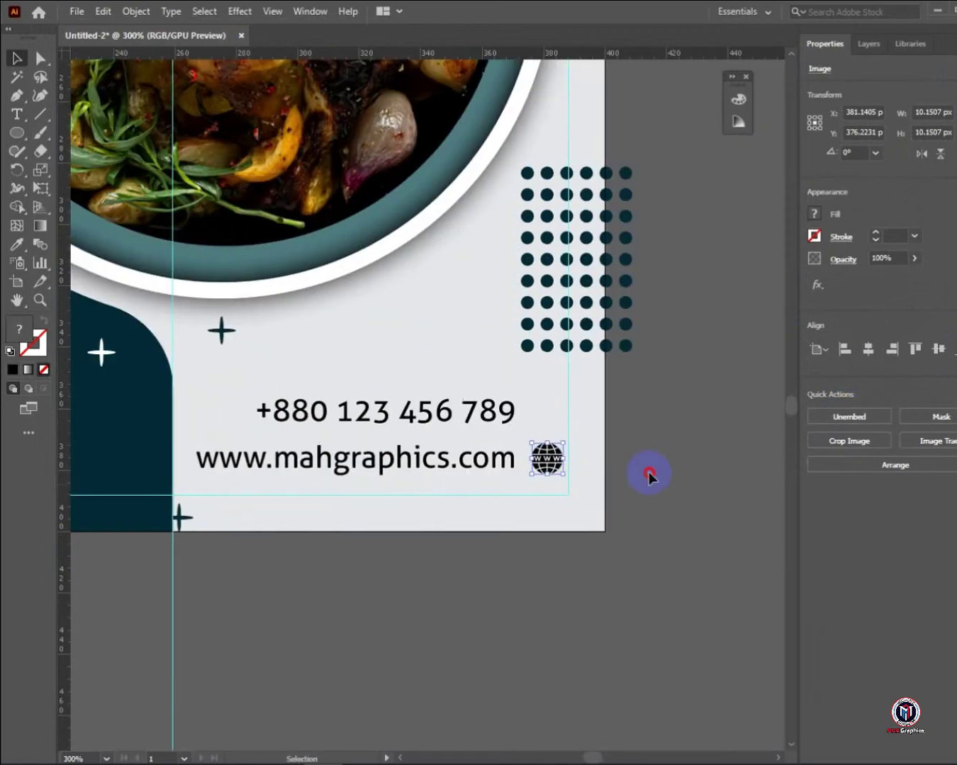
click(650, 475)
drag(429, 579, 524, 491)
scroll(525, 491, down, 3)
drag(261, 564, 589, 535)
scroll(609, 536, up, 5)
drag(540, 494, 520, 372)
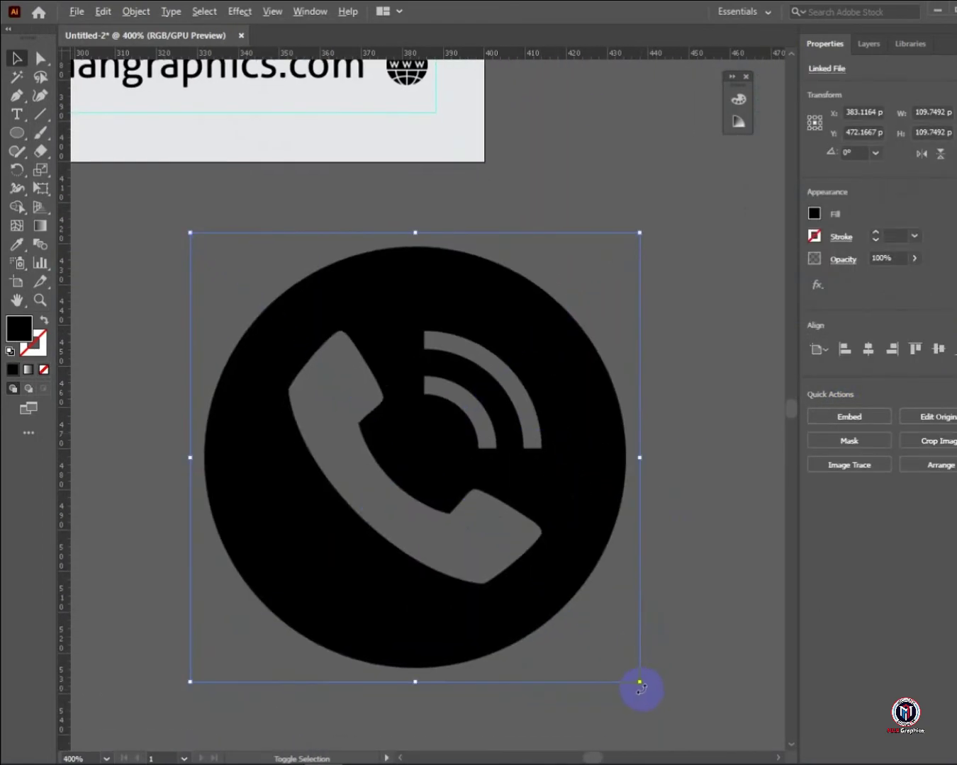
drag(640, 681, 467, 498)
scroll(568, 553, up, 4)
drag(476, 679, 474, 319)
Resize the telephone icon to about 10.83 px so its circle matches the globe icon underneath
scroll(473, 320, up, 4)
drag(554, 297, 515, 365)
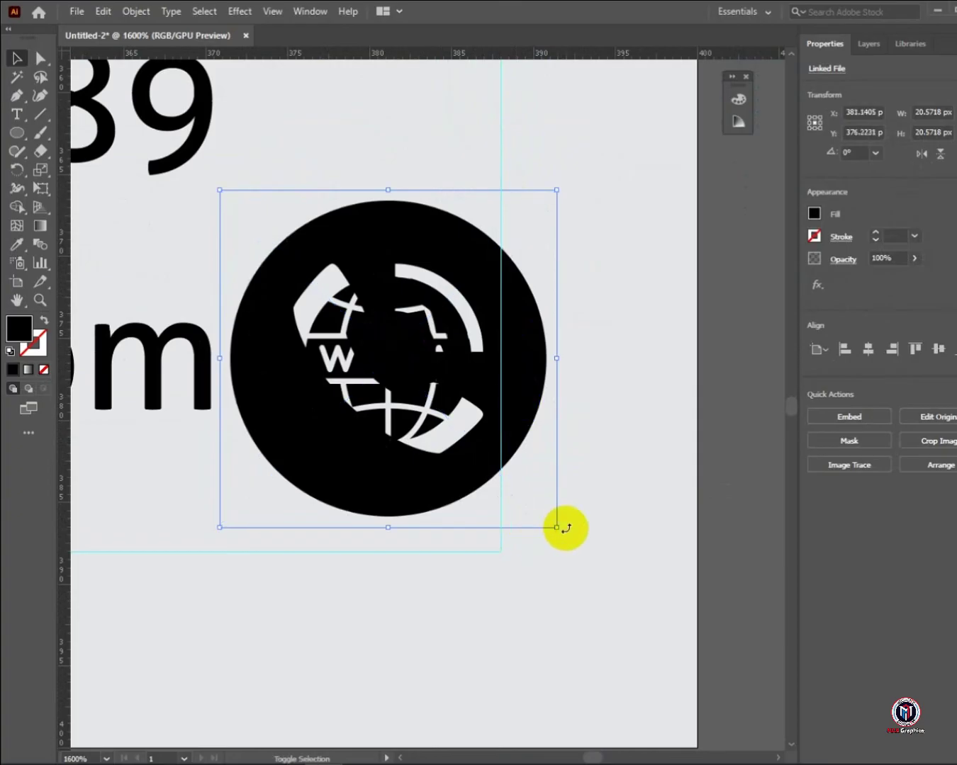
drag(565, 528, 449, 427)
scroll(440, 395, up, 2)
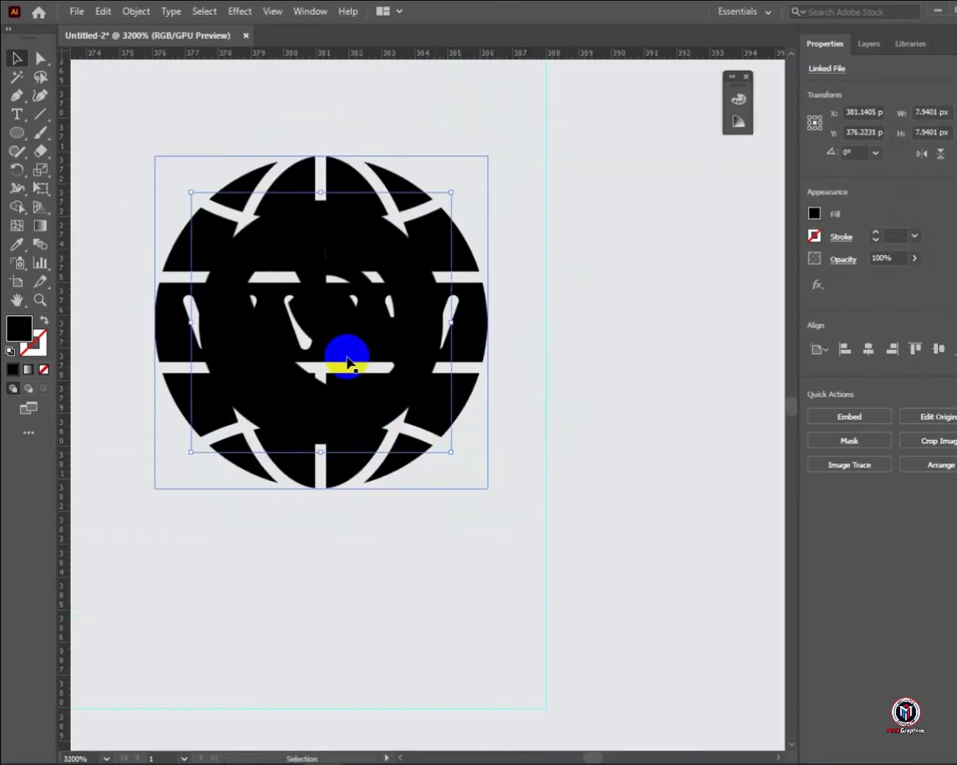
drag(348, 363, 555, 390)
drag(657, 479, 706, 527)
scroll(566, 464, down, 3)
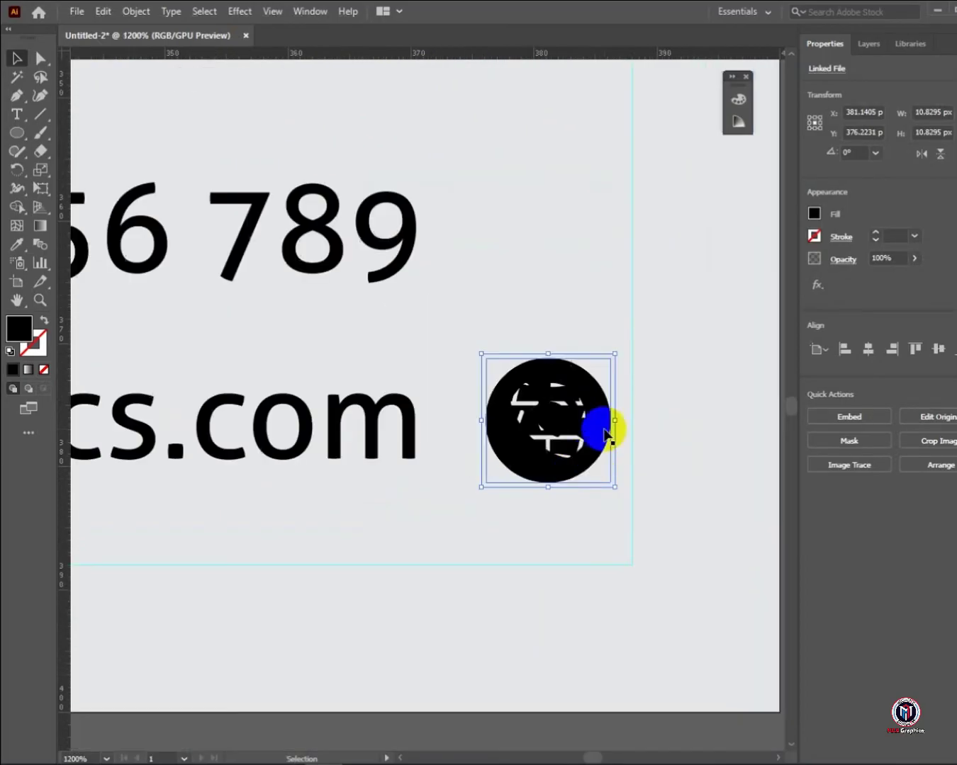
Move the telephone icon straight up from the globe to sit beside the phone number
click(577, 407)
key(ctrl+2)
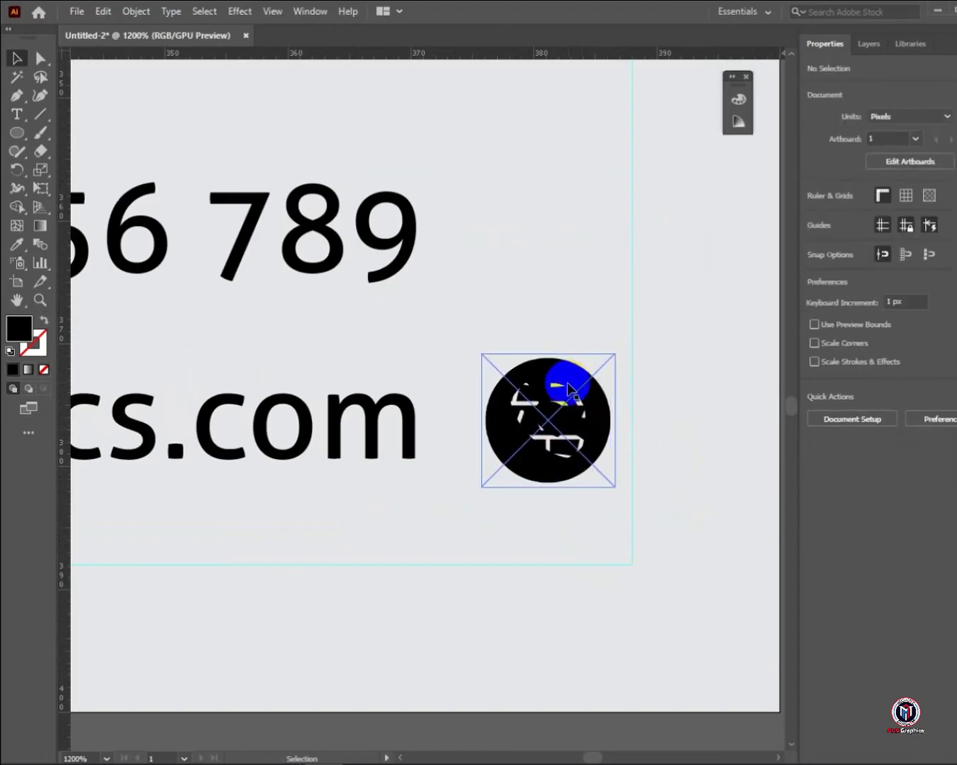
click(554, 424)
drag(554, 424, 560, 236)
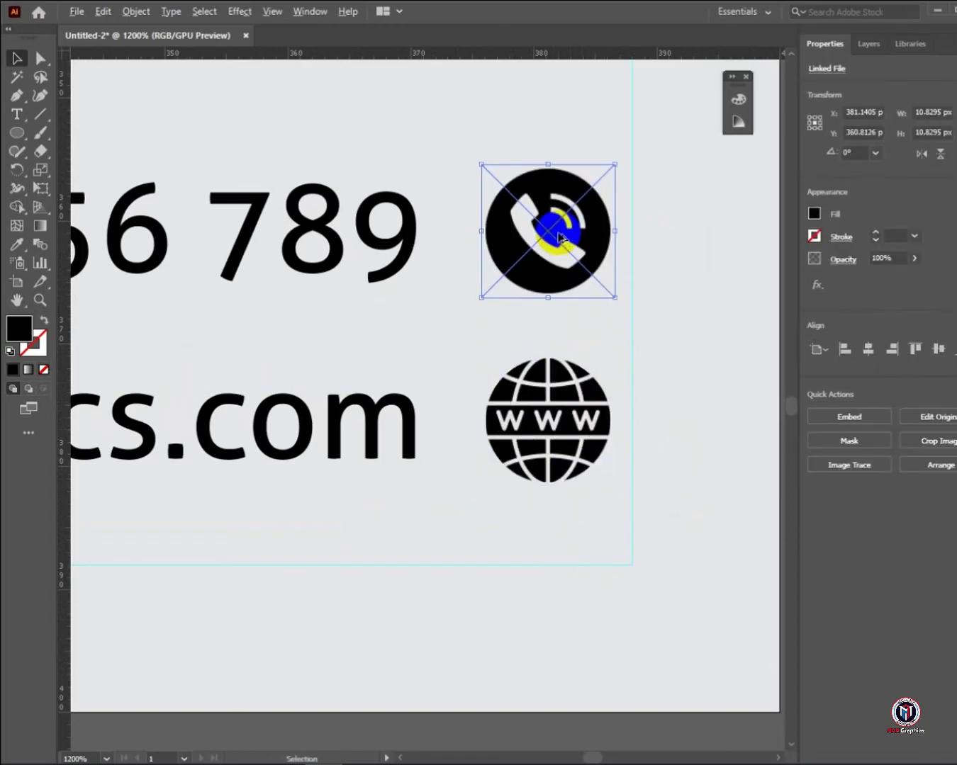
click(690, 236)
scroll(496, 261, down, 5)
click(649, 294)
Nudge the telephone icon up and centre it vertically with the phone number
drag(501, 267, 530, 317)
scroll(512, 296, up, 3)
click(587, 298)
shift+click(480, 300)
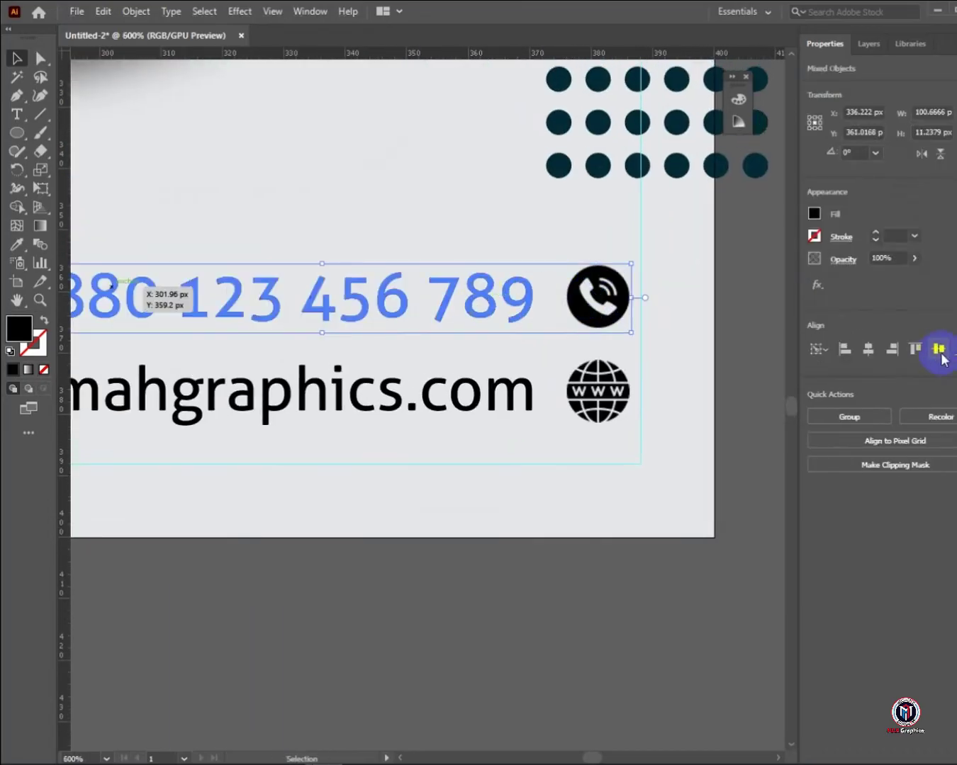
click(777, 339)
click(597, 296)
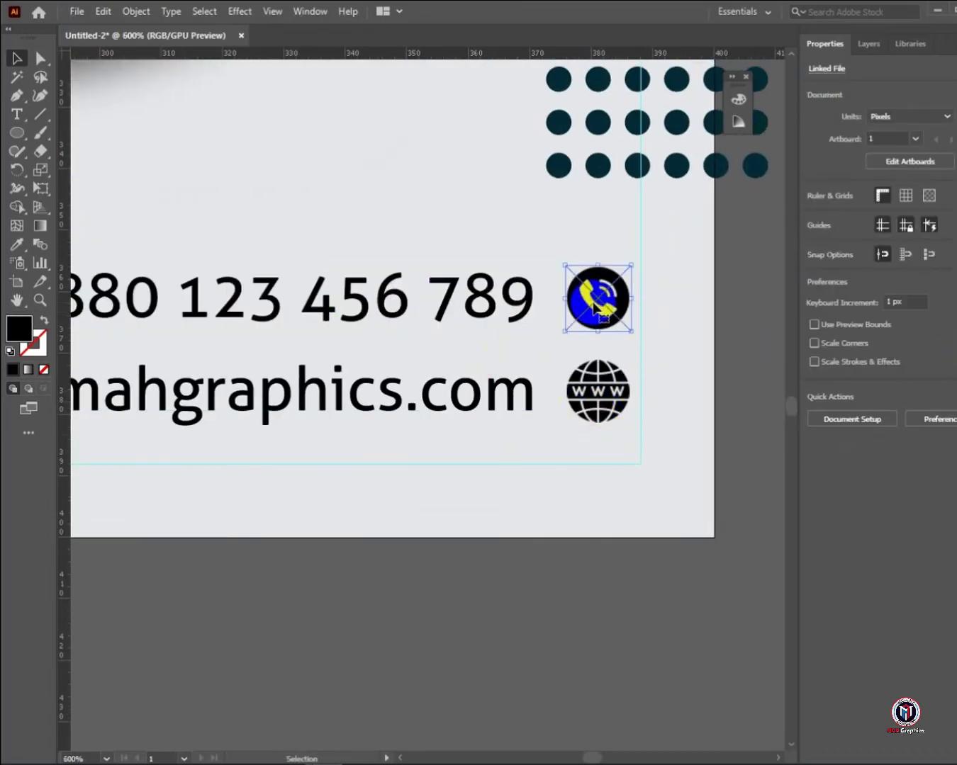
shift+click(504, 300)
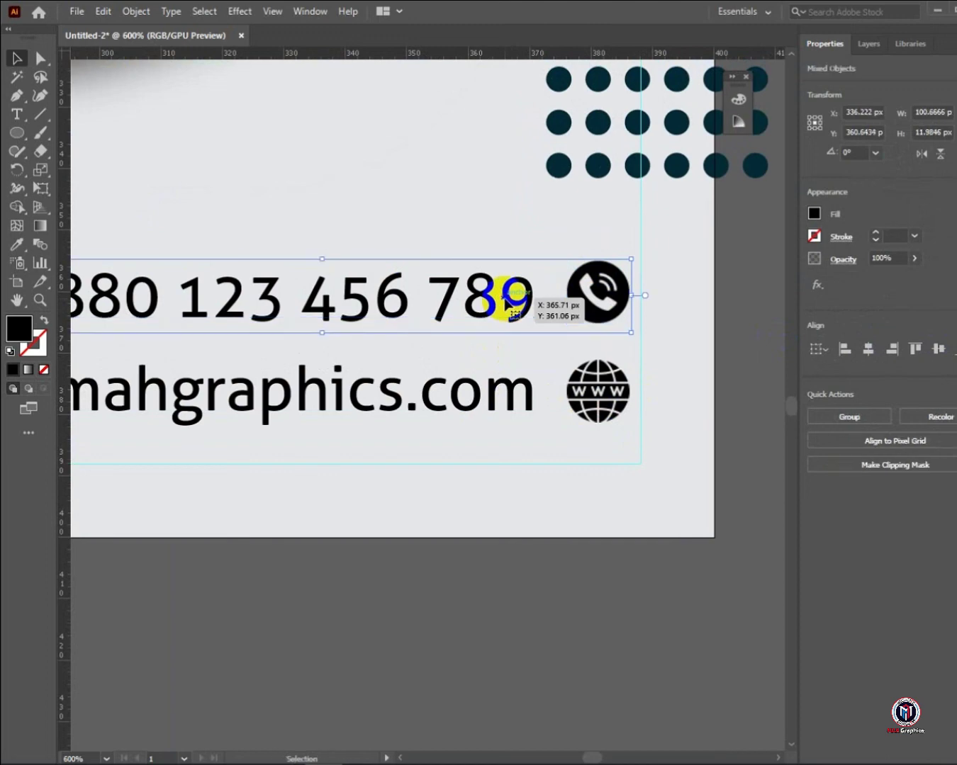
key(Up)
key(Up)
click(941, 350)
click(542, 355)
Convert the phone number and website text lines to outlines
scroll(543, 355, down, 3)
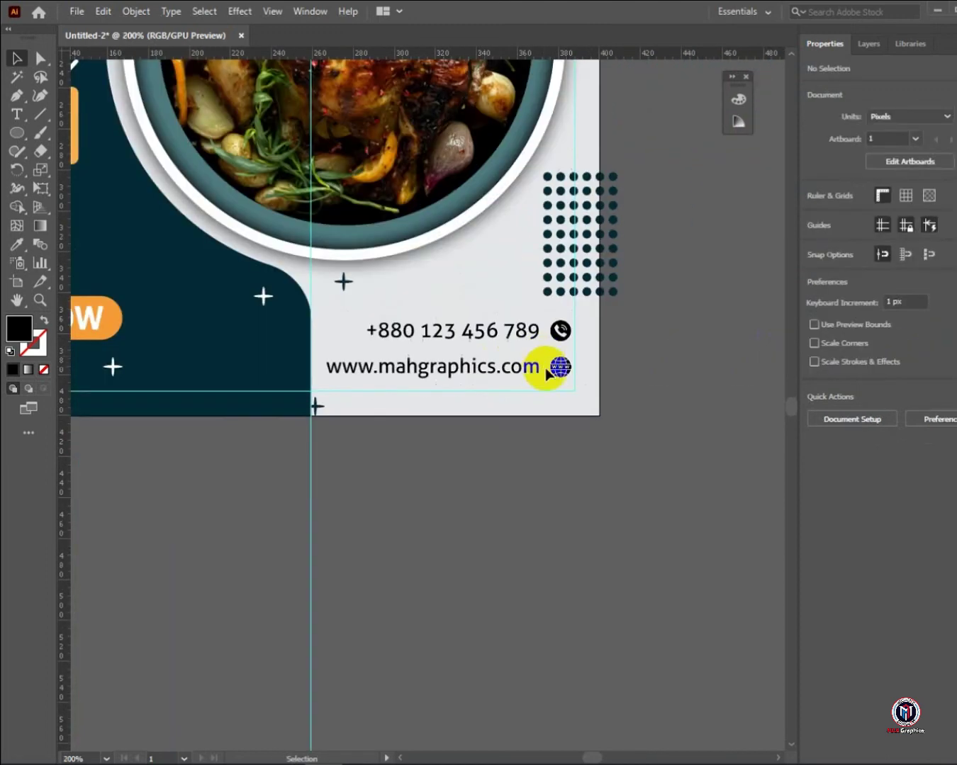
drag(552, 375, 613, 410)
scroll(496, 404, up, 1)
shift+click(546, 358)
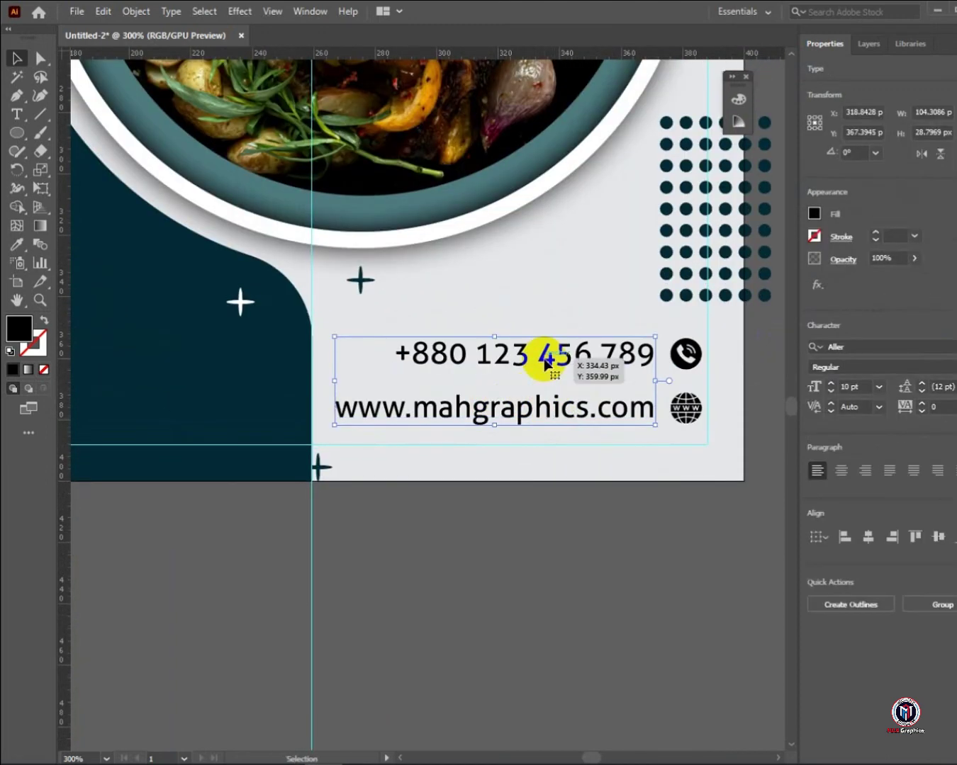
right_click(546, 358)
click(620, 511)
click(595, 393)
Centre the outlined phone number vertically with the telephone icon and embed the telephone icon image
click(610, 362)
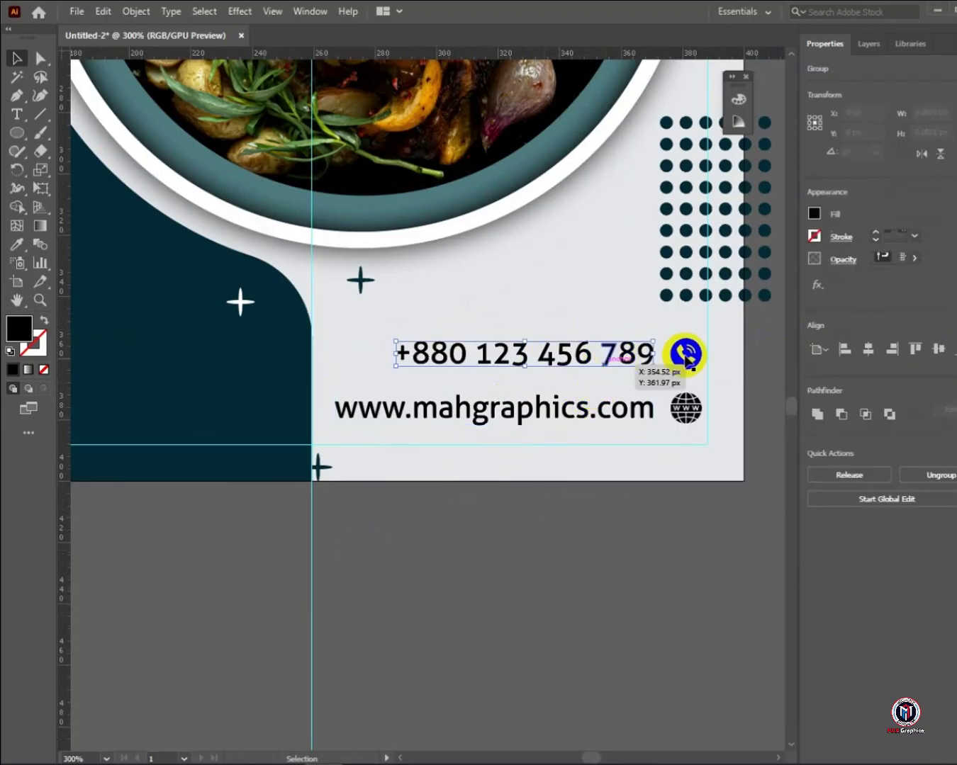
shift+click(698, 355)
click(602, 345)
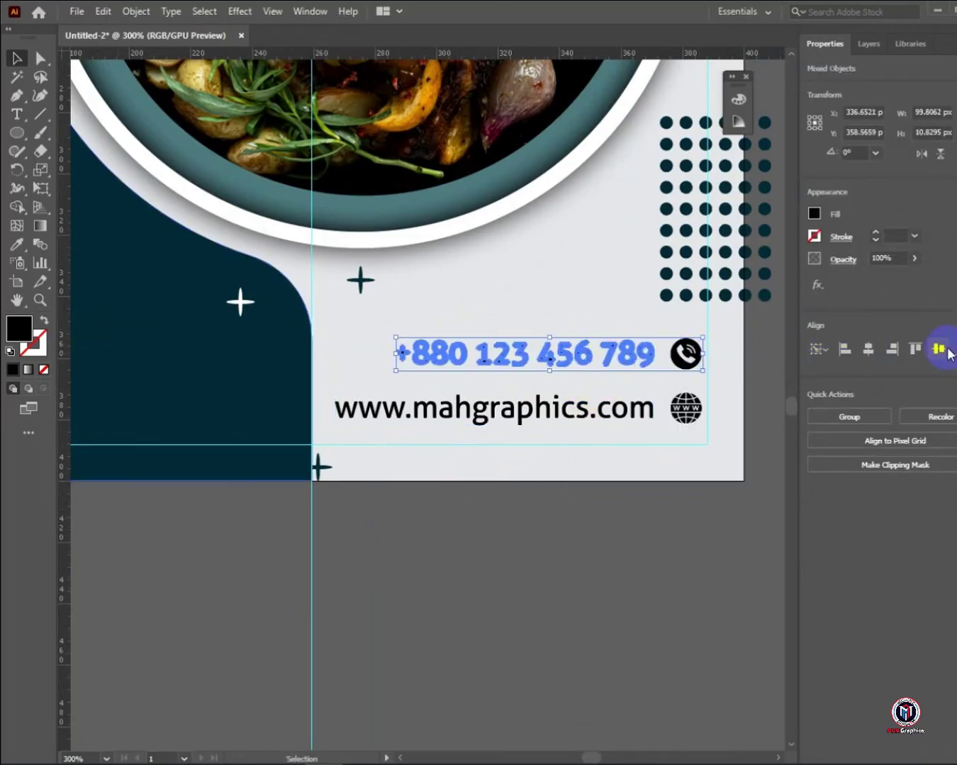
click(679, 351)
click(764, 343)
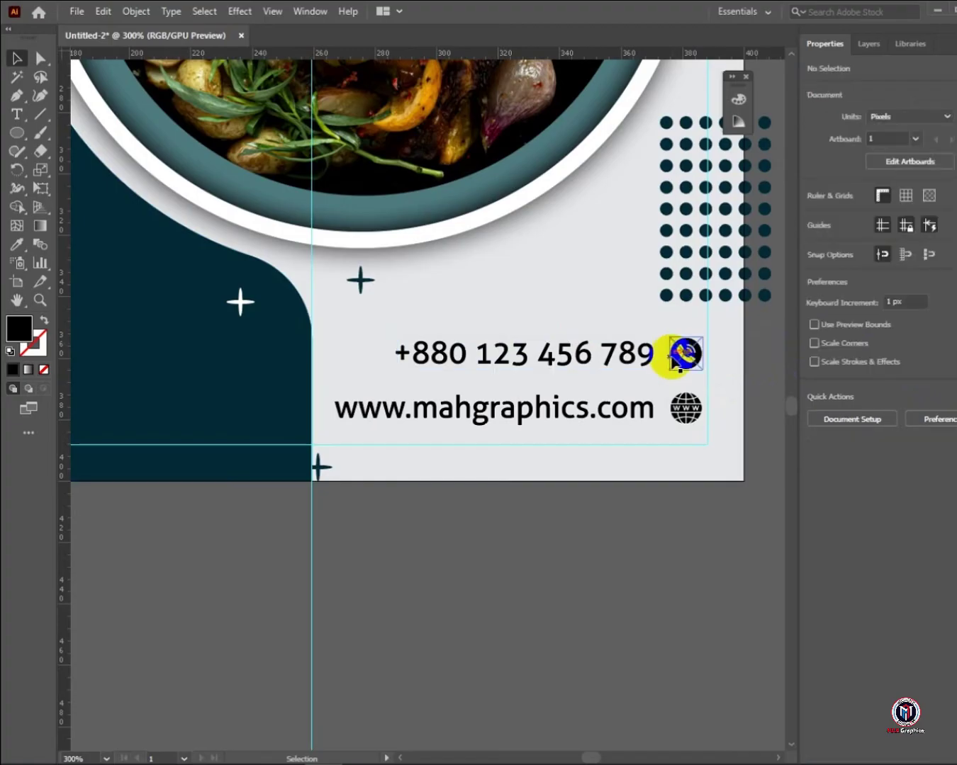
click(675, 359)
click(856, 417)
Lock the light grey background rectangle
click(687, 409)
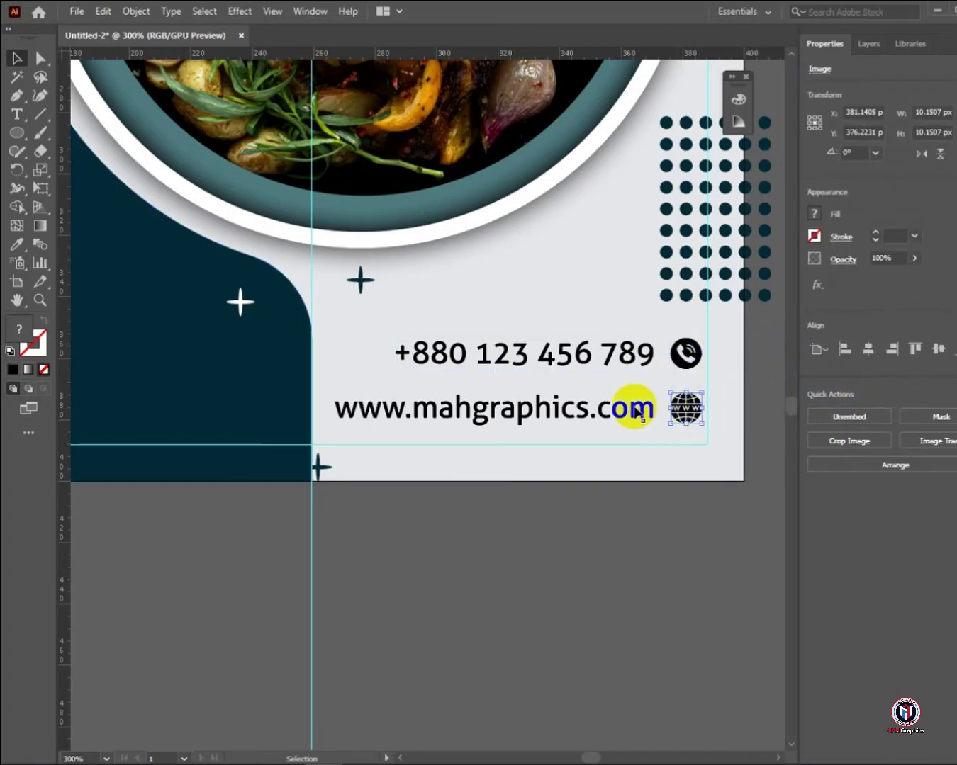
shift+click(595, 414)
click(758, 459)
click(730, 459)
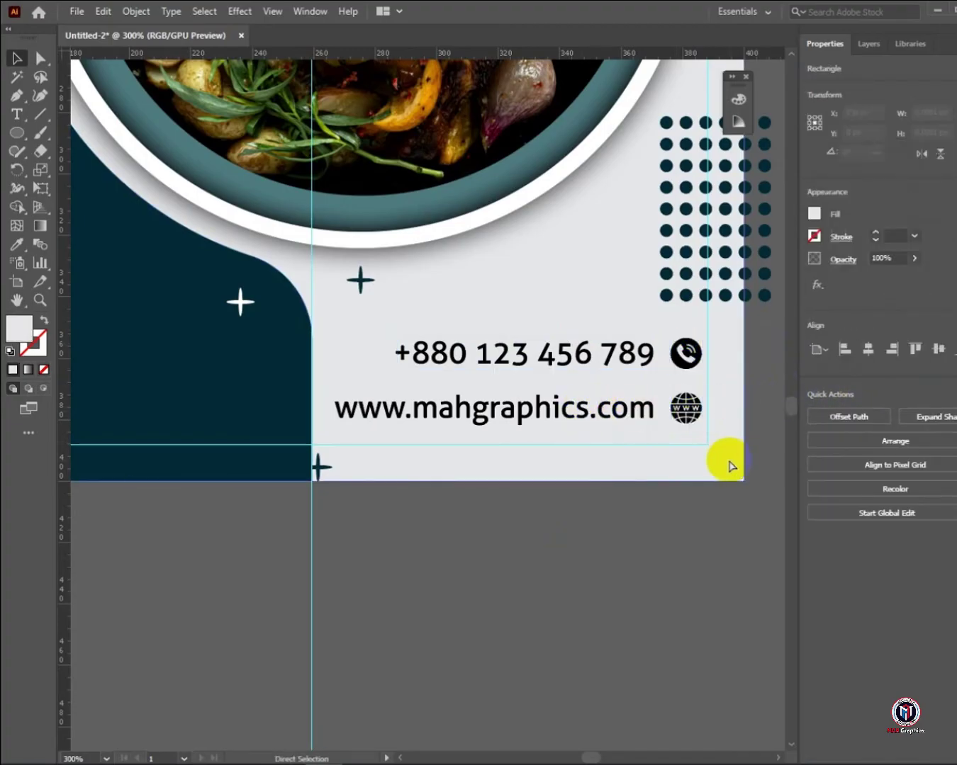
key(ctrl+2)
Centre the outlined website text vertically with the globe icon
scroll(588, 405, up, 3)
drag(682, 402, 479, 429)
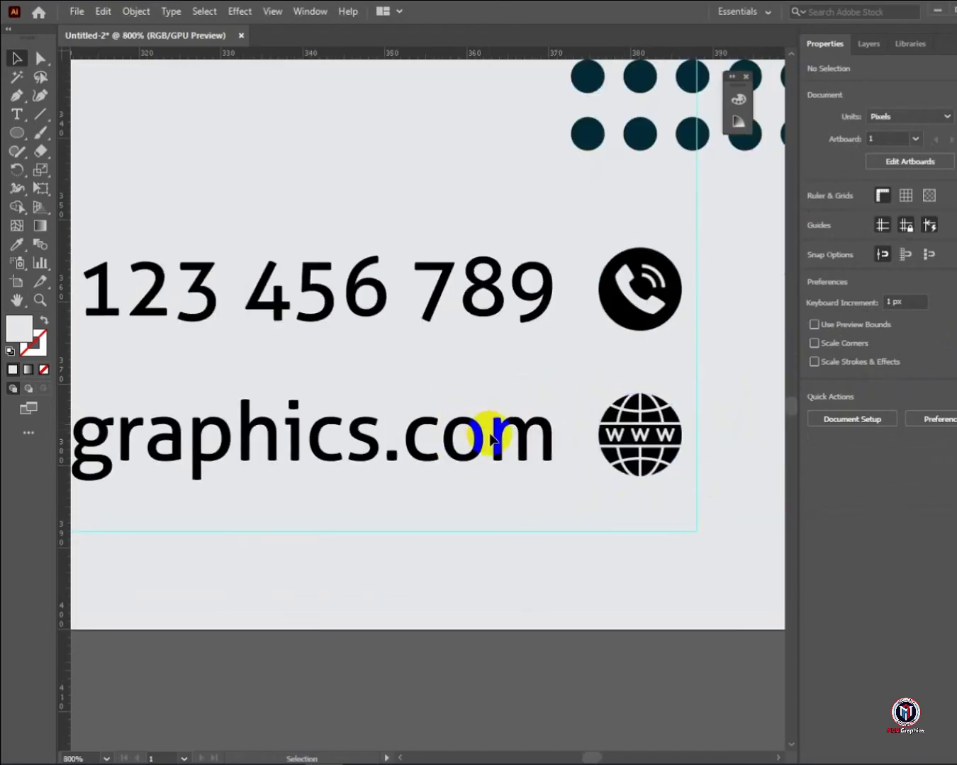
click(640, 435)
shift+click(499, 431)
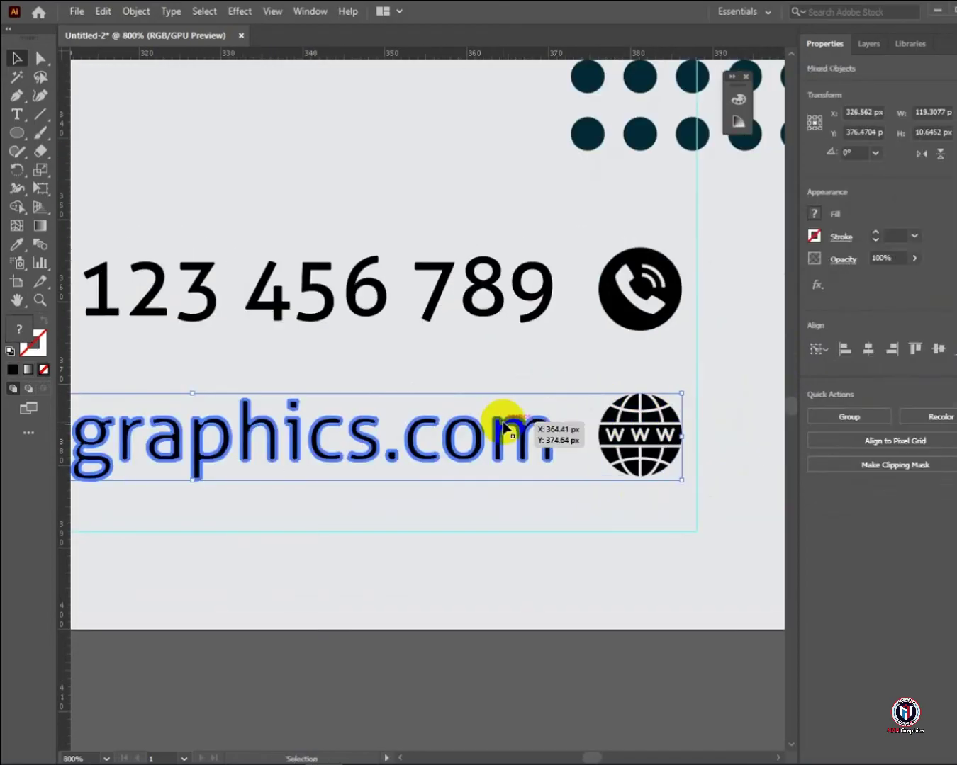
click(939, 349)
click(644, 523)
scroll(638, 521, down, 6)
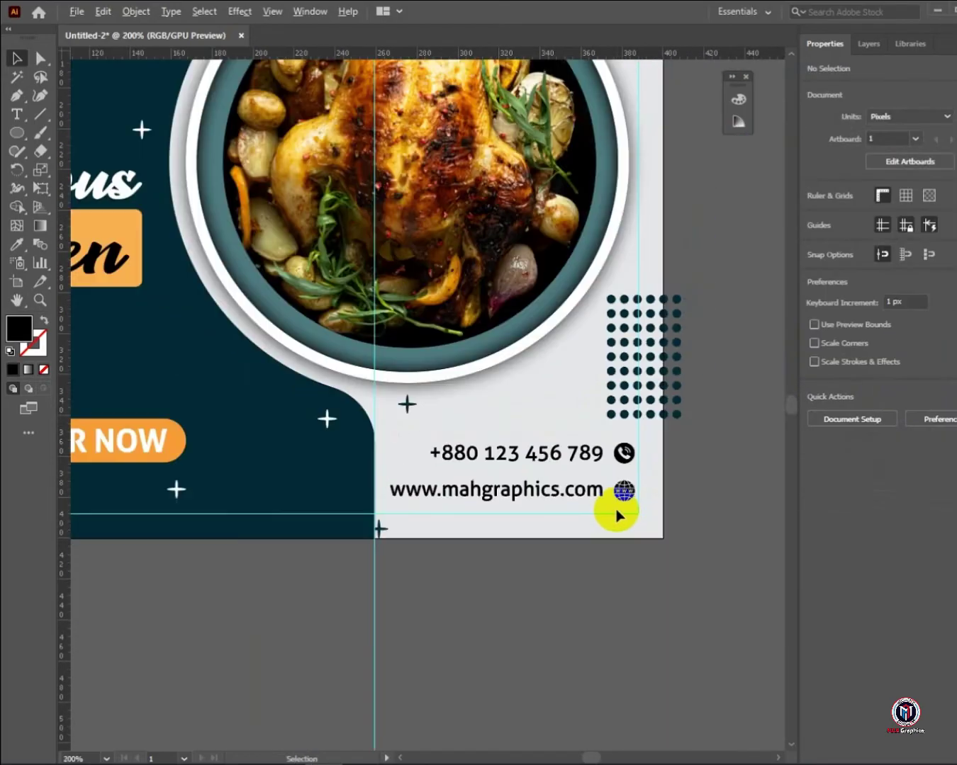
Move the MAH Graphics logo closer to the artboard's upper-left corner, centred at about X 27.7 px, Y 28.7 px
key(Tab)
key(Tab)
scroll(470, 362, up, 4)
key(space)
drag(77, 170, 847, 578)
drag(625, 404, 571, 373)
scroll(570, 374, up, 3)
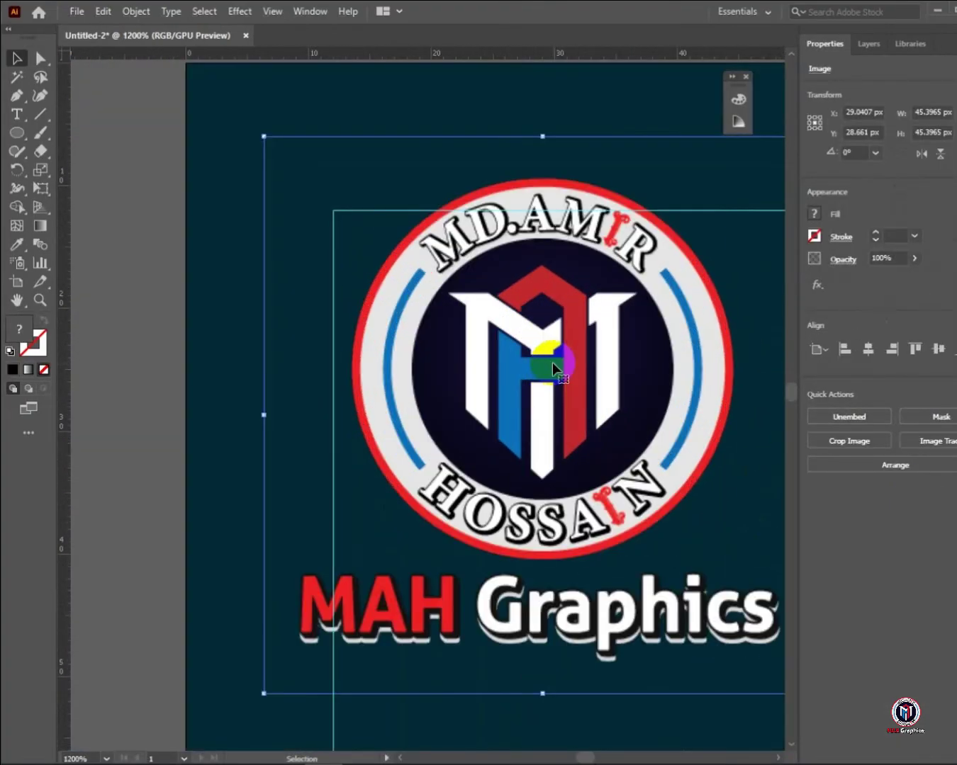
scroll(540, 370, down, 5)
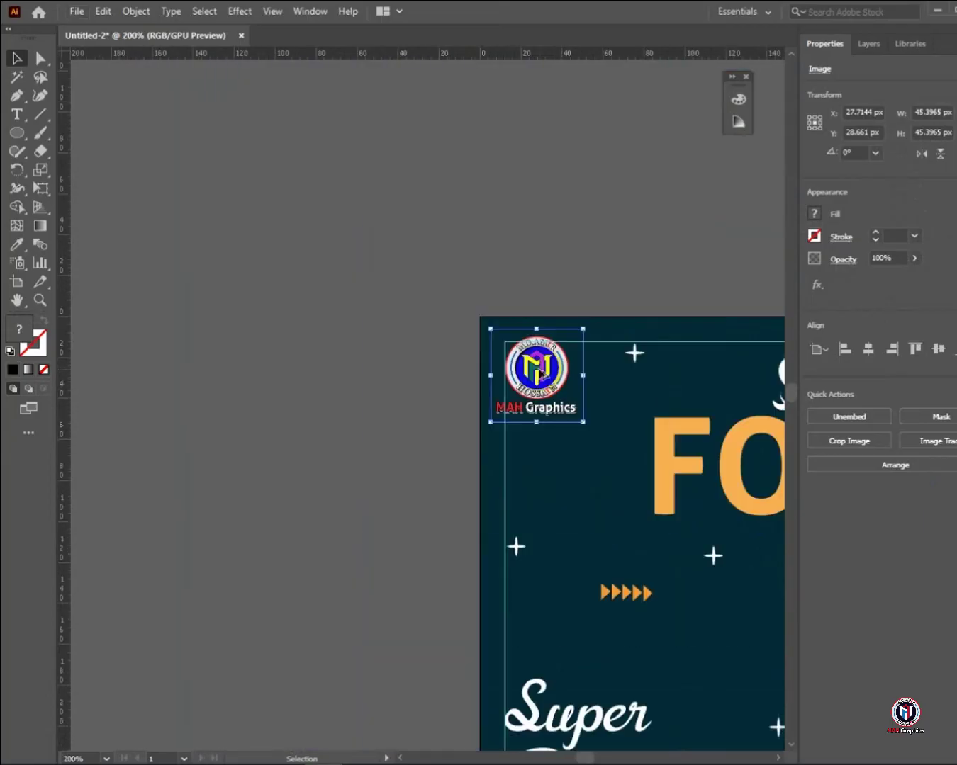
click(649, 626)
Apply an Inner Glow effect to the orange ORDER NOW button shape
key(space)
drag(631, 615, 443, 505)
scroll(445, 507, down, 6)
scroll(523, 573, up, 5)
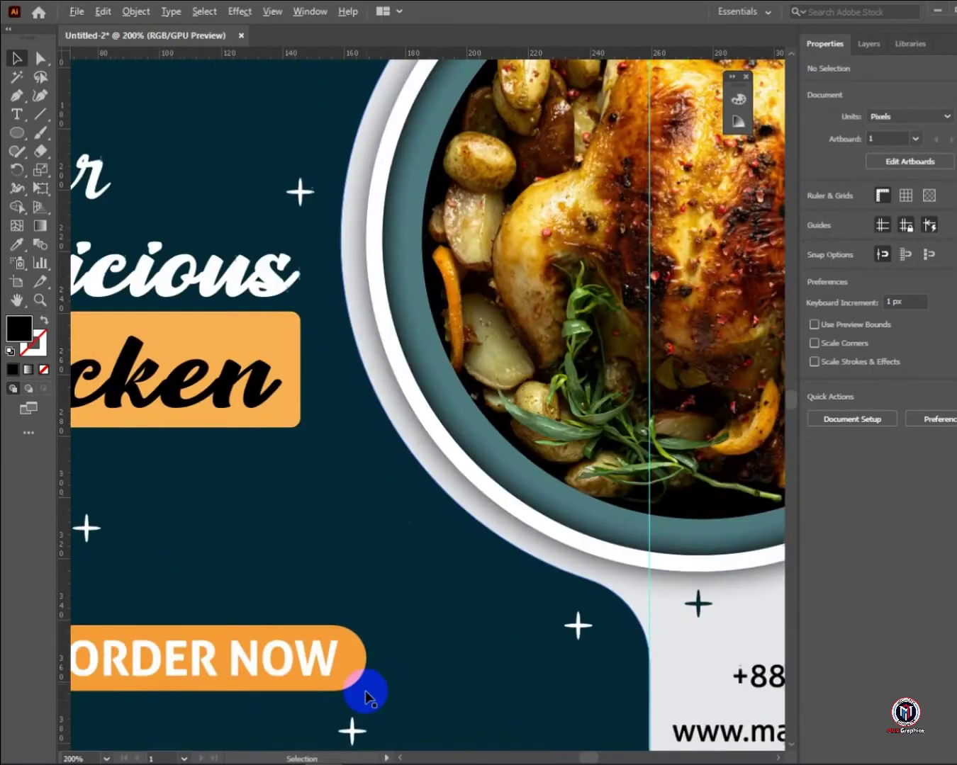
scroll(364, 689, up, 3)
key(space)
drag(321, 650, 797, 419)
scroll(661, 443, down, 1)
drag(646, 462, 625, 497)
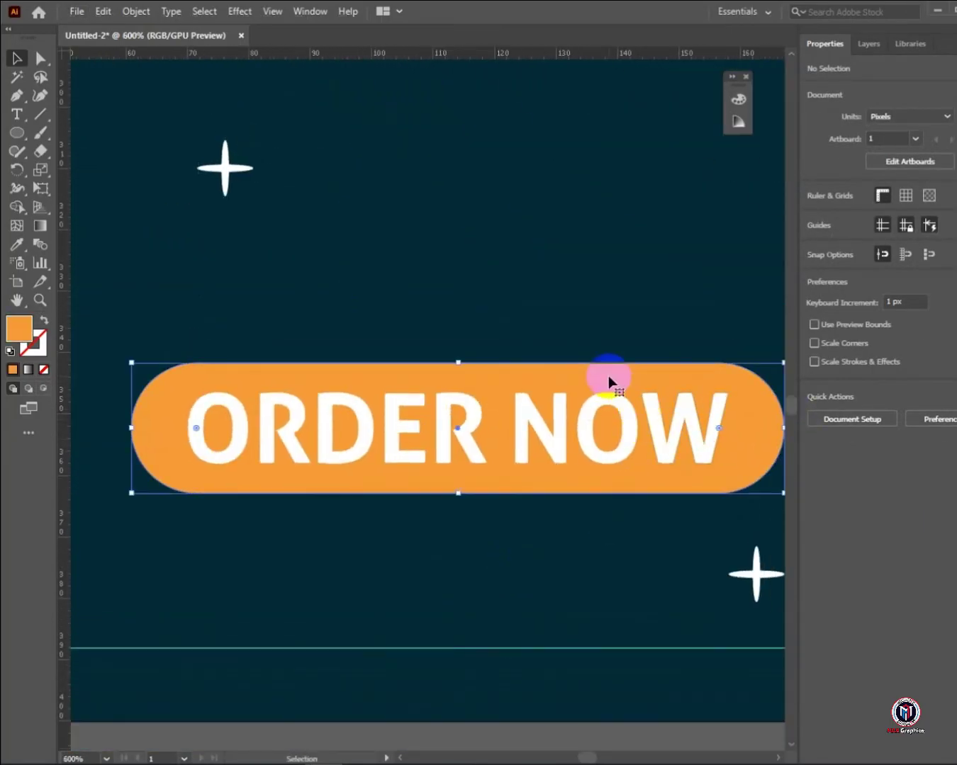
click(608, 376)
click(240, 12)
mouse_move(250, 188)
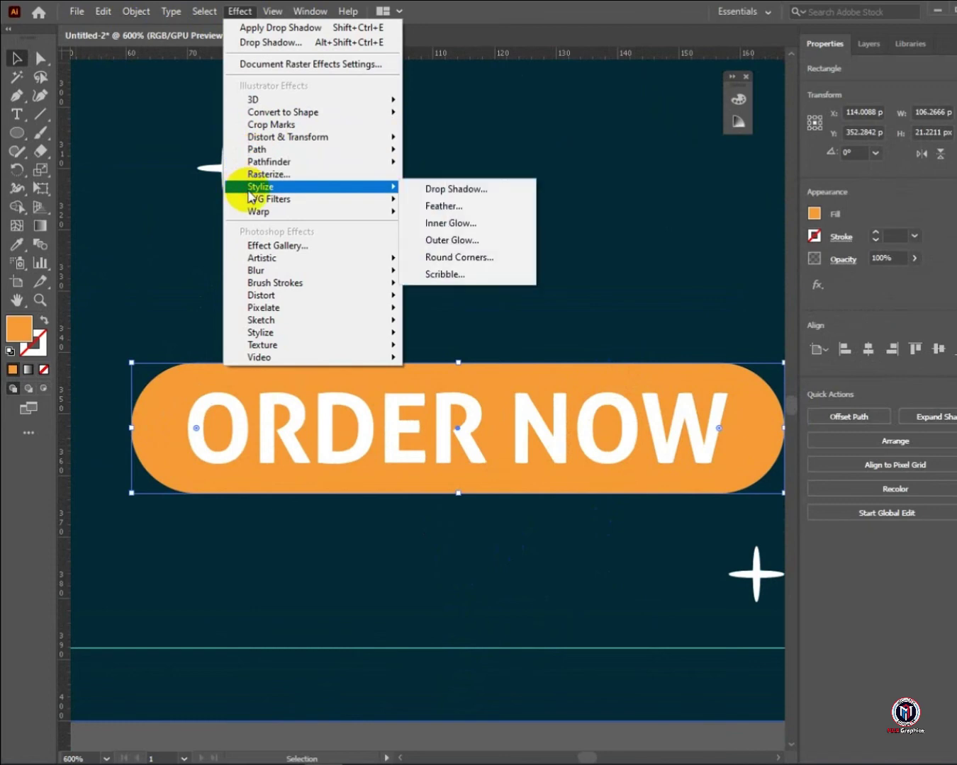
click(454, 222)
click(790, 305)
click(836, 360)
Draw a closed wavy shape, about 104 × 20 px, over the lower half of the ORDER NOW button with the Pen tool
scroll(704, 385, down, 2)
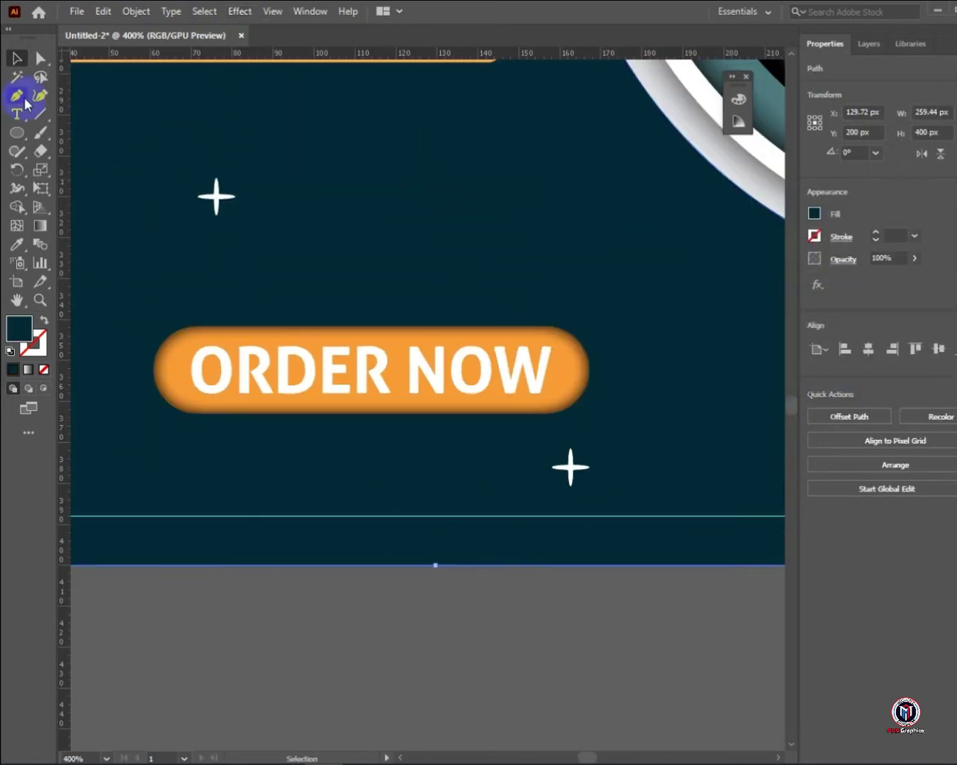
click(160, 349)
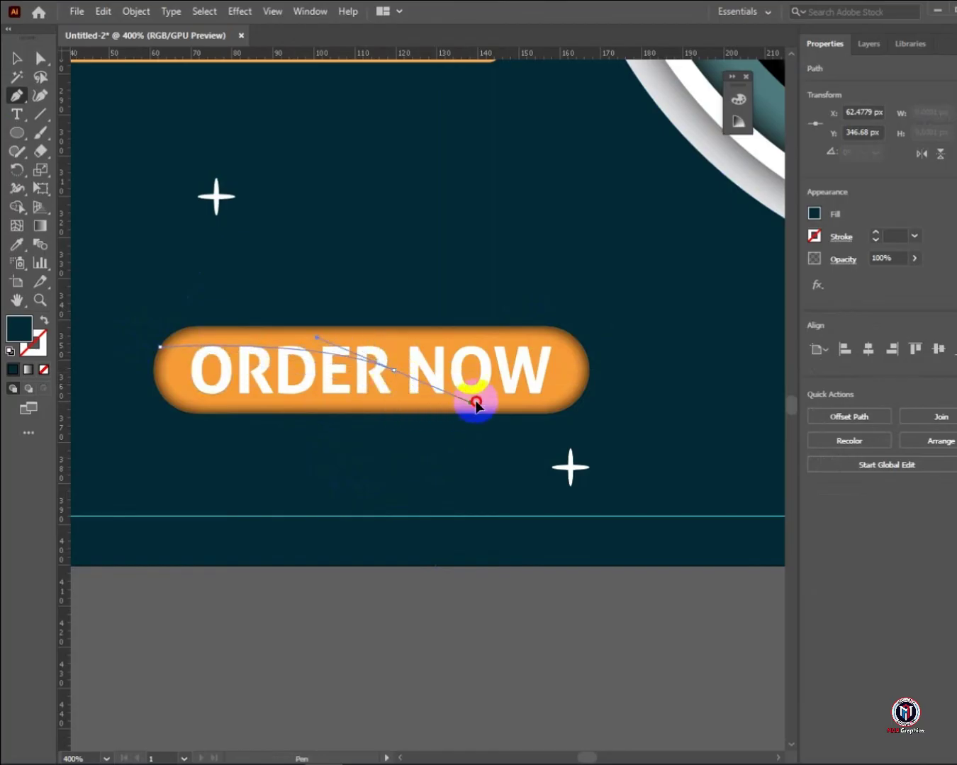
drag(554, 333, 554, 334)
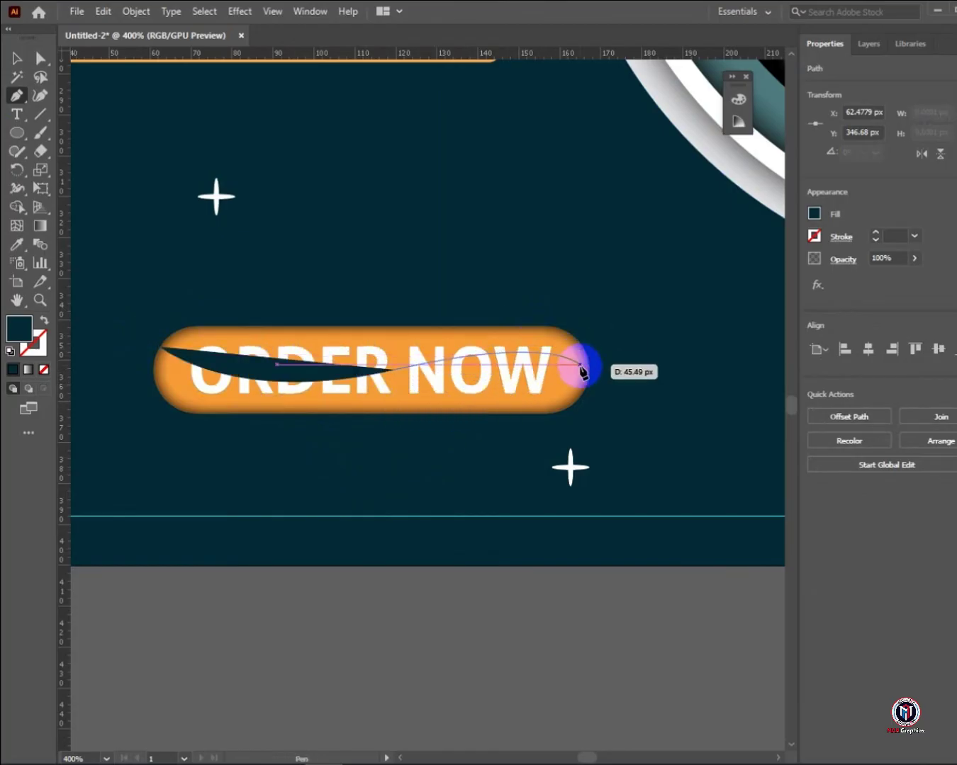
click(578, 407)
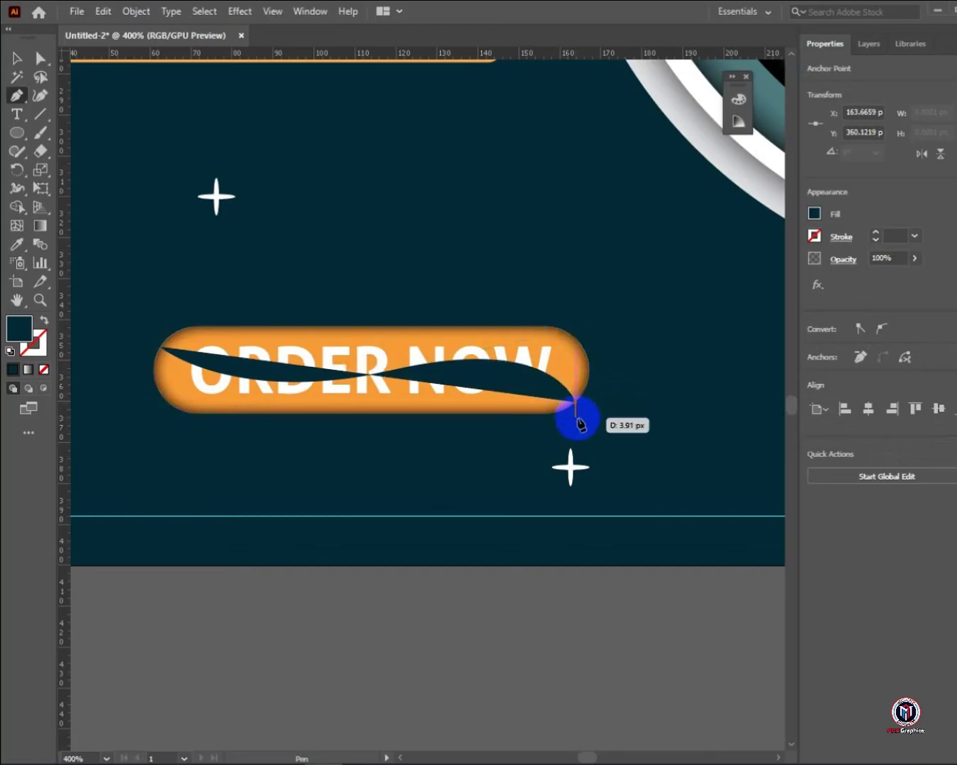
scroll(160, 428, up, 2)
click(162, 411)
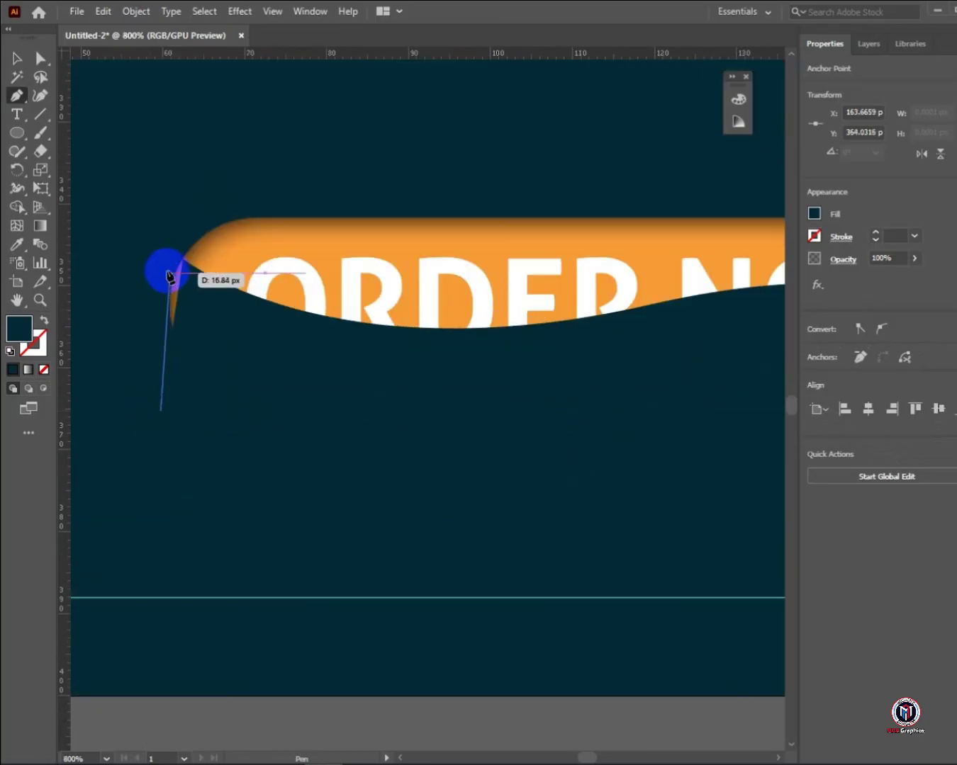
scroll(165, 255, up, 6)
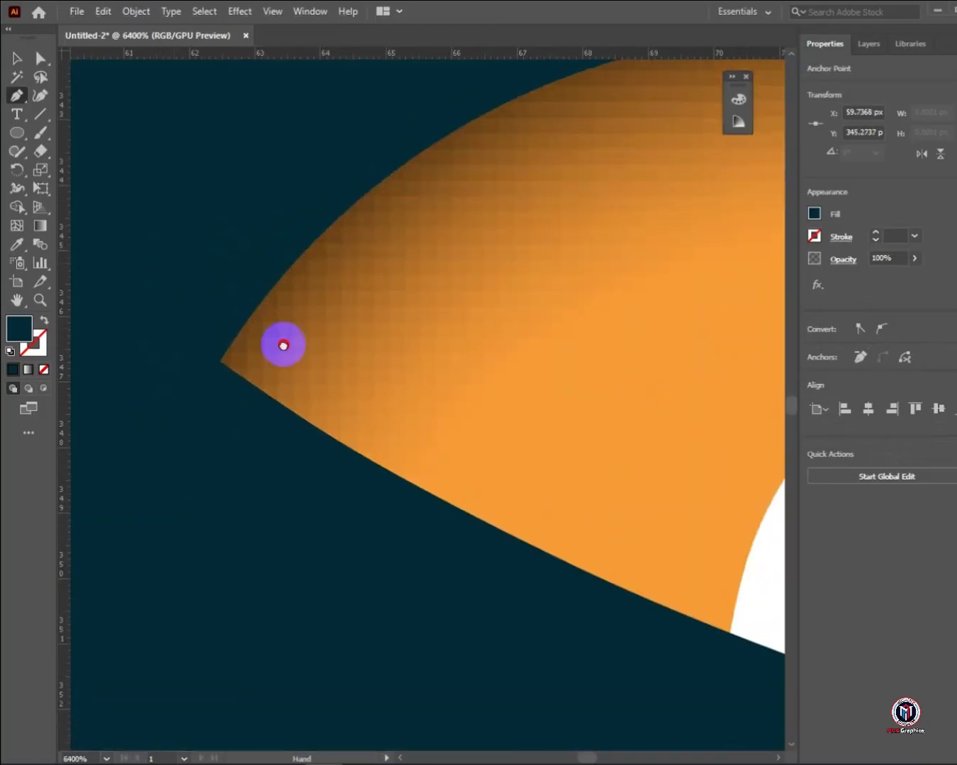
click(343, 441)
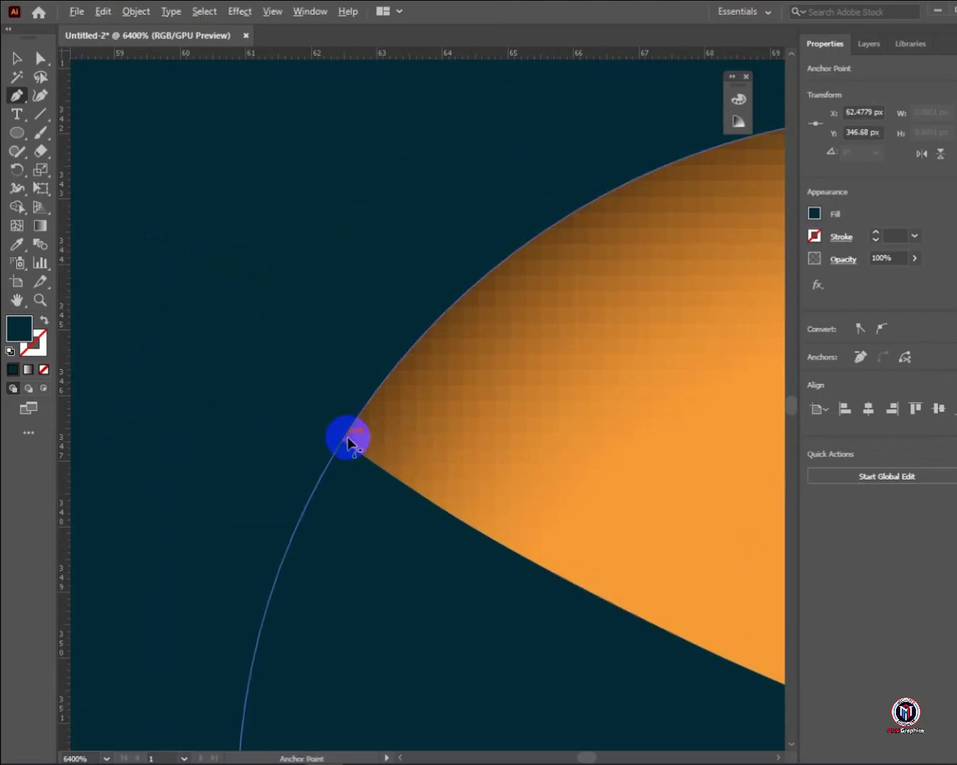
Lower the opacity of the dark wavy shape so the ORDER NOW button shows through it
scroll(346, 442, down, 4)
scroll(366, 435, down, 4)
drag(497, 526, 337, 376)
click(96, 220)
click(535, 419)
scroll(535, 419, up, 1)
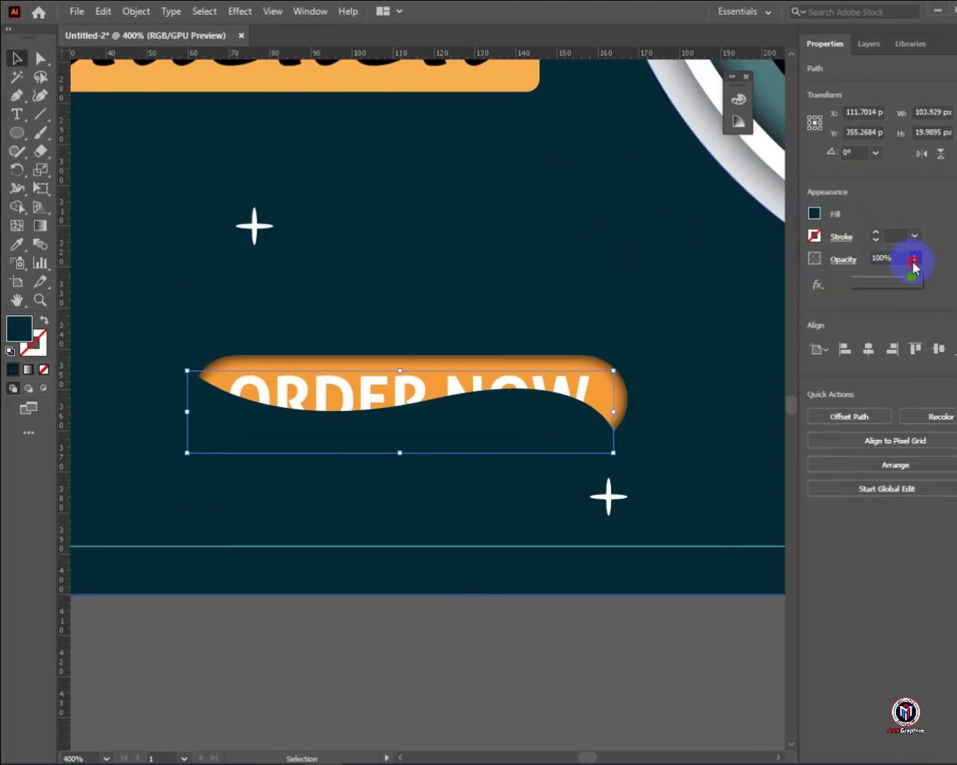
drag(911, 276, 878, 279)
click(492, 343)
drag(525, 355, 477, 262)
Try to make a clipping mask from the orange button and the wavy shape
click(514, 268)
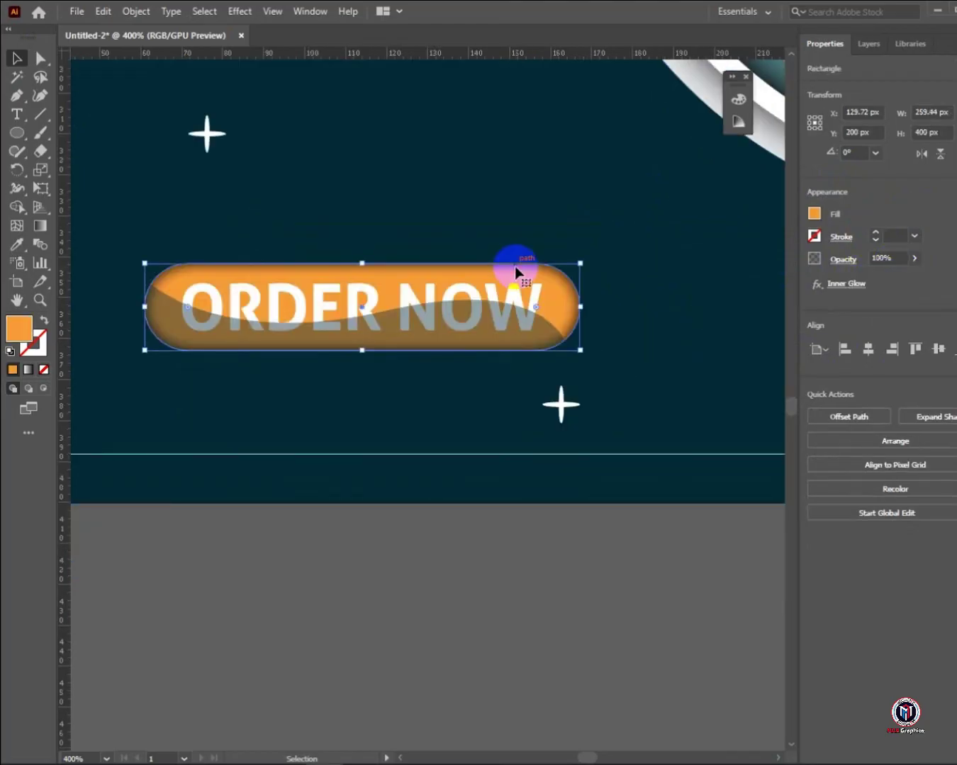
shift+click(486, 339)
right_click(487, 336)
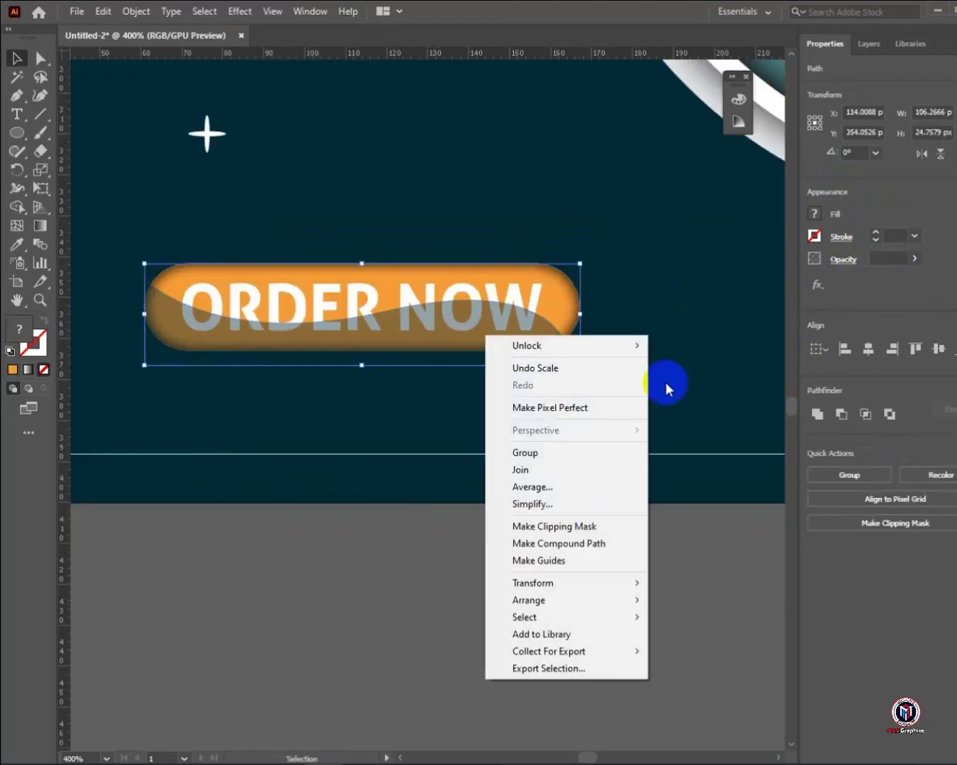
click(566, 527)
drag(438, 510, 358, 498)
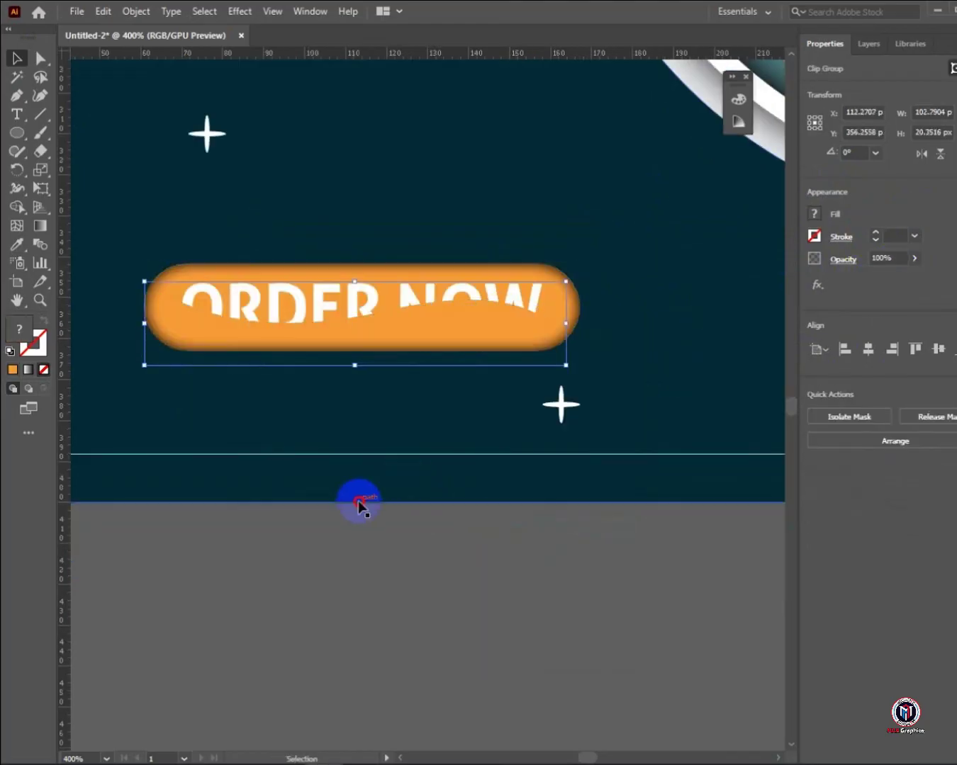
Bring the ORDER NOW text in front of the wavy shape and fill the wave with an orange-red swatch
click(537, 294)
click(553, 311)
click(814, 213)
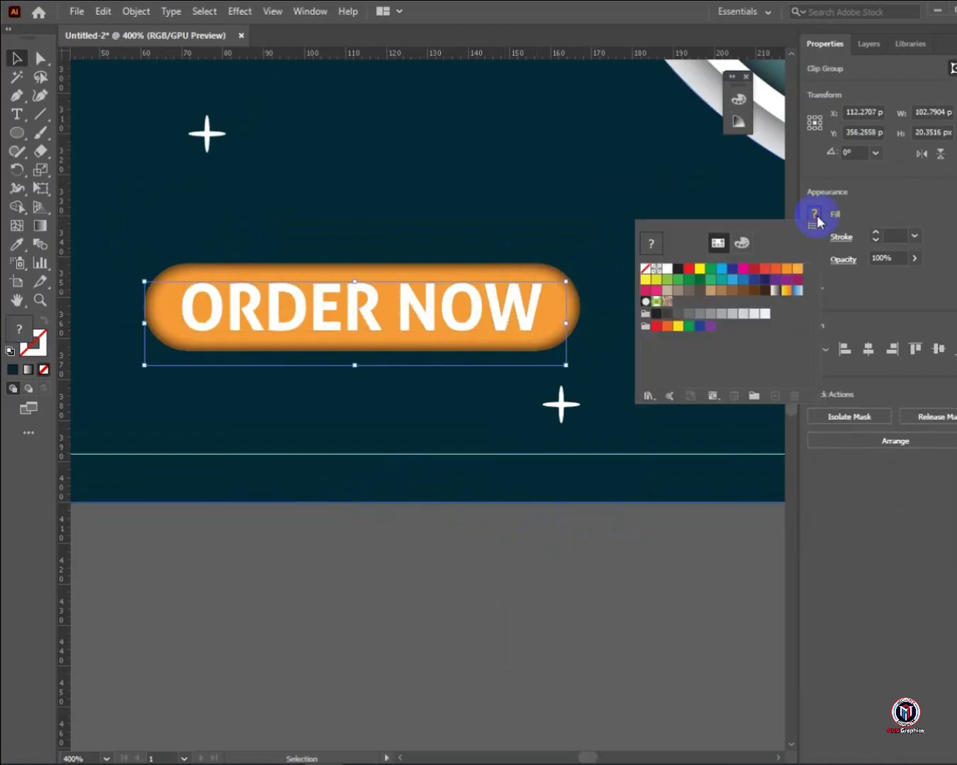
click(774, 268)
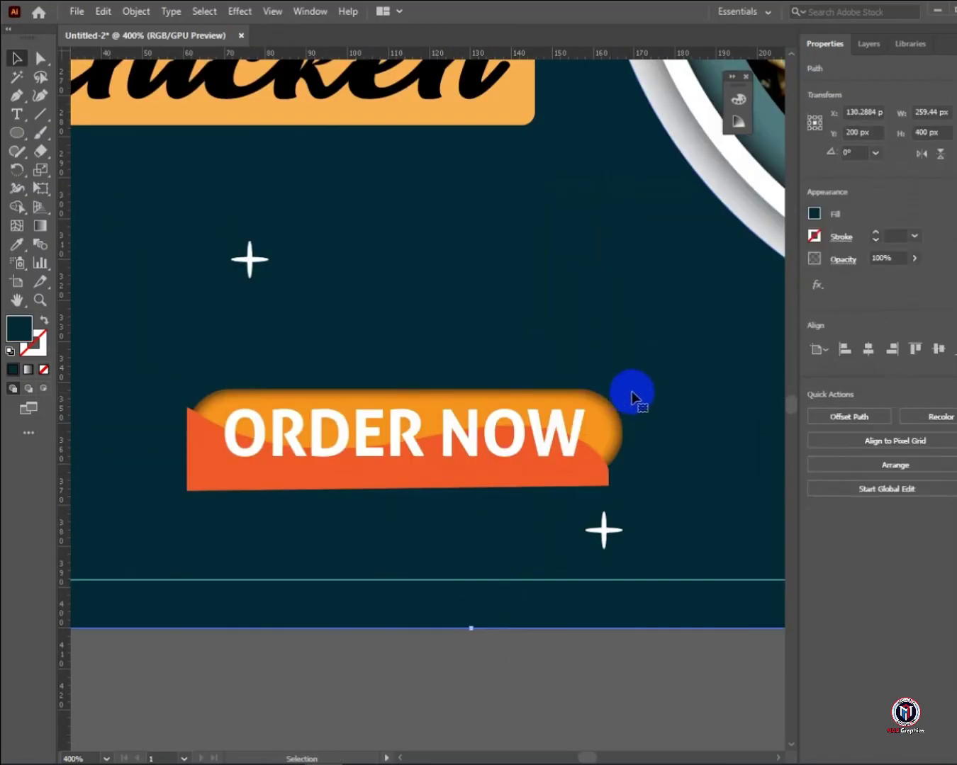
Trim away the parts of the orange-red wave that extend beyond the button outline with the Shape Builder tool
click(197, 397)
shift+click(188, 480)
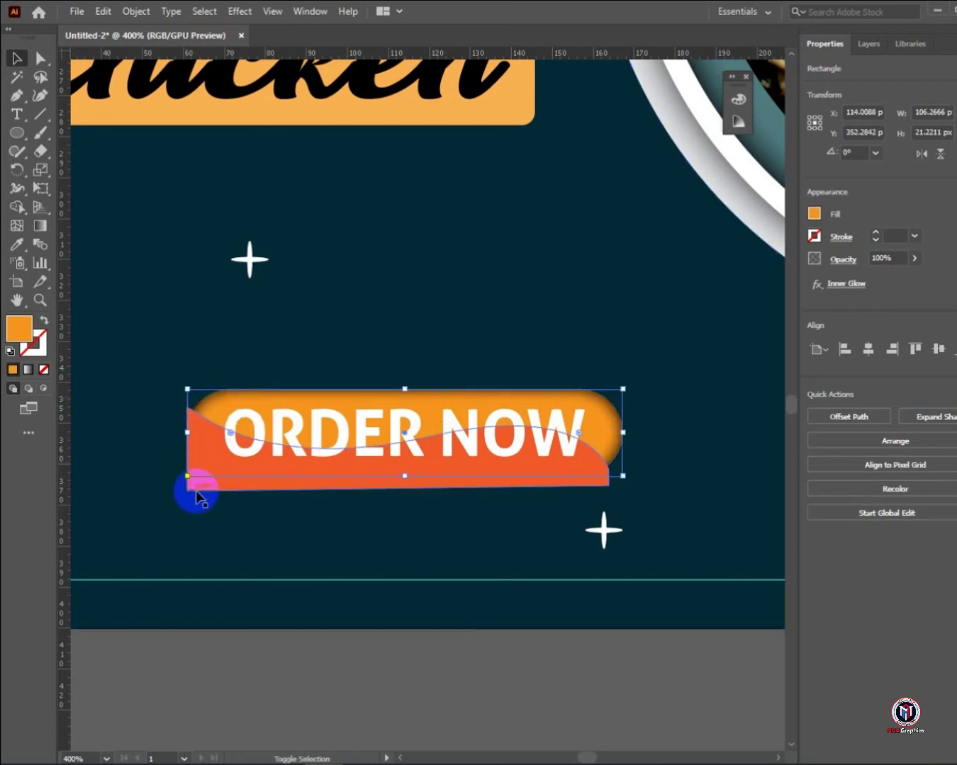
shift+click(197, 491)
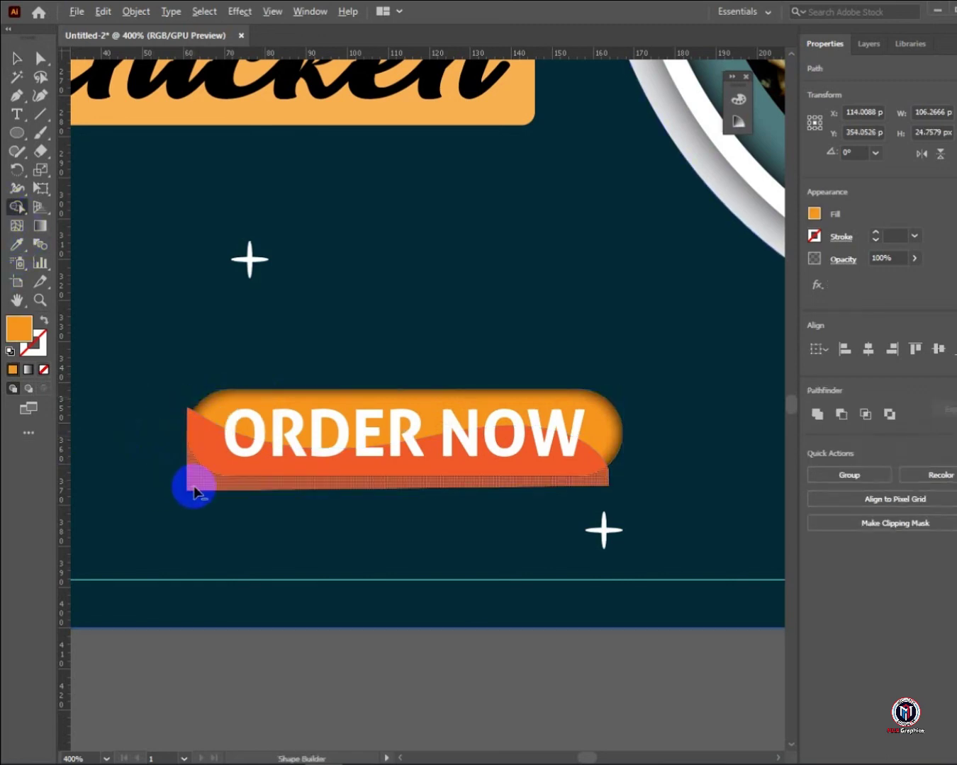
alt+click(193, 489)
scroll(212, 415, up, 5)
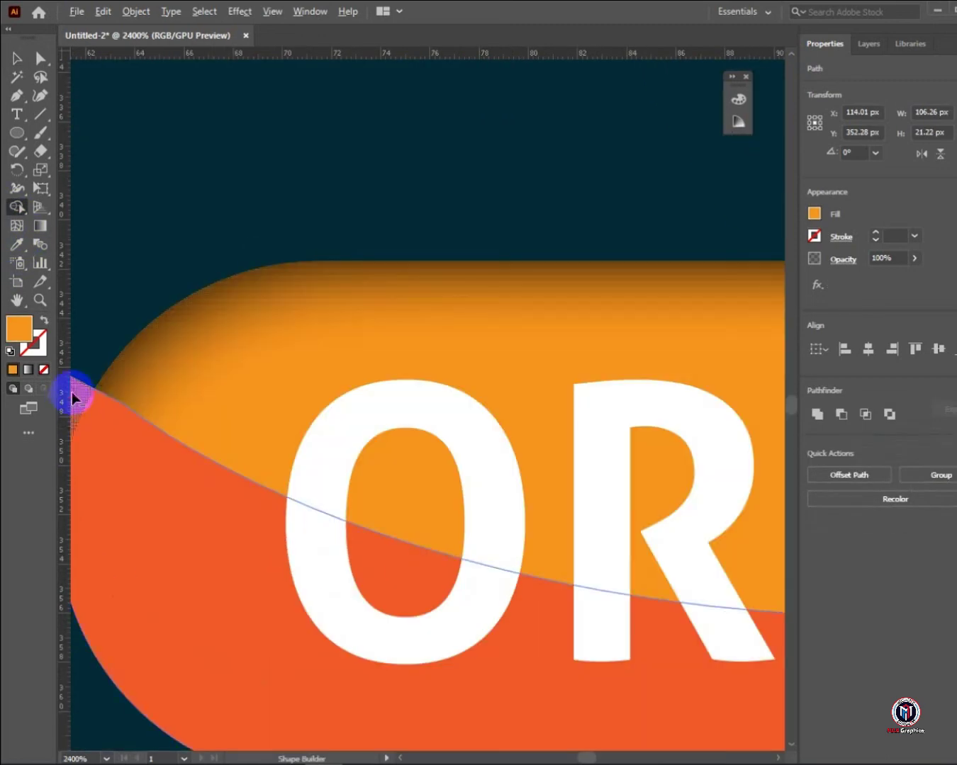
drag(136, 454, 345, 366)
scroll(316, 519, down, 3)
drag(593, 551, 144, 458)
scroll(665, 492, up, 3)
scroll(561, 445, down, 5)
key(v)
Apply a black Inner Glow to the orange-red wave in Normal mode with 62% opacity, 3 px blur and Edge
click(454, 488)
click(204, 420)
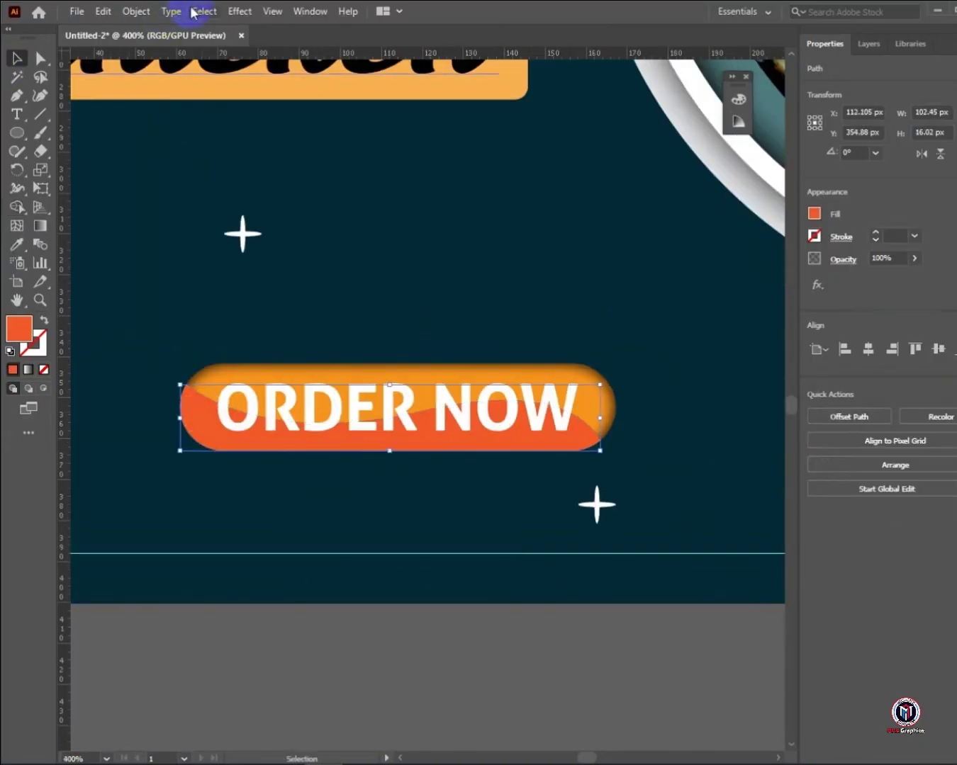
click(248, 11)
mouse_move(263, 188)
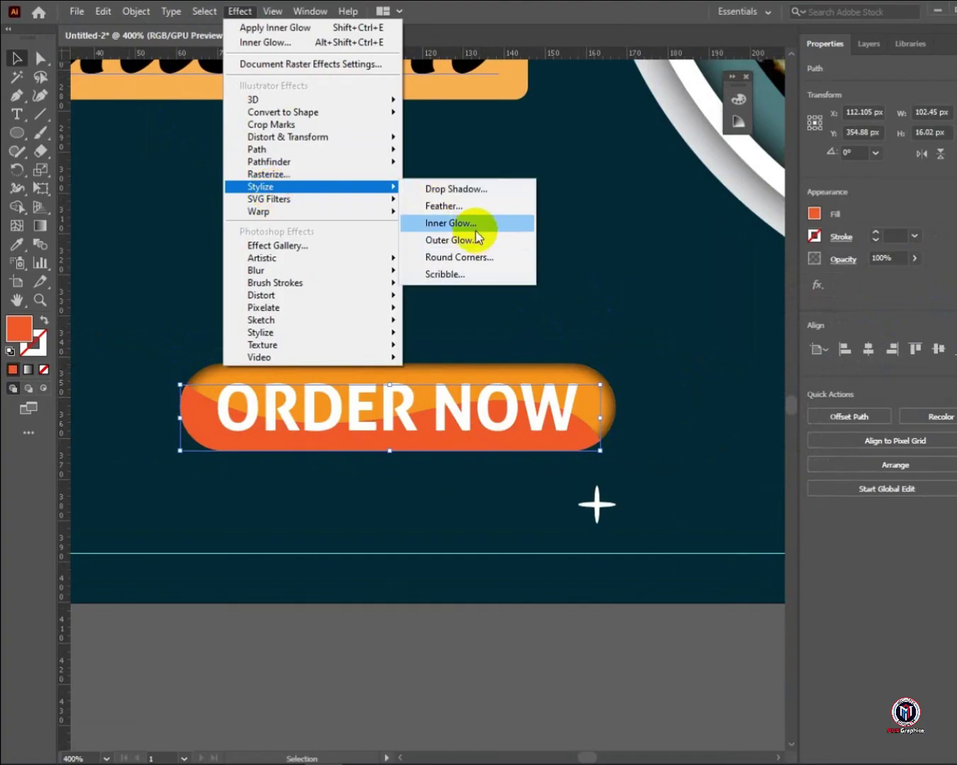
click(479, 222)
click(831, 328)
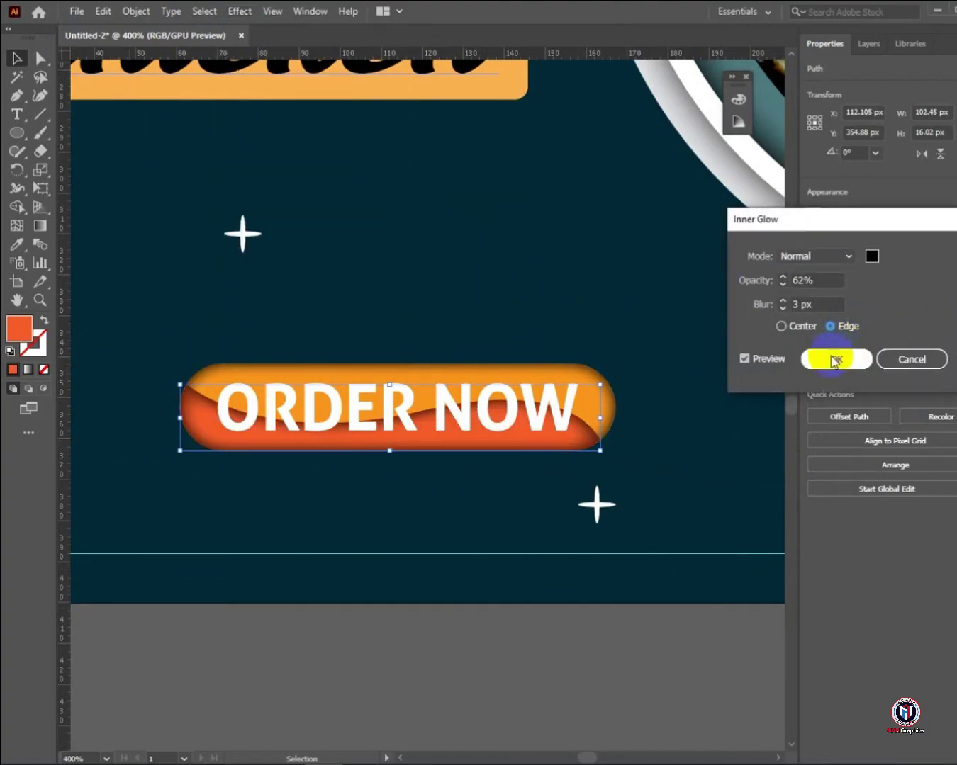
click(834, 361)
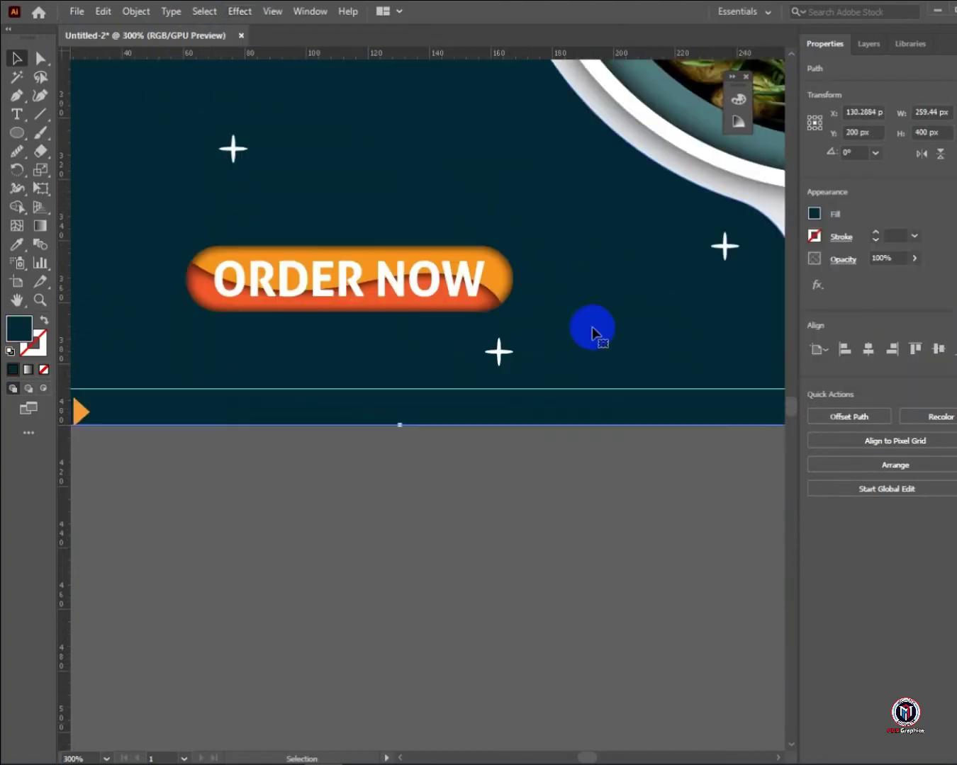
Reduce the opacity of the orange-red wave so it blends with the orange button
drag(593, 328, 637, 392)
click(530, 370)
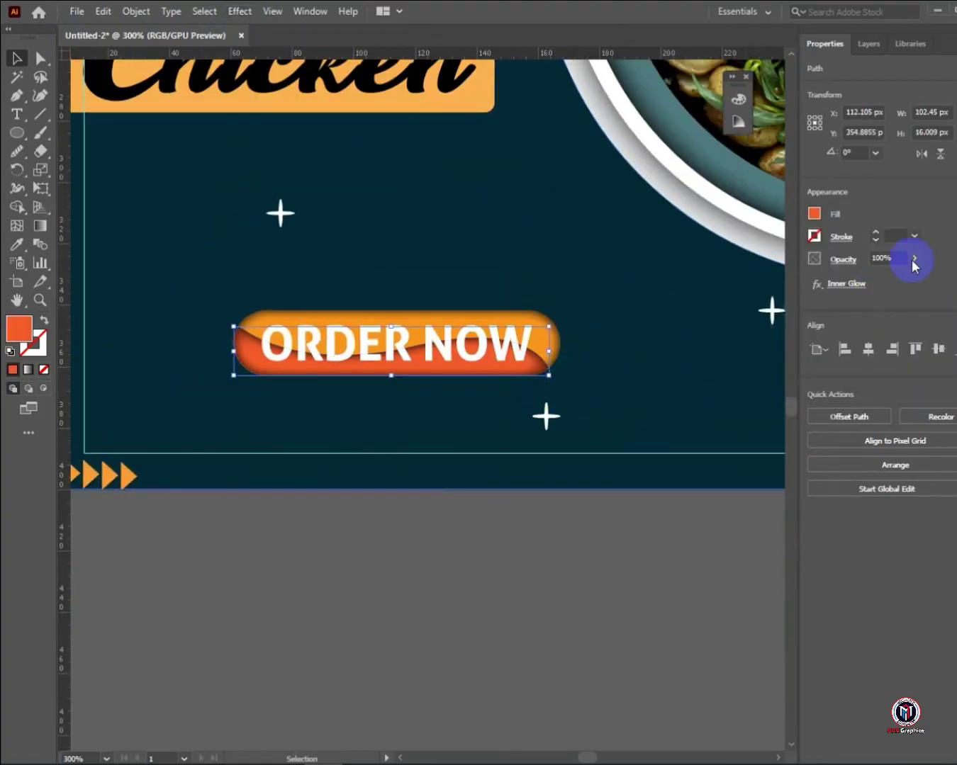
drag(880, 276, 873, 274)
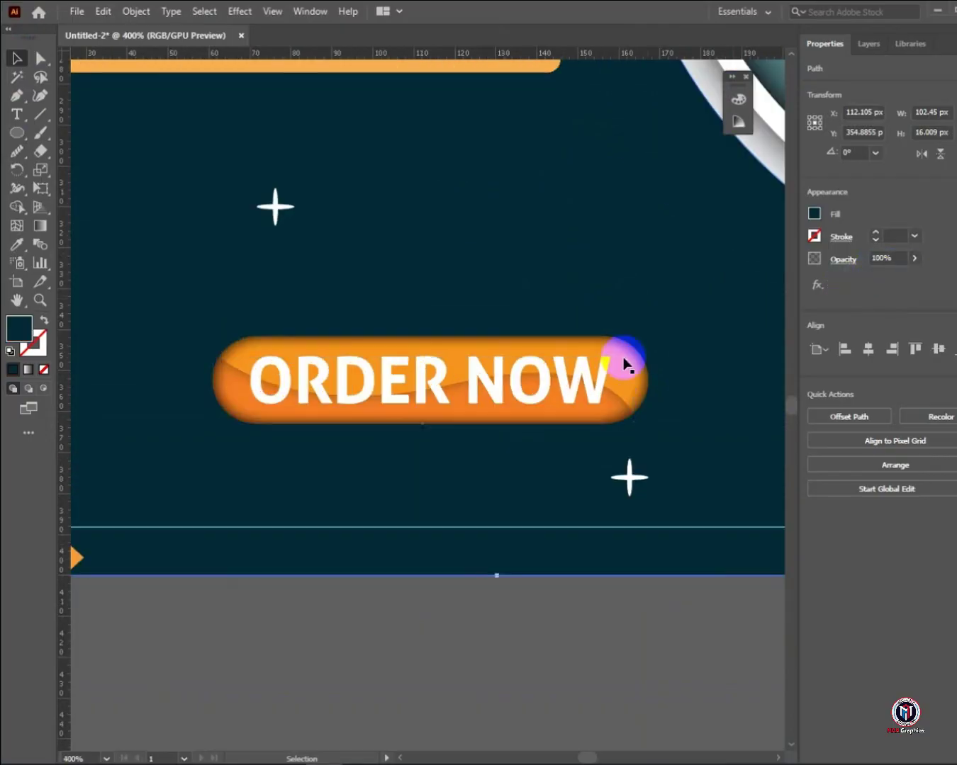
Change the FOOD headline's fill to a deeper orange
scroll(623, 363, down, 4)
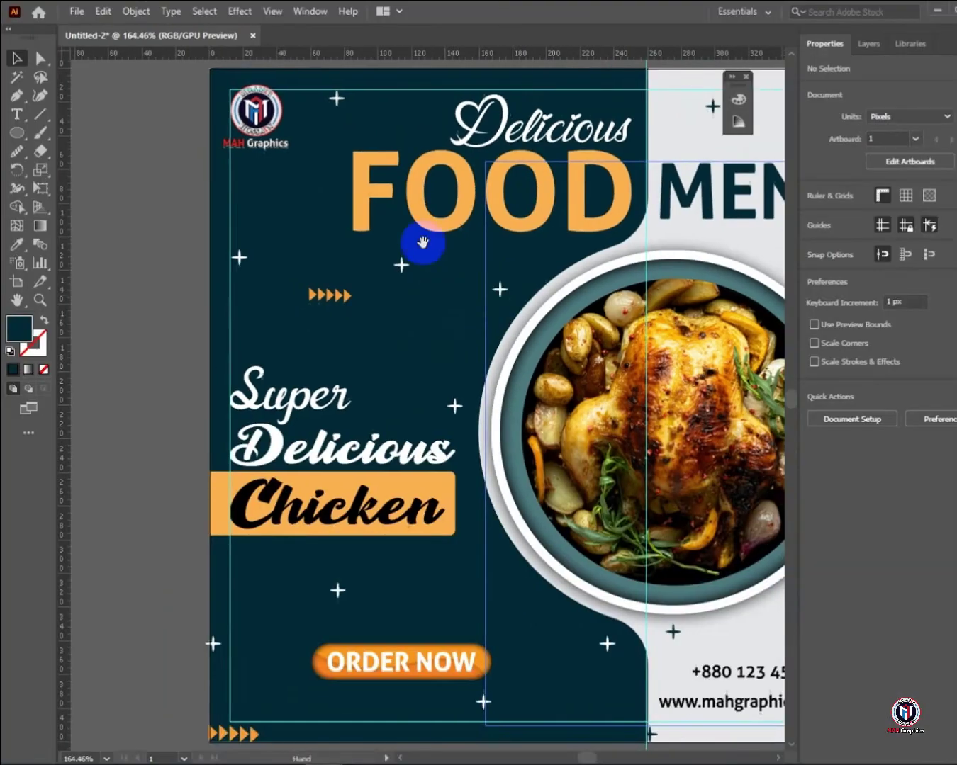
drag(421, 242, 332, 431)
click(448, 357)
double_click(18, 334)
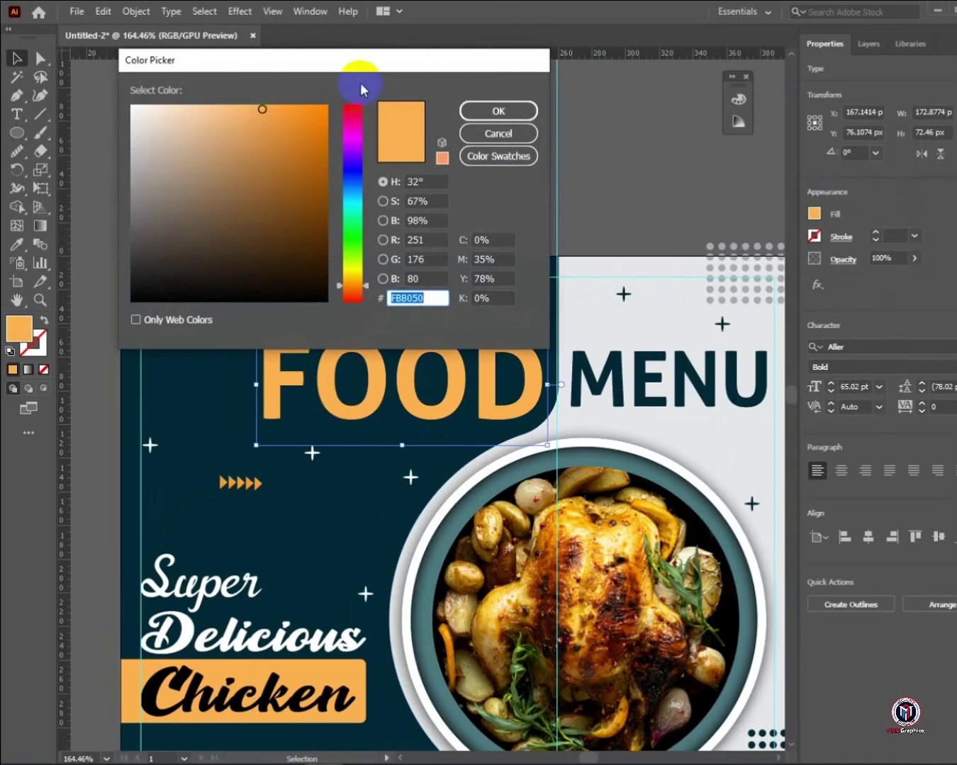
click(507, 110)
Match the fill of the banner behind the word Chicken to the FOOD headline's orange with the Eyedropper
click(379, 512)
scroll(379, 511, down, 1)
drag(379, 516, 424, 440)
scroll(384, 576, up, 1)
drag(386, 575, 407, 470)
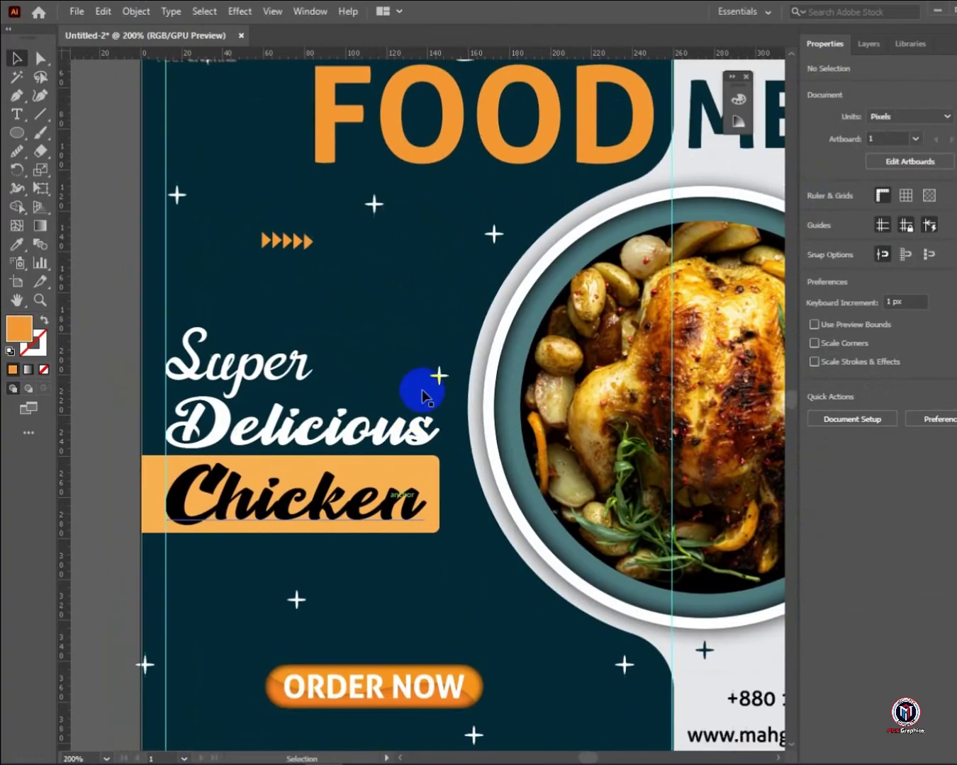
click(432, 469)
click(14, 243)
click(339, 101)
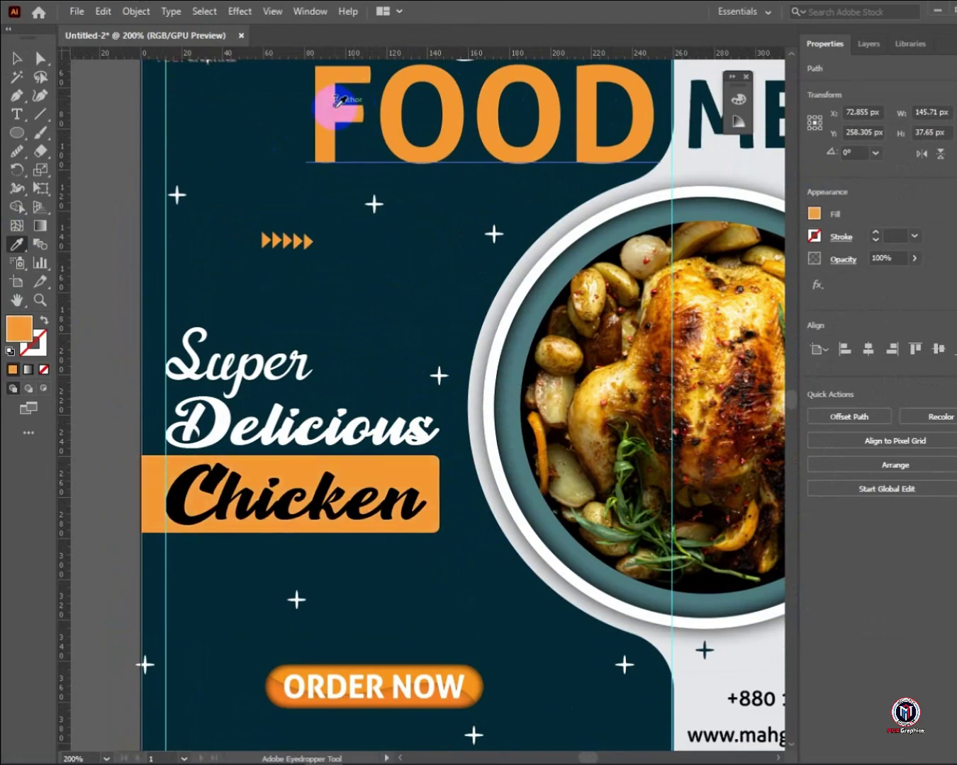
click(374, 314)
Create a 400 × 400 px rectangle and centre it horizontally and vertically on the artboard
scroll(374, 314, down, 4)
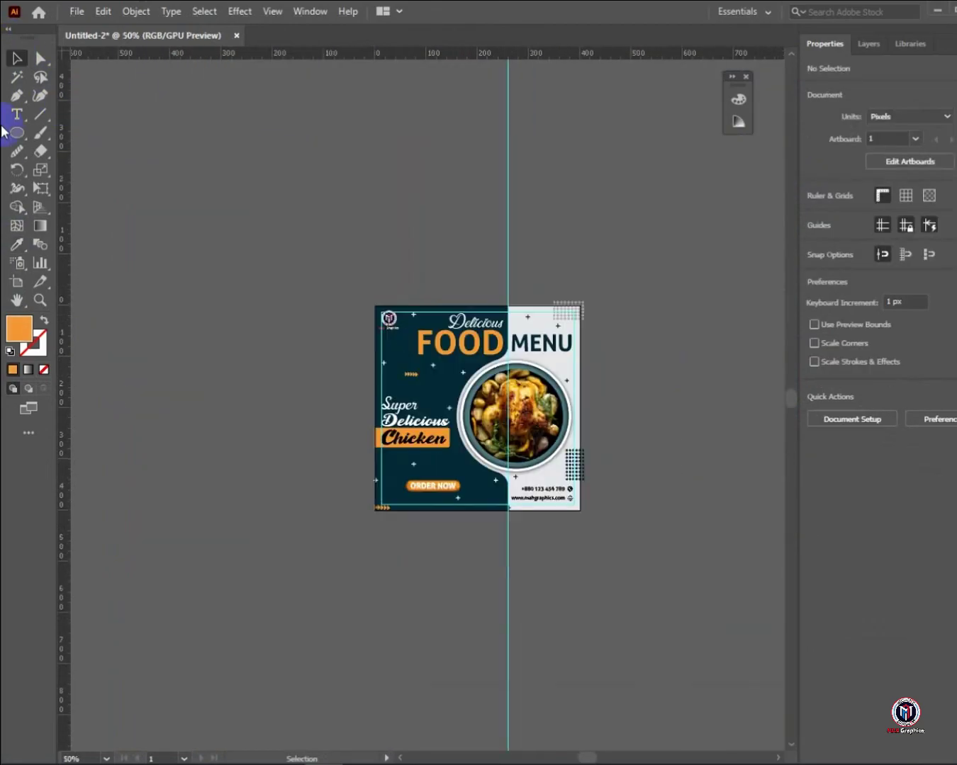
drag(21, 127, 88, 137)
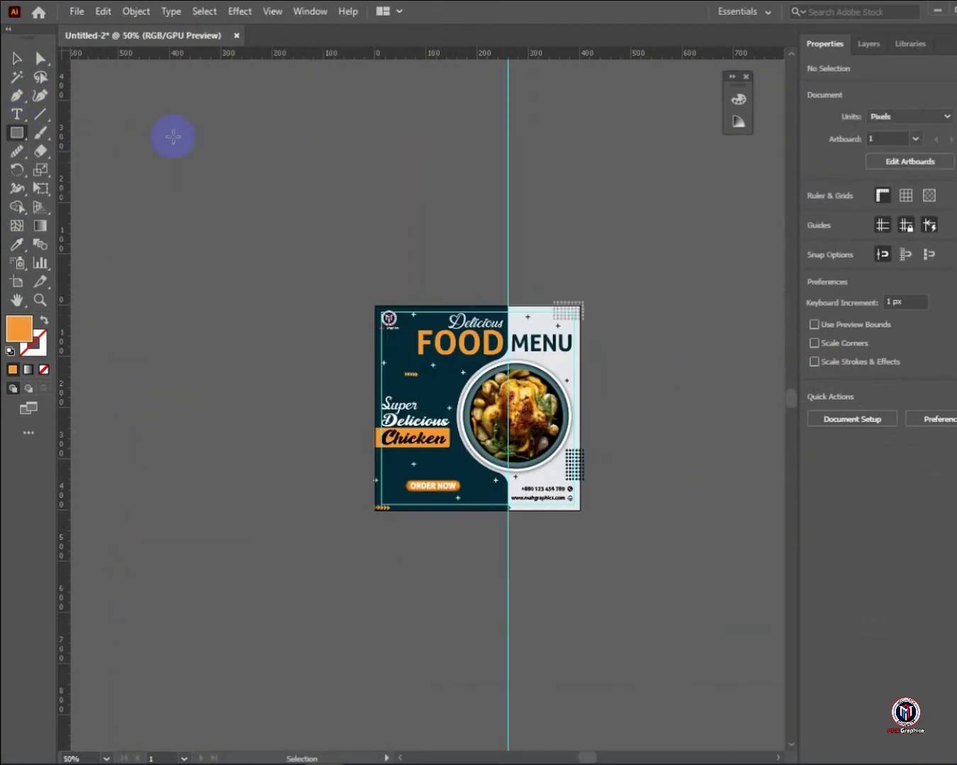
click(268, 162)
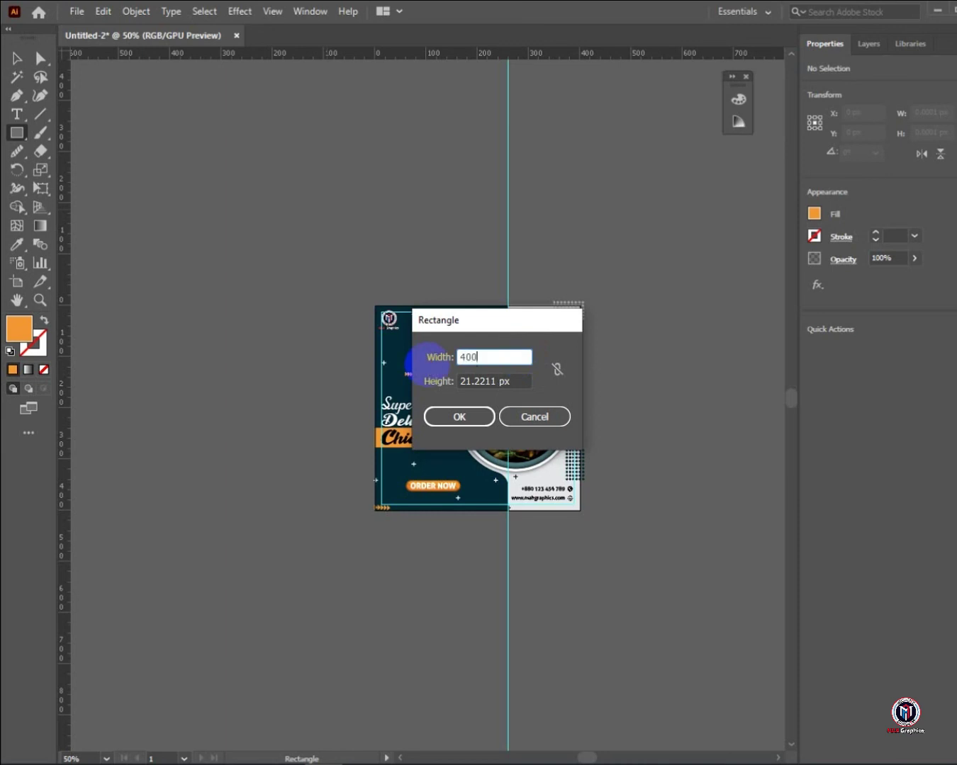
key(Return)
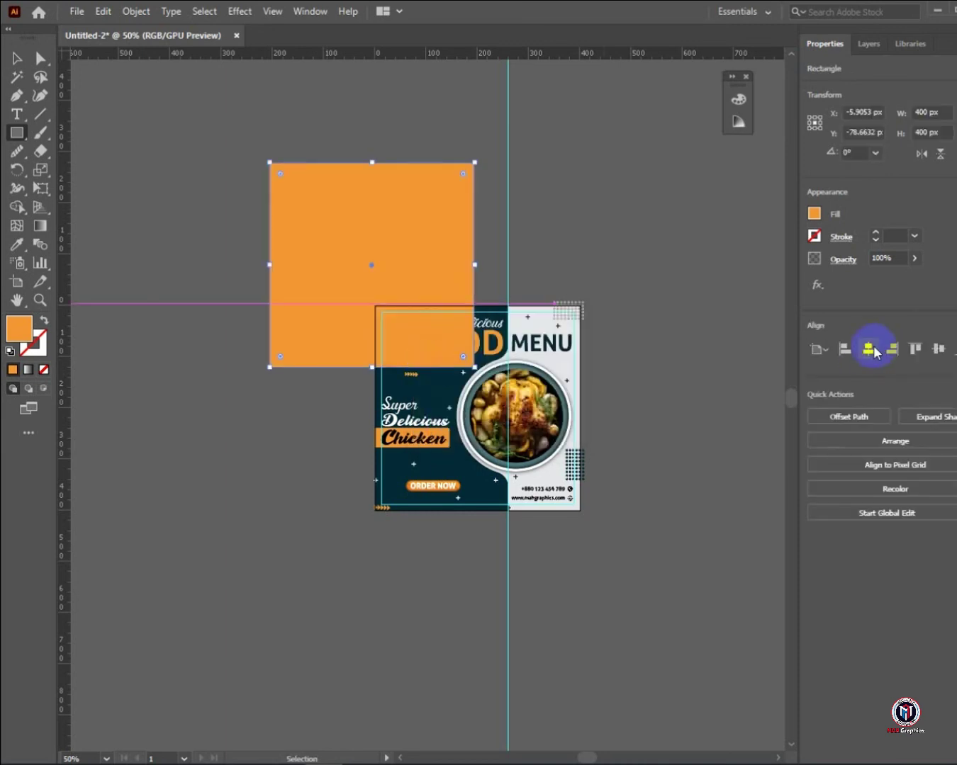
click(868, 348)
click(940, 348)
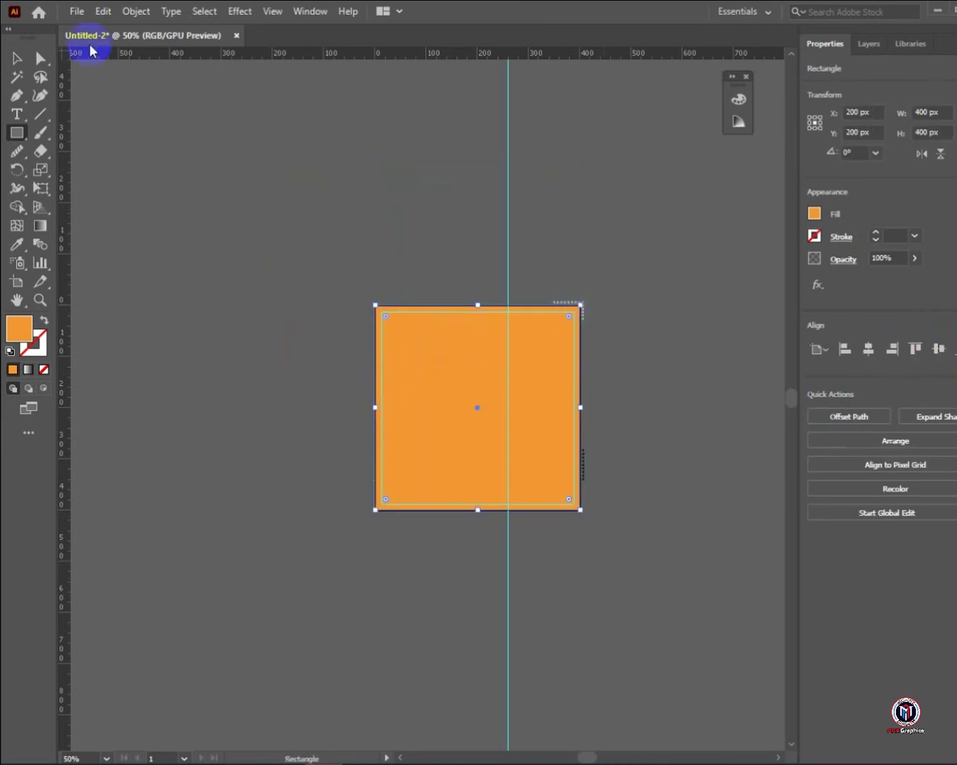
Clip all the unlocked artwork to the 400 × 400 px rectangle with a clipping mask
key(v)
click(479, 341)
click(865, 44)
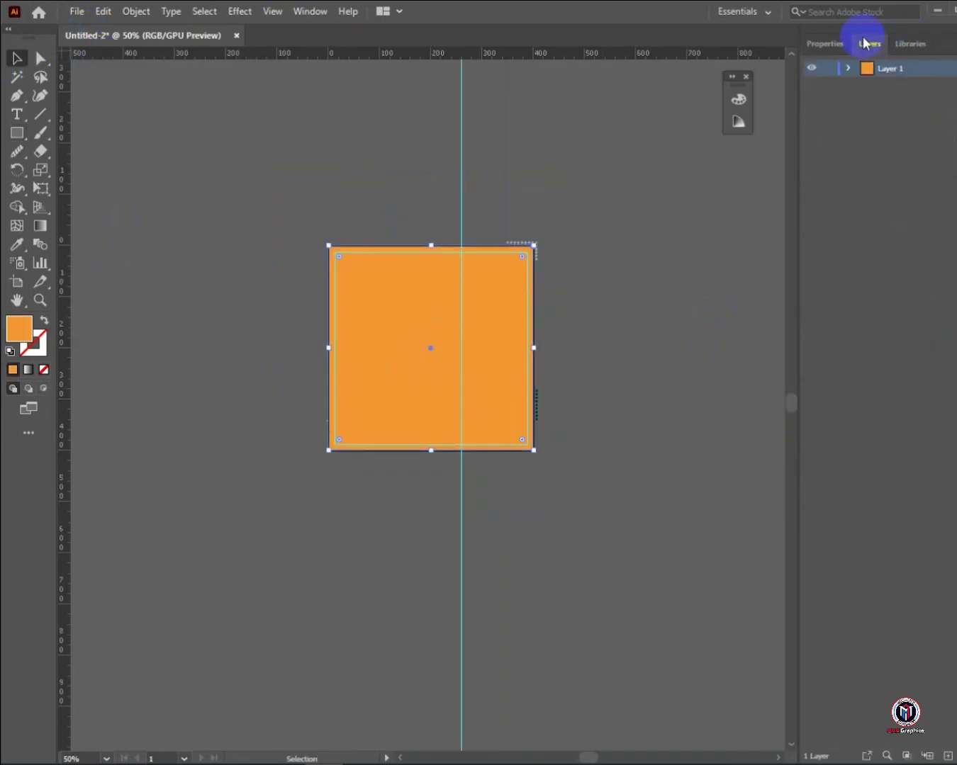
click(848, 68)
scroll(941, 444, down, 2)
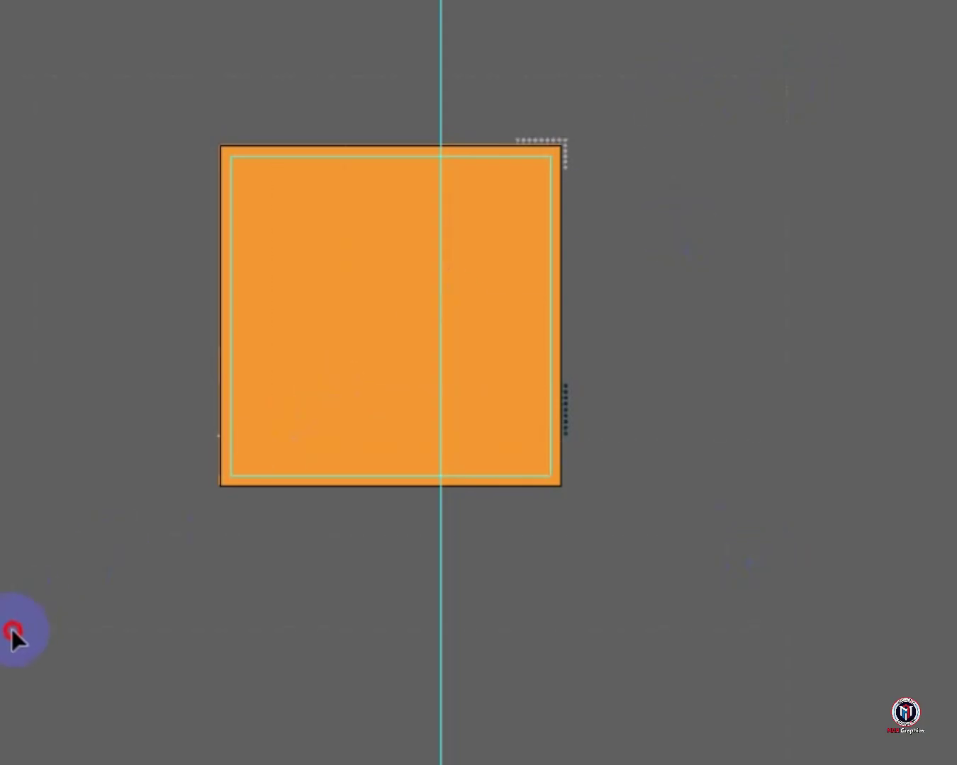
right_click(287, 297)
click(434, 515)
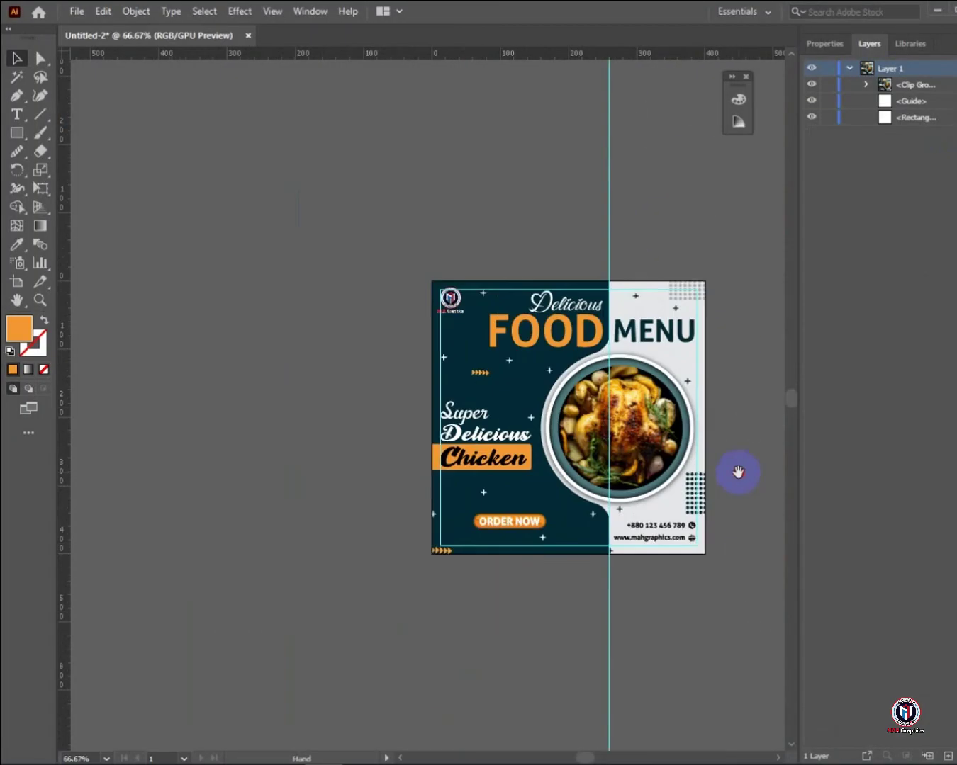
drag(738, 471, 684, 489)
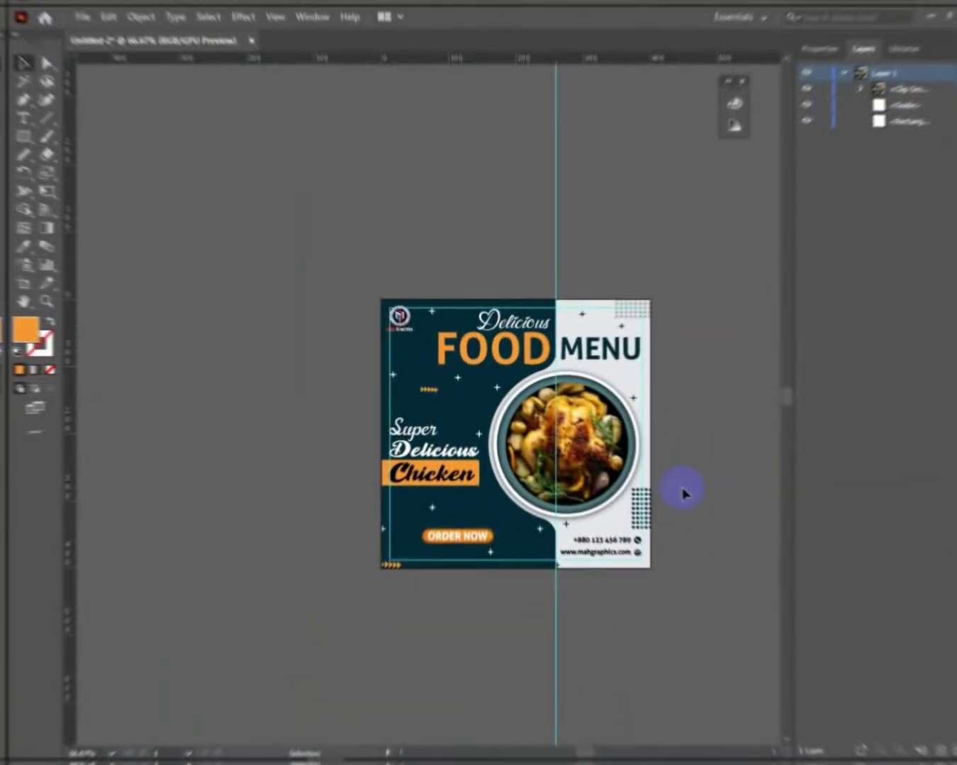